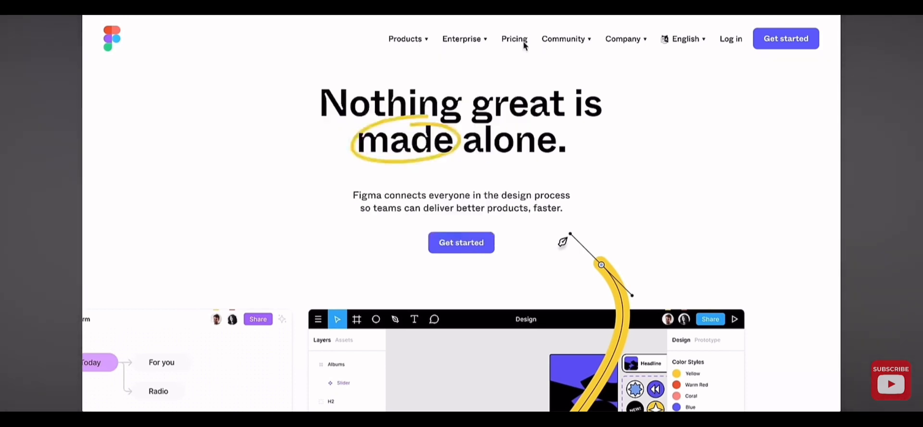
# Look over the Figma site's navigation options and open the Pricing page.
pyautogui.moveTo(392, 37)
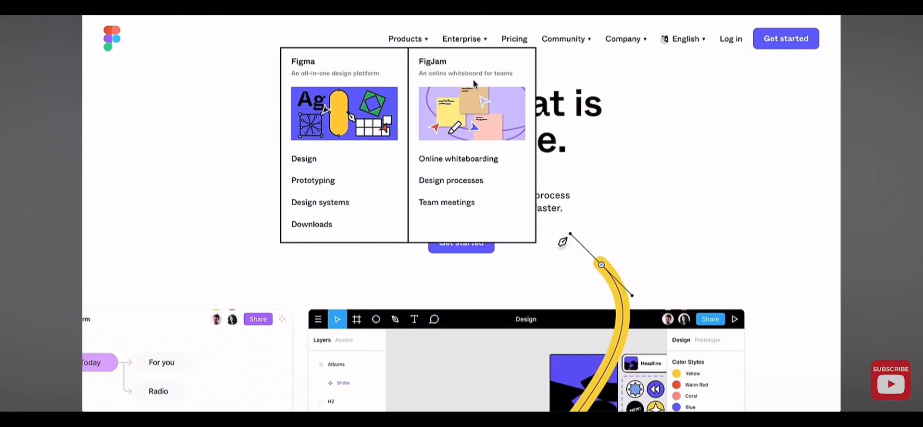
pyautogui.moveTo(446, 39)
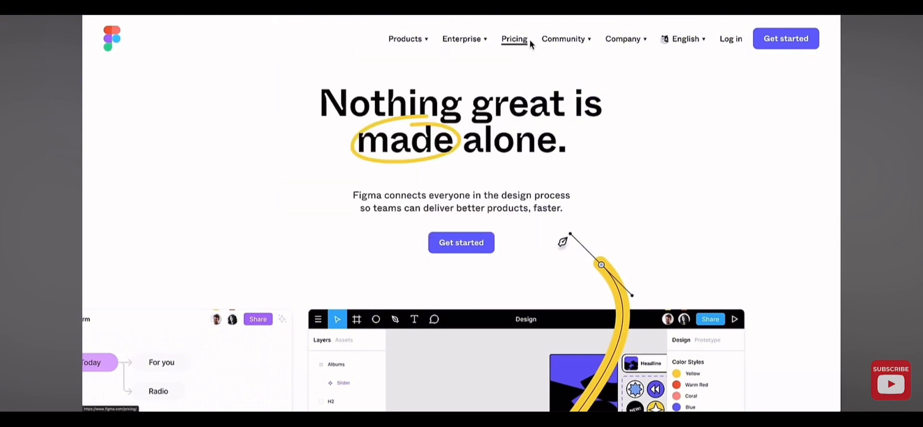
pyautogui.moveTo(629, 41)
pyautogui.moveTo(565, 41)
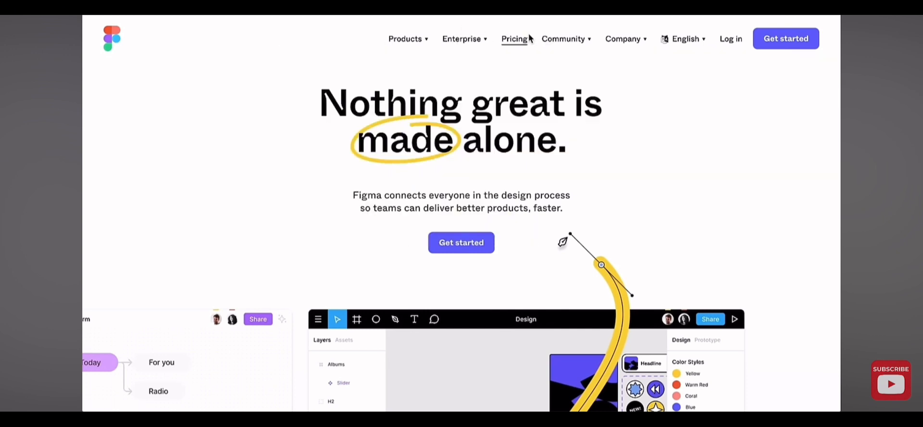
pyautogui.click(513, 41)
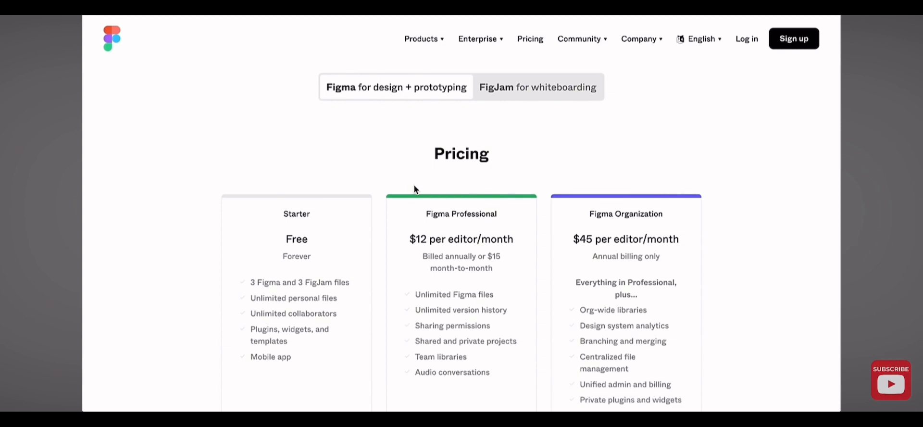
# Log in to Figma by continuing with a Google account.
pyautogui.click(746, 40)
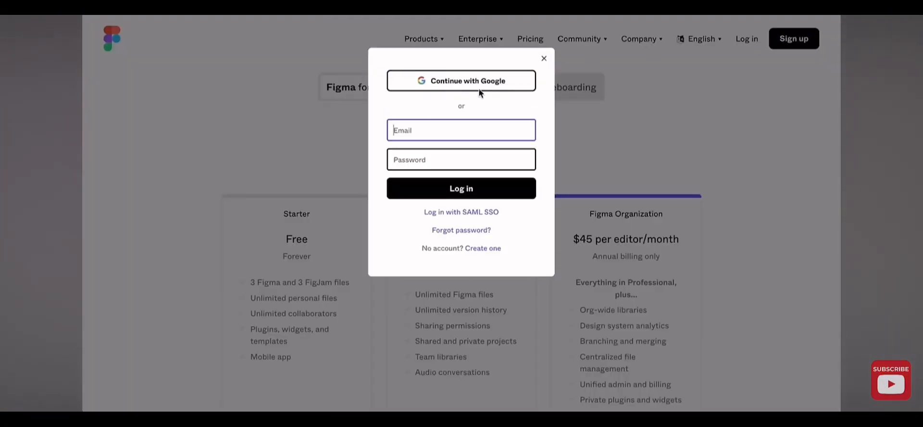
pyautogui.click(486, 91)
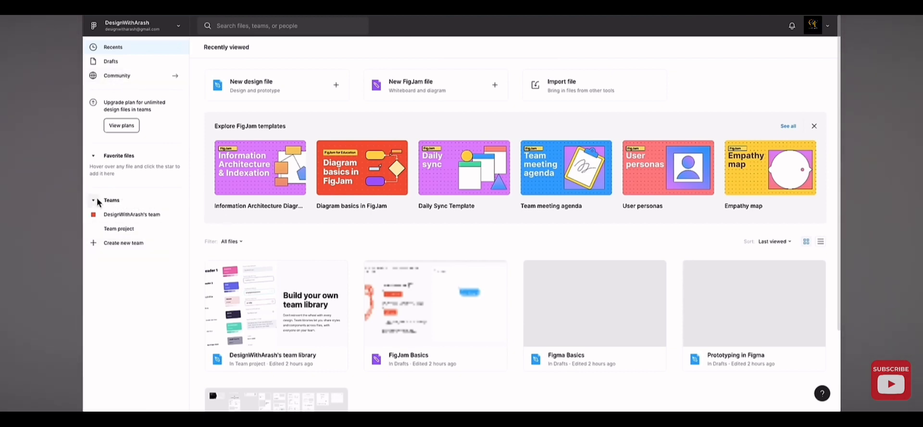
# Dismiss the Explore FigJam templates section on the recently viewed files page.
pyautogui.click(118, 242)
pyautogui.moveTo(532, 165)
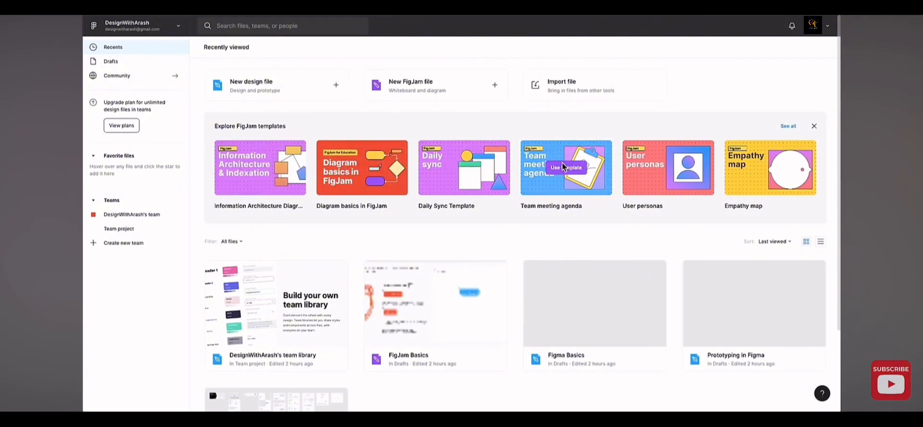
pyautogui.click(813, 126)
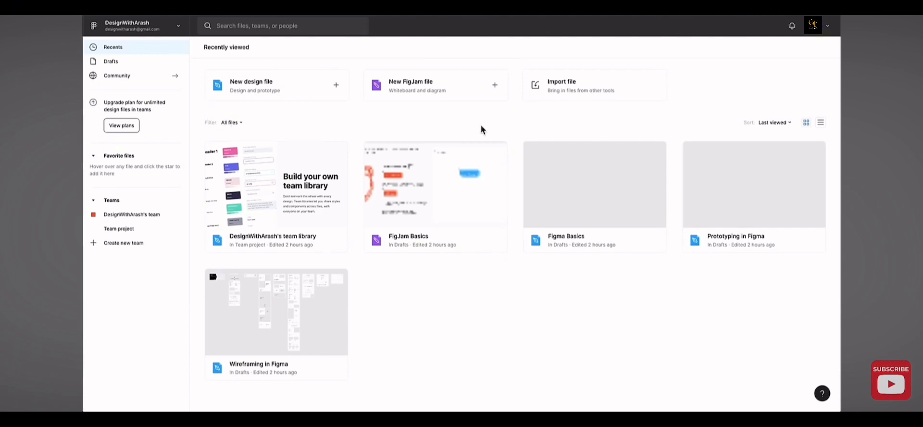
# Look through the files in Drafts and return to the recently viewed files.
pyautogui.click(142, 63)
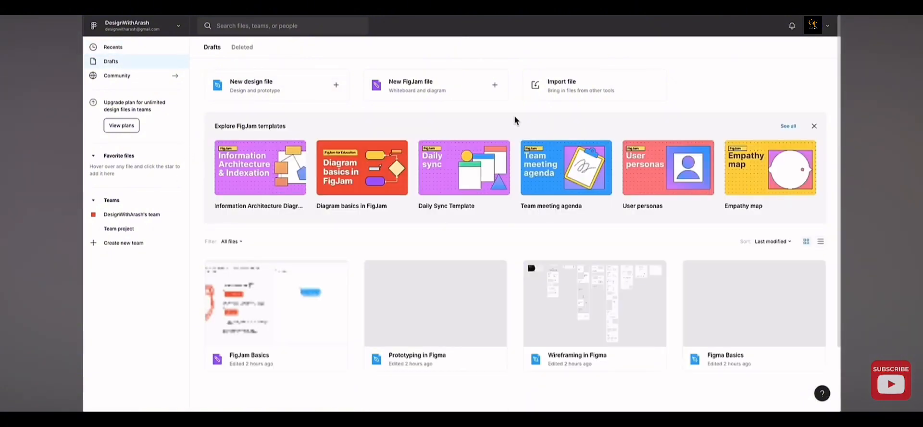
pyautogui.scroll(-1, 527, 131)
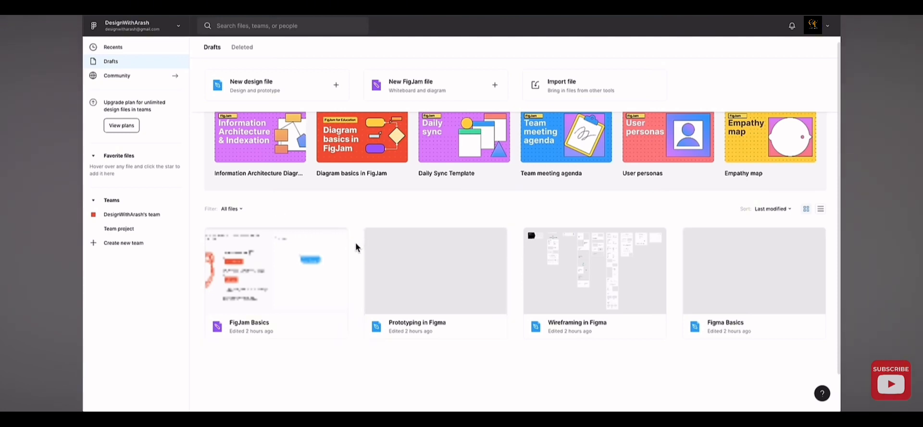
pyautogui.click(139, 46)
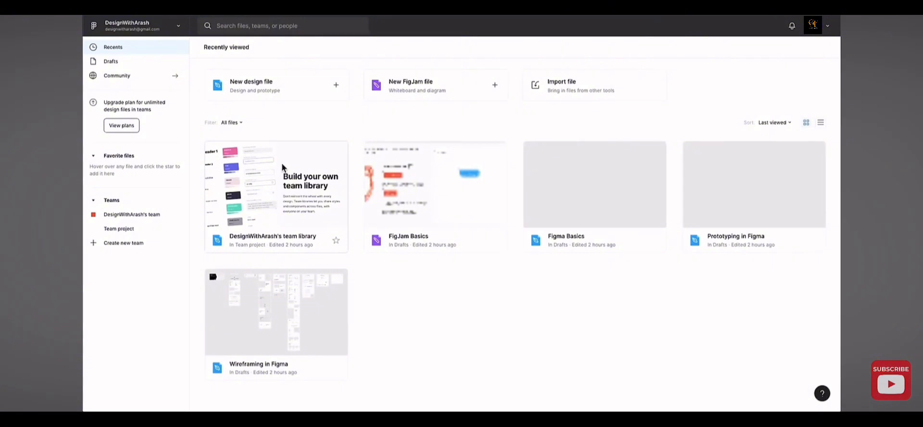
# Open the Figma Community and browse its categories, curated collections and trending resources.
pyautogui.click(149, 77)
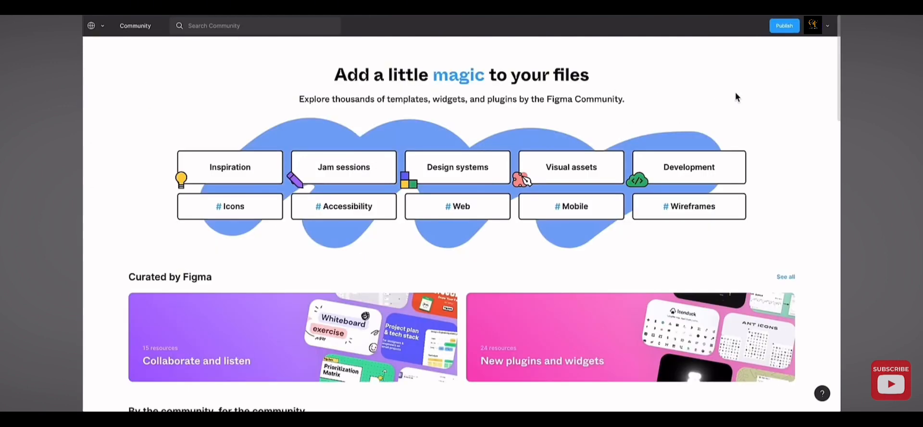
pyautogui.scroll(-2, 742, 104)
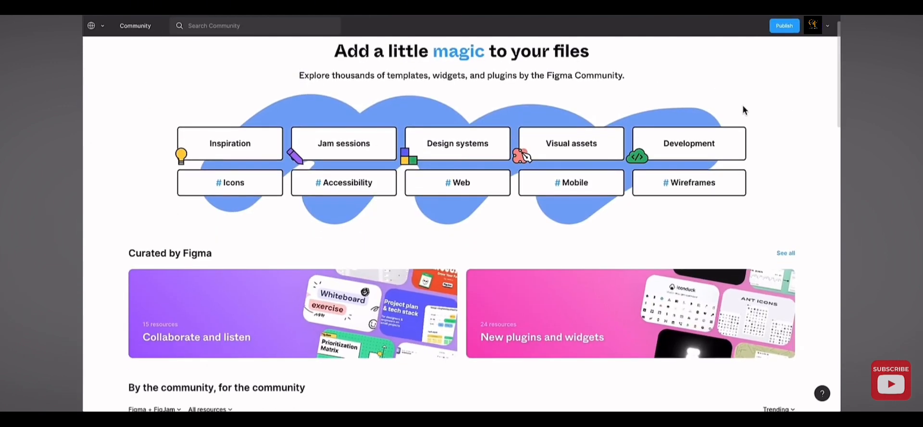
pyautogui.scroll(2, 759, 104)
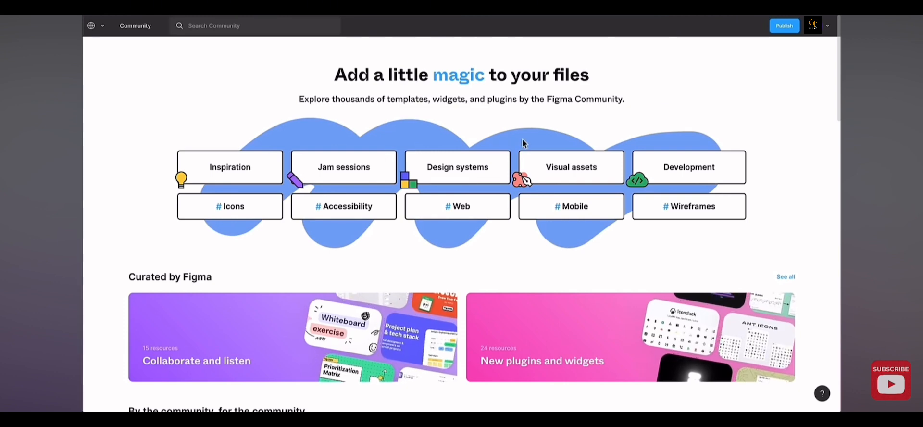
pyautogui.scroll(-3, 799, 138)
pyautogui.scroll(3, 800, 143)
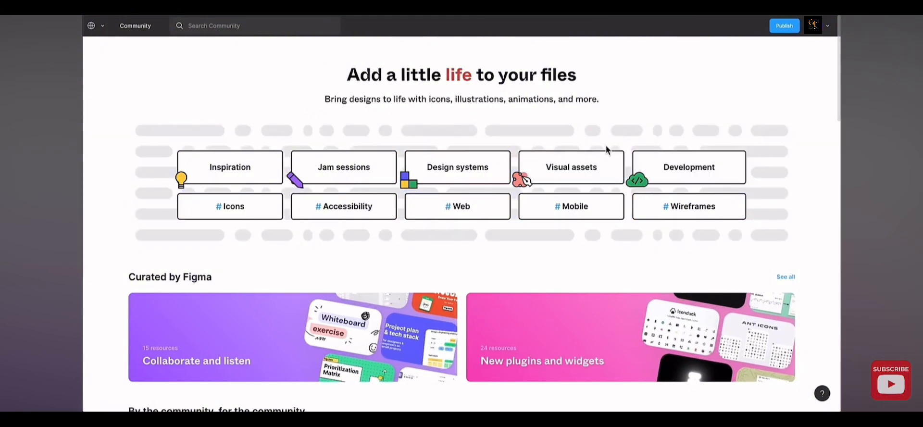
pyautogui.scroll(-1, 245, 58)
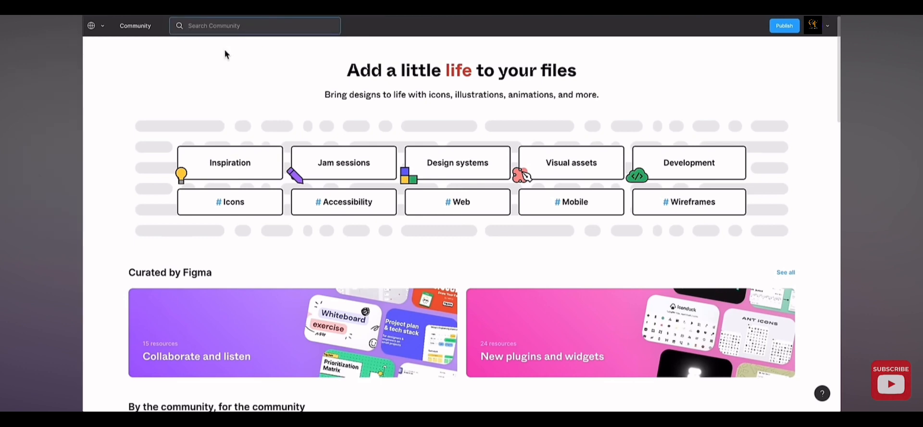
pyautogui.scroll(-1, 176, 105)
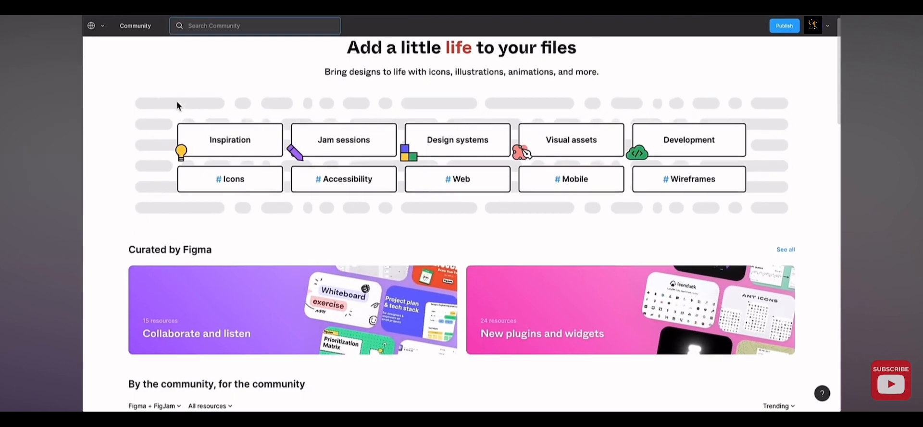
pyautogui.scroll(-6, 176, 105)
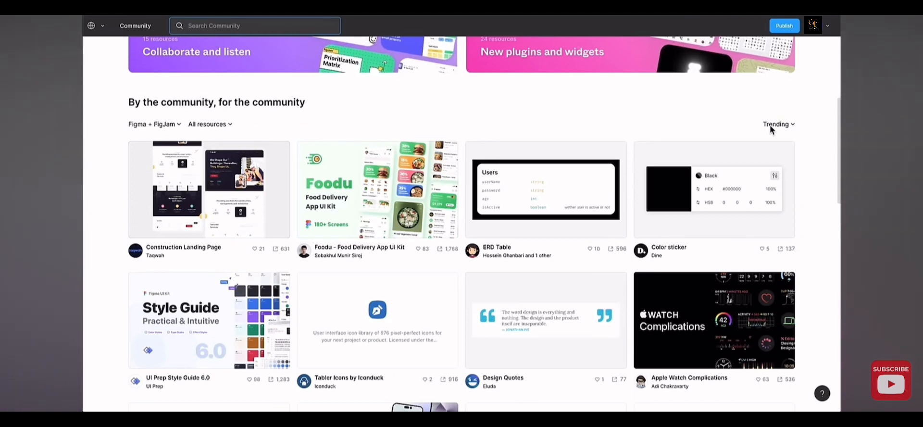
pyautogui.scroll(-1, 324, 144)
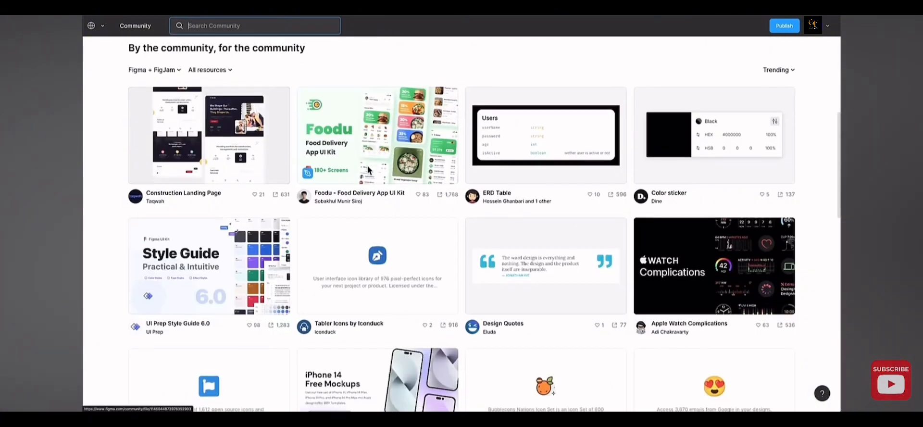
pyautogui.scroll(-1, 298, 163)
pyautogui.scroll(-12, 216, 196)
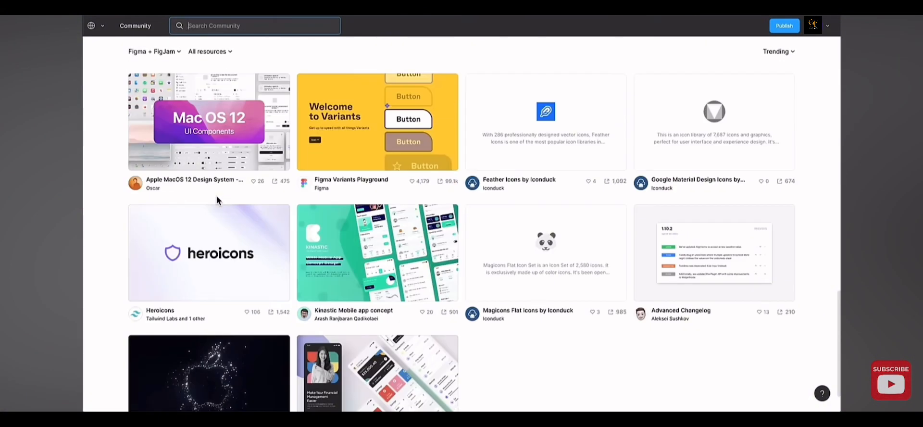
pyautogui.scroll(15, 216, 195)
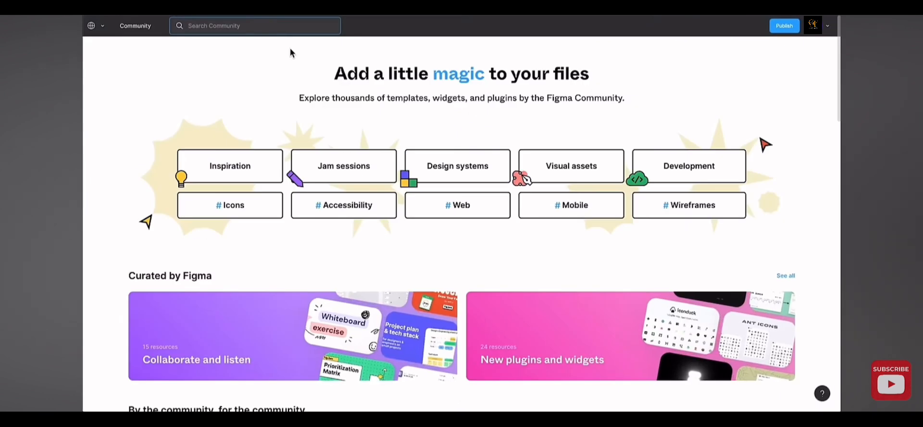
# Search the Community for "crypto".
pyautogui.write('cry')
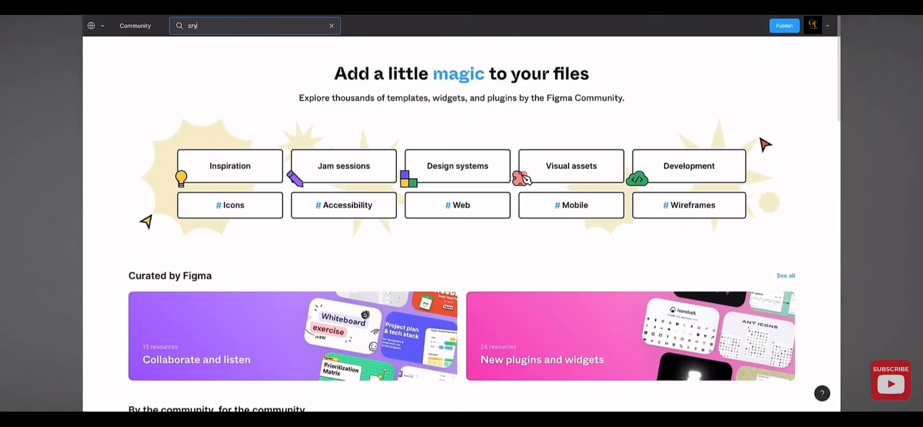
pyautogui.write('pto')
pyautogui.press('Return')
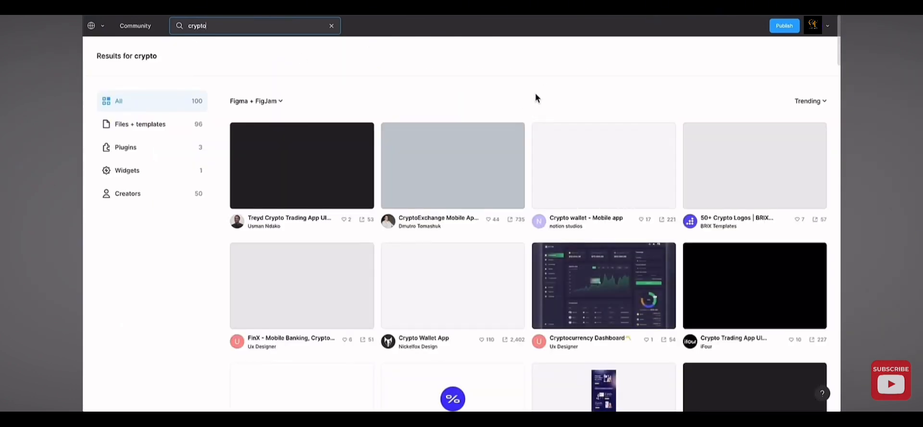
# Open the "Crypto wallet - Mobile app" resource from the crypto results and get a copy of it.
pyautogui.scroll(-1, 539, 92)
pyautogui.scroll(-4, 562, 103)
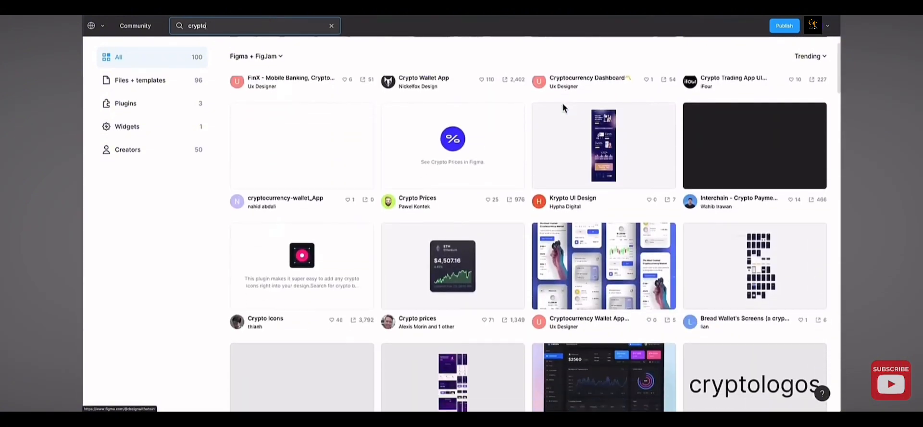
pyautogui.scroll(6, 562, 103)
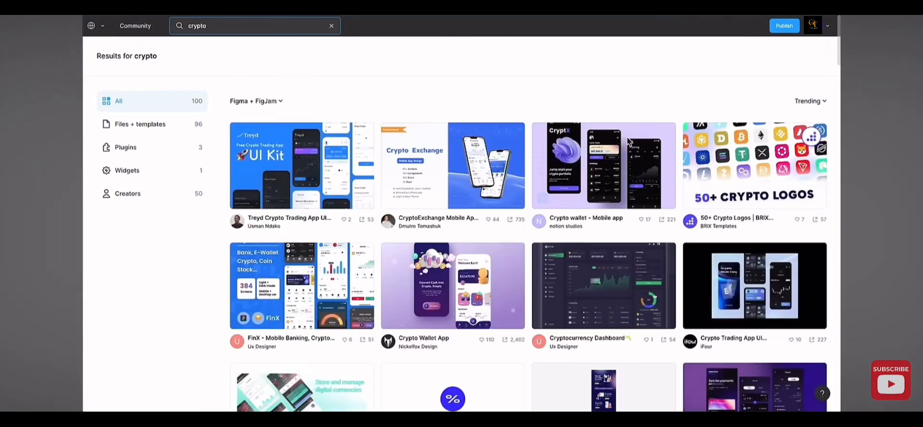
pyautogui.click(603, 172)
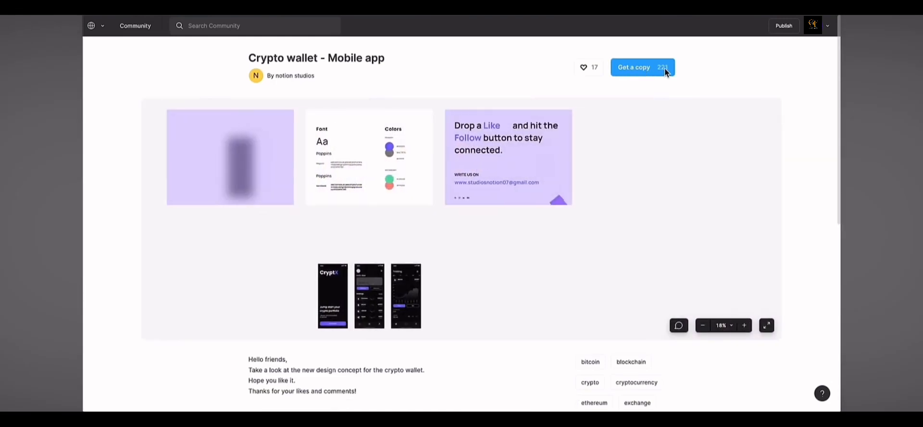
pyautogui.click(664, 71)
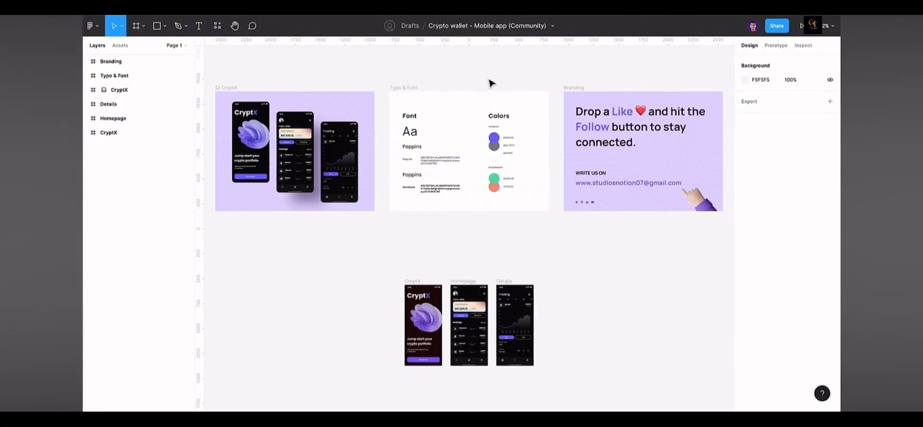
# Return to the file browser and create a new blank design file.
pyautogui.click(96, 27)
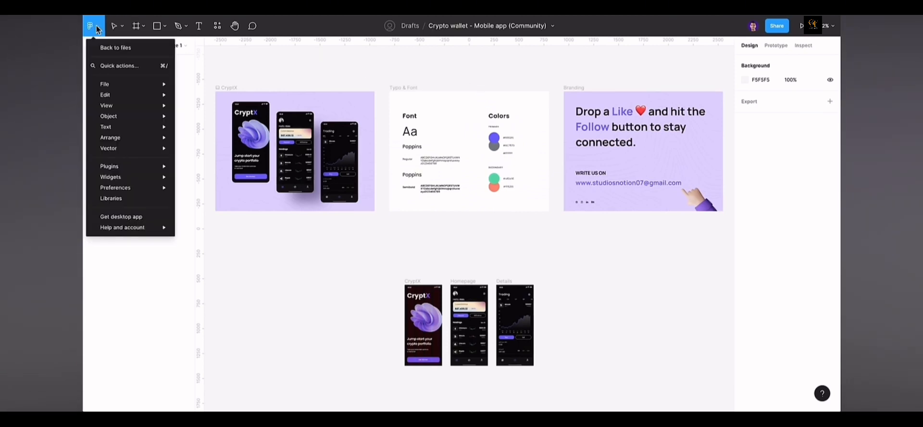
pyautogui.click(110, 51)
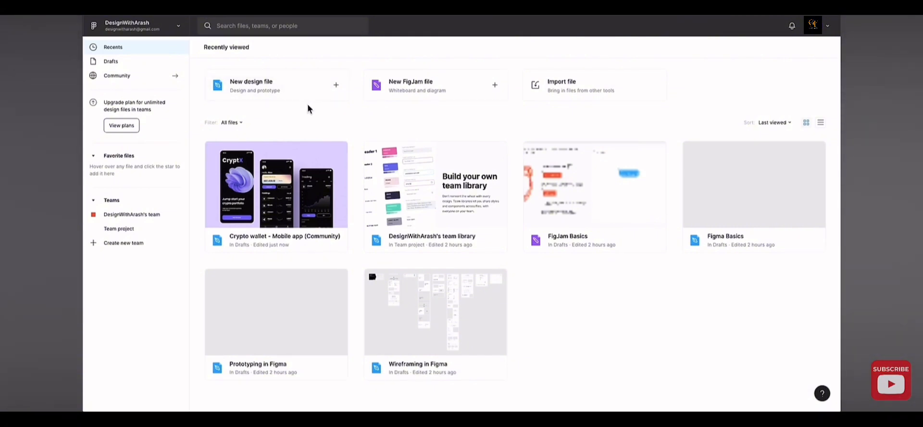
pyautogui.click(245, 87)
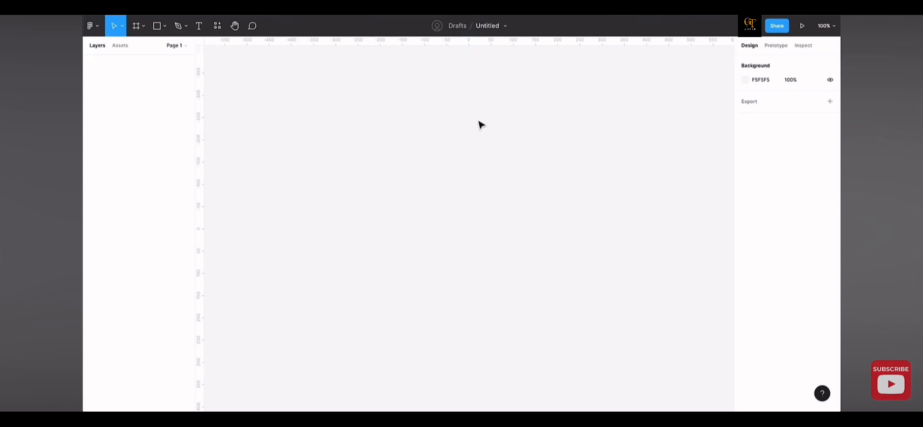
# Leave the blank file and reopen the copied "Crypto wallet - Mobile app (Community)" file from Drafts.
pyautogui.click(93, 25)
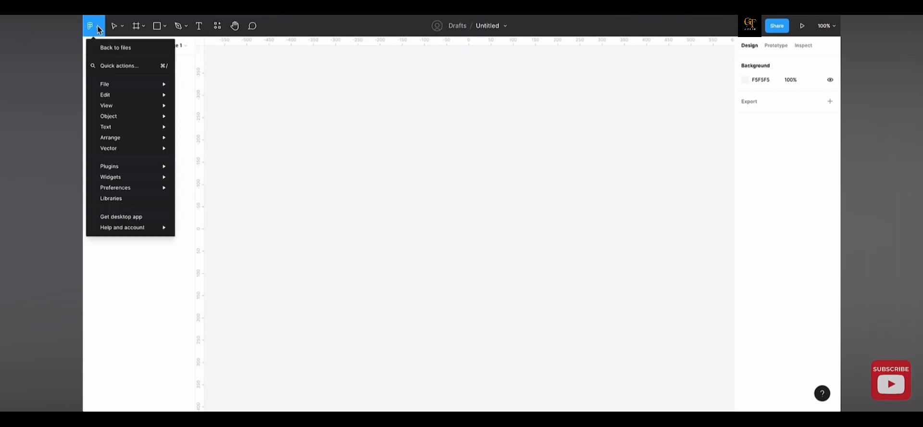
pyautogui.click(109, 47)
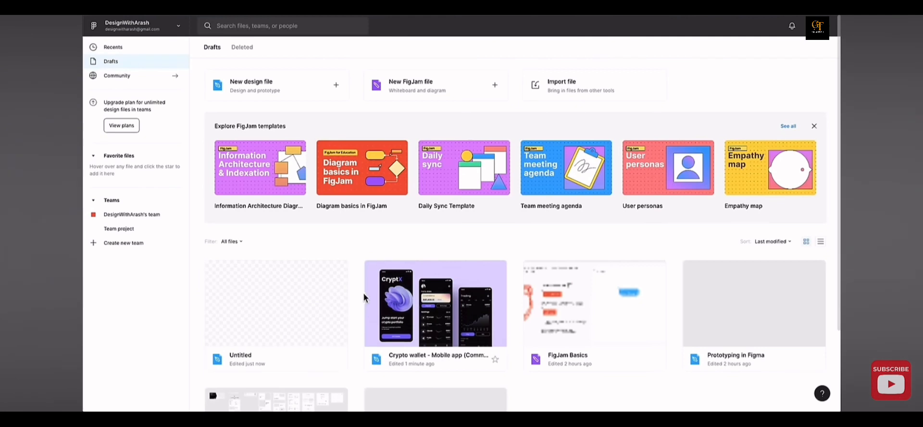
pyautogui.scroll(-1, 365, 292)
pyautogui.doubleClick(430, 292)
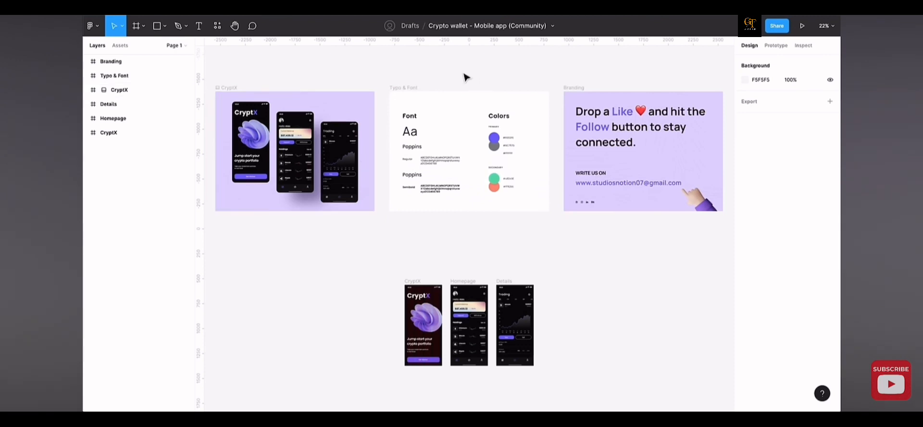
pyautogui.press('space')
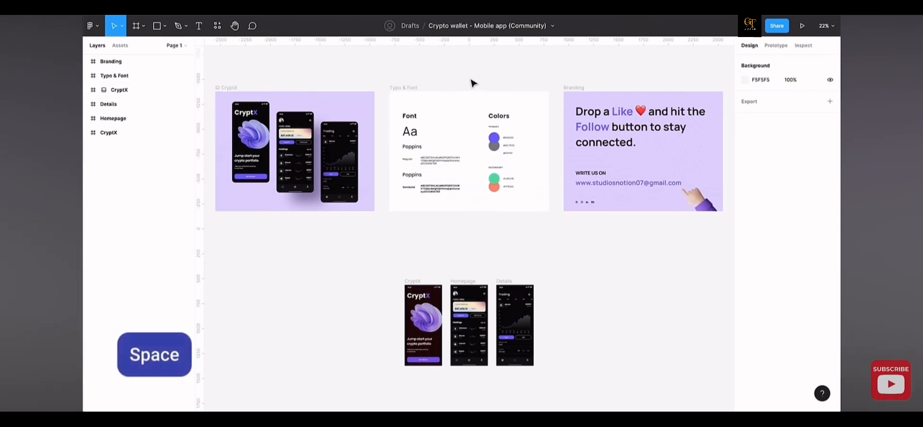
pyautogui.moveTo(495, 78); pyautogui.dragTo(513, 81)
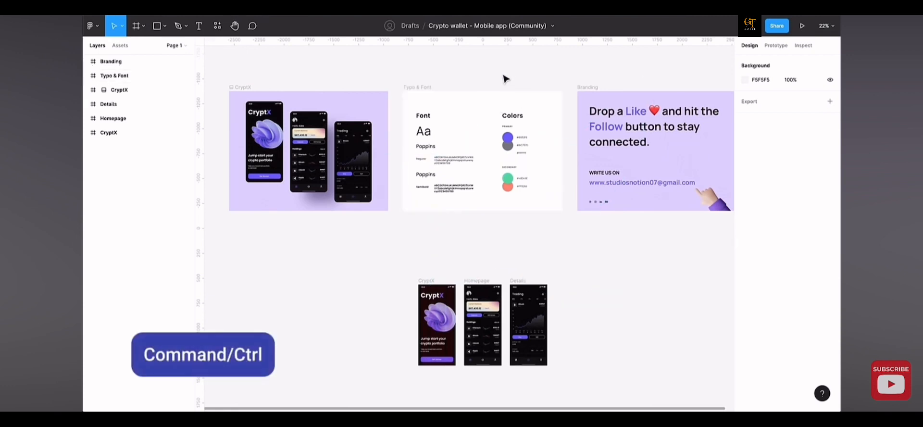
# Practise zooming out and in on the design frames and panning sideways across the canvas.
pyautogui.scroll(-5, 503, 80)
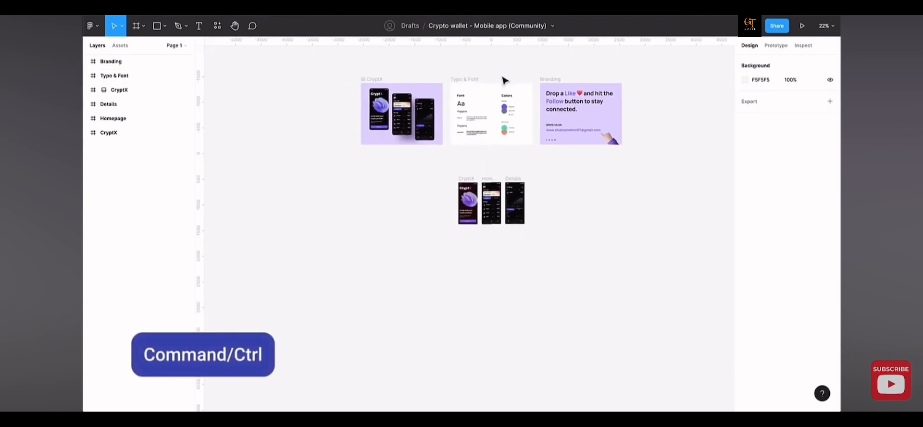
pyautogui.scroll(5, 503, 80)
pyautogui.scroll(-5, 503, 80)
pyautogui.scroll(5, 503, 80)
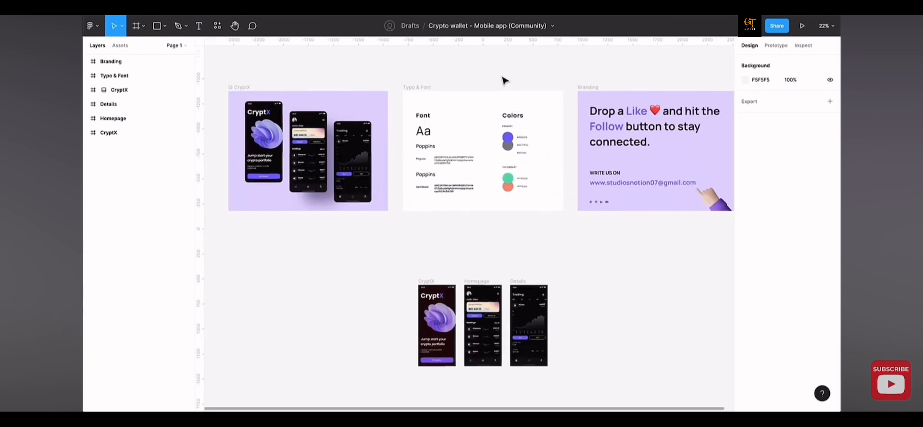
pyautogui.scroll(-4, 503, 81)
pyautogui.scroll(5, 504, 80)
pyautogui.scroll(3, 503, 80)
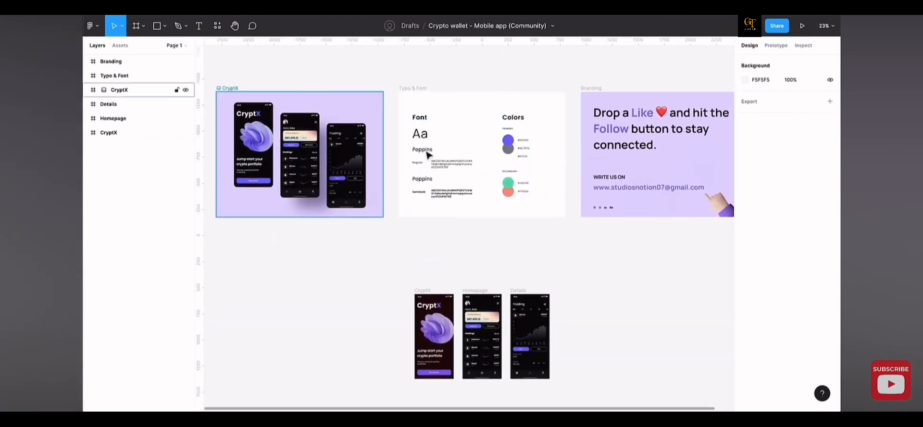
pyautogui.hscroll(2, 388, 99)
pyautogui.hscroll(5, 388, 99)
pyautogui.hscroll(-5, 388, 98)
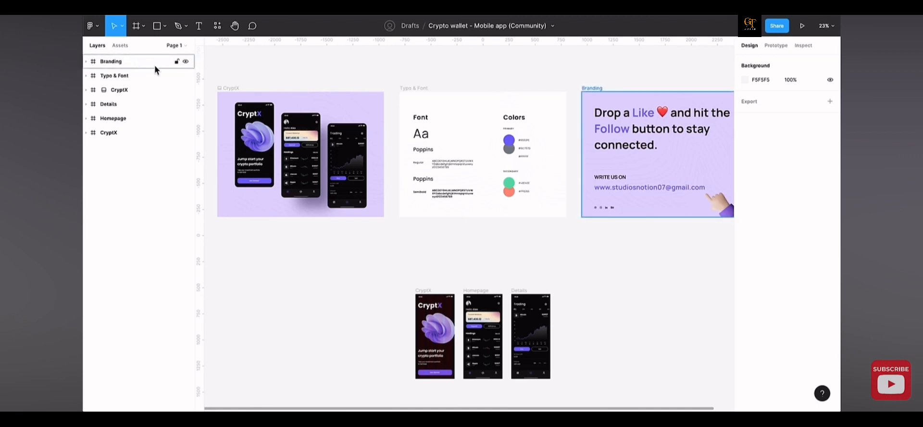
# Expand the Branding frame's layers, and list the component assets used in this file.
pyautogui.click(85, 61)
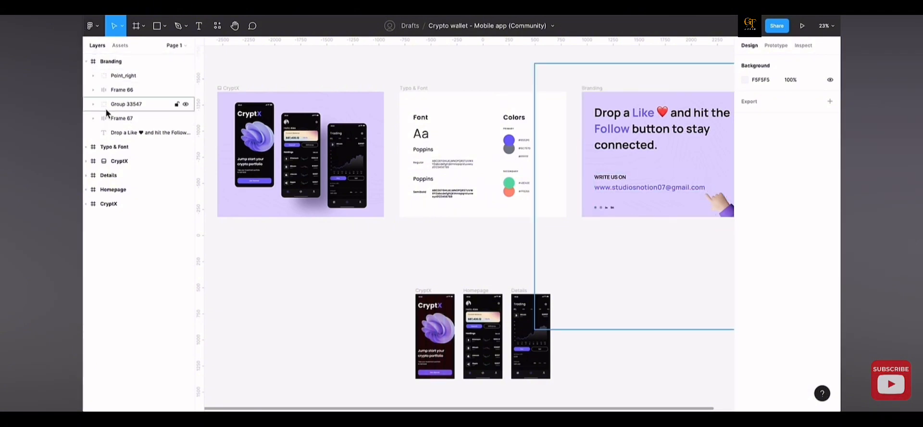
pyautogui.click(119, 45)
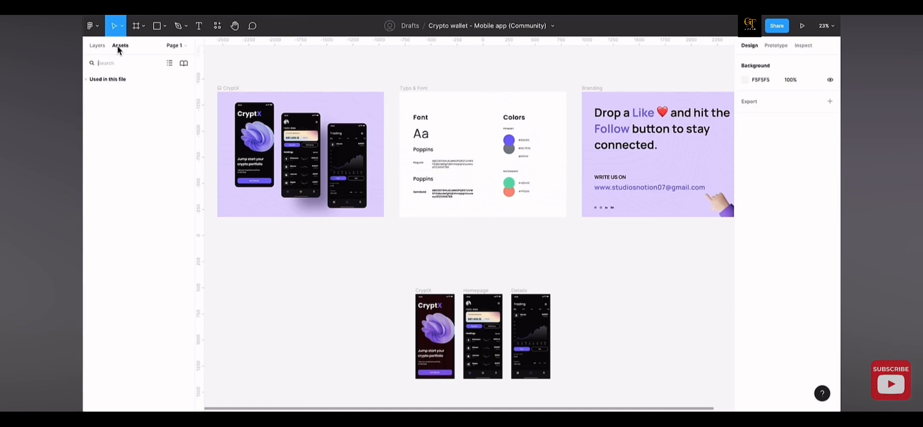
pyautogui.click(121, 63)
pyautogui.click(90, 79)
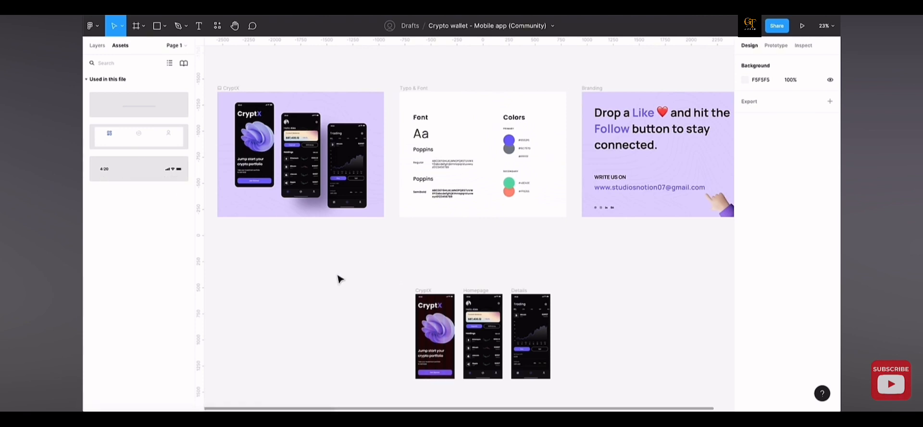
# Place the status bar component on the empty canvas below the CryptX cover frame, and delete it.
pyautogui.moveTo(338, 275); pyautogui.dragTo(335, 275)
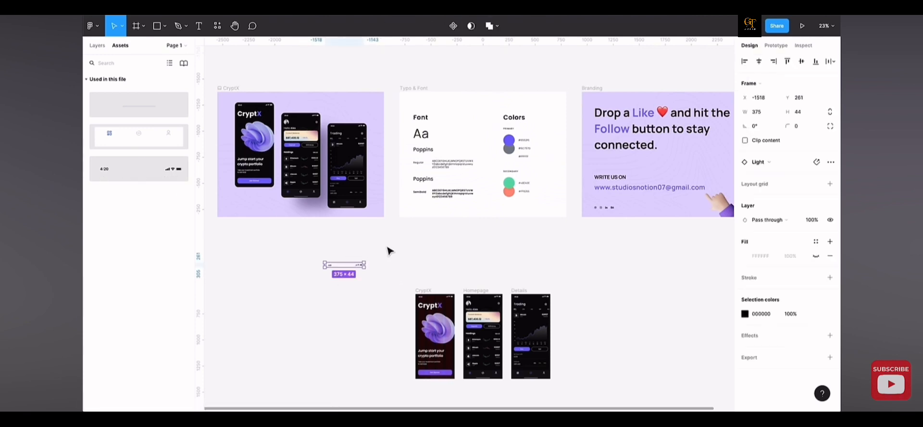
pyautogui.press('Delete')
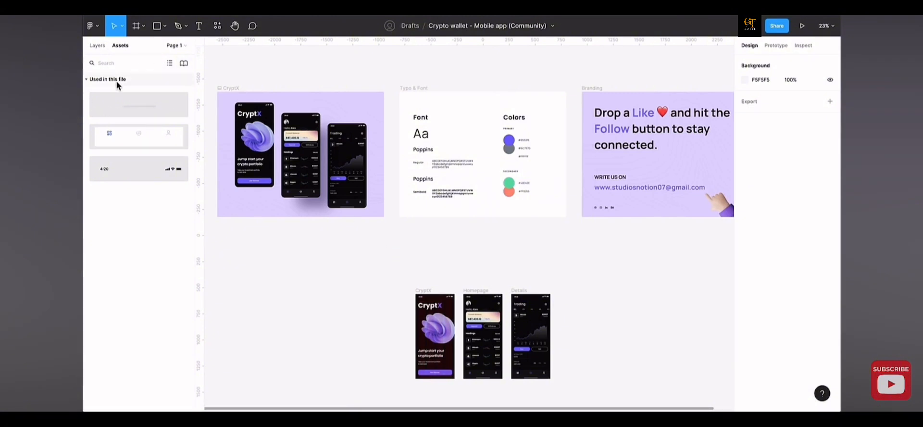
# View the libraries available to this file, and return to the layer list.
pyautogui.click(185, 63)
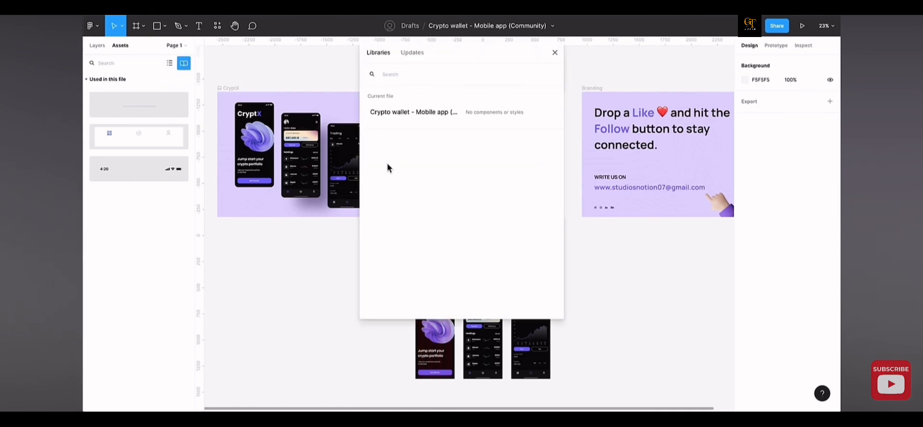
pyautogui.click(555, 52)
pyautogui.click(97, 48)
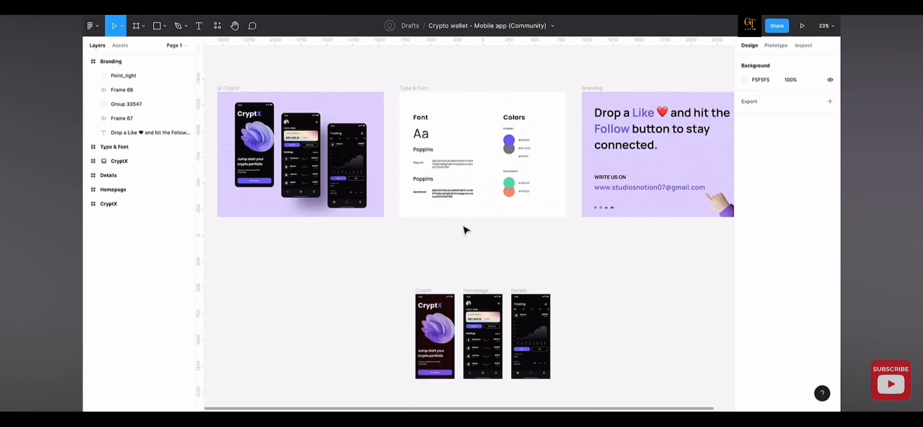
# Select the Deposit button on the Homepage screen and find its layer among the Homepage frame's layers.
pyautogui.scroll(-1, 477, 340)
pyautogui.scroll(5, 478, 322)
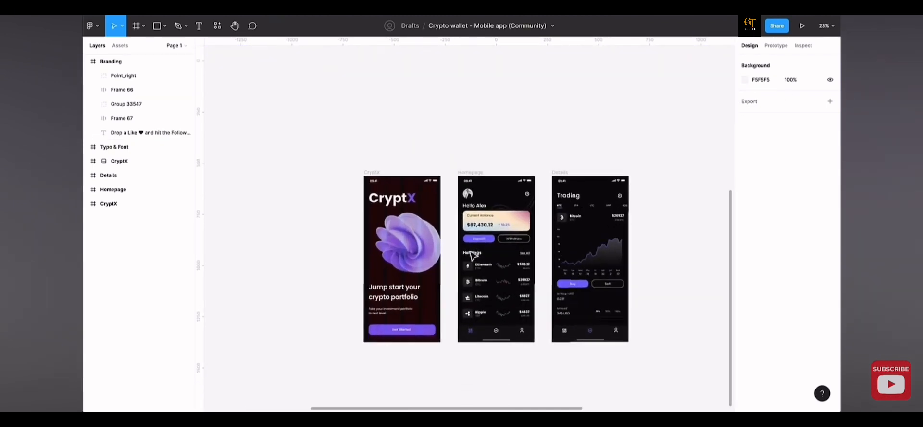
pyautogui.scroll(-2, 473, 254)
pyautogui.scroll(3, 468, 183)
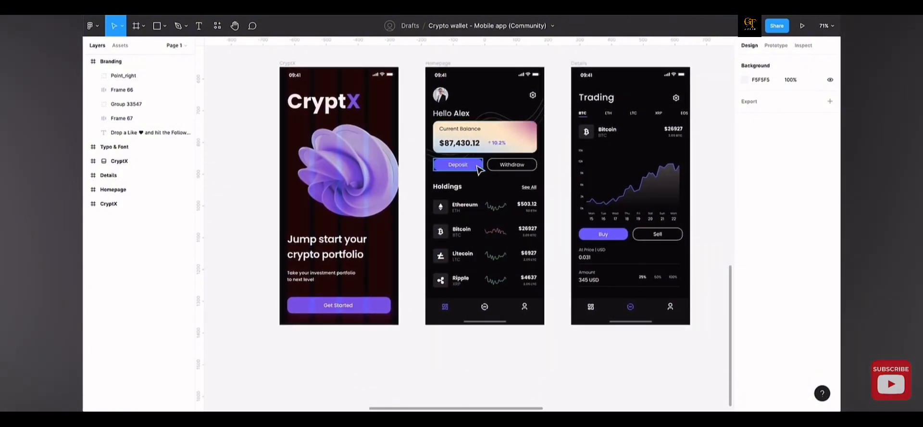
pyautogui.click(445, 166)
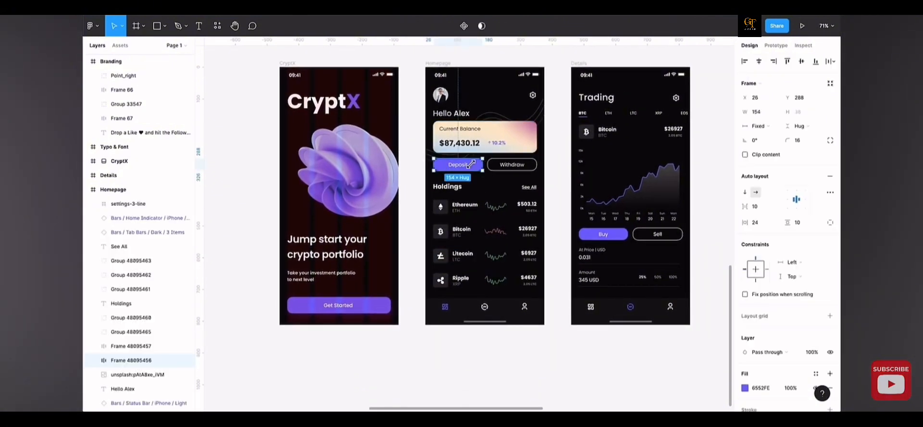
pyautogui.scroll(-2, 164, 243)
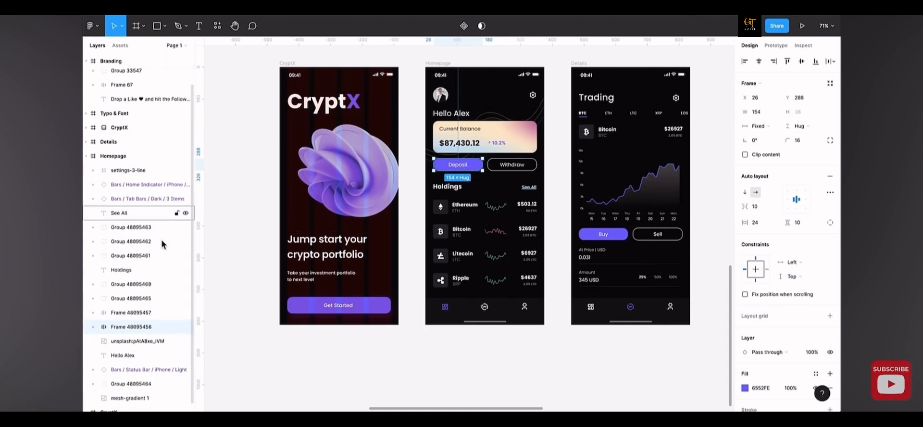
pyautogui.scroll(-1, 105, 308)
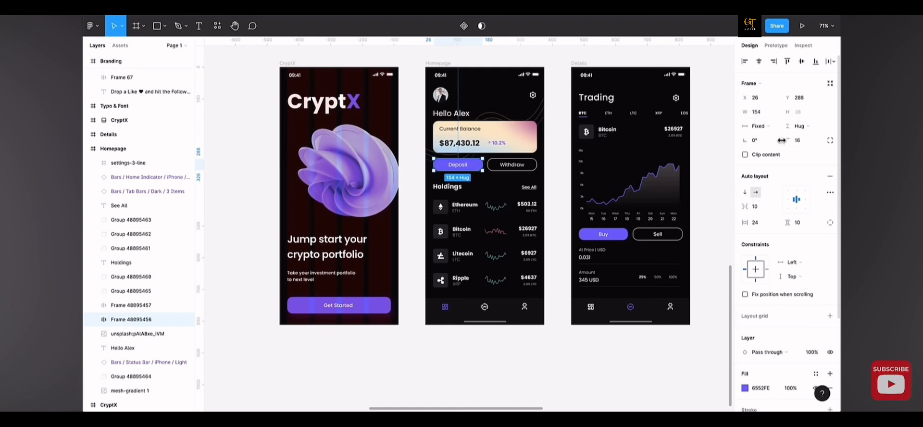
# Examine the Deposit button's design properties, from size, auto layout and constraints to fill, stroke, effects and export.
pyautogui.scroll(-3, 779, 166)
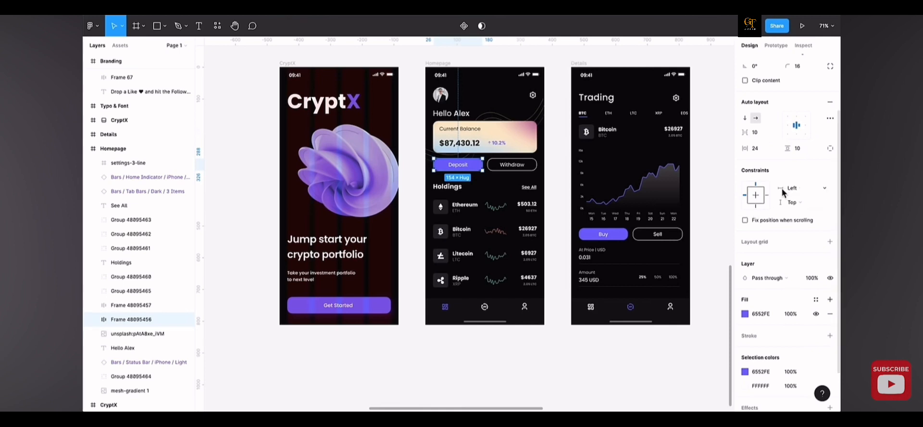
pyautogui.scroll(-2, 781, 188)
pyautogui.scroll(-1, 803, 198)
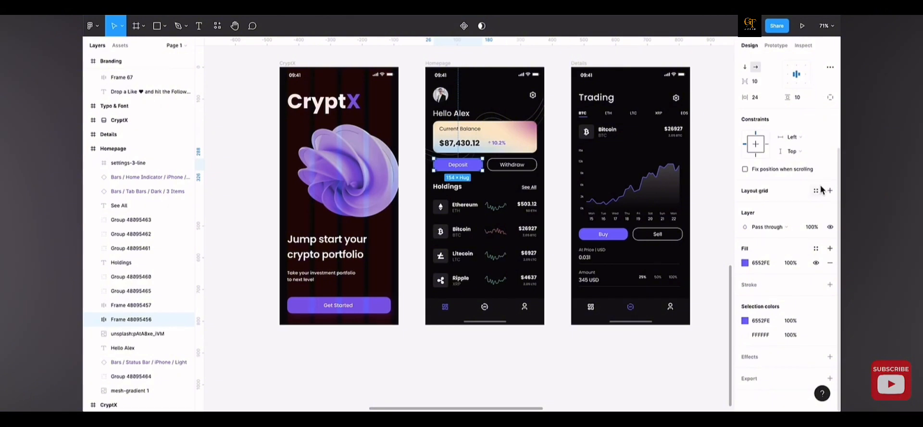
pyautogui.scroll(5, 817, 181)
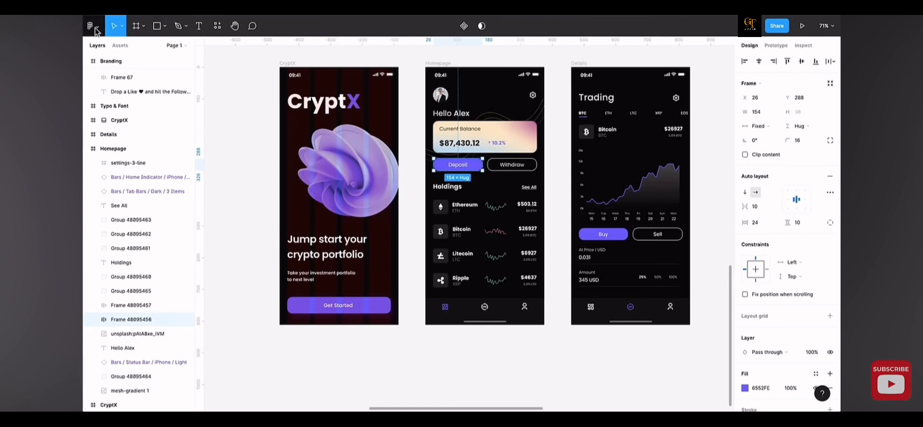
# Check the Move tool options and select the CryptX mobile screen frame with the Move tool.
pyautogui.click(122, 26)
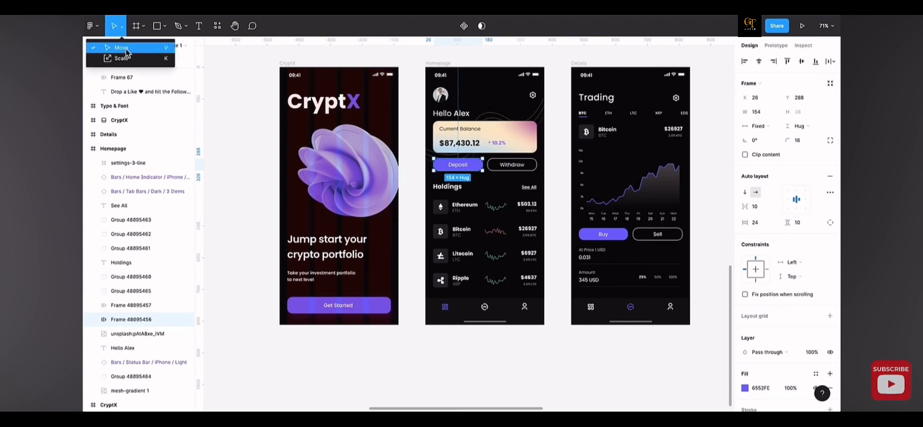
pyautogui.click(287, 63)
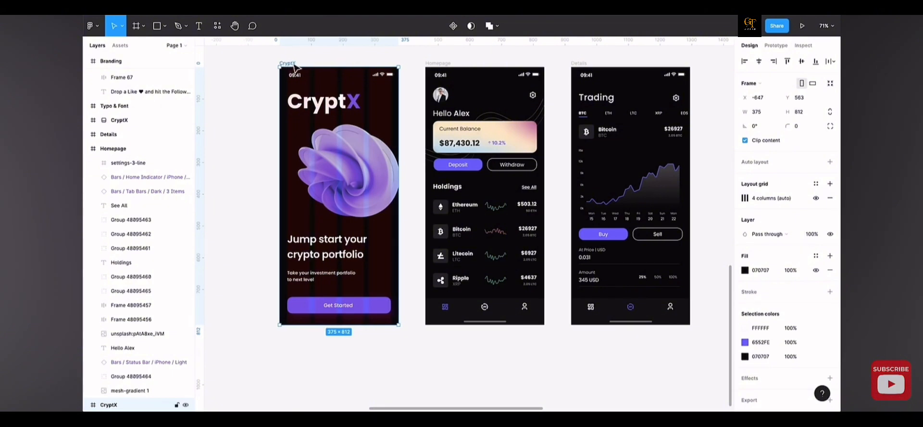
pyautogui.moveTo(286, 63)
pyautogui.mouseDown()
pyautogui.moveTo(226, 63)
pyautogui.moveTo(302, 63)
pyautogui.moveTo(286, 63)
pyautogui.mouseUp()
# Try to enlarge the Deposit button on the Homepage screen with the Scale tool, and undo the change.
pyautogui.click(120, 29)
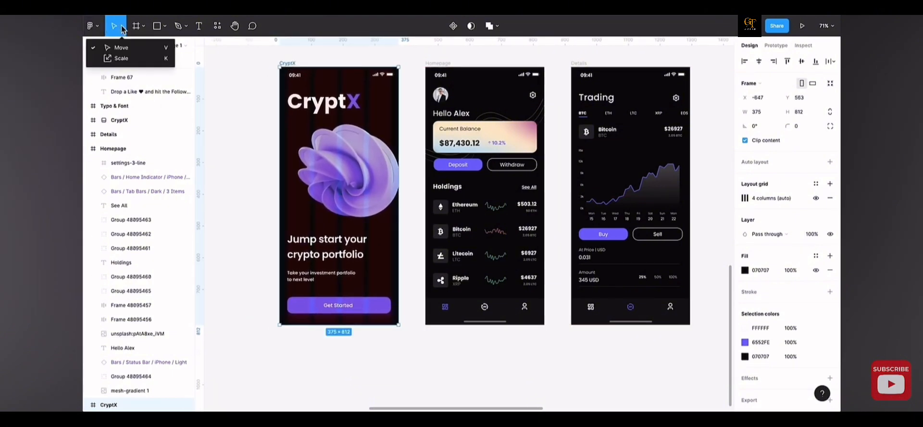
pyautogui.click(133, 60)
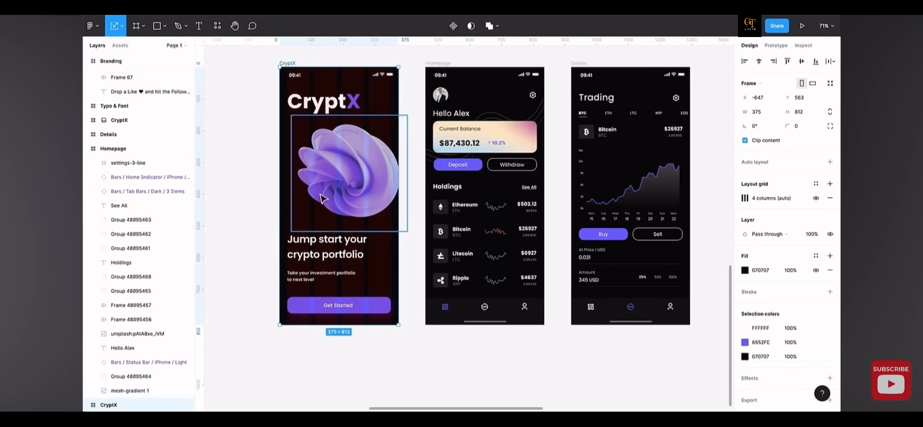
pyautogui.click(459, 165)
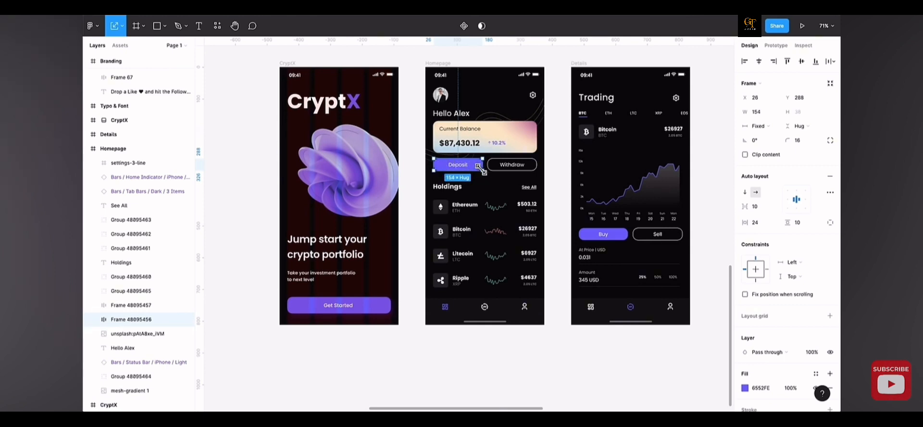
pyautogui.click(123, 28)
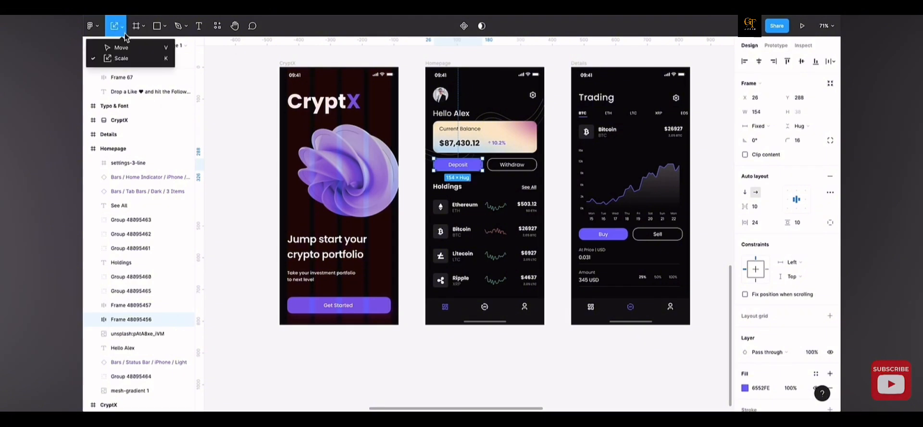
pyautogui.moveTo(483, 171)
pyautogui.mouseDown()
pyautogui.moveTo(531, 185)
pyautogui.moveTo(487, 170)
pyautogui.moveTo(499, 174)
pyautogui.mouseUp()
pyautogui.hotkey('ctrl', 'z')
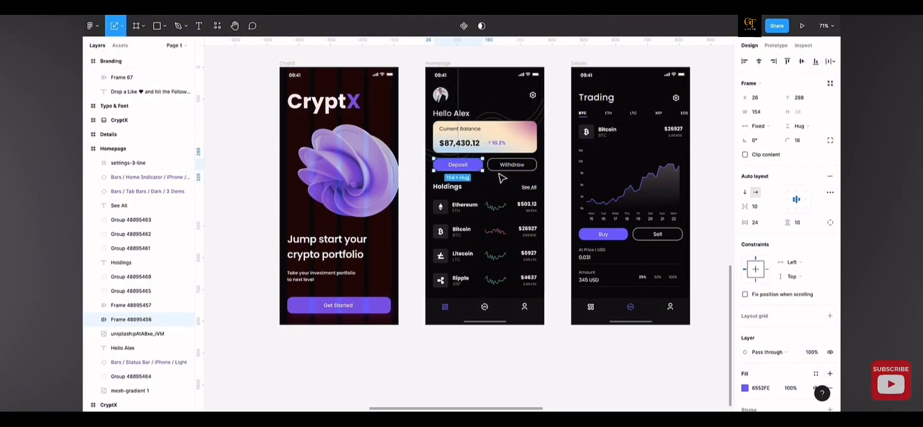
# Review the Frame and Slice tool options and the CryptX screen frame, leaving nothing selected.
pyautogui.click(142, 27)
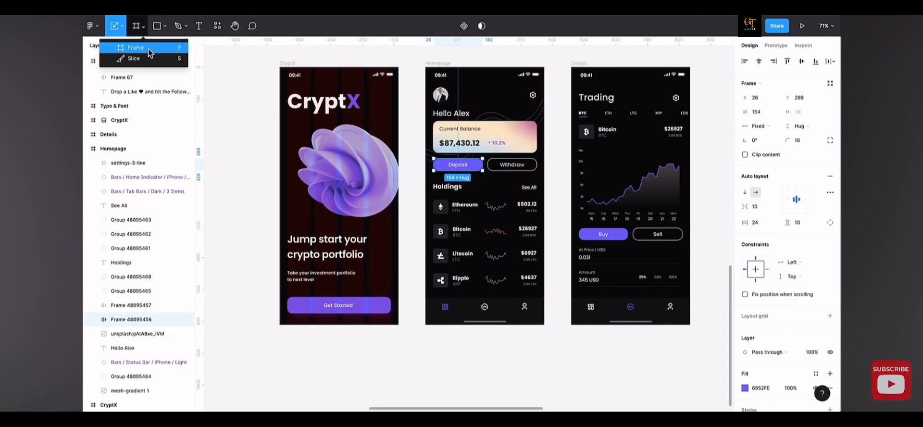
pyautogui.click(298, 68)
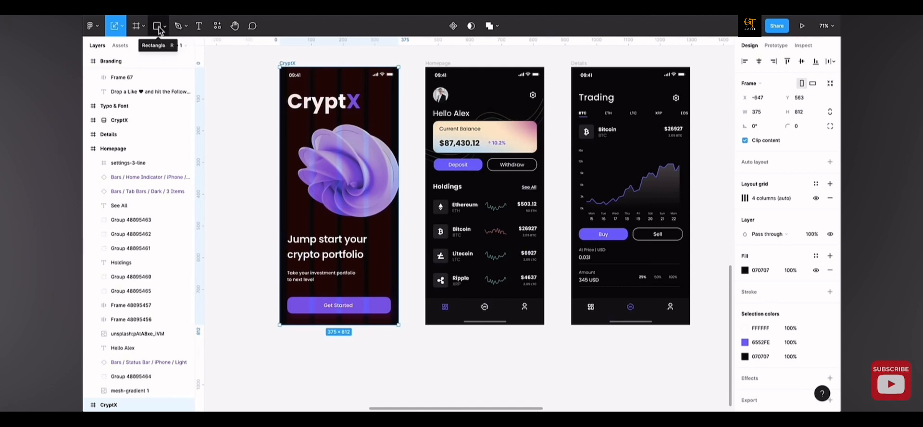
pyautogui.click(142, 27)
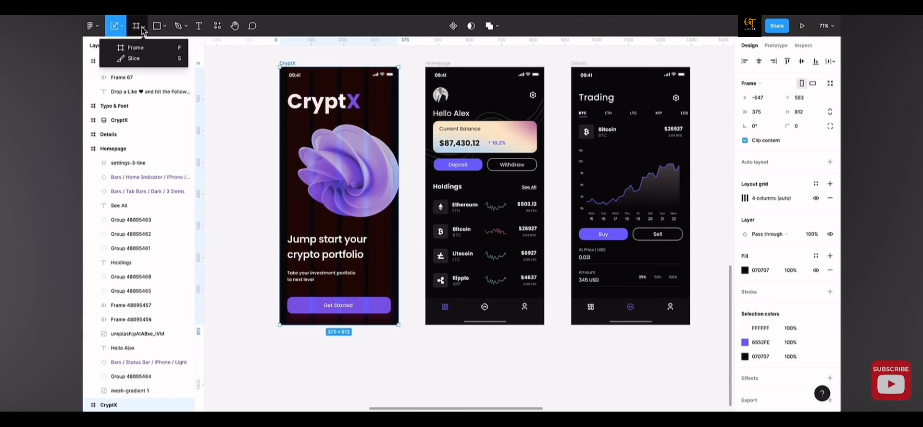
pyautogui.click(235, 79)
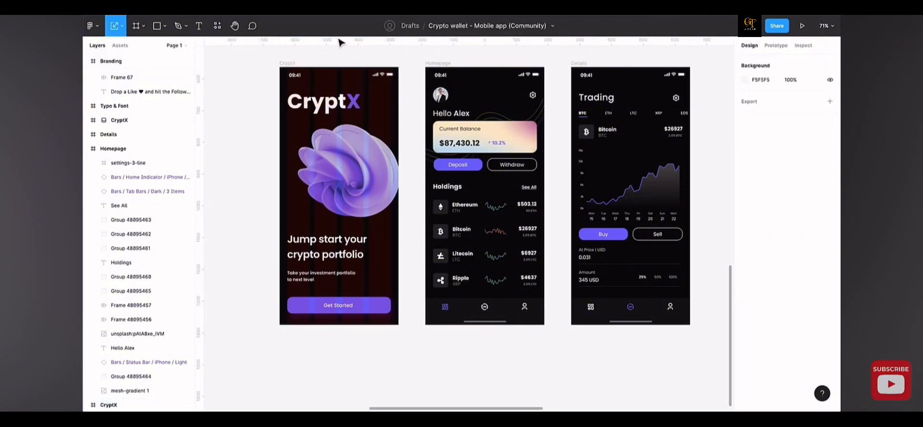
# Draw a freehand frame about 478 × 1071 on the empty canvas beside the Details screen, and delete it.
pyautogui.scroll(-5, 265, 78)
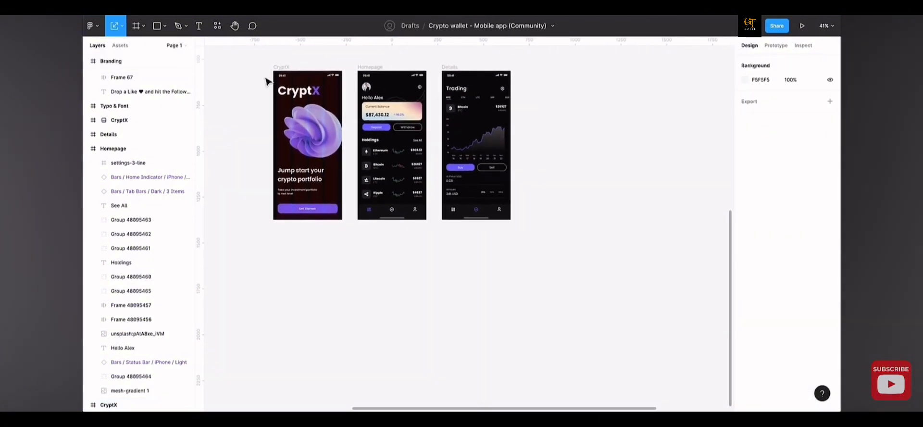
pyautogui.press('f')
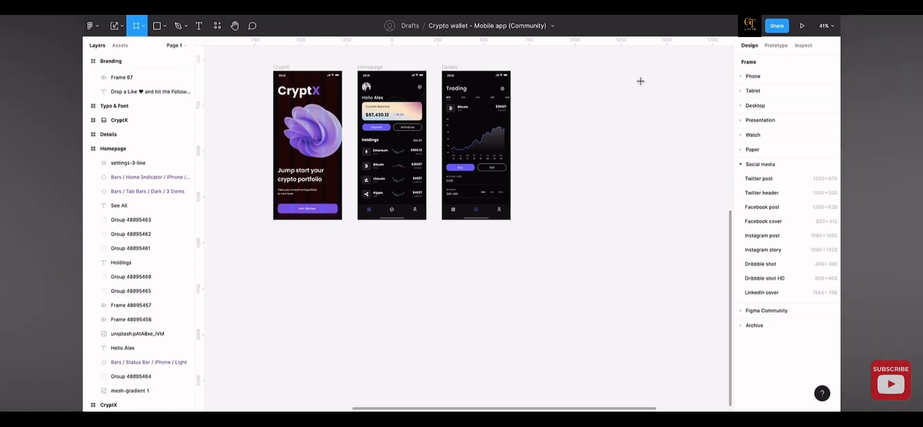
pyautogui.moveTo(552, 71)
pyautogui.mouseDown()
pyautogui.moveTo(608, 141)
pyautogui.moveTo(645, 272)
pyautogui.mouseUp()
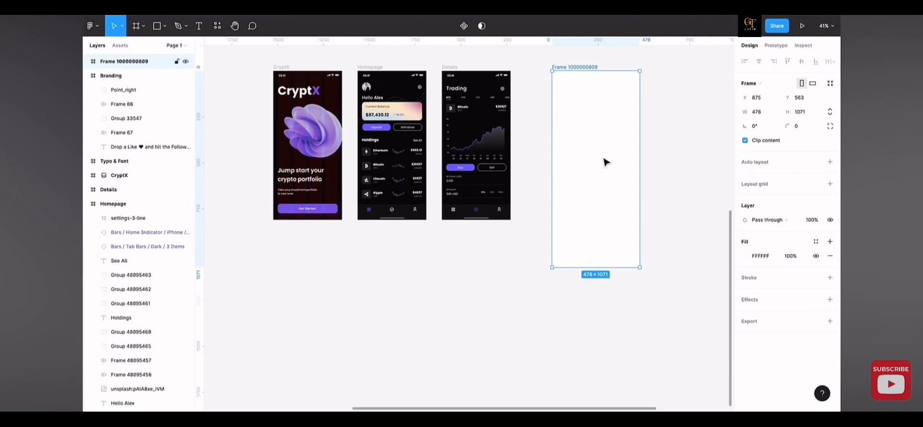
pyautogui.press('Delete')
# Add an iPhone 13 Pro Max preset frame and place it beside the Details screen, aligned with the tops of the other screens.
pyautogui.press('f')
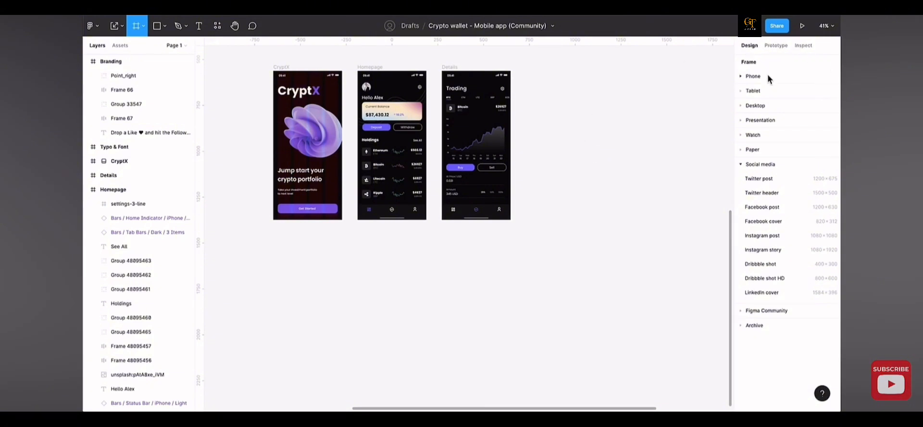
pyautogui.click(741, 76)
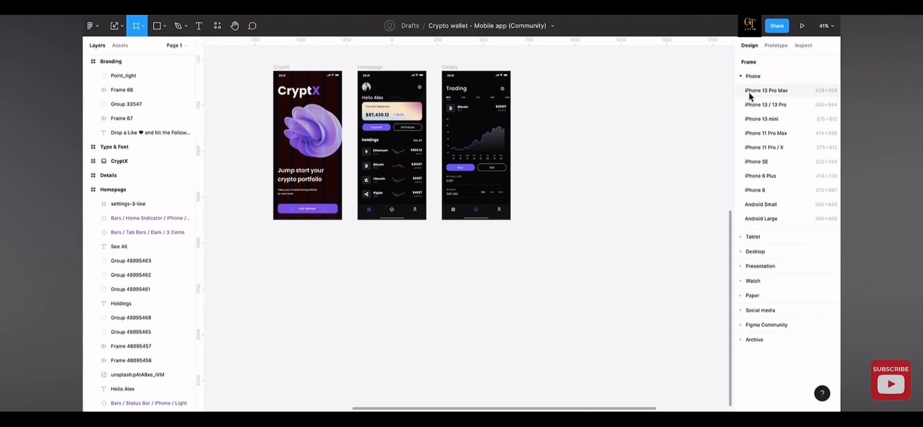
pyautogui.click(777, 91)
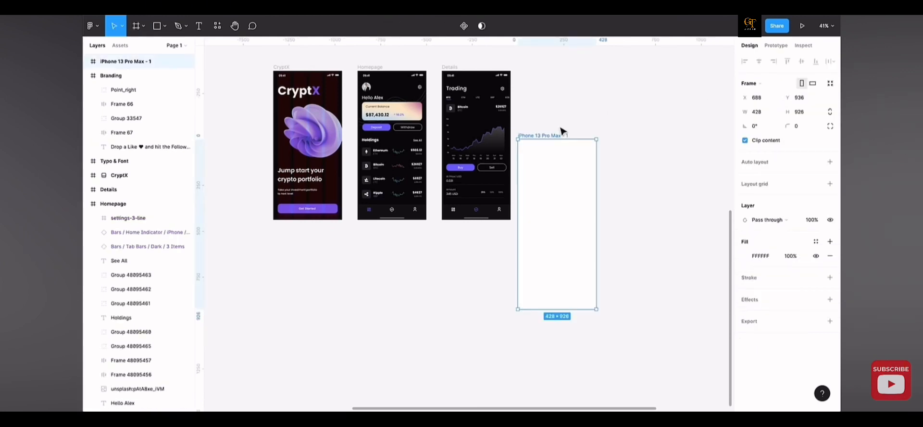
pyautogui.moveTo(555, 134); pyautogui.dragTo(575, 66)
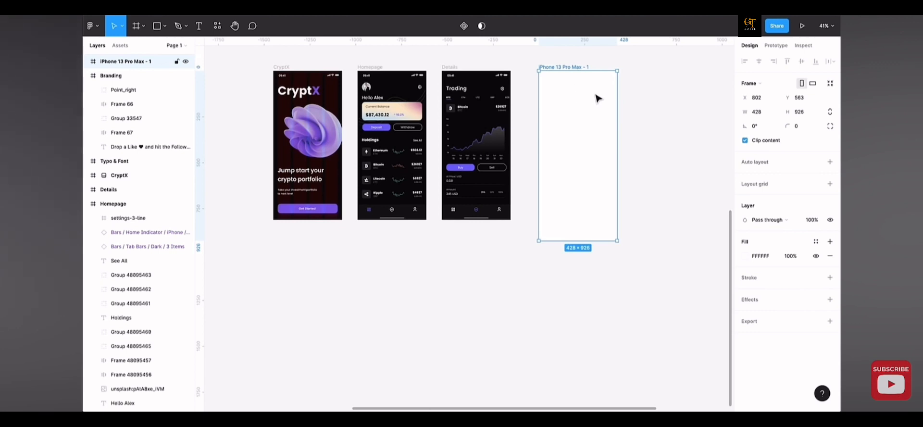
# Draw a rectangle about 304 × 98 inside the iPhone 13 Pro Max frame.
pyautogui.click(165, 26)
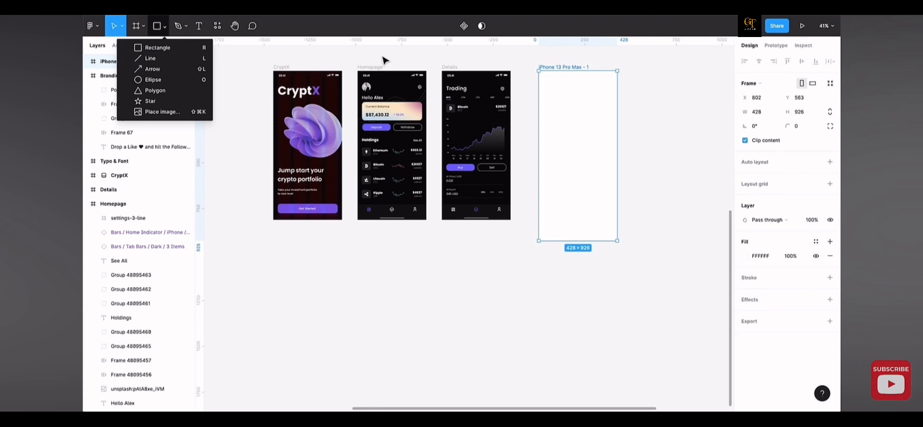
pyautogui.click(155, 42)
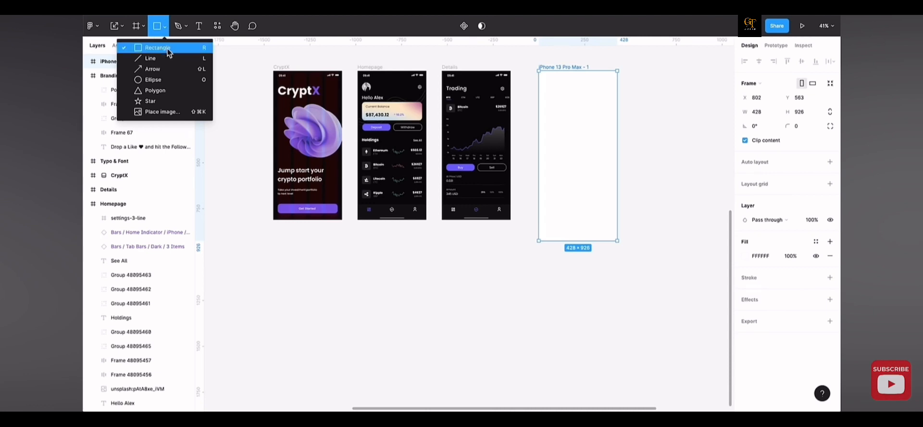
pyautogui.click(167, 49)
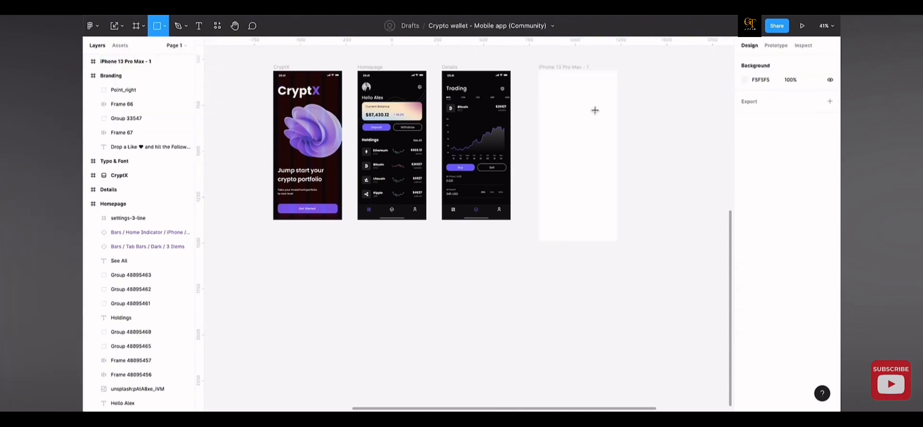
pyautogui.scroll(3, 598, 96)
pyautogui.hscroll(2, 594, 99)
pyautogui.scroll(1, 594, 99)
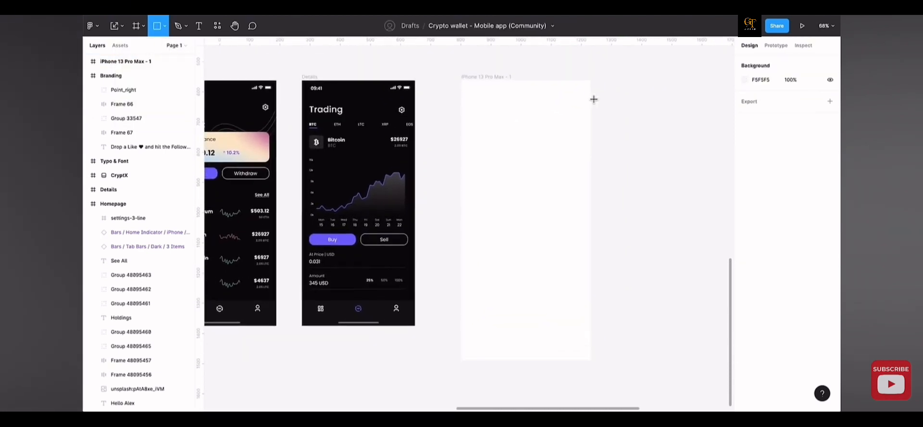
pyautogui.moveTo(479, 165); pyautogui.dragTo(572, 195)
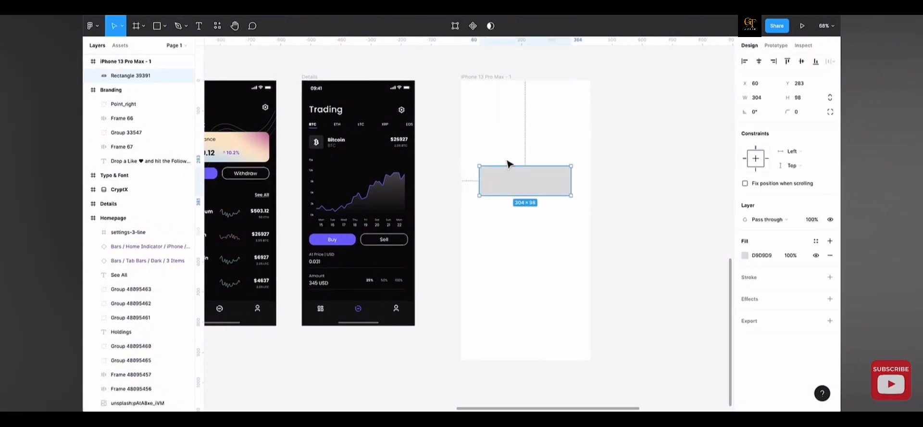
# Draw a circle below the rectangle, and move the rectangle up and resize it to about 294 × 117.
pyautogui.click(164, 26)
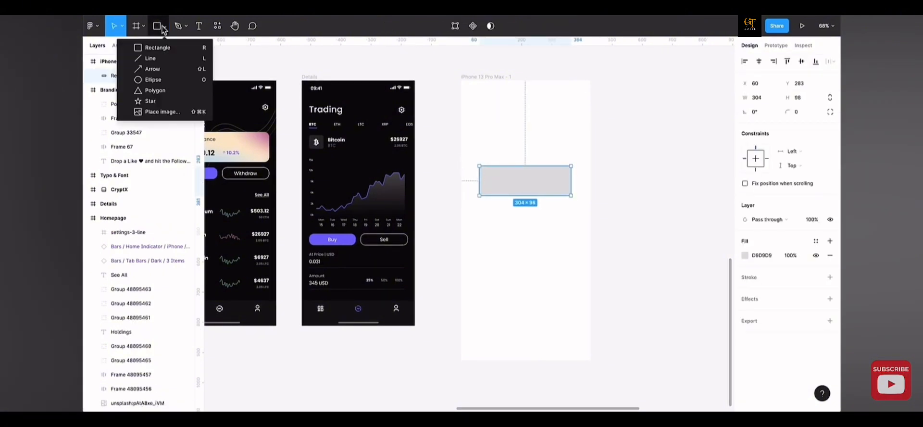
pyautogui.click(153, 79)
pyautogui.moveTo(492, 220); pyautogui.dragTo(560, 287)
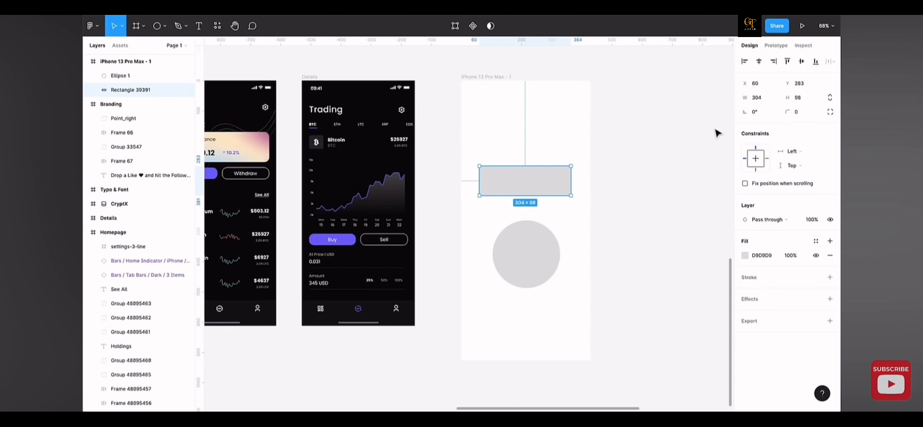
pyautogui.moveTo(513, 184); pyautogui.dragTo(514, 145)
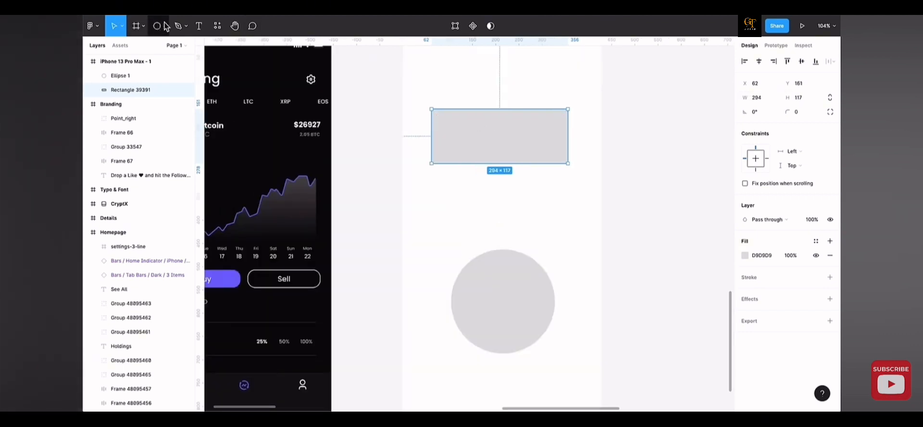
# Draw a triangular polygon about 133 × 133 between the rectangle and the circle, and try adjusting its side count.
pyautogui.click(164, 26)
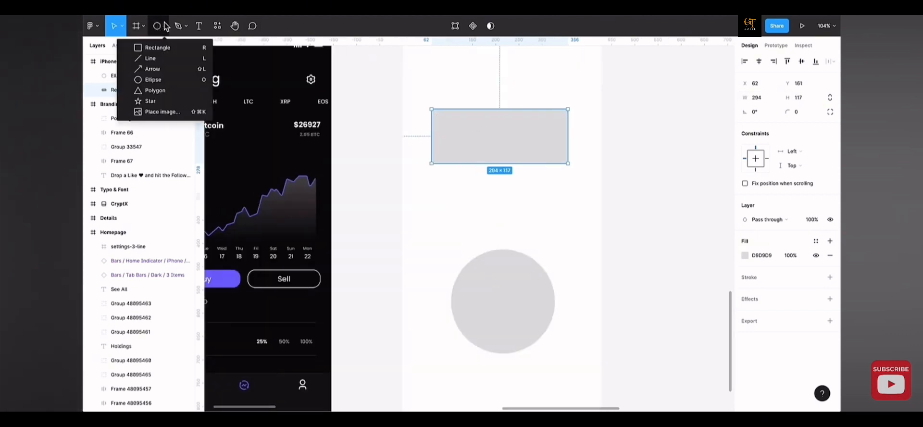
pyautogui.click(147, 91)
pyautogui.moveTo(474, 179); pyautogui.dragTo(537, 241)
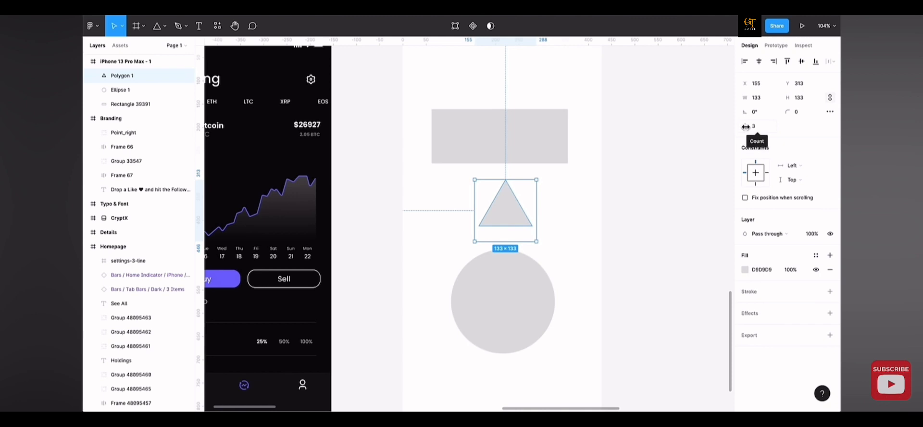
pyautogui.moveTo(745, 127)
pyautogui.mouseDown()
pyautogui.moveTo(807, 126)
pyautogui.moveTo(729, 127)
pyautogui.mouseUp()
# Edit the rectangle's vector points, pulling its upper-right corner inward to about X 95.5, Y 248.5, and finish the edit.
pyautogui.click(519, 139)
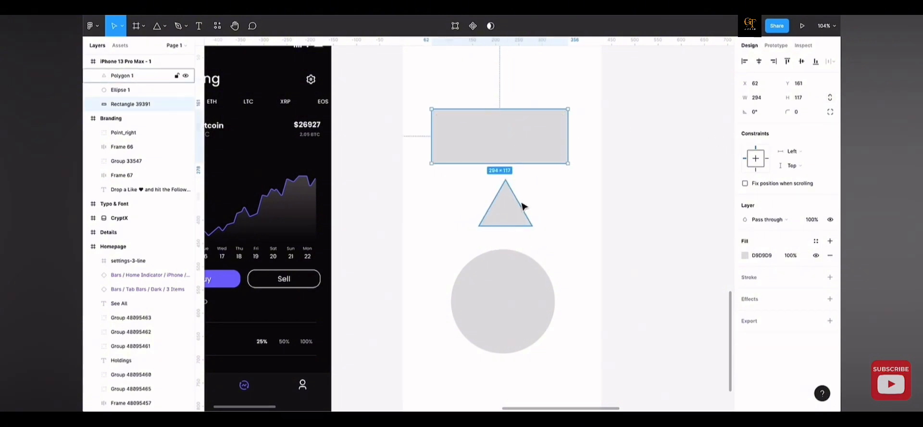
pyautogui.doubleClick(508, 135)
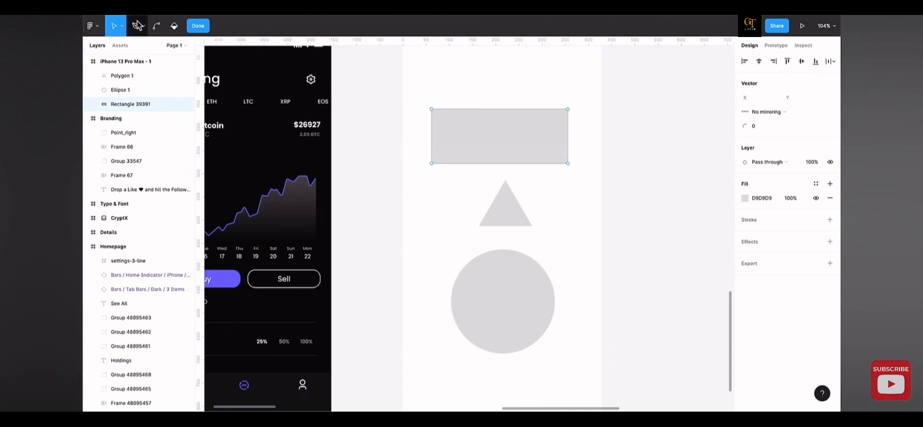
pyautogui.scroll(4, 569, 115)
pyautogui.click(569, 110)
pyautogui.moveTo(571, 114); pyautogui.dragTo(383, 174)
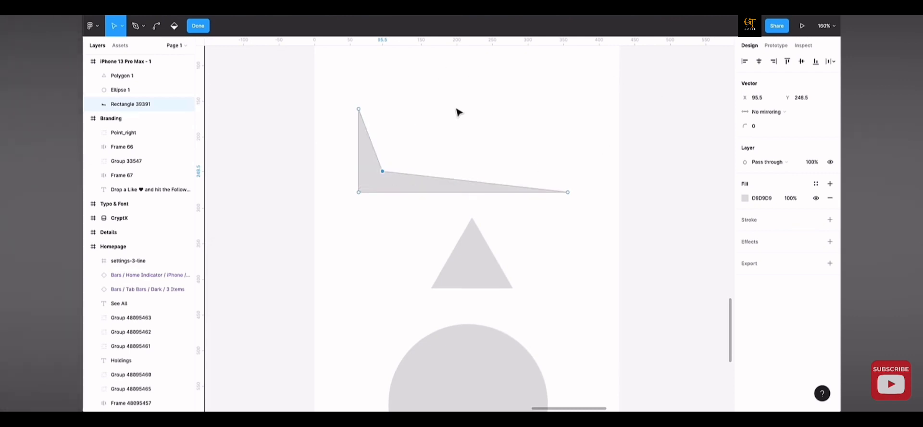
pyautogui.press('Escape')
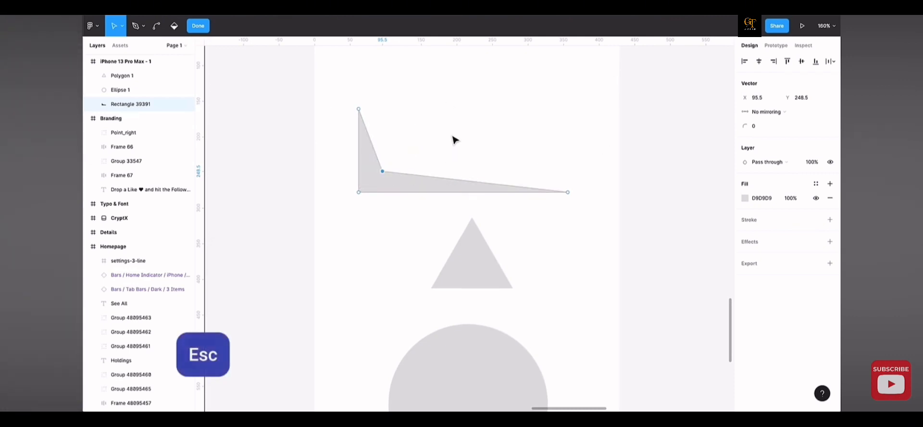
pyautogui.press('Escape')
pyautogui.click(197, 26)
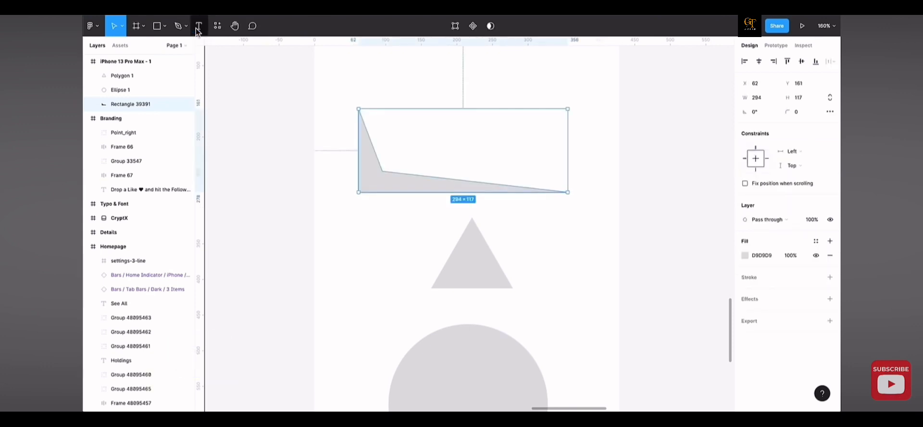
# Check the triangle's vector points, and delete all three shapes from the iPhone 13 Pro Max frame.
pyautogui.click(466, 270)
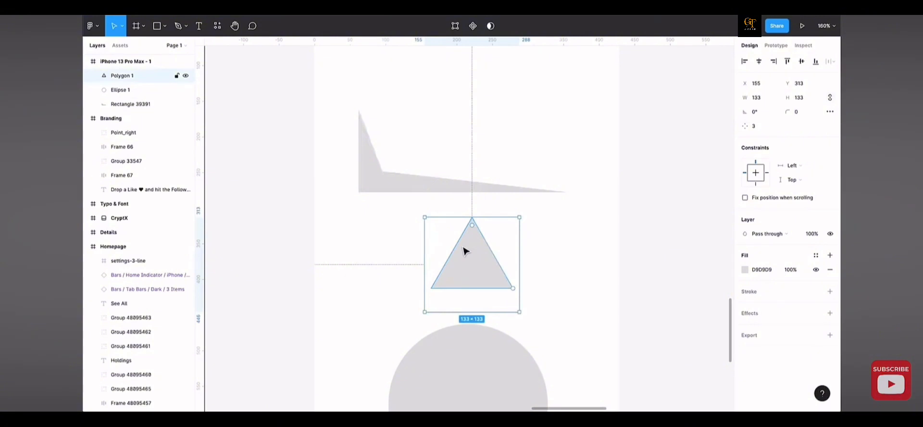
pyautogui.doubleClick(464, 250)
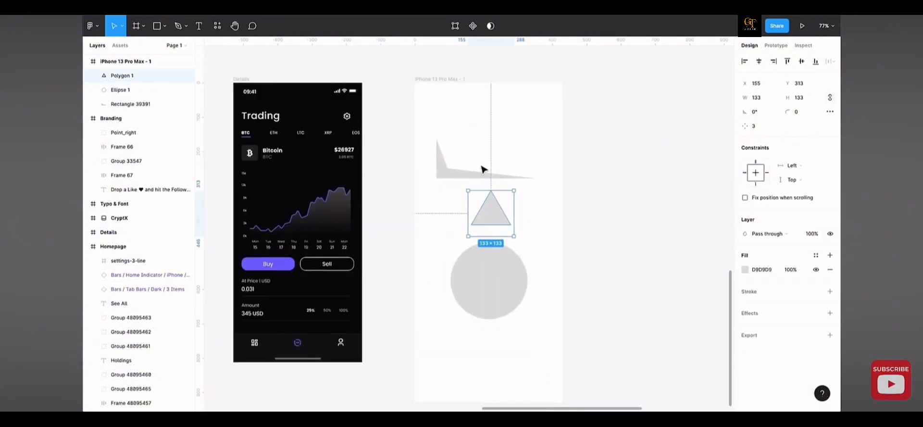
pyautogui.moveTo(503, 141); pyautogui.dragTo(479, 298)
pyautogui.press('Delete')
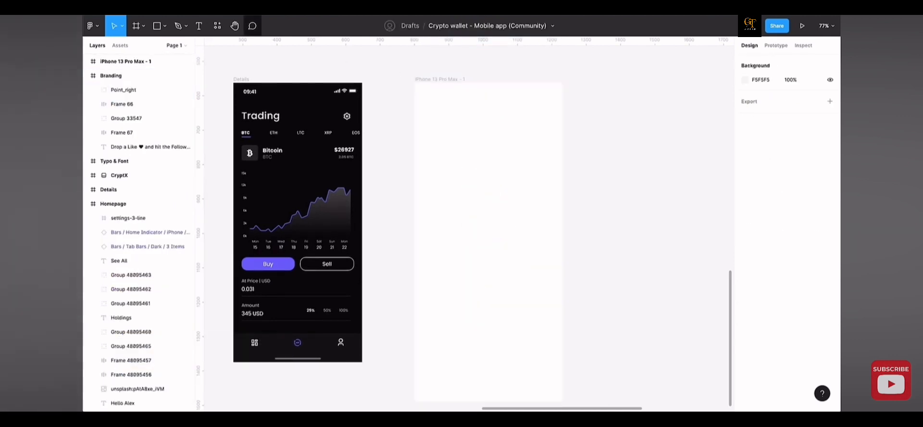
# Draw a three-point S-shaped curve about 325 × 350 in the iPhone frame with the Pen tool, and delete it.
pyautogui.click(181, 27)
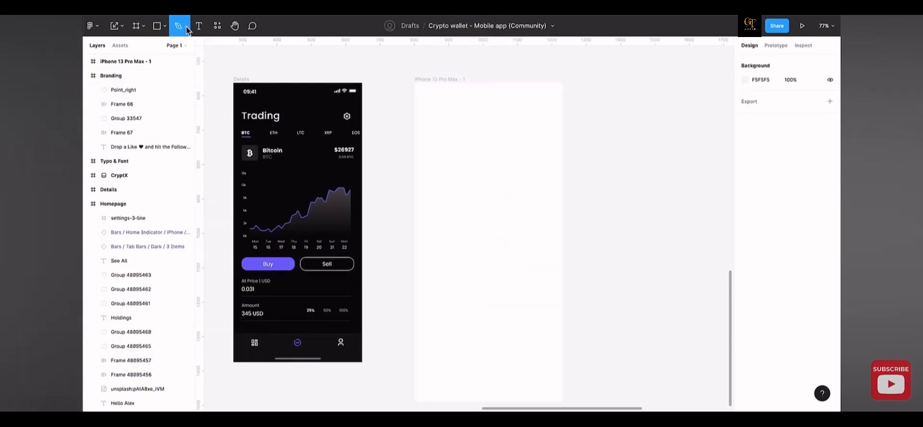
pyautogui.click(185, 26)
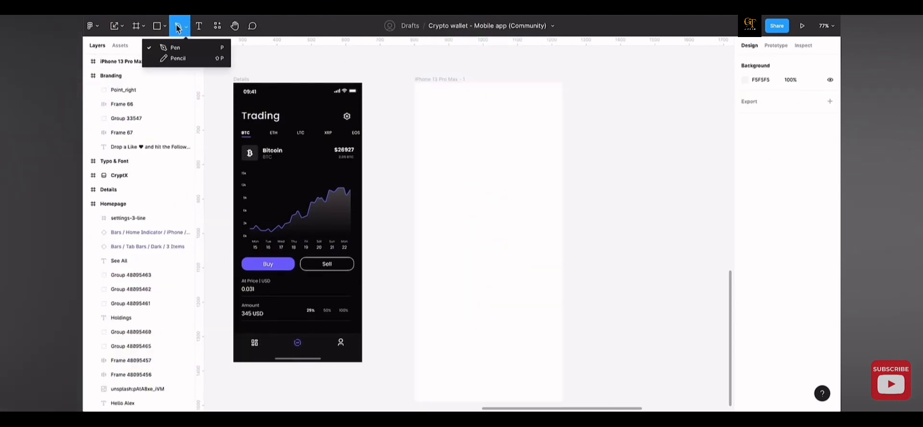
pyautogui.click(176, 51)
pyautogui.click(429, 212)
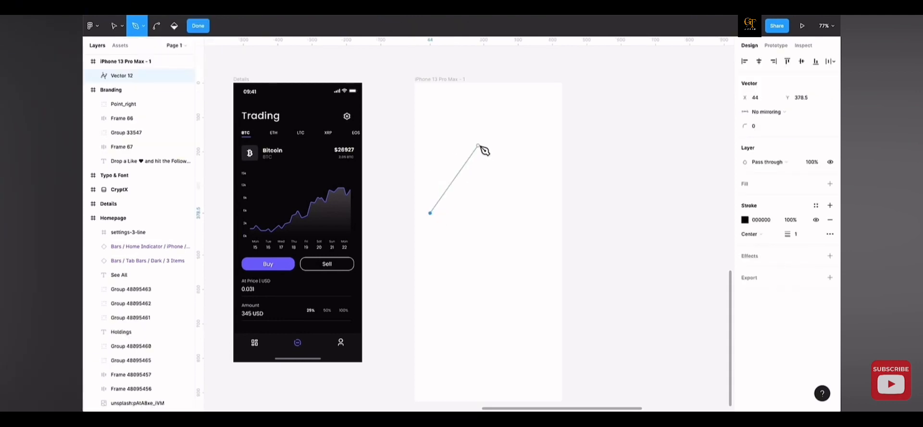
pyautogui.moveTo(479, 144); pyautogui.dragTo(546, 141)
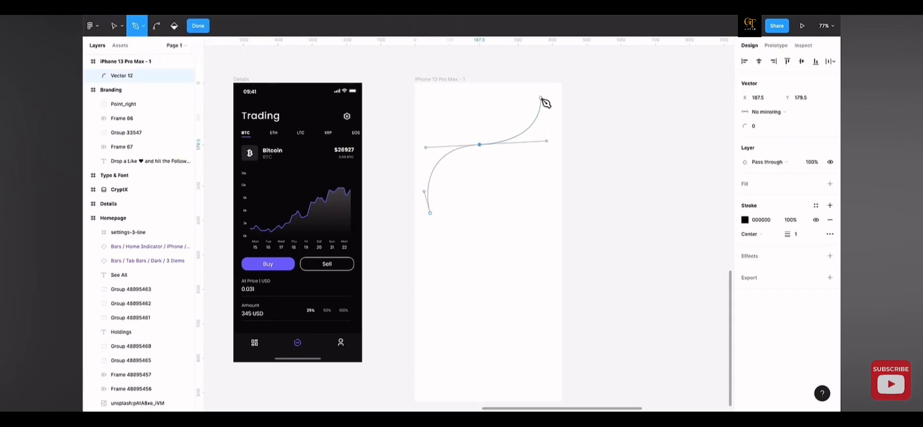
pyautogui.click(539, 92)
pyautogui.press('Escape')
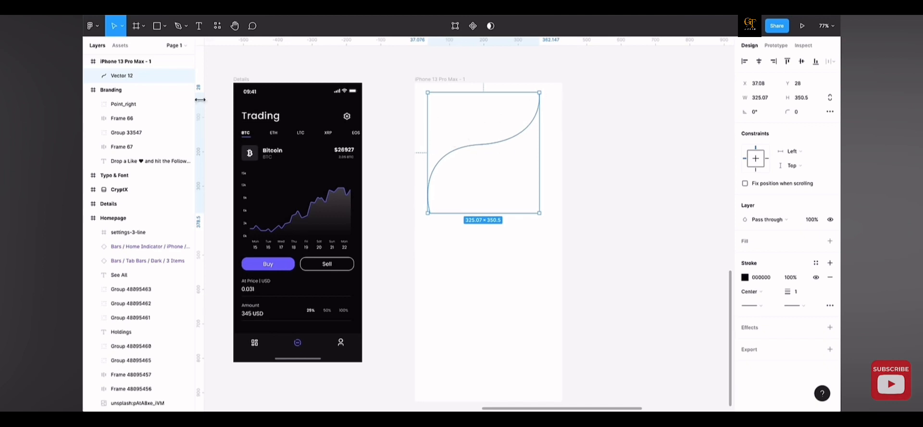
pyautogui.press('Delete')
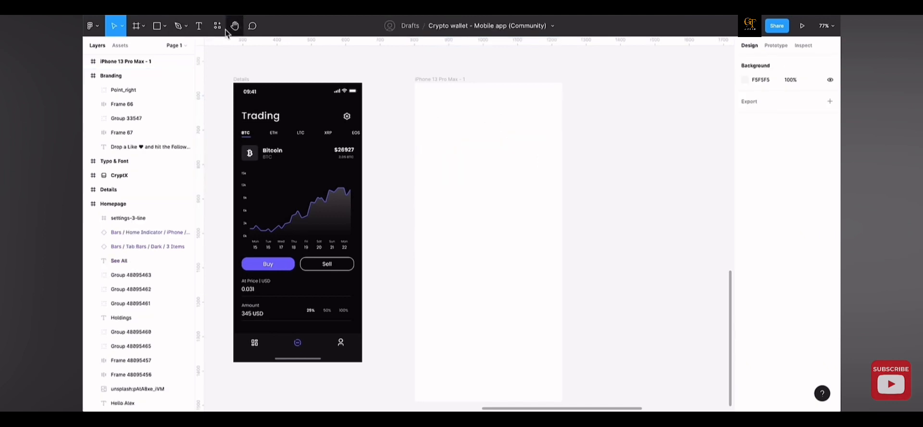
# Add the text "We are learning Figma." inside the iPhone 13 Pro Max frame and move it to about X 99, Y 232.
pyautogui.click(201, 29)
pyautogui.click(436, 169)
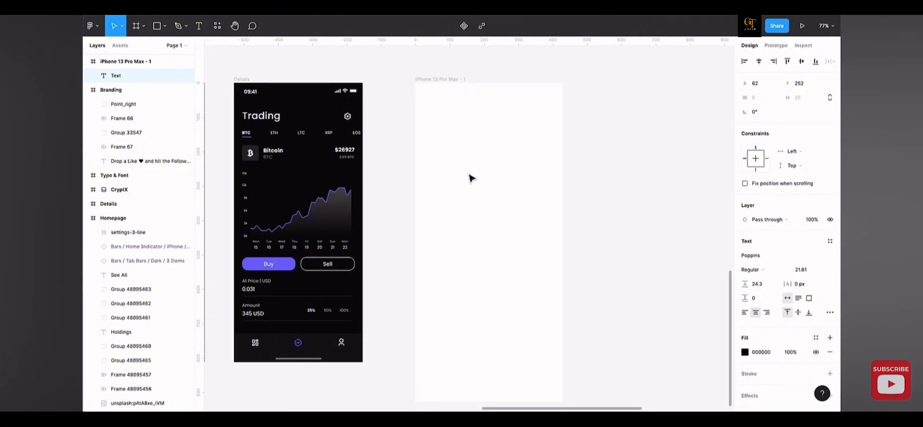
pyautogui.write('We are learni')
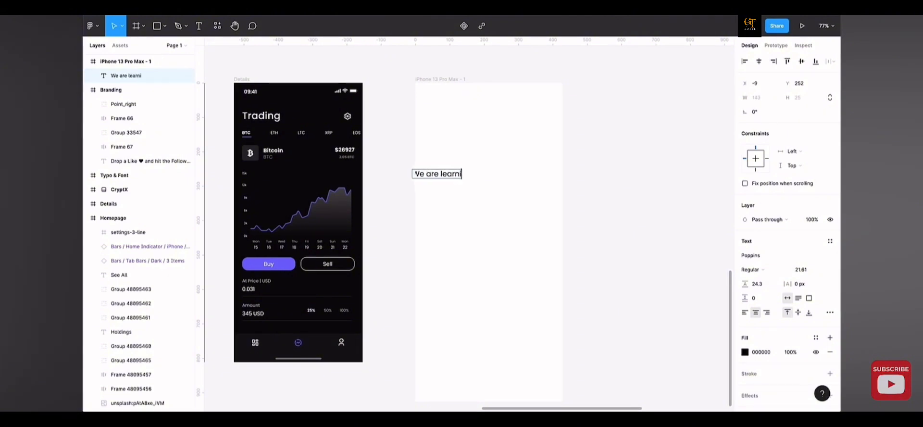
pyautogui.write('ng Figma.')
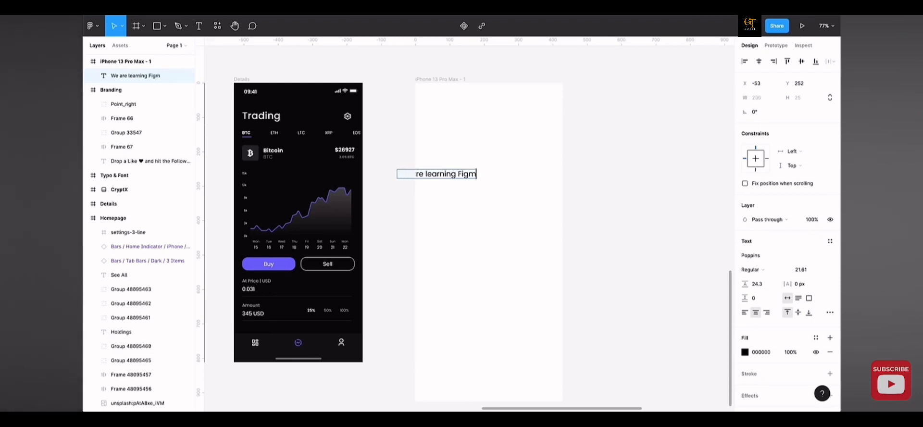
pyautogui.click(512, 177)
pyautogui.moveTo(466, 174); pyautogui.dragTo(515, 171)
# Format the text with font size 40, a box width of about 337 and a line height of 52.8.
pyautogui.scroll(5, 516, 173)
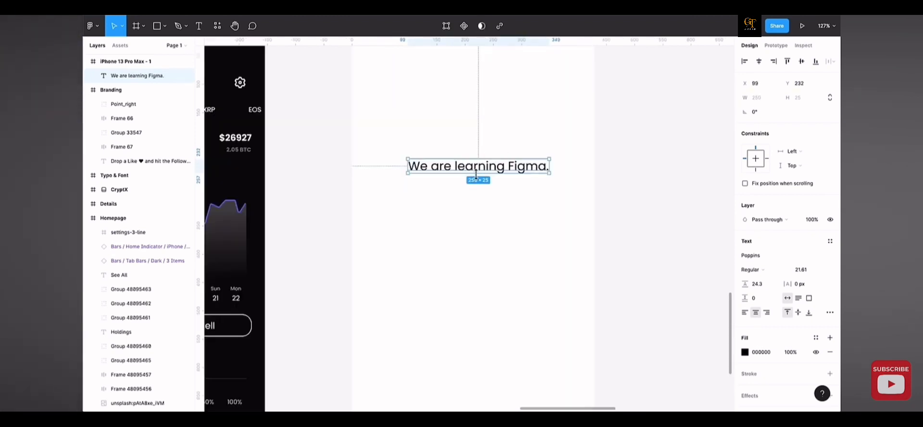
pyautogui.scroll(-1, 765, 269)
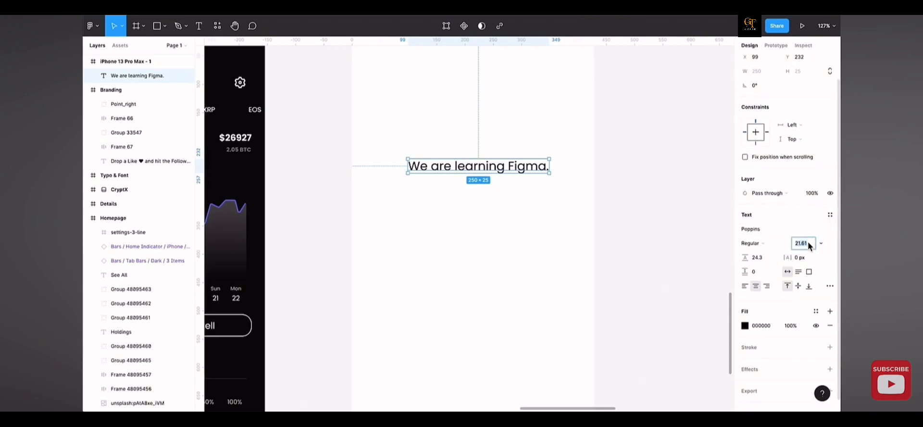
pyautogui.press('Return')
pyautogui.moveTo(610, 165); pyautogui.dragTo(531, 171)
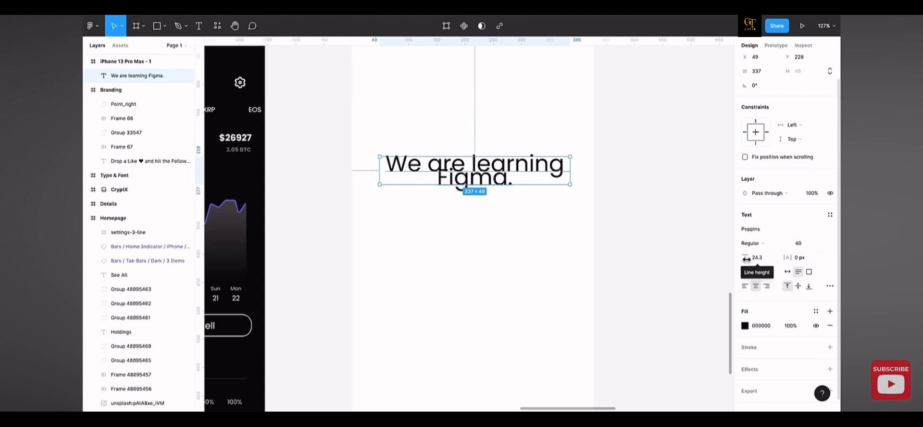
pyautogui.moveTo(745, 258)
pyautogui.mouseDown()
pyautogui.moveTo(771, 257)
pyautogui.moveTo(740, 253)
pyautogui.mouseUp()
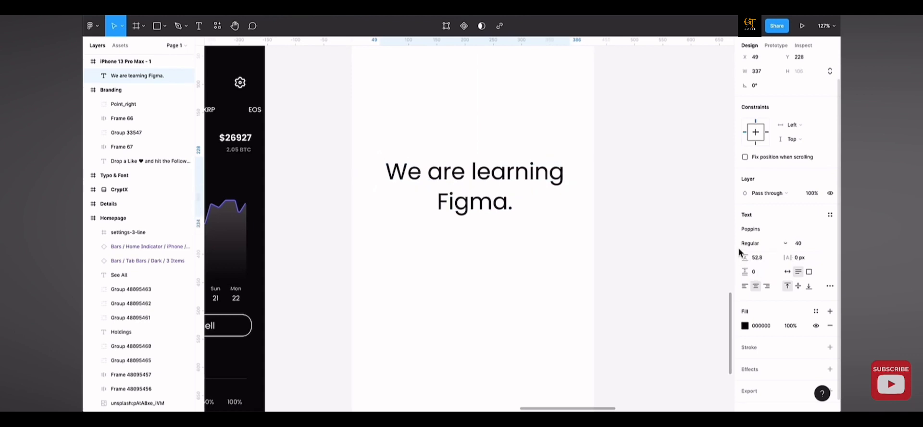
# Make the "We are learning Figma." text bold and move it up in its frame to about X 53, Y 113.
pyautogui.click(785, 243)
pyautogui.click(777, 269)
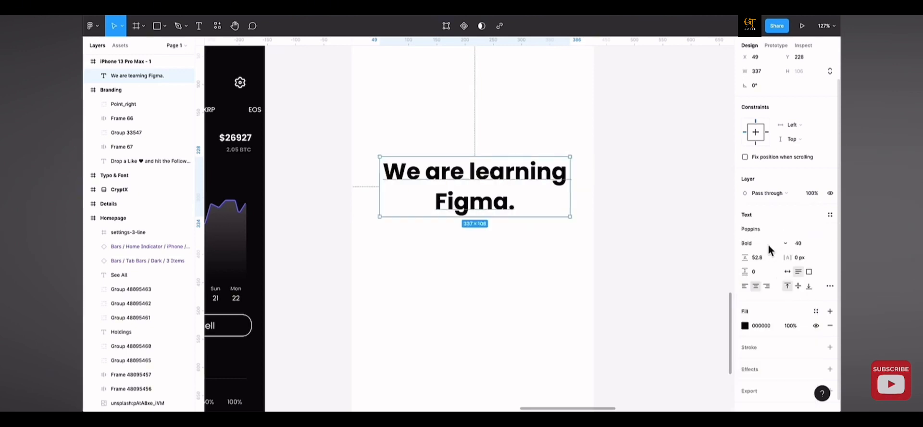
pyautogui.scroll(-3, 524, 202)
pyautogui.moveTo(512, 188); pyautogui.dragTo(514, 137)
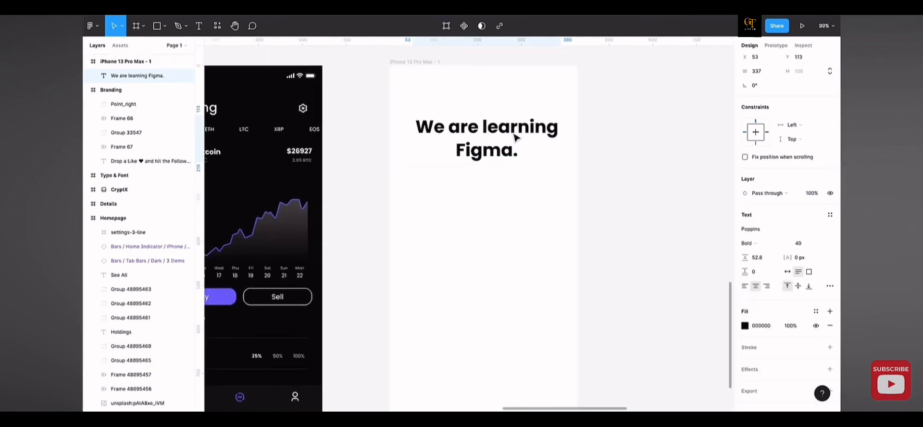
# Browse the file's components, the community plugins and the widgets among the available resources.
pyautogui.click(219, 30)
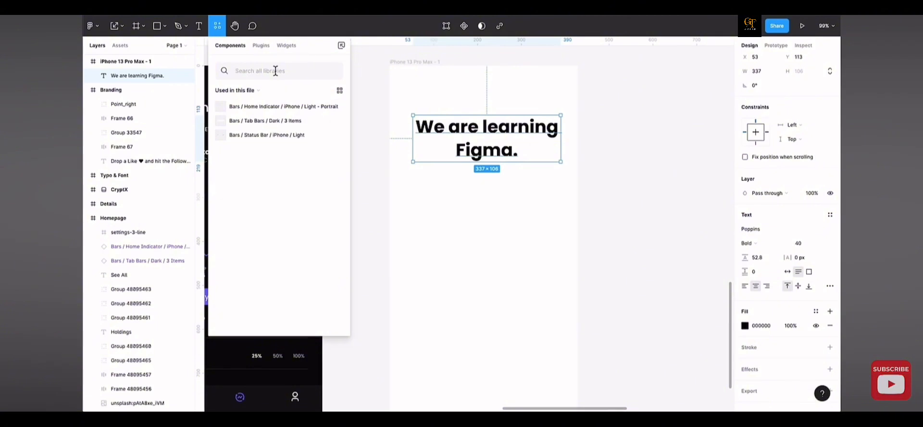
pyautogui.click(263, 45)
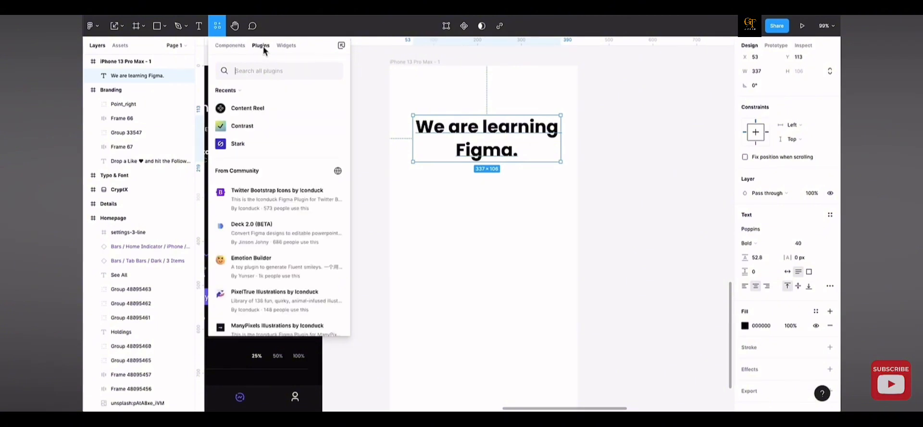
pyautogui.click(287, 46)
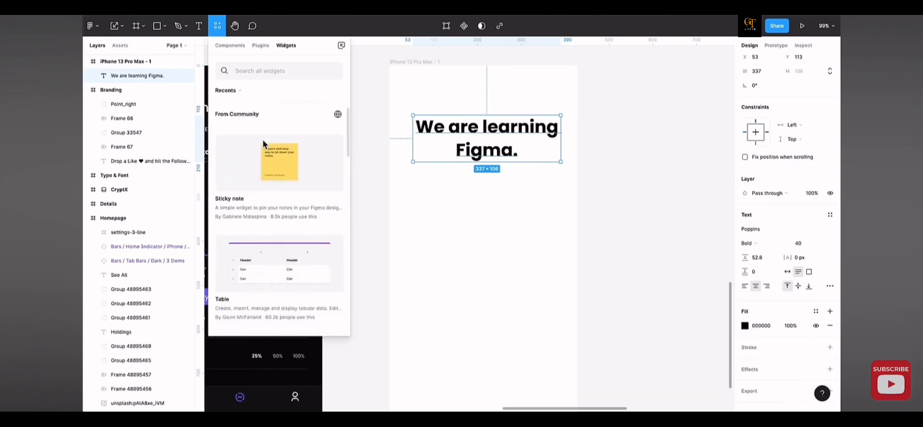
pyautogui.scroll(-2, 269, 132)
pyautogui.scroll(2, 277, 121)
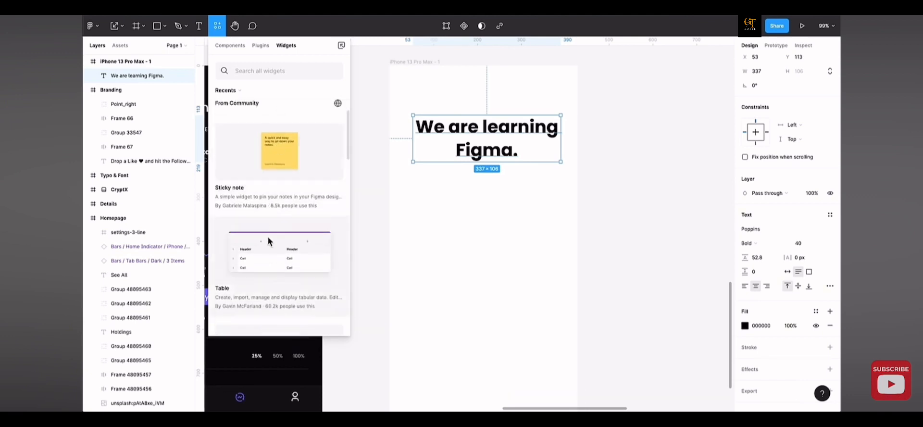
pyautogui.scroll(-5, 267, 238)
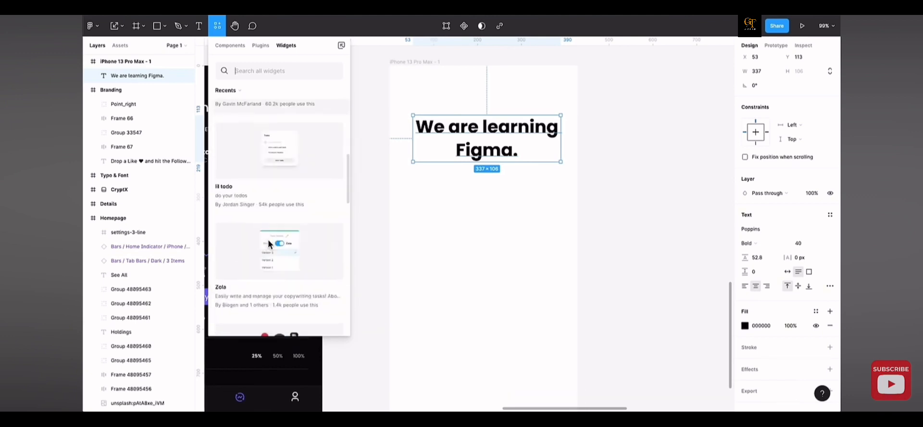
# Pan the canvas with the Hand tool, return to the Move tool and pan again with the temporary hand.
pyautogui.click(233, 28)
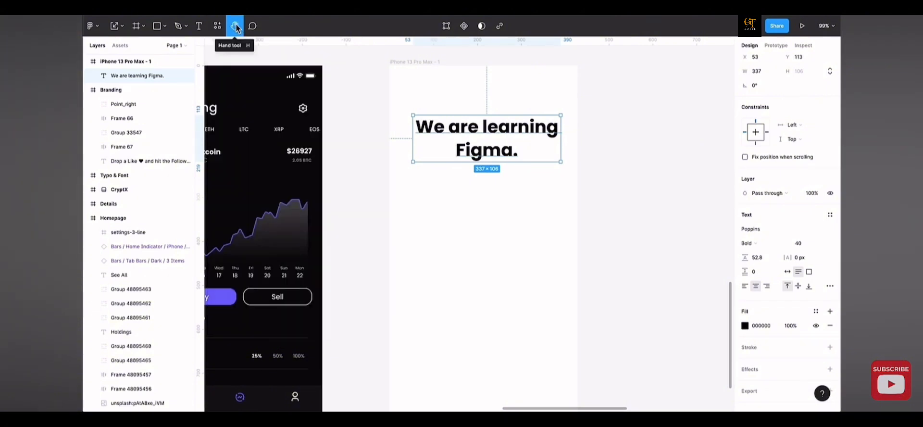
pyautogui.moveTo(381, 121); pyautogui.dragTo(378, 137)
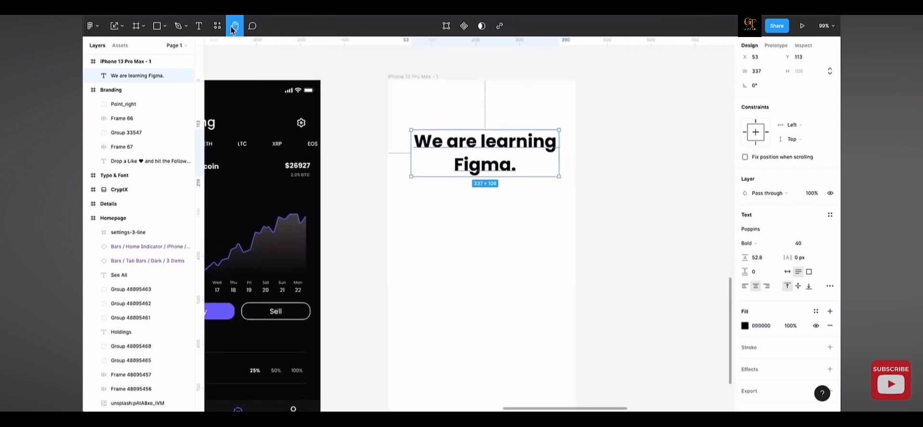
pyautogui.press('v')
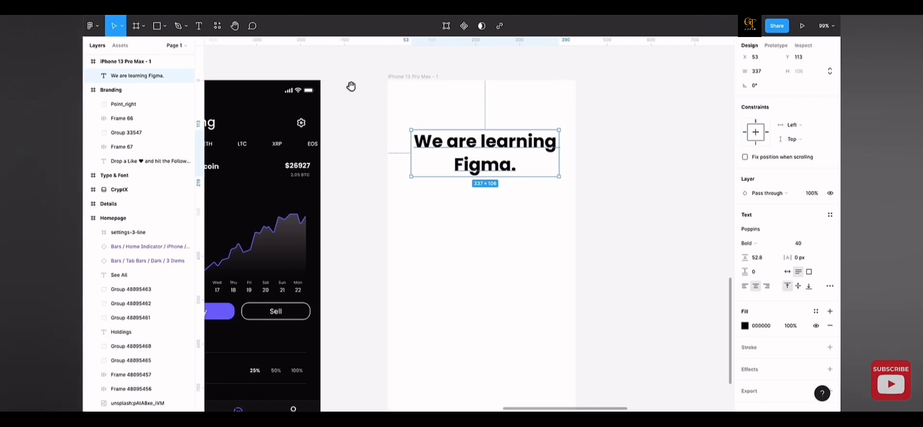
pyautogui.moveTo(366, 77); pyautogui.dragTo(330, 95)
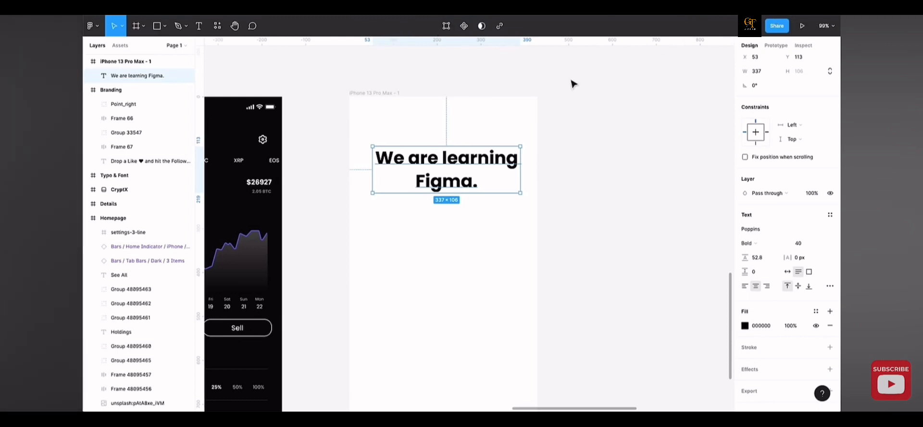
# Select the Homepage frame among the crypto wallet screens to examine its layers.
pyautogui.scroll(-5, 555, 179)
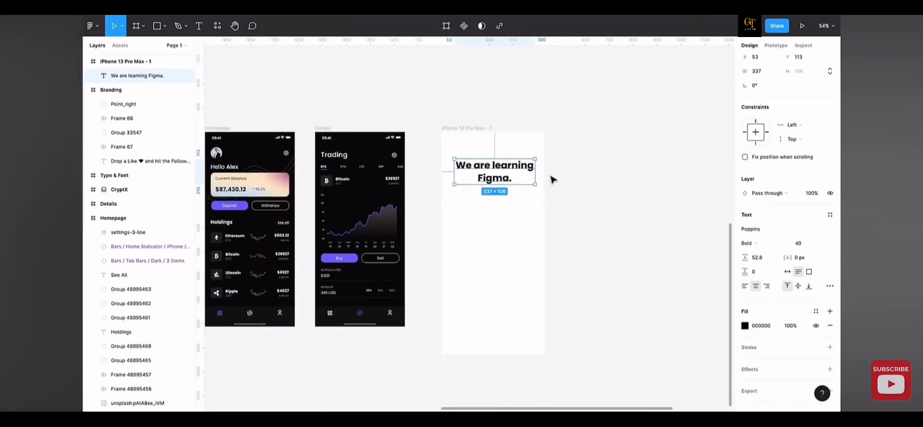
pyautogui.hscroll(-5, 436, 212)
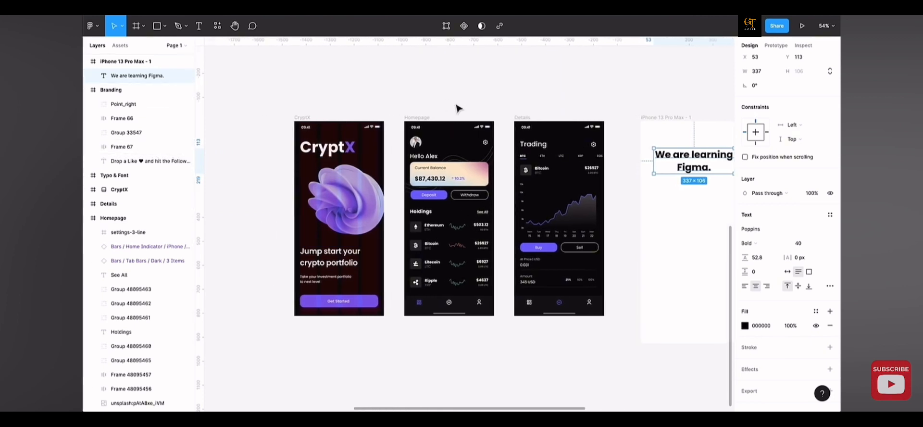
pyautogui.click(417, 117)
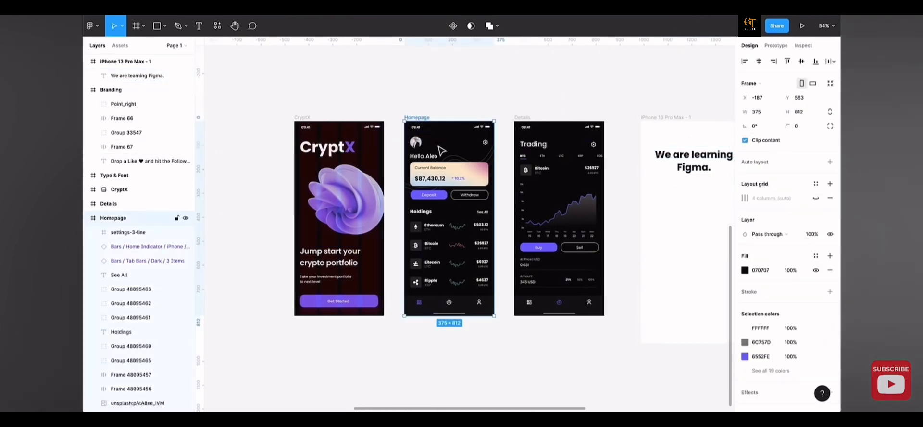
pyautogui.scroll(3, 438, 146)
pyautogui.scroll(-2, 128, 177)
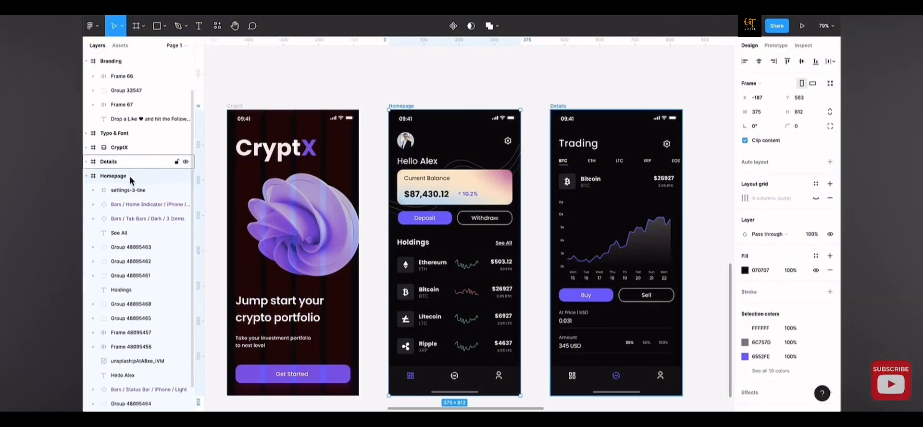
# Collapse the Branding layers, and select the CryptX, Homepage and Details frames one after another to locate them in the layer list.
pyautogui.click(89, 61)
pyautogui.scroll(-2, 322, 99)
pyautogui.click(258, 102)
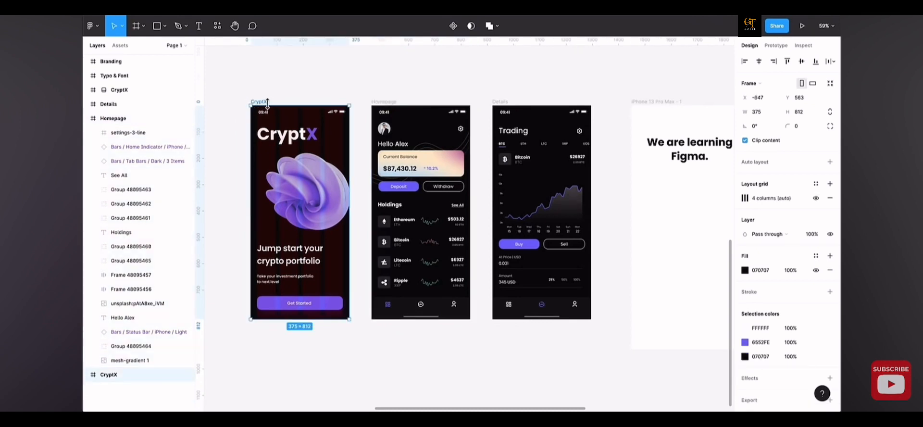
pyautogui.click(382, 102)
pyautogui.click(502, 102)
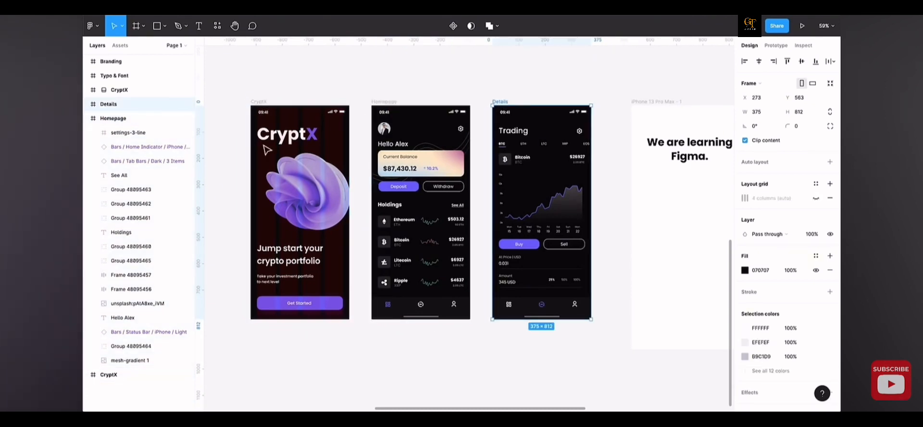
# Expand and collapse the Details frame's layers to view its contents, and leave only the Homepage frame's layers expanded.
pyautogui.click(88, 118)
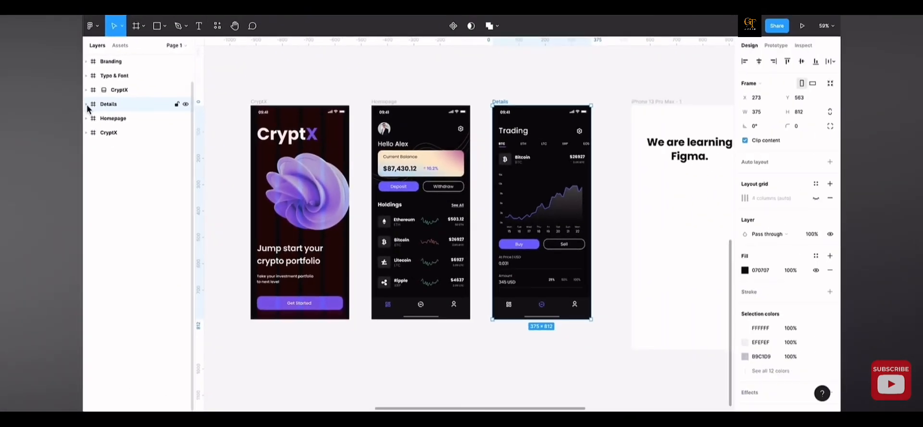
pyautogui.click(89, 153)
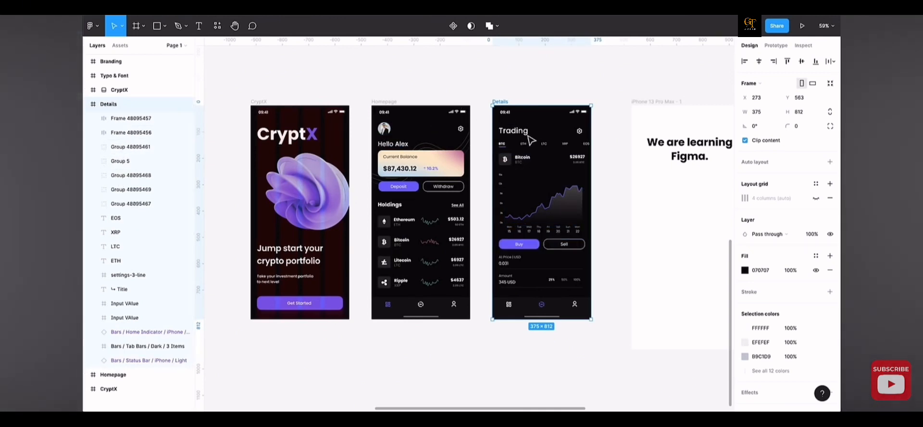
pyautogui.click(86, 104)
pyautogui.click(102, 118)
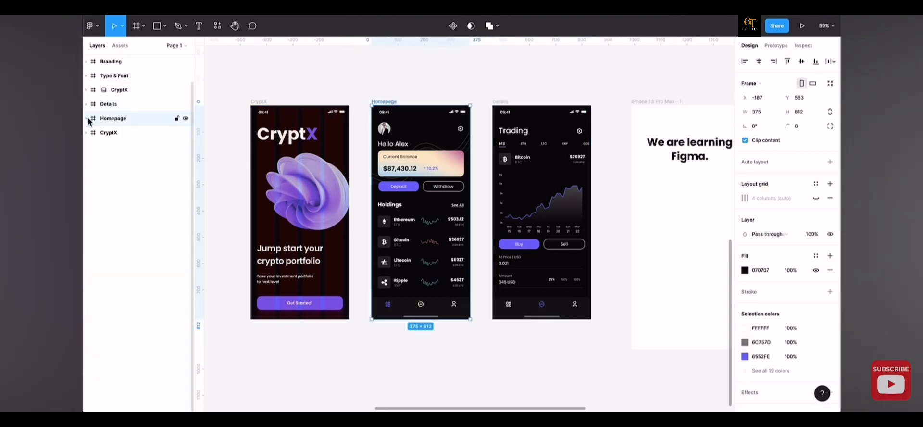
pyautogui.click(87, 117)
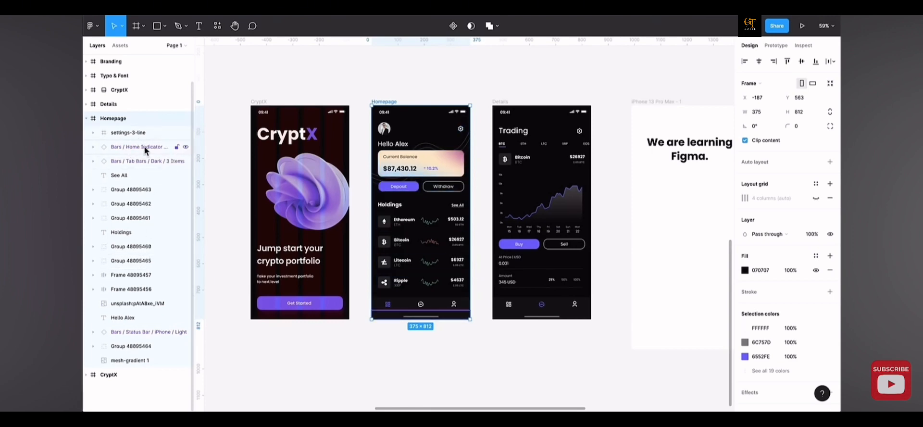
# Examine the Homepage layer types by selecting the greeting text, See All text, a group, the profile image, the Withdraw frame and the status bar component.
pyautogui.scroll(5, 403, 139)
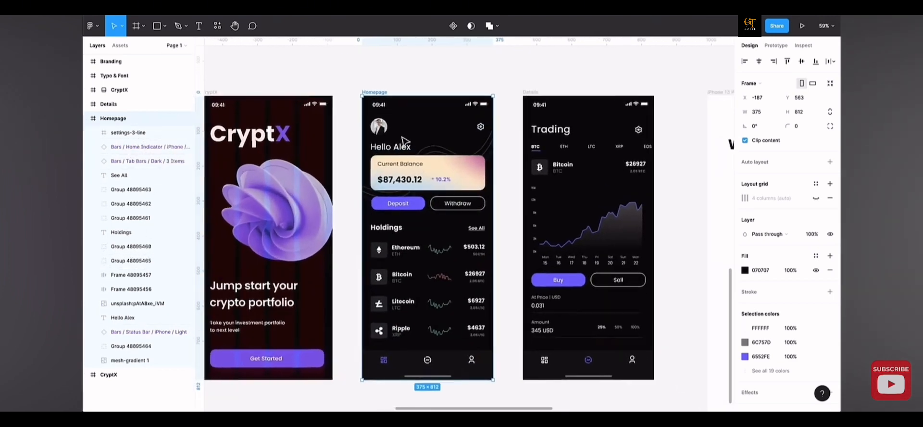
pyautogui.scroll(5, 404, 140)
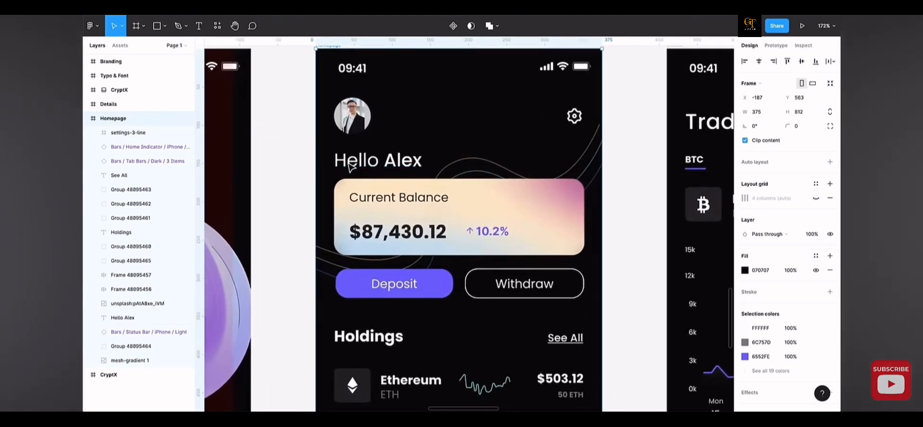
pyautogui.click(409, 162)
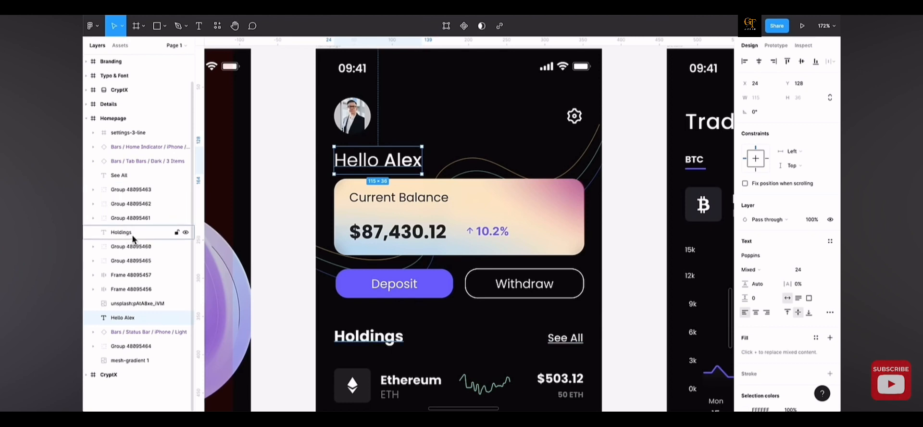
pyautogui.click(125, 176)
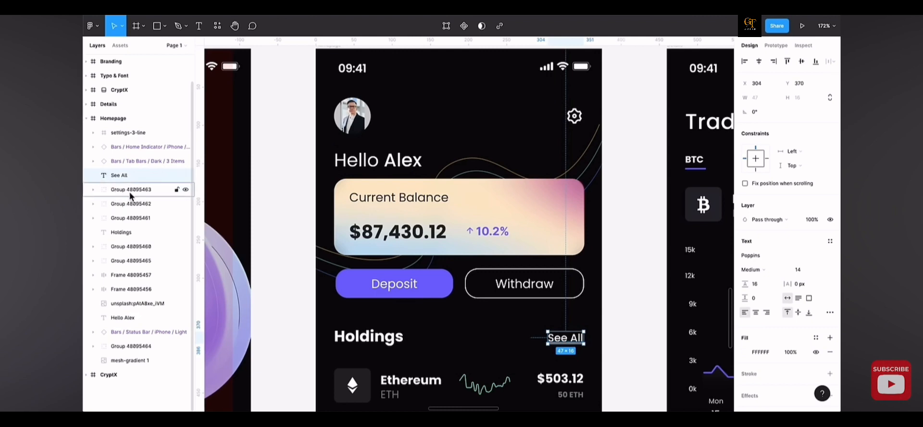
pyautogui.click(112, 190)
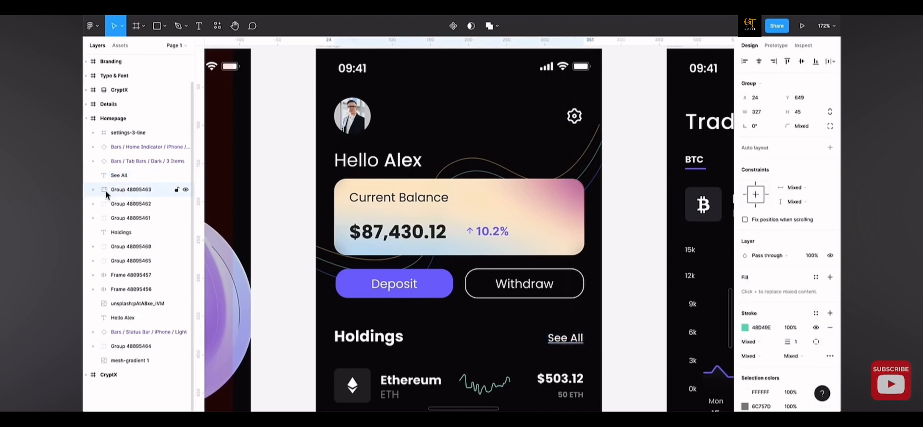
pyautogui.click(103, 303)
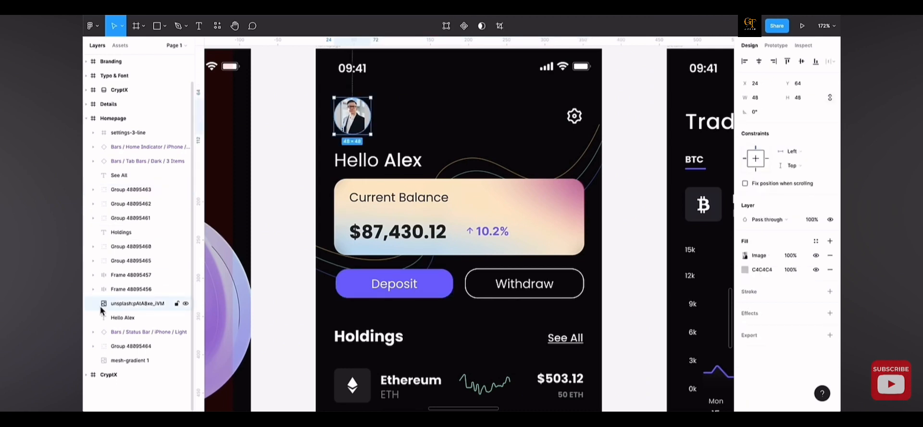
pyautogui.click(105, 274)
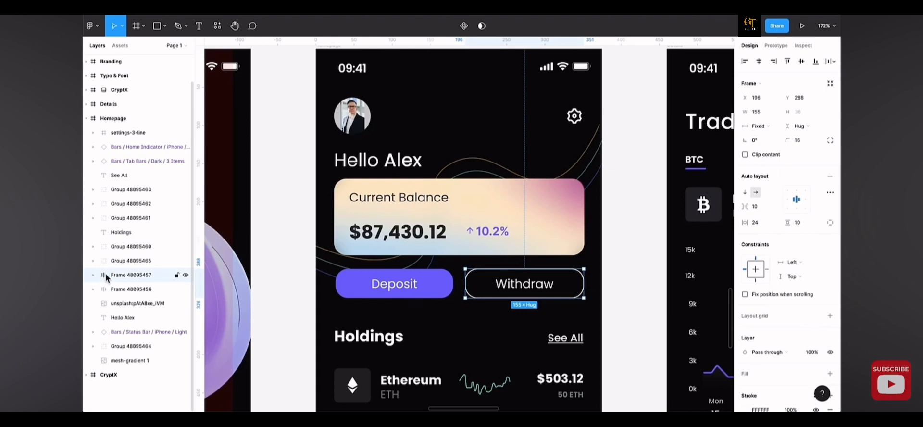
pyautogui.click(105, 333)
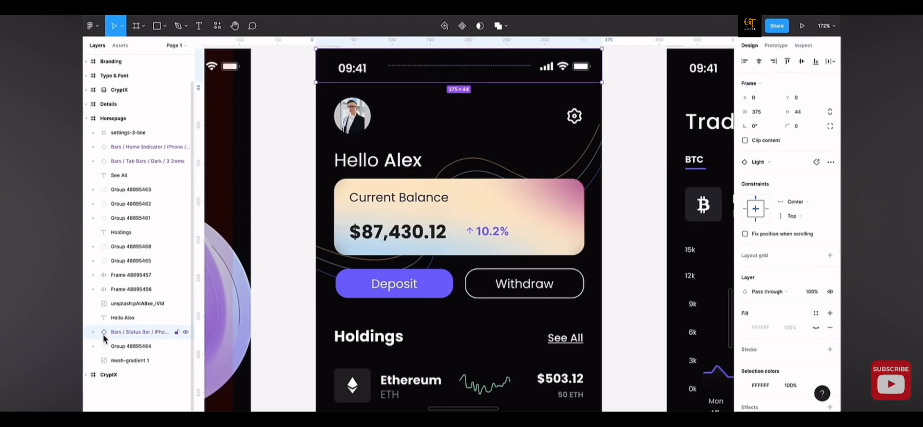
# Rename the Homepage layer settings-3-line as "Icon".
pyautogui.doubleClick(125, 132)
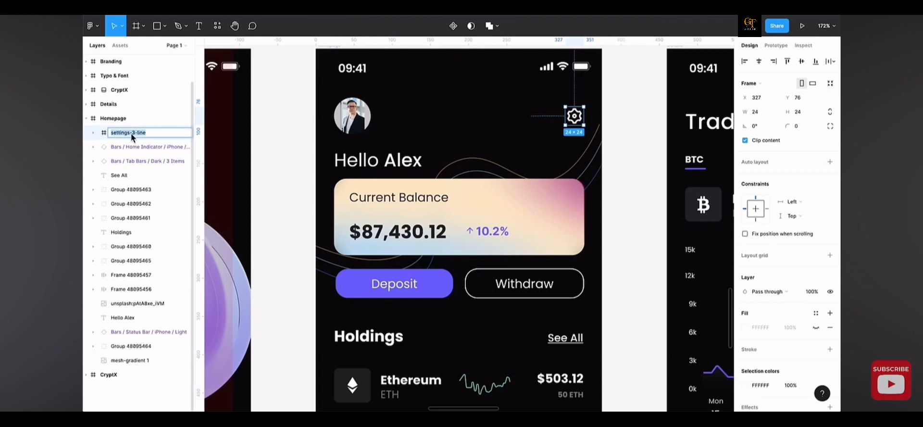
pyautogui.write('Icon')
pyautogui.press('Return')
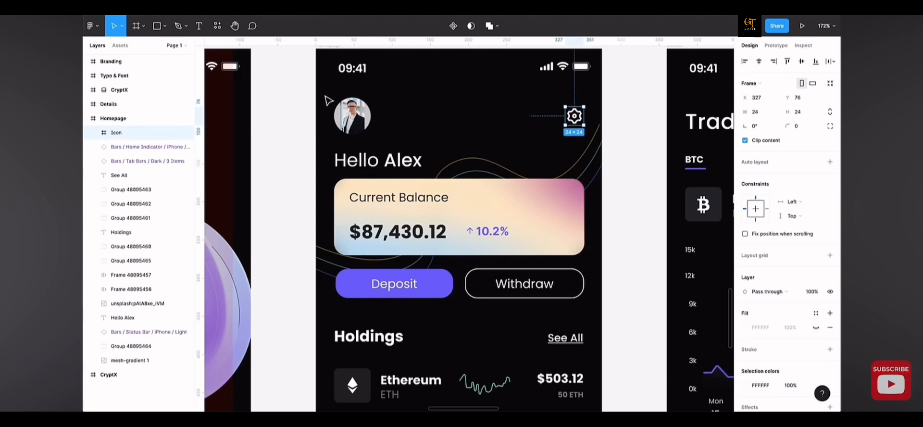
# Rename the group of wavy lines behind the Current Balance card as "Decorative Lines".
pyautogui.hscroll(1, 302, 105)
pyautogui.scroll(-2, 304, 110)
pyautogui.click(463, 178)
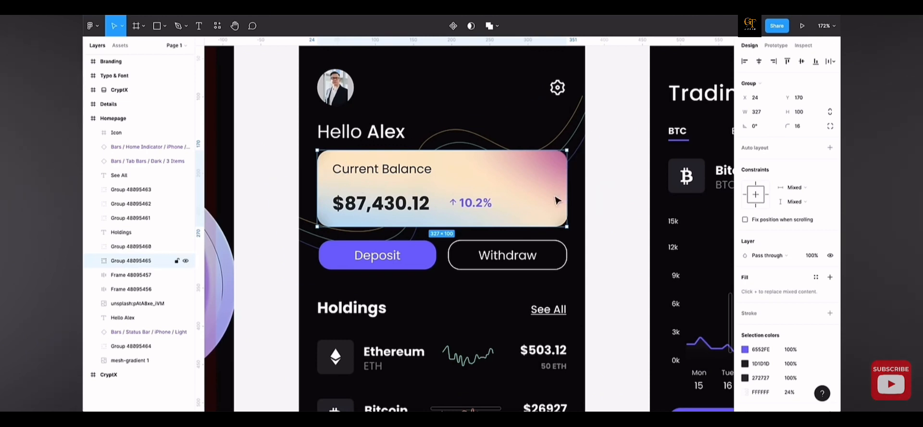
pyautogui.click(487, 145)
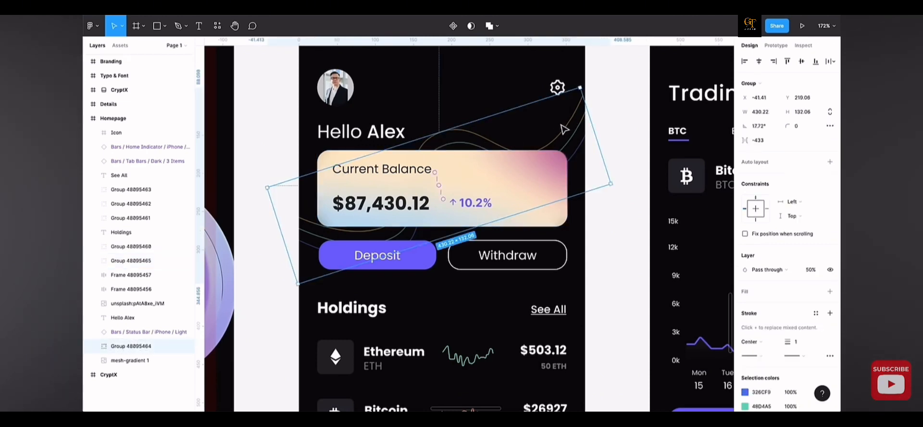
pyautogui.doubleClick(135, 347)
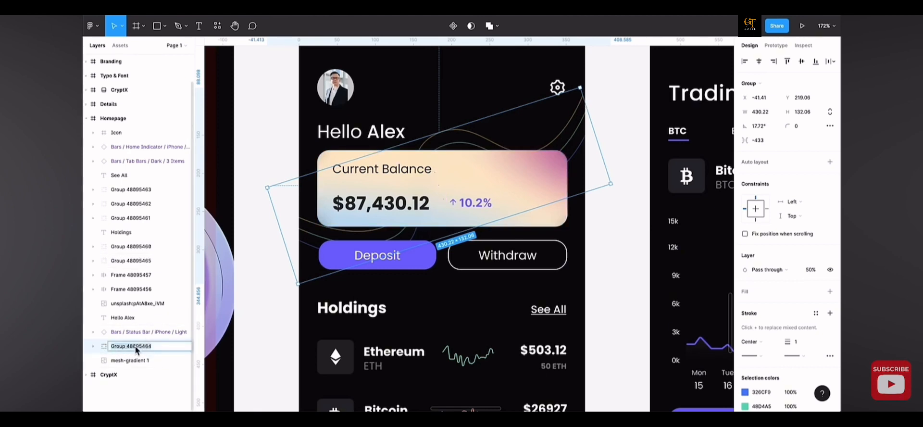
pyautogui.write('Decorative Lines')
pyautogui.press('Return')
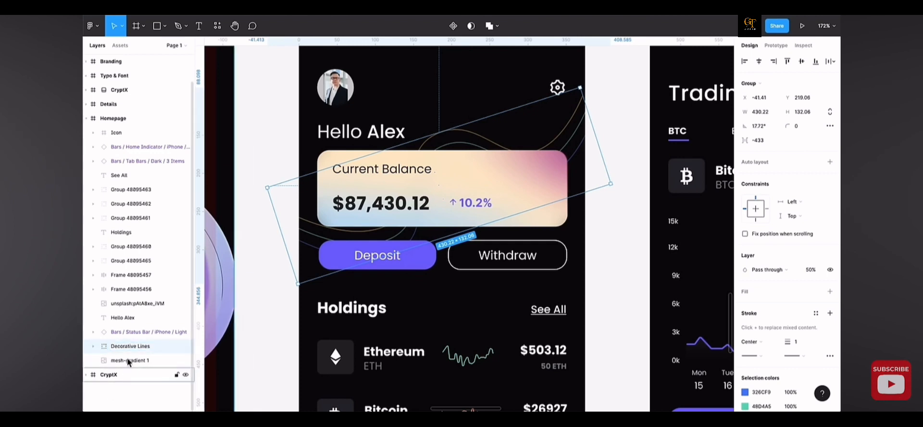
# Rename the group containing the Current Balance card as "Card".
pyautogui.click(439, 187)
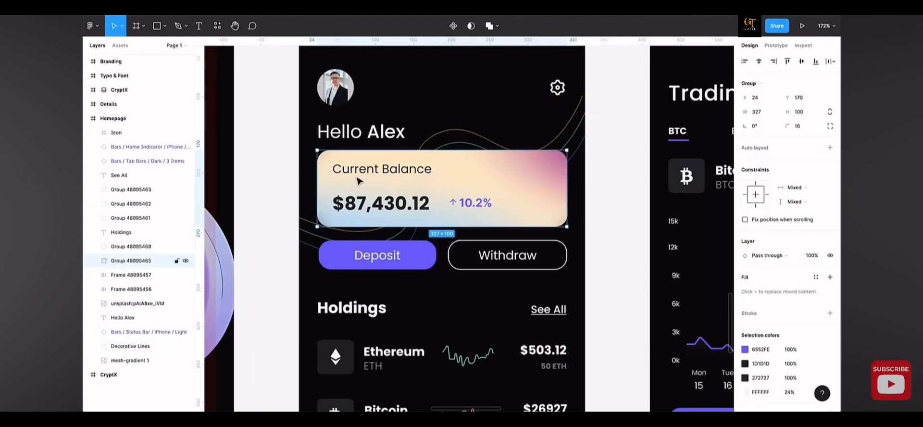
pyautogui.doubleClick(122, 261)
pyautogui.write('Ca')
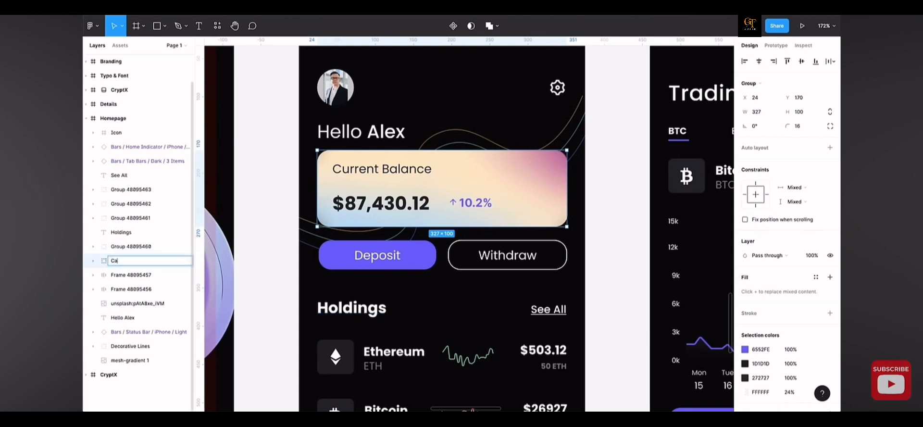
pyautogui.write('rd')
pyautogui.press('Return')
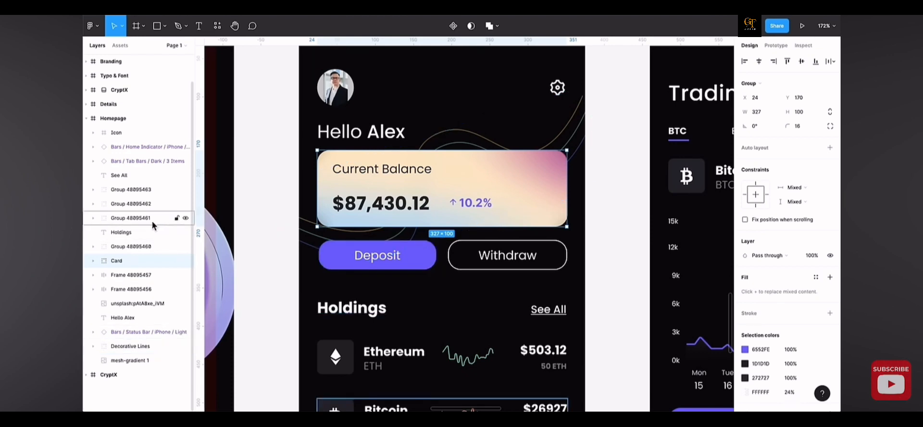
# Move the Decorative Lines layer up beside Card in the Homepage layer order, and place Card directly above it.
pyautogui.click(125, 346)
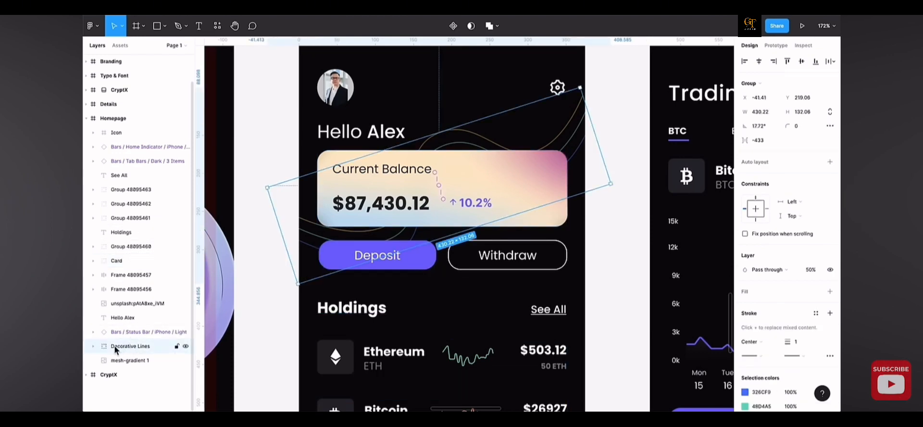
pyautogui.moveTo(120, 345); pyautogui.dragTo(129, 256)
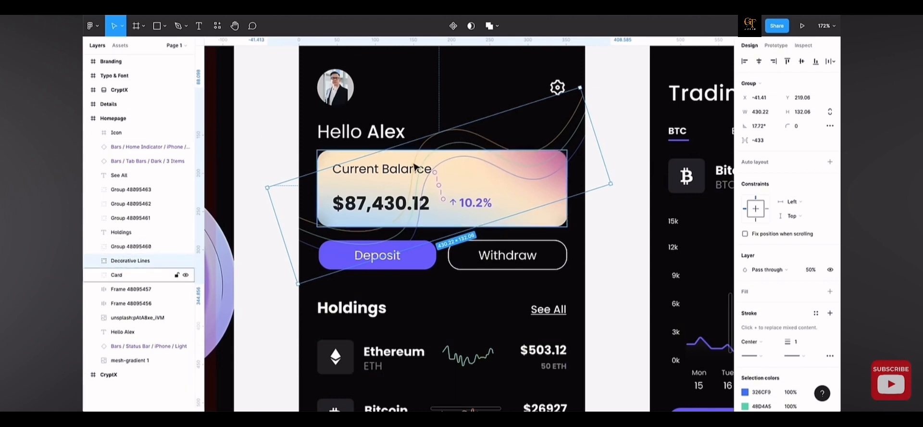
pyautogui.click(125, 274)
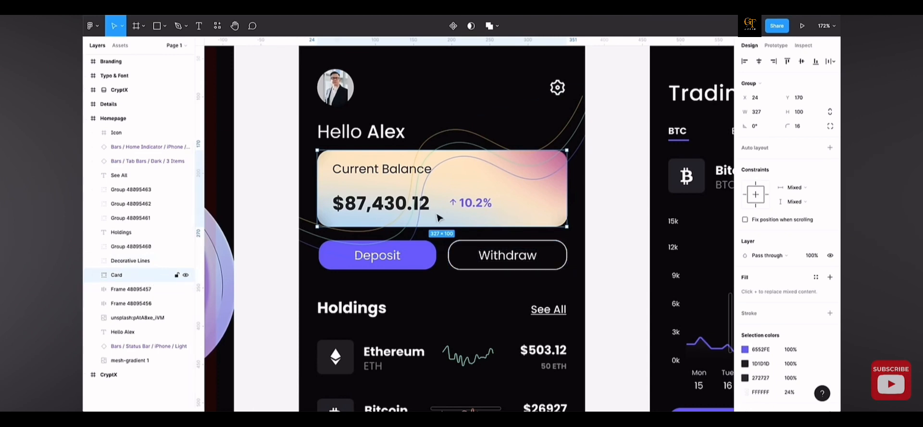
pyautogui.moveTo(143, 275); pyautogui.dragTo(134, 252)
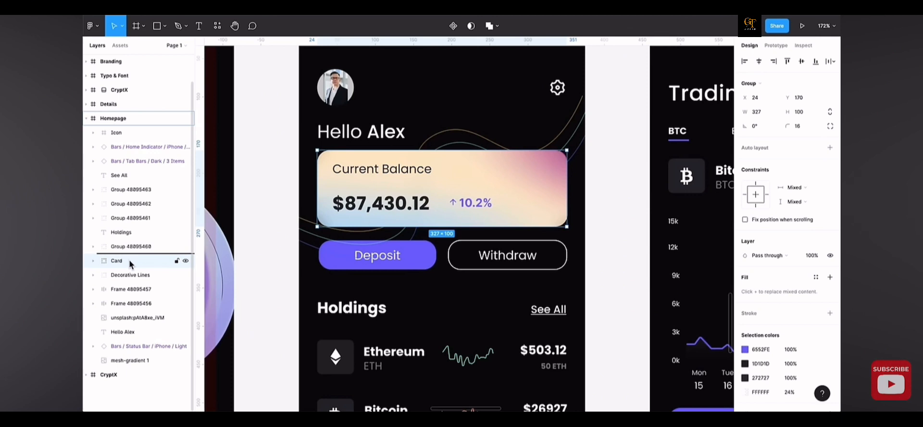
# Nest the Card layer inside the Decorative Lines group and move it back out directly above the group.
pyautogui.moveTo(129, 259); pyautogui.dragTo(127, 278)
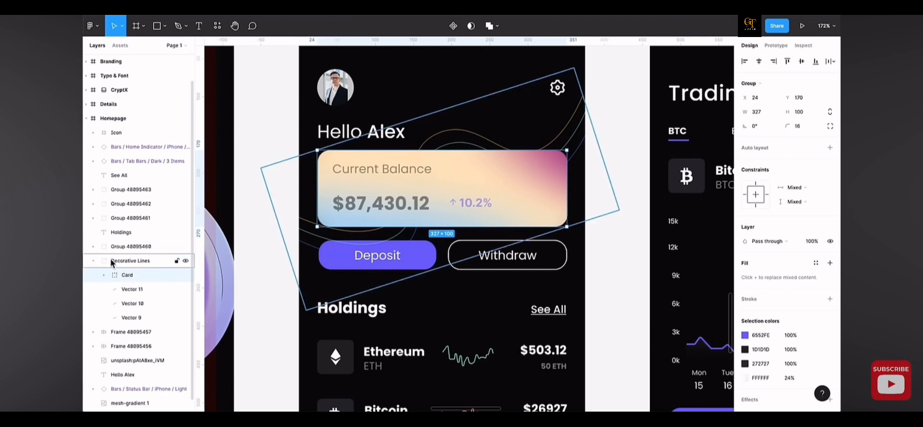
pyautogui.moveTo(119, 273); pyautogui.dragTo(116, 255)
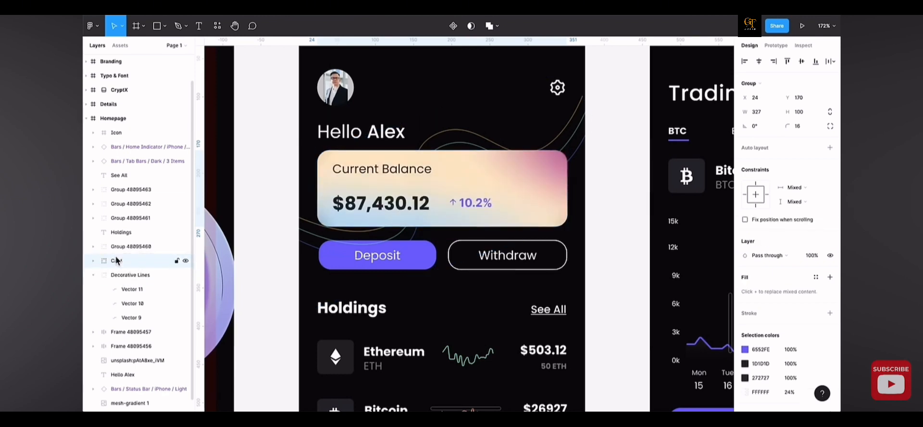
pyautogui.click(94, 277)
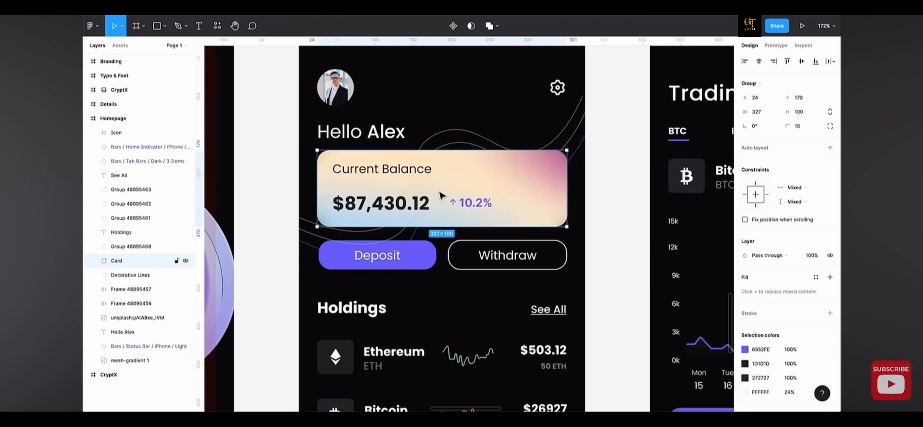
# Draw a frame about 1173 × 848 to the right of the iPhone 13 Pro Max - 1 frame and move it closer, to about X 1252.
pyautogui.scroll(-10, 500, 201)
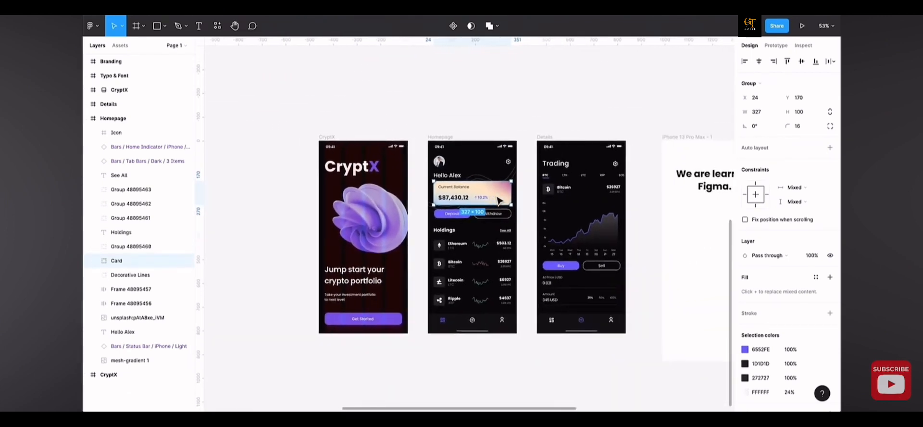
pyautogui.hscroll(3, 552, 139)
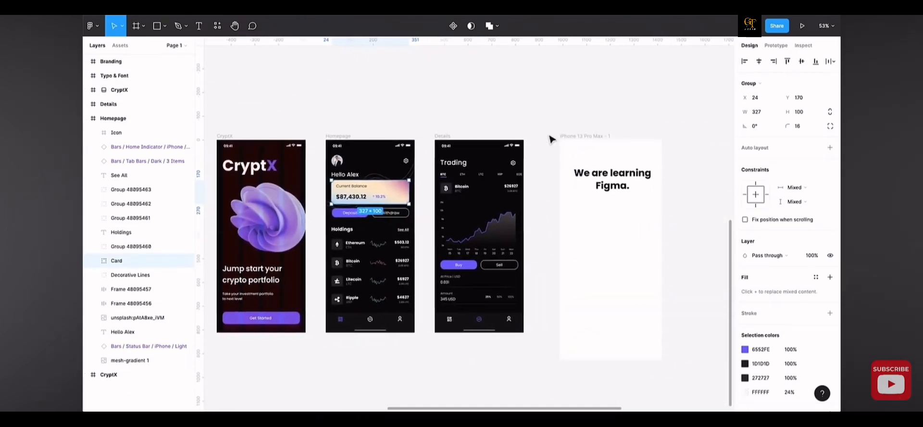
pyautogui.click(561, 137)
pyautogui.hscroll(10, 621, 120)
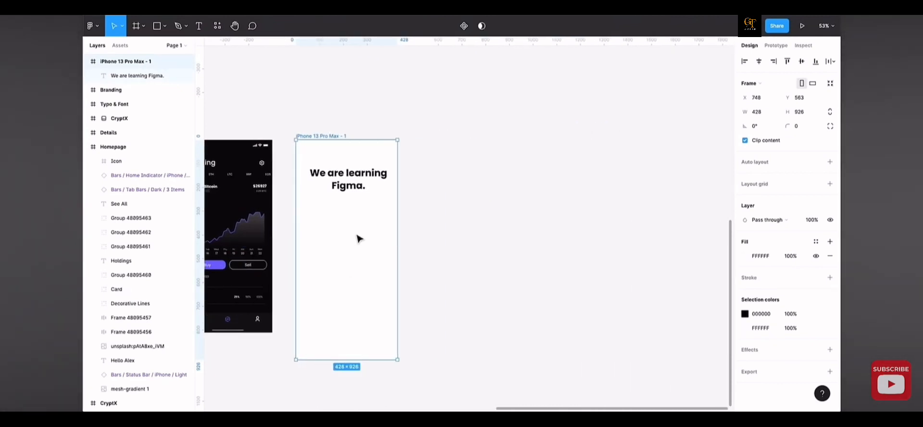
pyautogui.press('f')
pyautogui.press('Escape')
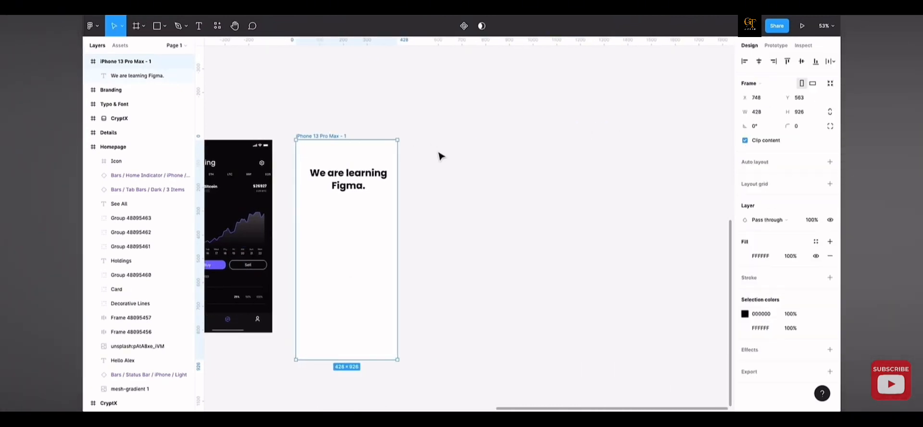
pyautogui.press('f')
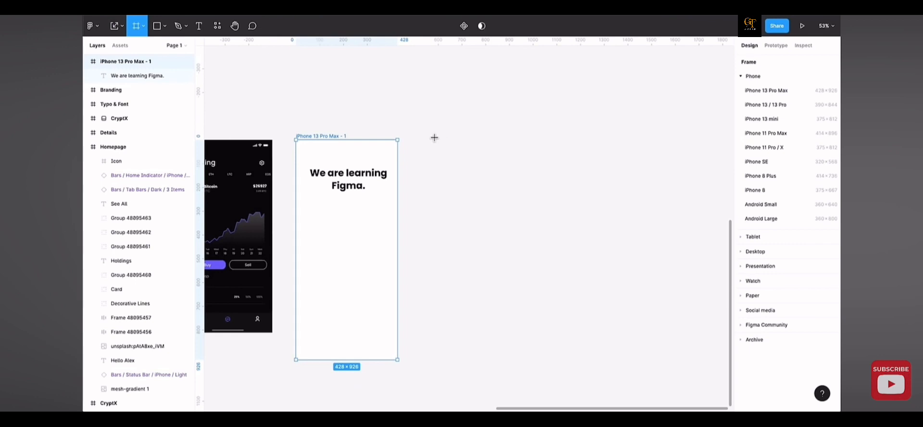
pyautogui.moveTo(434, 139); pyautogui.dragTo(712, 341)
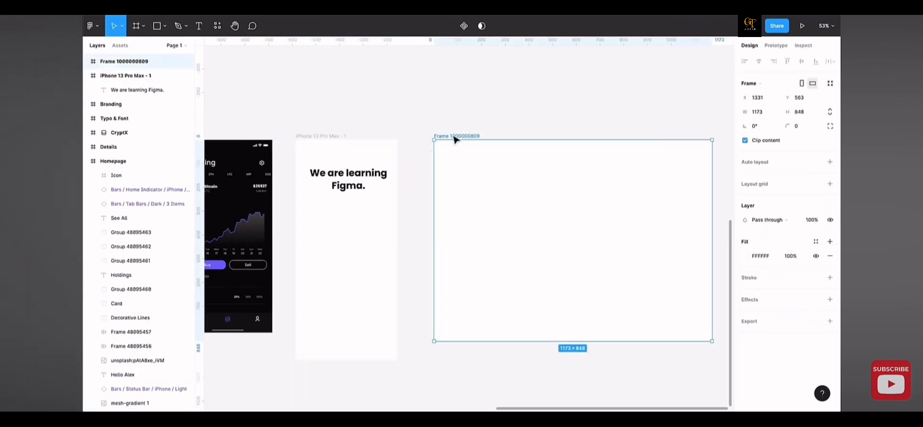
pyautogui.moveTo(454, 136); pyautogui.dragTo(435, 136)
# Draw an ellipse near the new frame's upper-left corner and resize it into a circle about 202 × 202.
pyautogui.scroll(3, 595, 244)
pyautogui.hscroll(3, 593, 243)
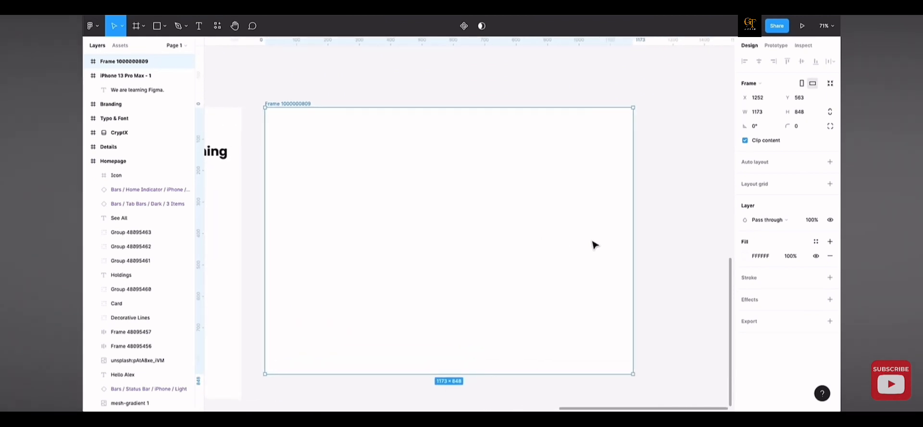
pyautogui.scroll(2, 313, 214)
pyautogui.hscroll(-2, 309, 214)
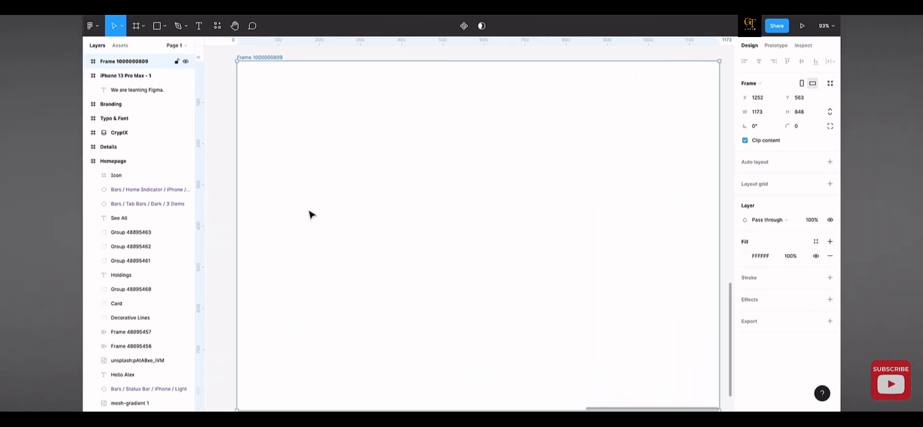
pyautogui.click(165, 27)
pyautogui.click(171, 80)
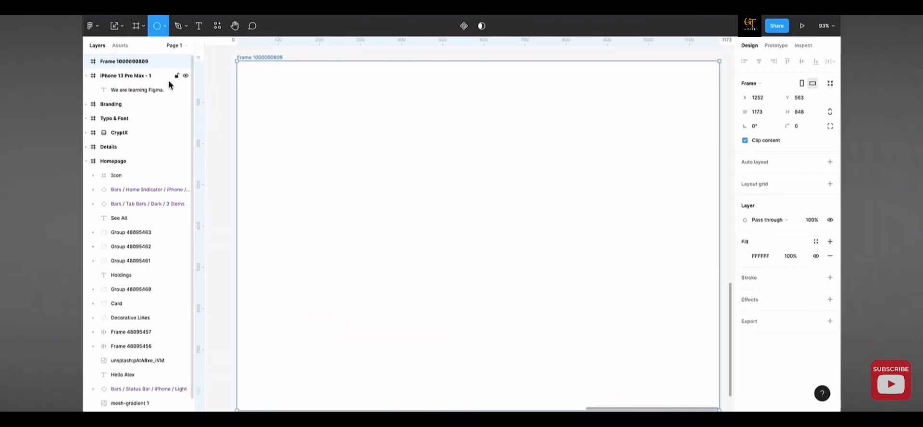
pyautogui.moveTo(289, 104)
pyautogui.mouseDown()
pyautogui.moveTo(374, 168)
pyautogui.moveTo(356, 124)
pyautogui.moveTo(362, 227)
pyautogui.moveTo(445, 131)
pyautogui.moveTo(353, 122)
pyautogui.moveTo(362, 189)
pyautogui.moveTo(452, 137)
pyautogui.moveTo(411, 112)
pyautogui.moveTo(376, 175)
pyautogui.moveTo(472, 161)
pyautogui.moveTo(402, 130)
pyautogui.moveTo(427, 200)
pyautogui.moveTo(403, 177)
pyautogui.mouseUp()
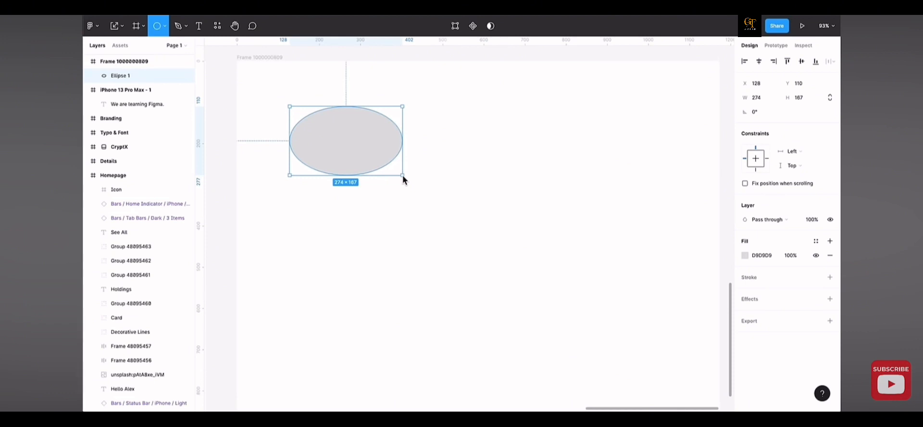
pyautogui.moveTo(403, 176); pyautogui.dragTo(365, 189)
pyautogui.press('shift')
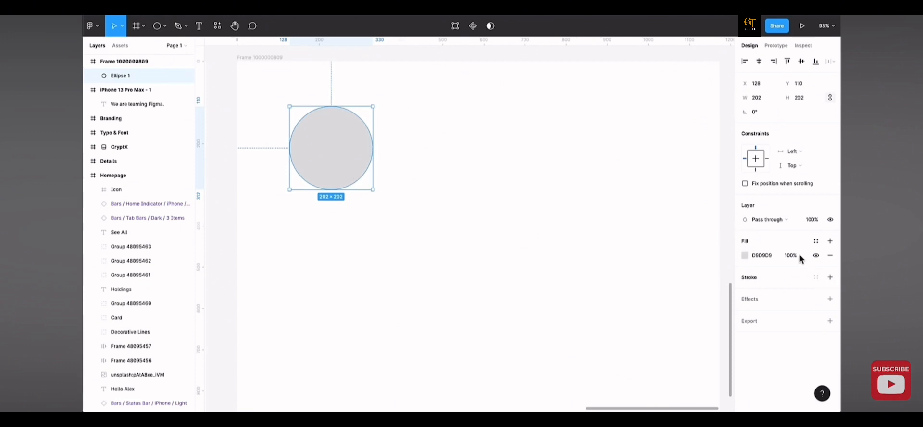
# Change the circle's solid fill to the blue 4A5CFF.
pyautogui.click(744, 255)
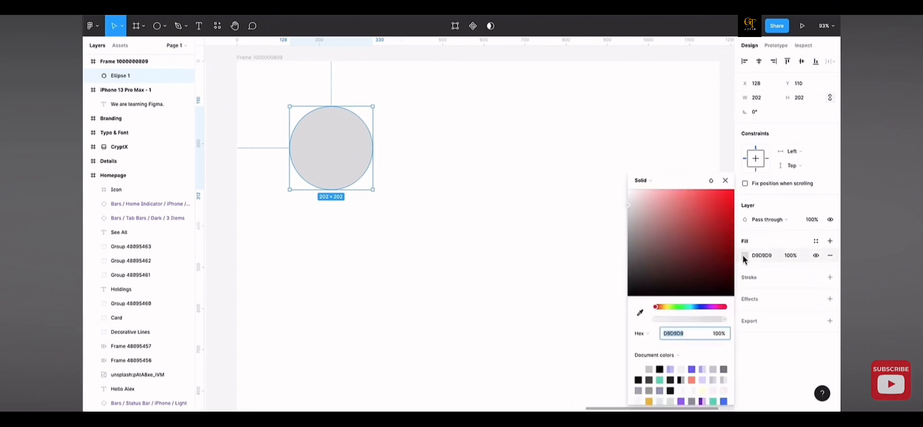
pyautogui.moveTo(675, 175); pyautogui.dragTo(680, 125)
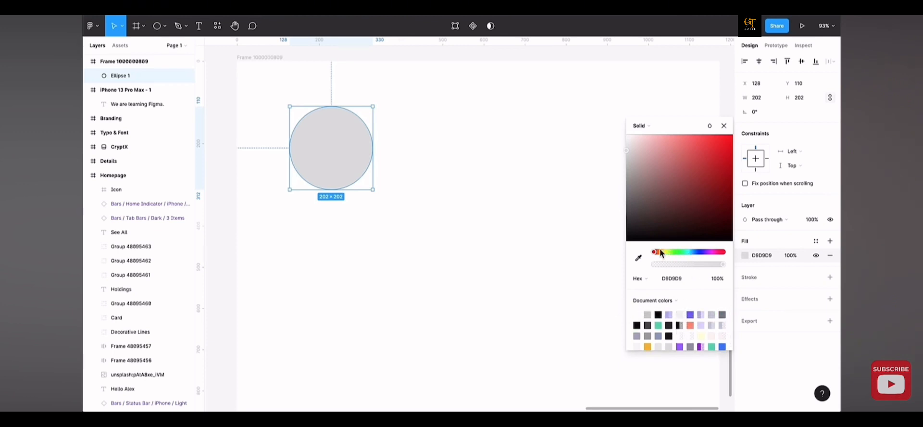
pyautogui.moveTo(660, 250); pyautogui.dragTo(699, 251)
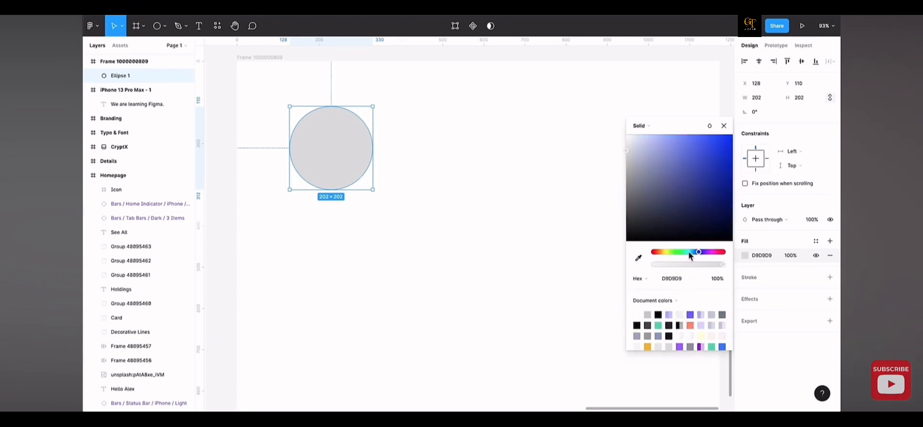
pyautogui.moveTo(697, 212); pyautogui.dragTo(702, 134)
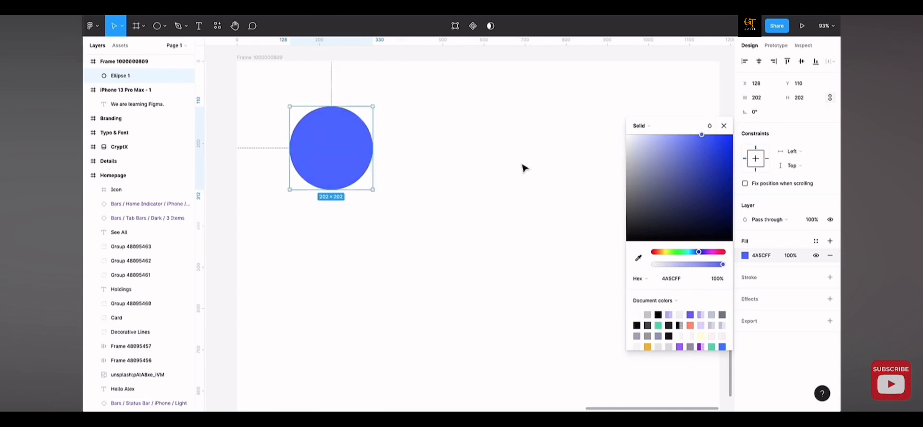
pyautogui.click(435, 231)
# Duplicate the blue circle and move the copy right to about X 275 so that it overlaps the original.
pyautogui.click(366, 145)
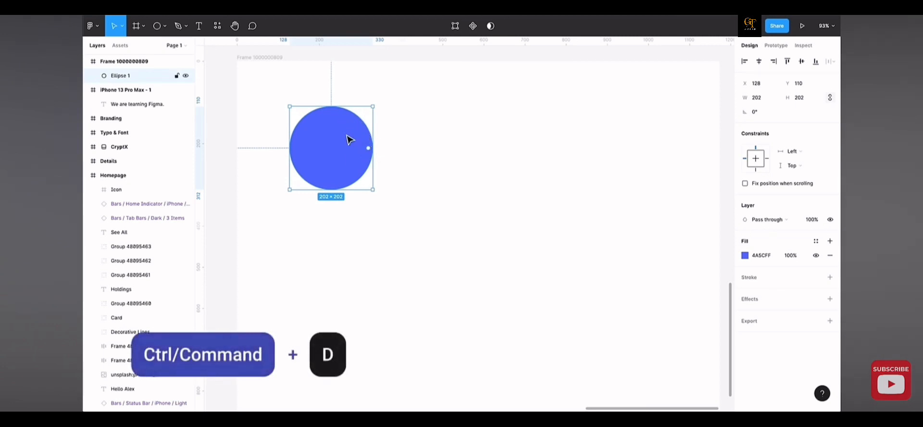
pyautogui.hotkey('ctrl', 'd')
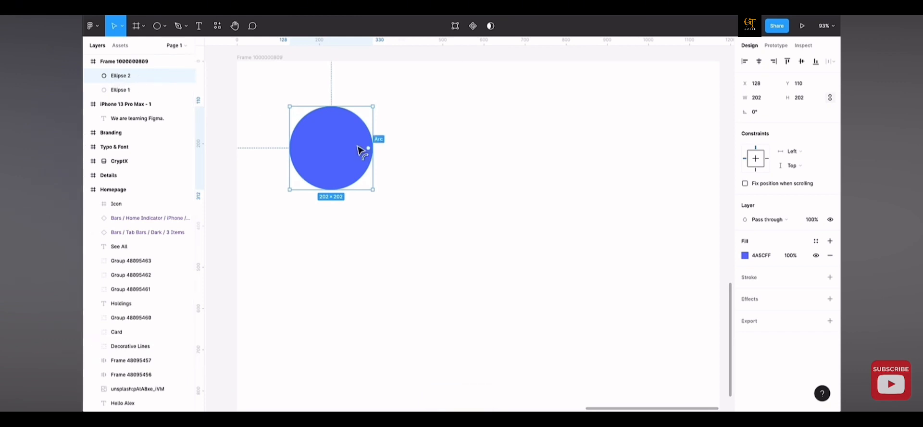
pyautogui.moveTo(321, 145); pyautogui.dragTo(383, 143)
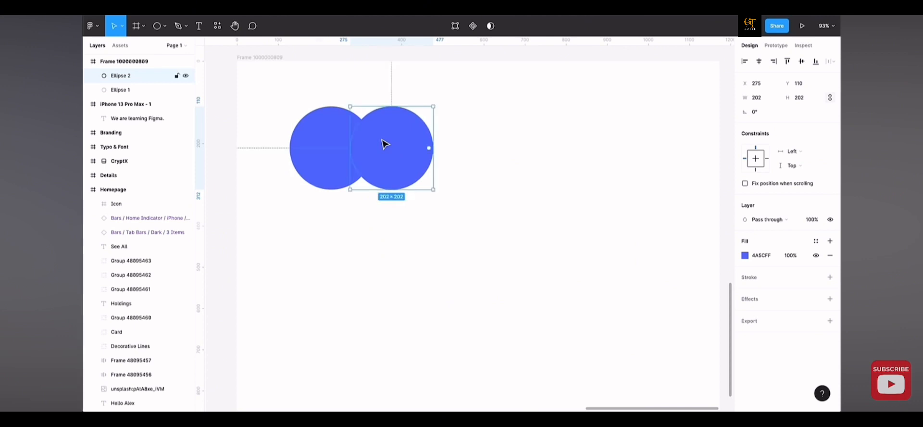
# Duplicate both overlapping circles together and place the copied pair to the right at the same height.
pyautogui.click(442, 257)
pyautogui.hscroll(1, 444, 259)
pyautogui.scroll(-1, 444, 260)
pyautogui.moveTo(465, 243); pyautogui.dragTo(282, 82)
pyautogui.hotkey('ctrl', 'd')
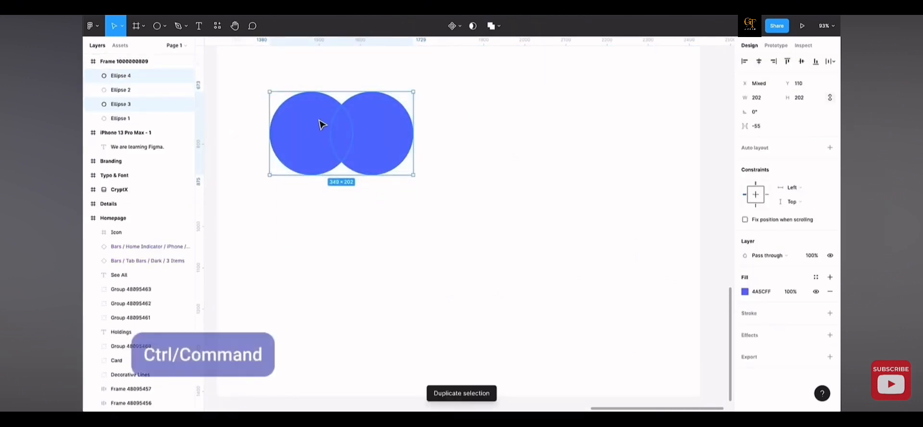
pyautogui.moveTo(321, 124); pyautogui.dragTo(509, 122)
# Duplicate the right-hand circle pair and place the copy directly below it.
pyautogui.hotkey('ctrl', 'd')
pyautogui.hscroll(3, 552, 127)
pyautogui.moveTo(571, 134); pyautogui.dragTo(367, 268)
# Duplicate the lower-right circle pair and place the copy beneath the upper-left pair, completing a two-by-two arrangement.
pyautogui.hscroll(-1, 370, 264)
pyautogui.scroll(-2, 370, 263)
pyautogui.hscroll(-2, 370, 264)
pyautogui.hotkey('ctrl', 'd')
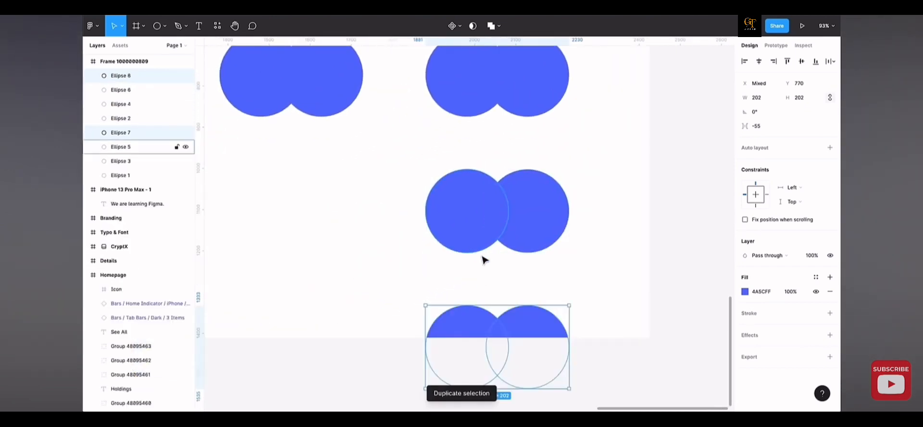
pyautogui.moveTo(465, 319); pyautogui.dragTo(256, 198)
pyautogui.click(326, 141)
pyautogui.scroll(2, 326, 141)
pyautogui.hscroll(-2, 327, 140)
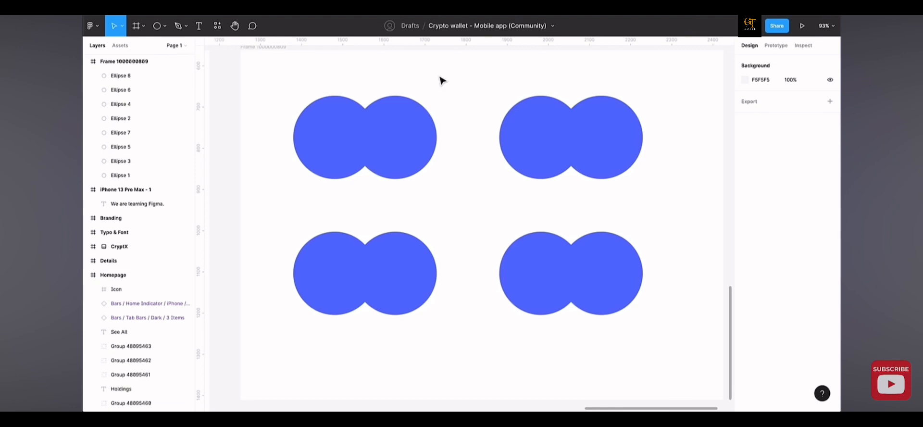
# Combine the two overlapping circles of the upper-left pair with a Union boolean operation.
pyautogui.moveTo(468, 73); pyautogui.dragTo(282, 167)
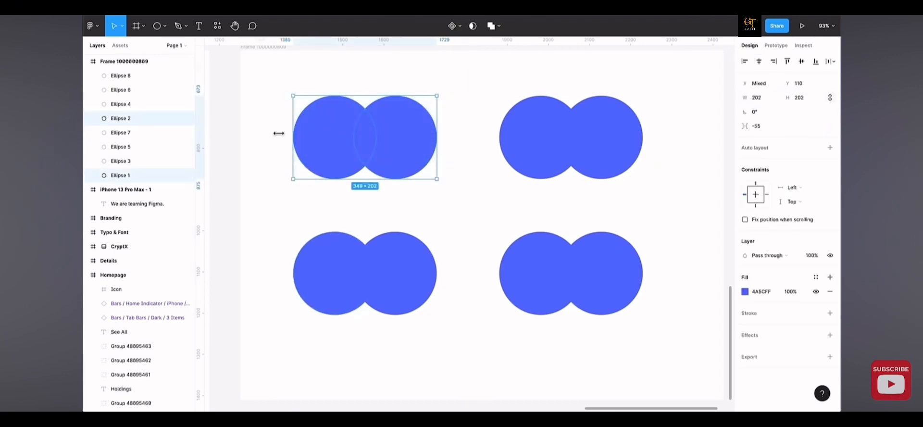
pyautogui.click(456, 121)
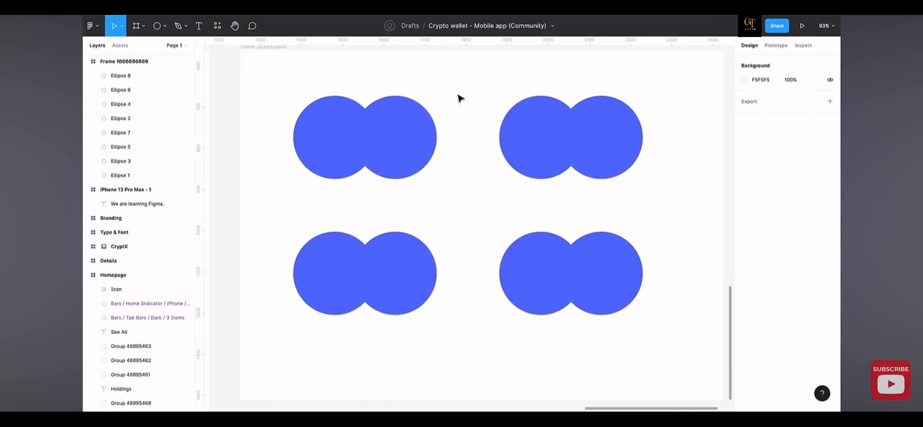
pyautogui.moveTo(456, 92); pyautogui.dragTo(281, 166)
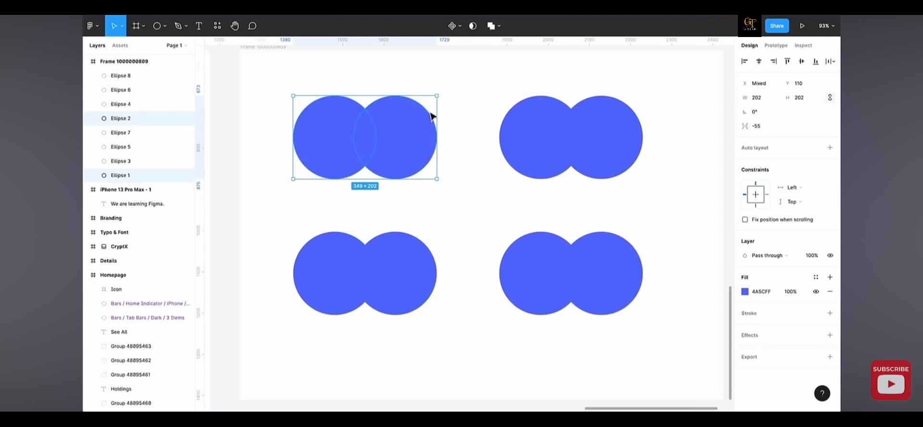
pyautogui.press('Escape')
pyautogui.click(406, 135)
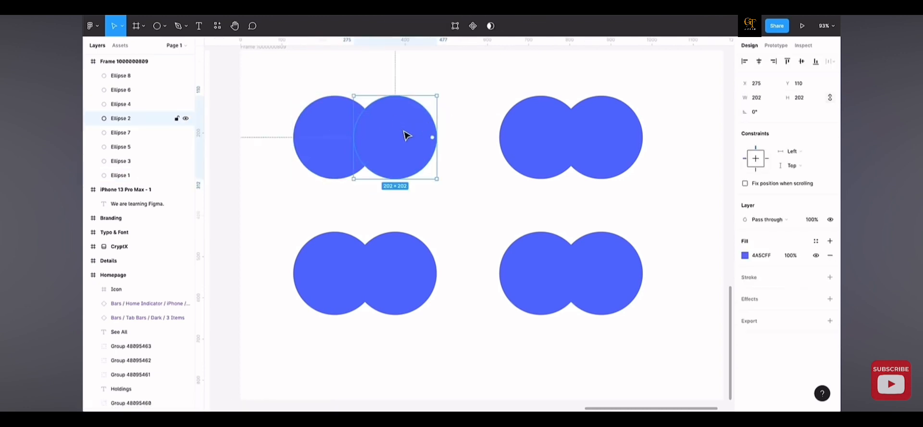
pyautogui.keyDown('shift'); pyautogui.click(316, 130); pyautogui.keyUp('shift')
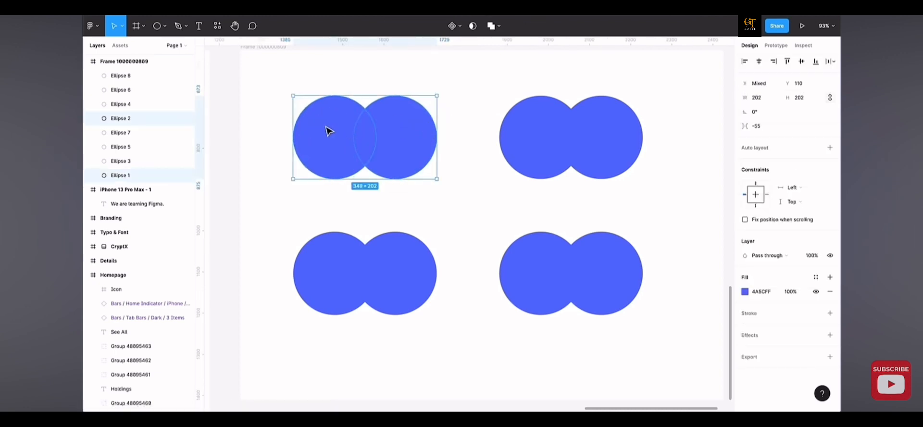
pyautogui.click(499, 27)
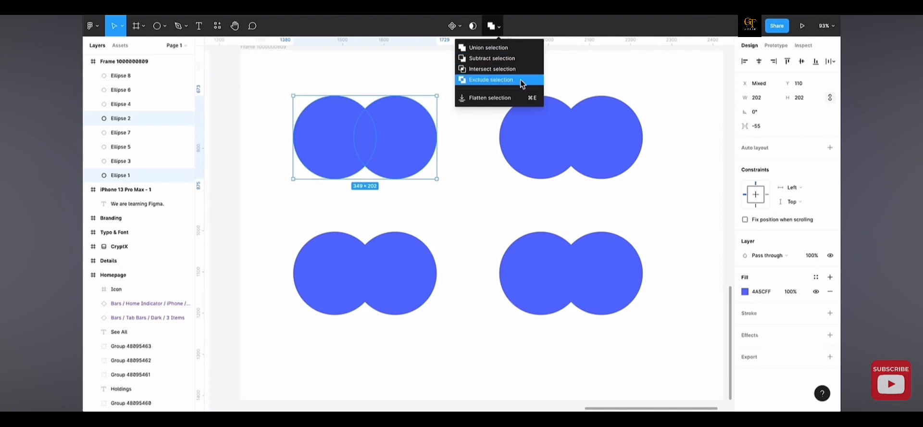
pyautogui.click(528, 50)
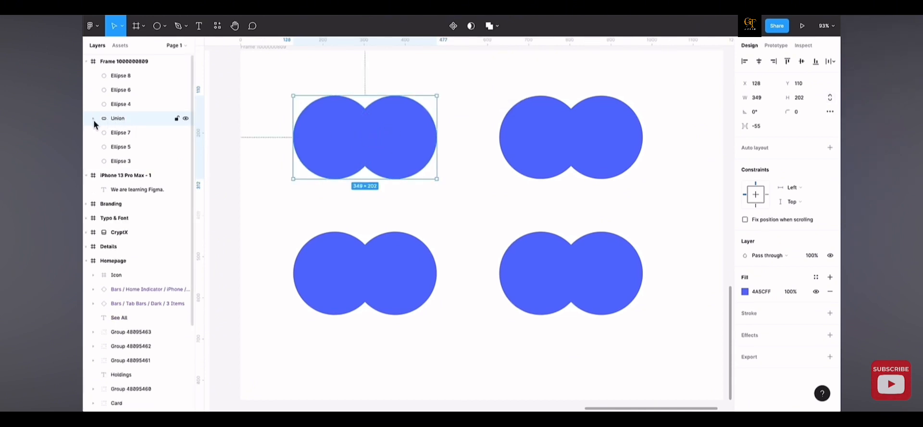
# Try moving the right circle inside the upper-left union, and undo the move.
pyautogui.click(93, 118)
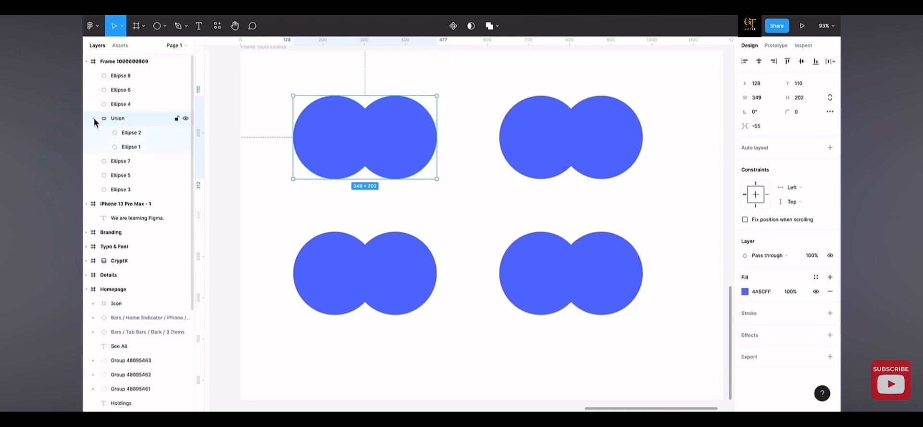
pyautogui.click(126, 132)
pyautogui.moveTo(396, 120)
pyautogui.mouseDown()
pyautogui.moveTo(383, 143)
pyautogui.moveTo(389, 126)
pyautogui.mouseUp()
pyautogui.hotkey('ctrl', 'z')
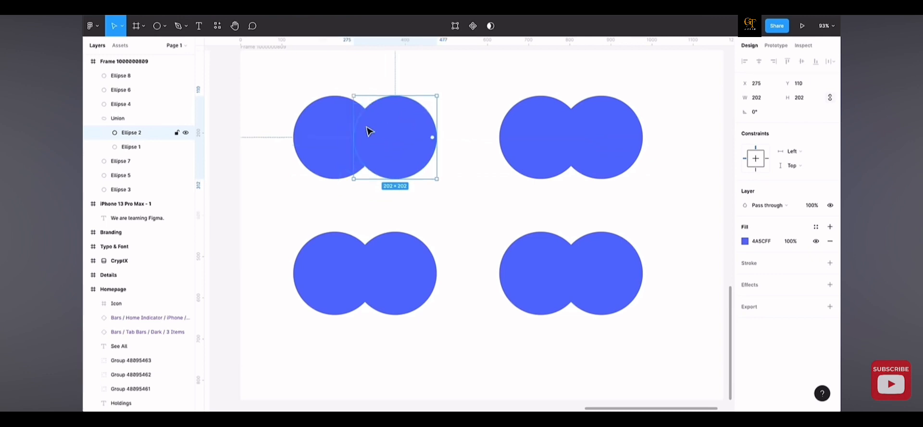
pyautogui.click(88, 118)
# Subtract the right circle from the left one in the upper-right pair.
pyautogui.click(584, 131)
pyautogui.keyDown('shift'); pyautogui.click(549, 131); pyautogui.keyUp('shift')
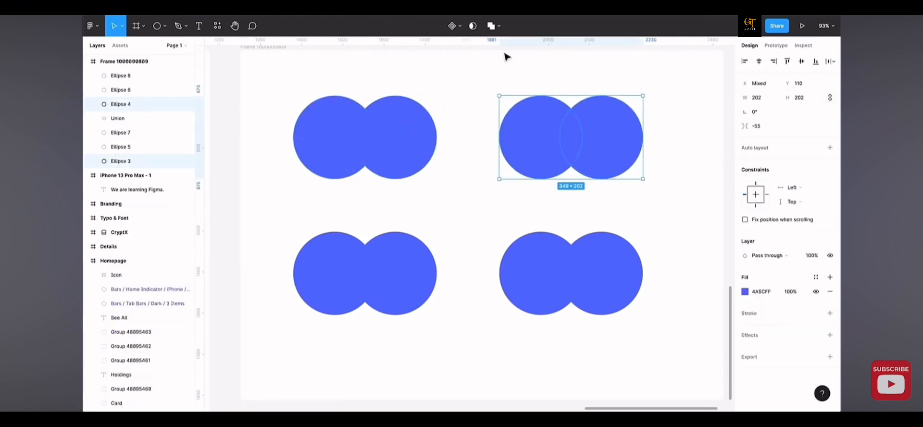
pyautogui.click(499, 29)
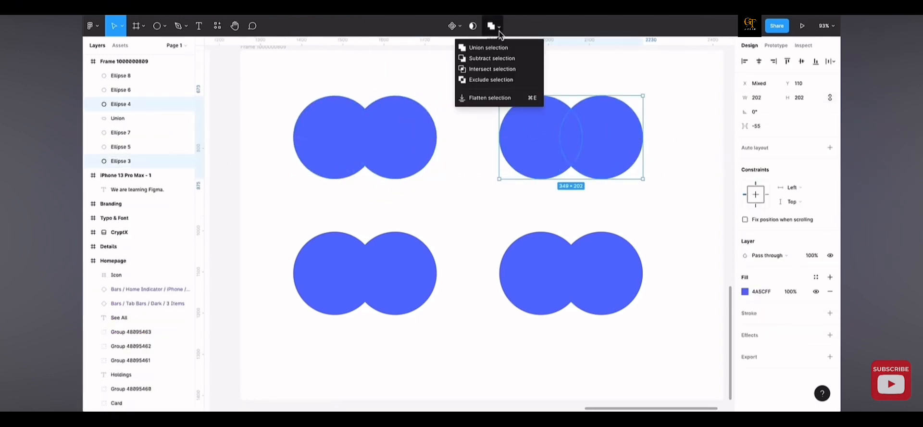
pyautogui.click(482, 64)
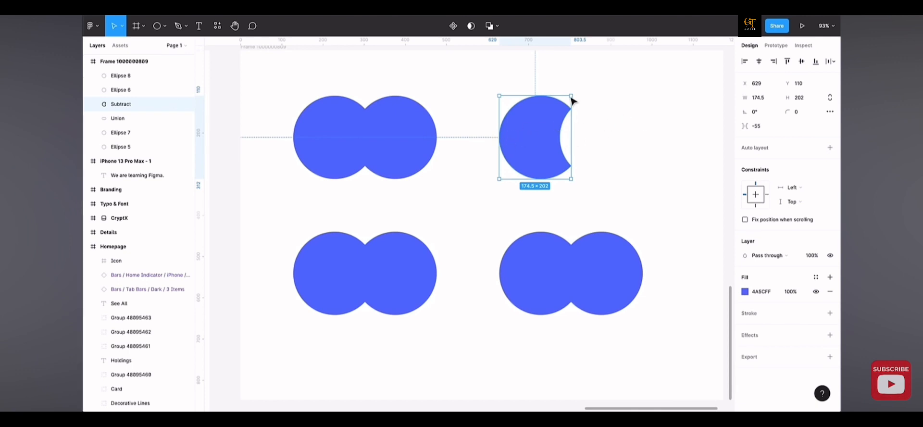
# Move the cutting circle inside the upper-right subtracted shape to about X 694, Y 104 to form a crescent moon.
pyautogui.click(93, 104)
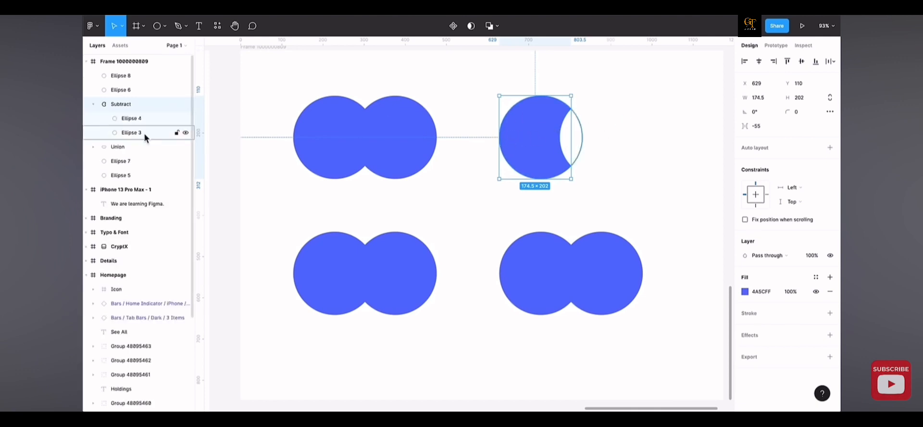
pyautogui.click(144, 133)
pyautogui.click(137, 118)
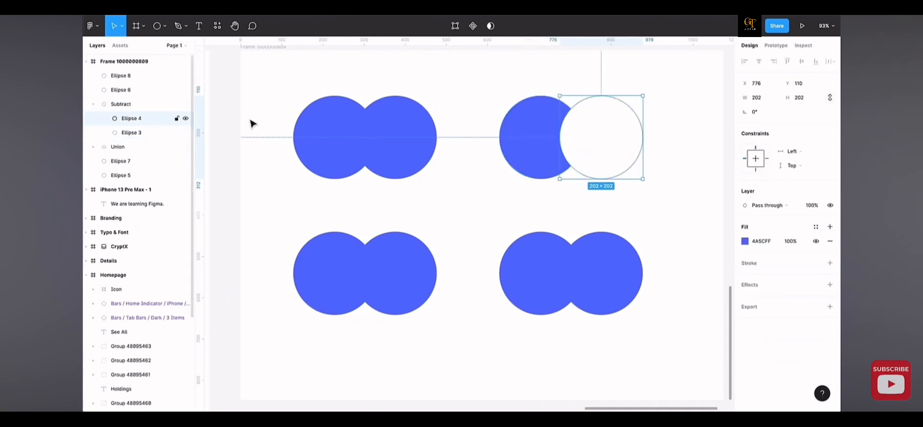
pyautogui.moveTo(600, 124); pyautogui.dragTo(564, 122)
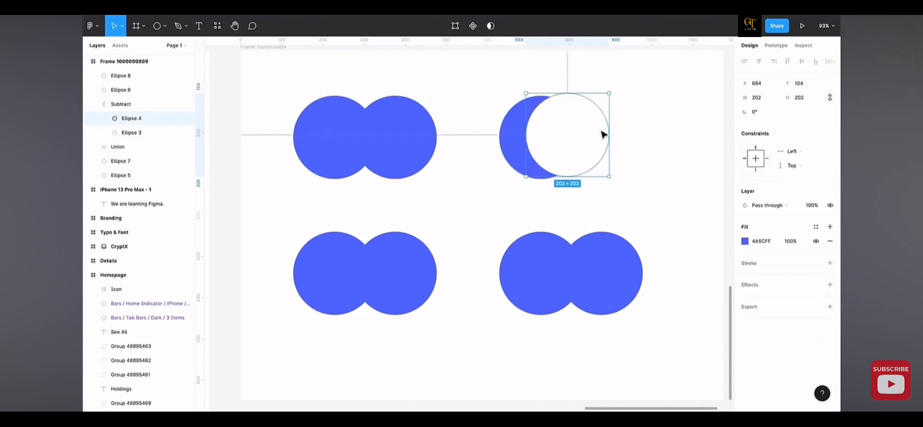
pyautogui.press('Escape')
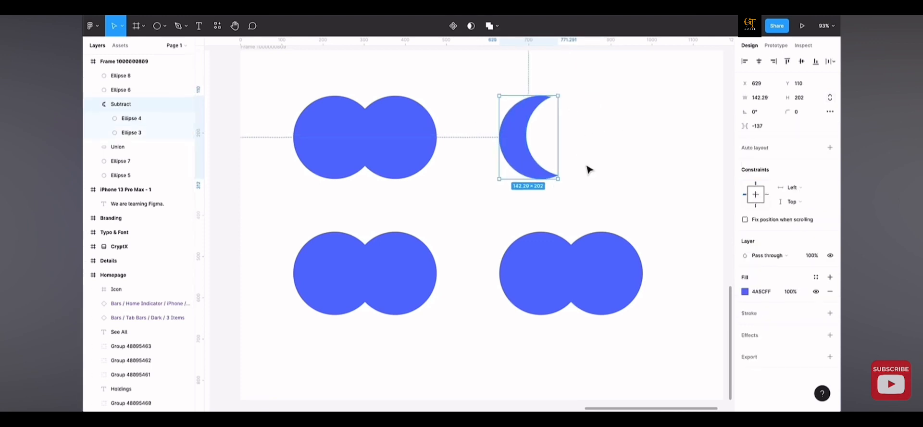
# Try the darker blue fill 3242CE on the crescent moon.
pyautogui.click(745, 291)
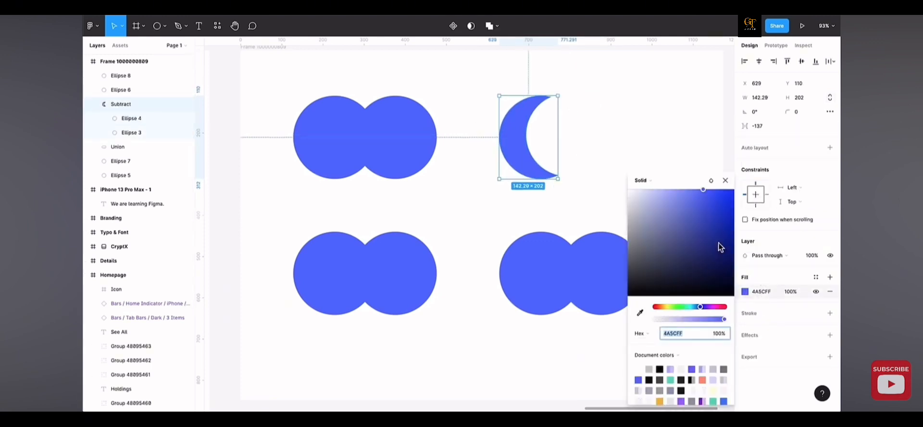
pyautogui.moveTo(700, 212)
pyautogui.mouseDown()
pyautogui.moveTo(658, 259)
pyautogui.moveTo(709, 213)
pyautogui.mouseUp()
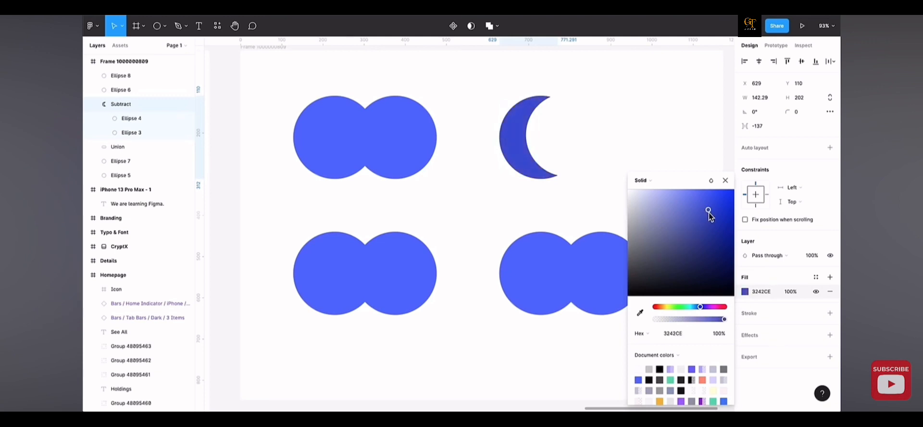
# Try to intersect the two circles of the lower-left pair, and undo it.
pyautogui.click(404, 266)
pyautogui.keyDown('shift'); pyautogui.click(337, 263); pyautogui.keyUp('shift')
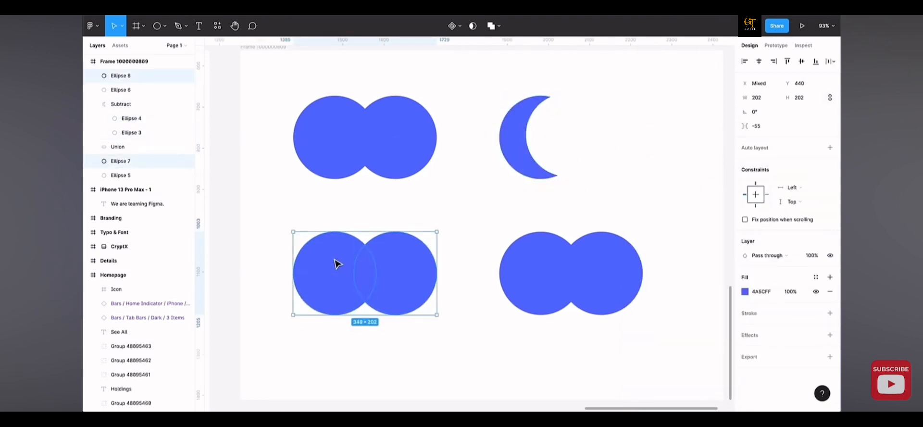
pyautogui.click(499, 26)
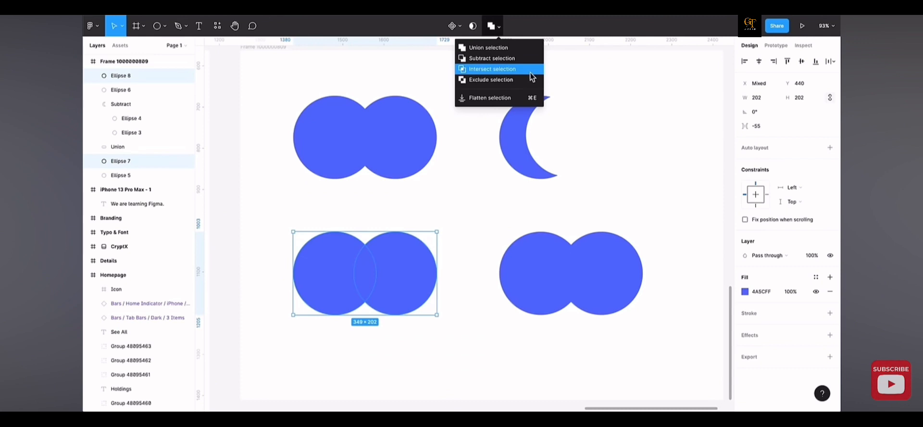
pyautogui.click(518, 72)
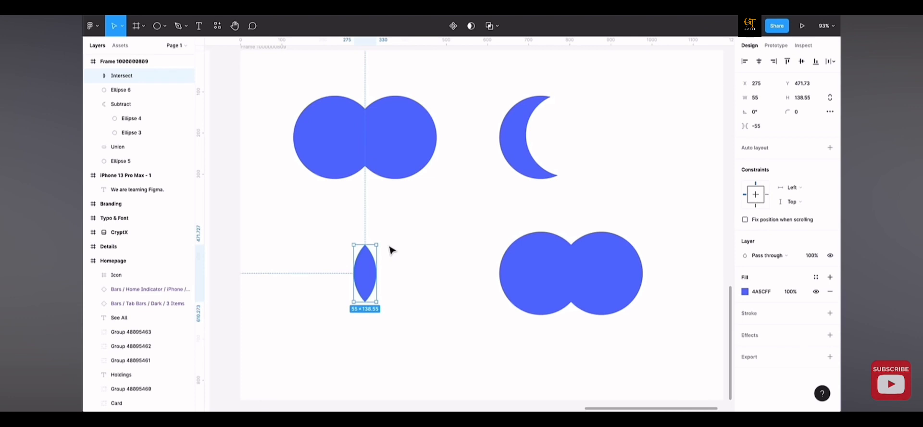
pyautogui.hotkey('ctrl', 'z')
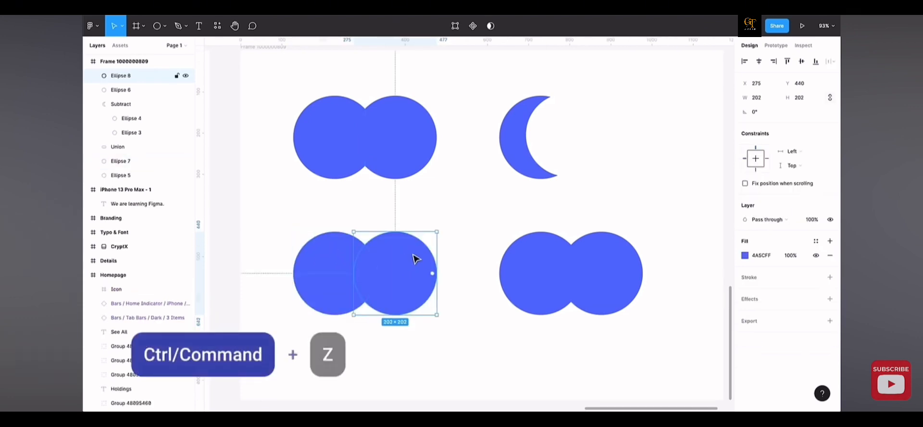
# Shift the right circle of the lower-left pair left to X 229 for more overlap, and intersect the two circles.
pyautogui.hotkey('ctrl', 'z')
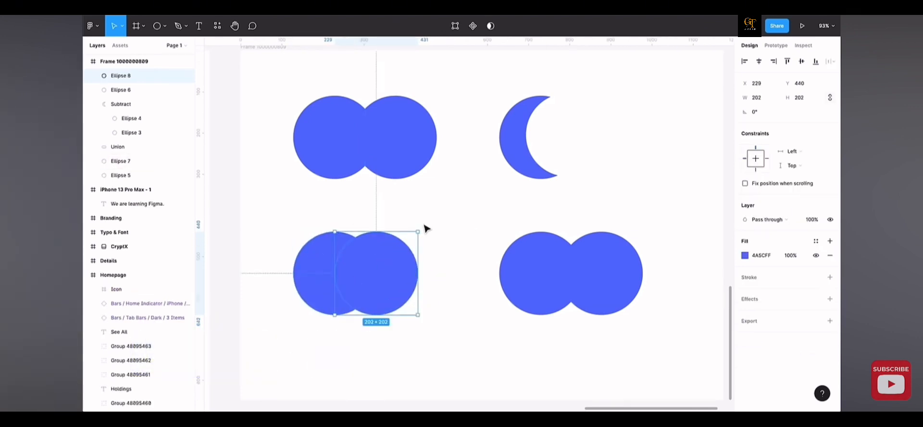
pyautogui.moveTo(449, 221); pyautogui.dragTo(313, 298)
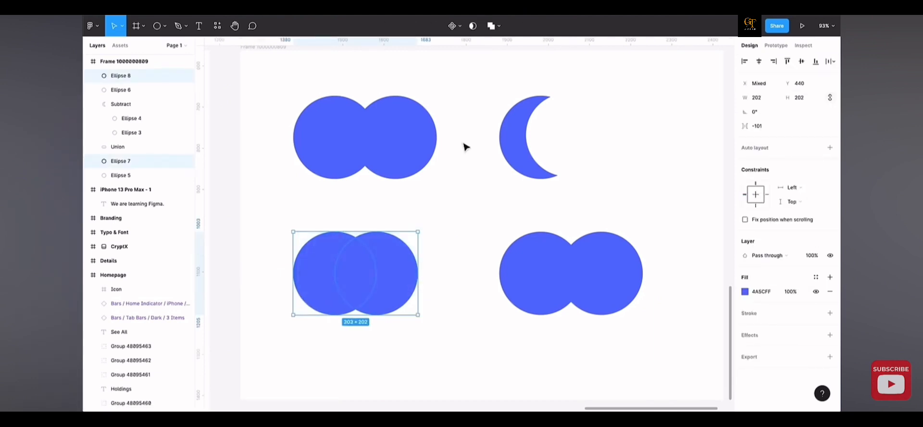
pyautogui.click(498, 28)
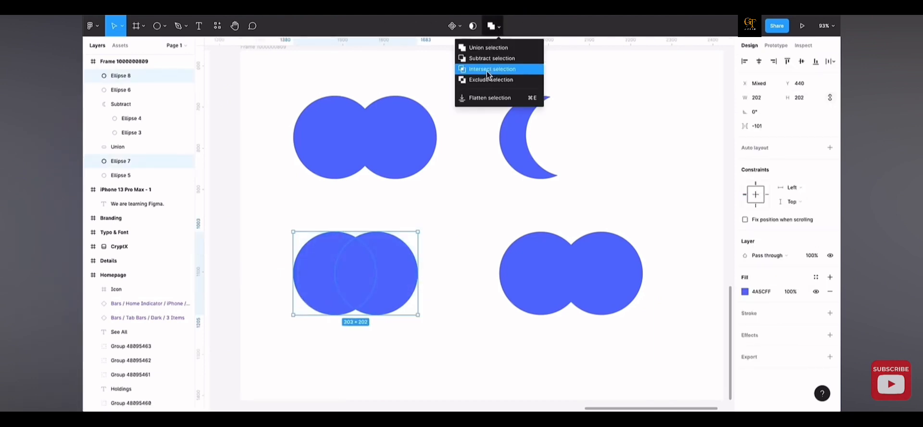
pyautogui.click(510, 75)
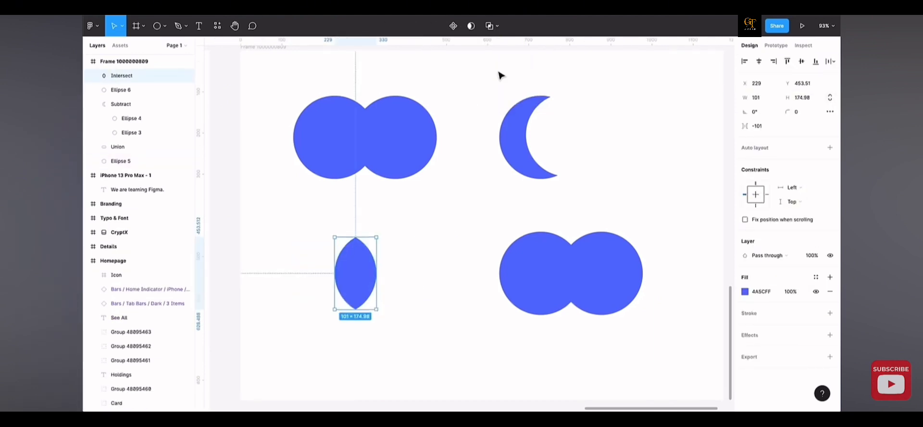
pyautogui.click(384, 238)
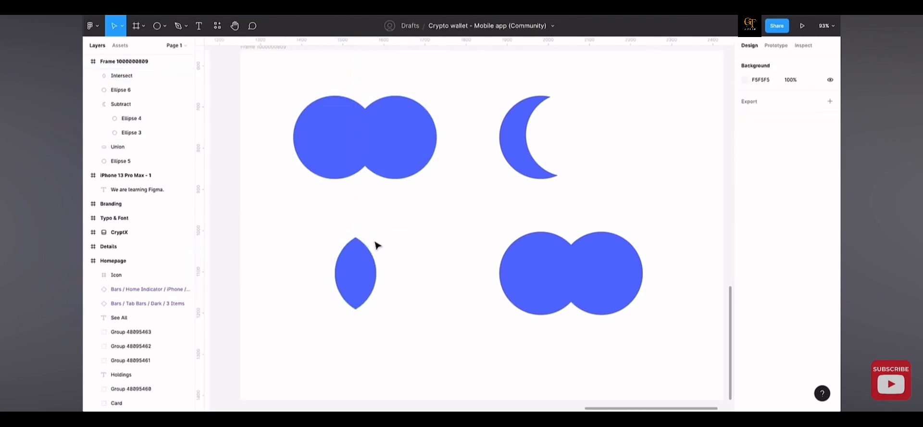
# Rotate the intersected lens shape to 90° so that it lies horizontally.
pyautogui.click(370, 247)
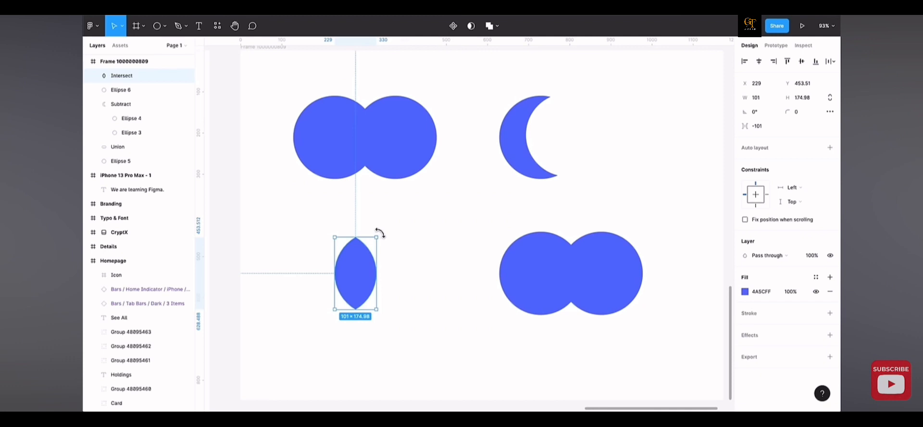
pyautogui.moveTo(374, 231); pyautogui.dragTo(313, 248)
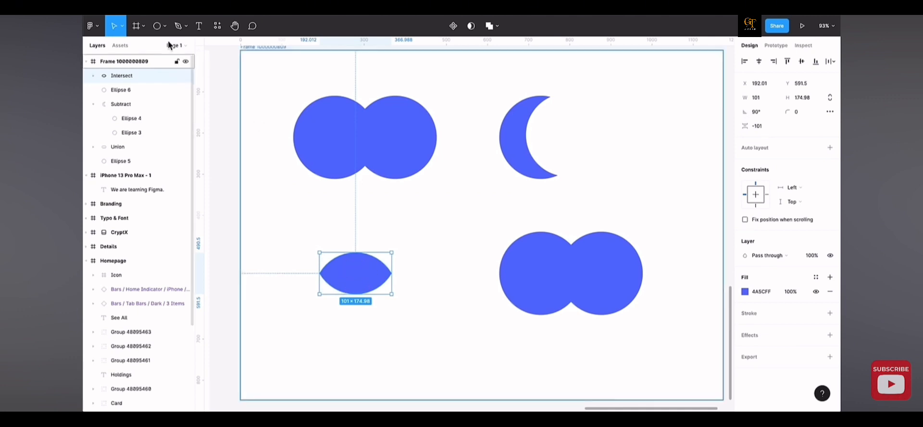
# Draw a circle about 42 × 42 at the centre of the horizontal lens and subtract it from the lens to form an eye.
pyautogui.click(157, 26)
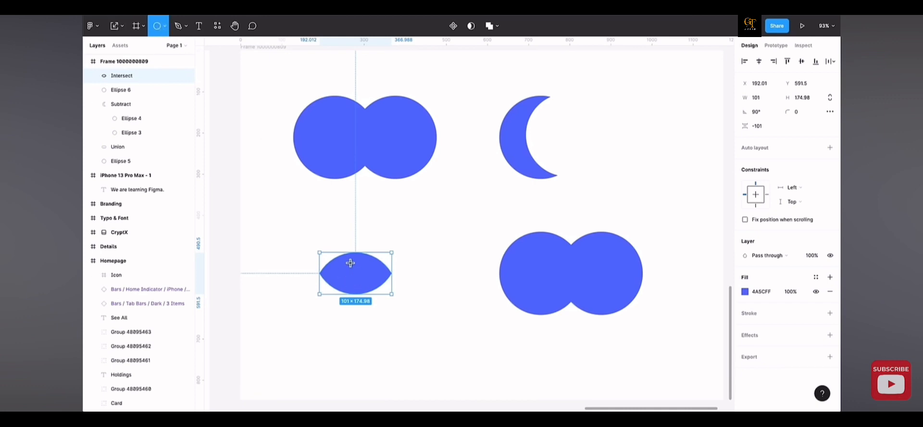
pyautogui.moveTo(349, 263); pyautogui.dragTo(365, 280)
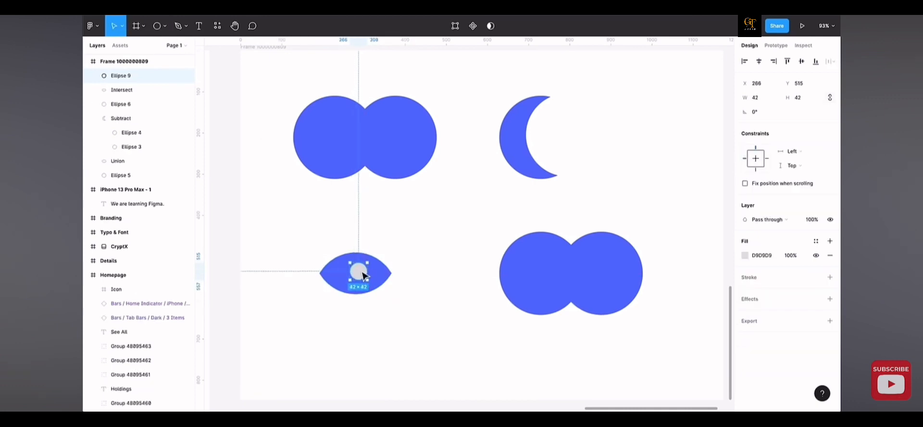
pyautogui.keyDown('shift'); pyautogui.click(371, 275); pyautogui.keyUp('shift')
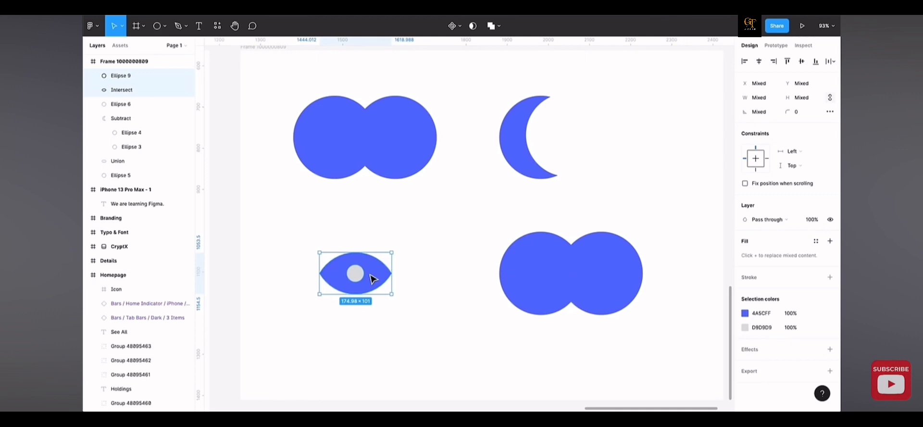
pyautogui.click(499, 26)
pyautogui.click(475, 59)
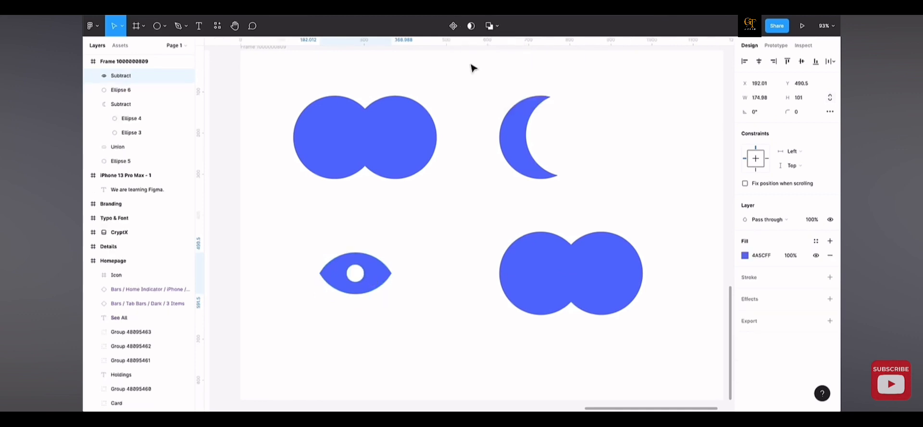
pyautogui.click(408, 242)
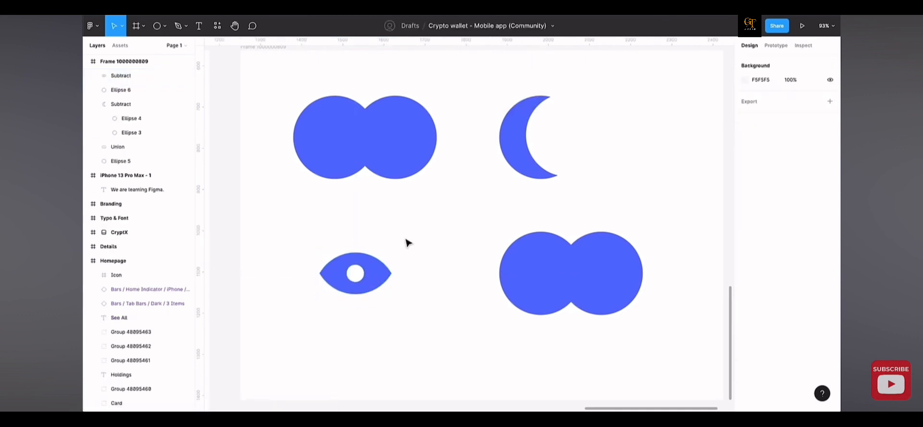
# Exclude the overlap of the two circles in the lower-right pair.
pyautogui.hscroll(2, 409, 242)
pyautogui.click(544, 274)
pyautogui.keyDown('shift'); pyautogui.click(568, 270); pyautogui.keyUp('shift')
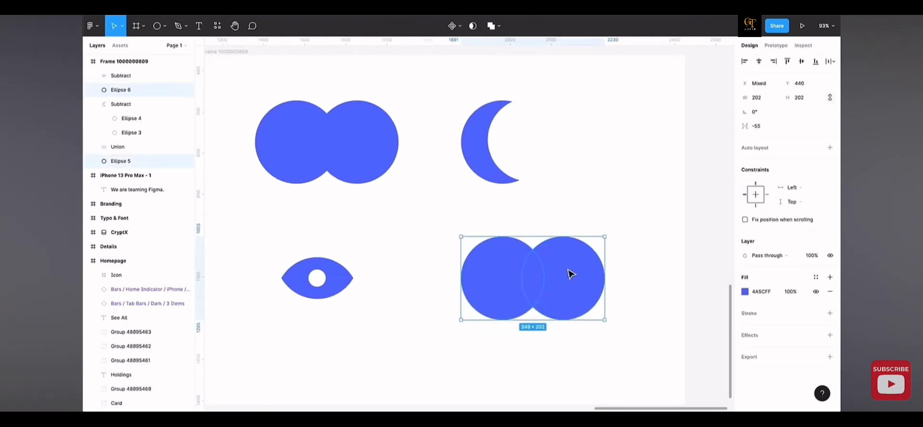
pyautogui.click(499, 29)
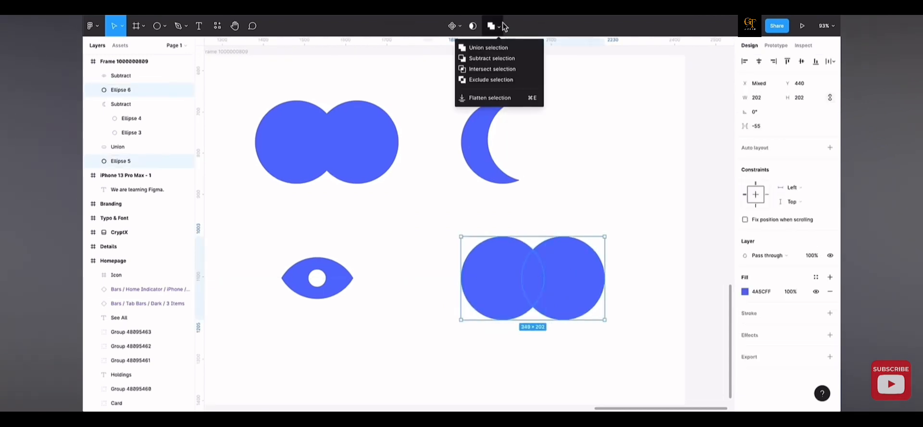
pyautogui.click(510, 79)
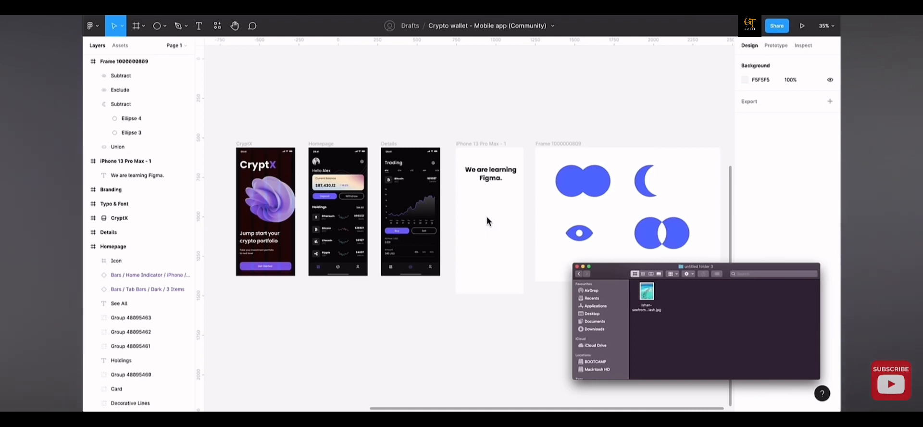
# Import the sea photo from the open Finder folder onto the canvas and shrink it to about 1145 × 1431.
pyautogui.moveTo(646, 292); pyautogui.dragTo(492, 200)
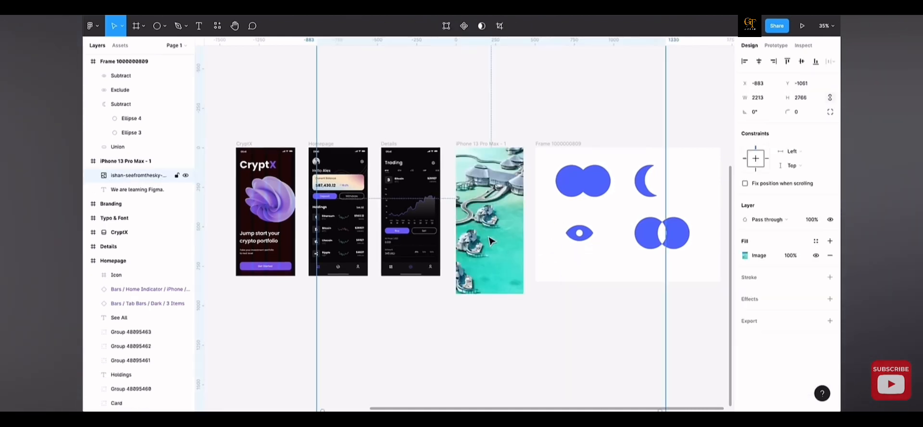
pyautogui.scroll(-2, 488, 236)
pyautogui.scroll(-2, 488, 237)
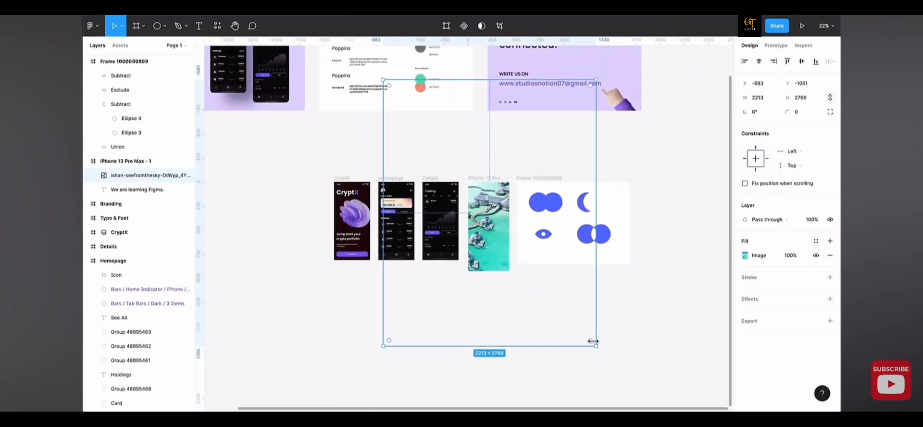
pyautogui.moveTo(594, 341); pyautogui.dragTo(685, 386)
pyautogui.scroll(-3, 668, 352)
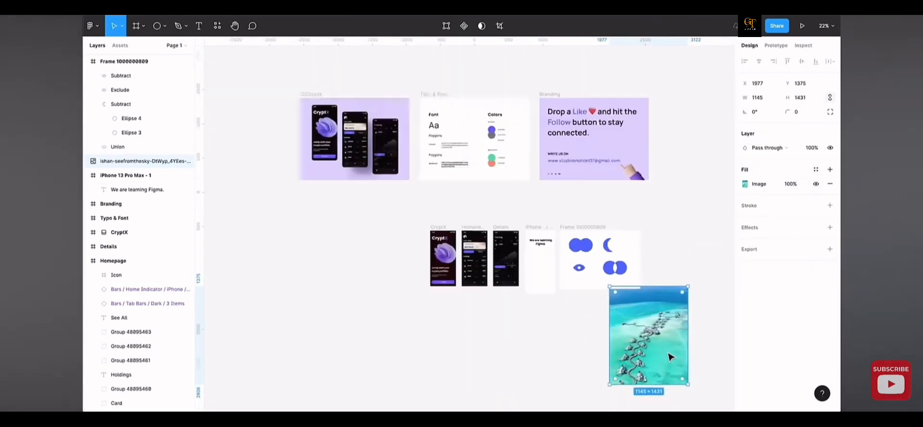
pyautogui.moveTo(668, 355); pyautogui.dragTo(702, 305)
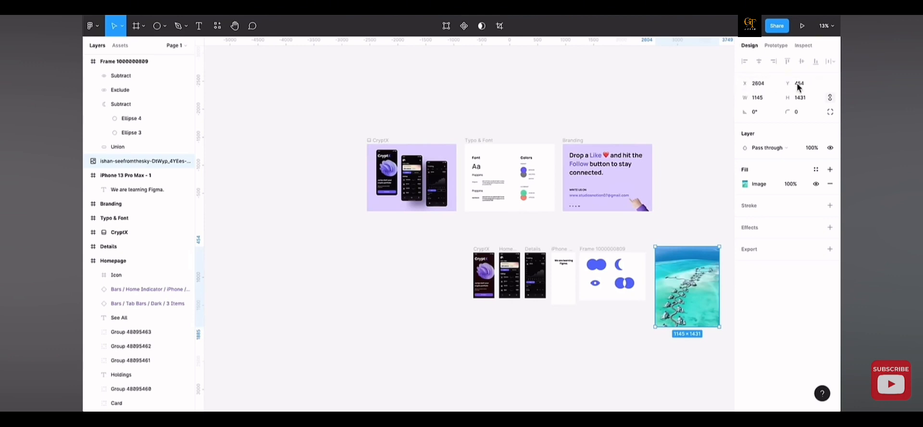
pyautogui.moveTo(678, 277)
pyautogui.mouseDown()
pyautogui.moveTo(709, 202)
pyautogui.moveTo(677, 281)
pyautogui.mouseUp()
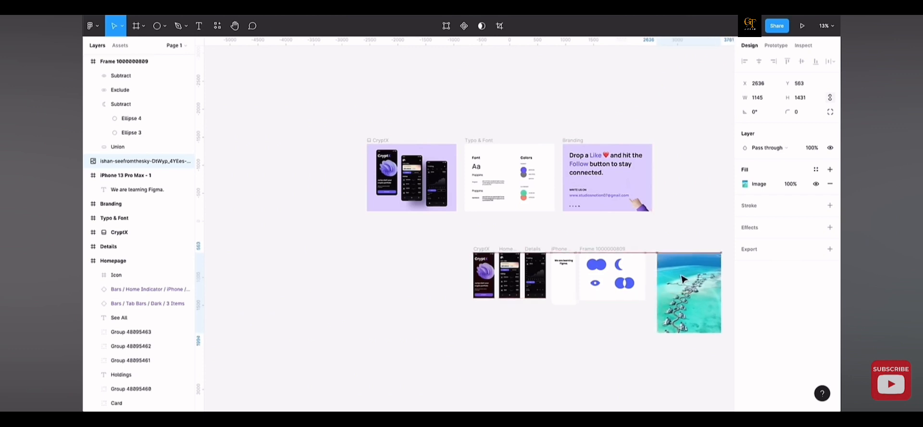
pyautogui.scroll(3, 677, 281)
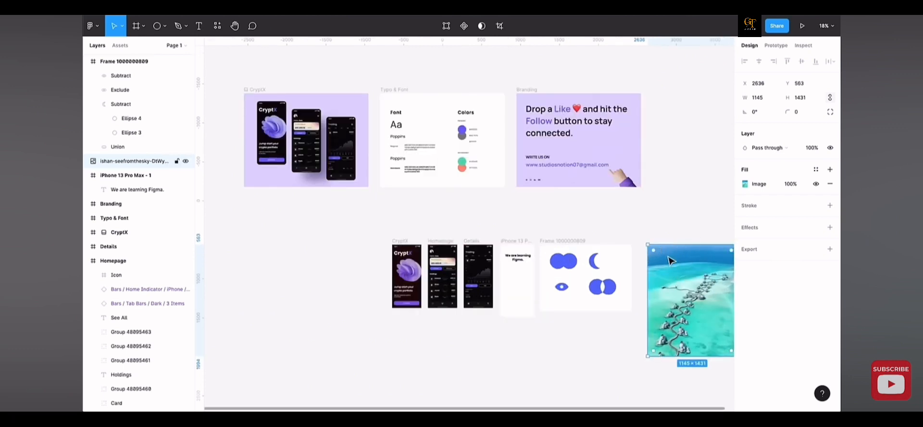
pyautogui.press('Delete')
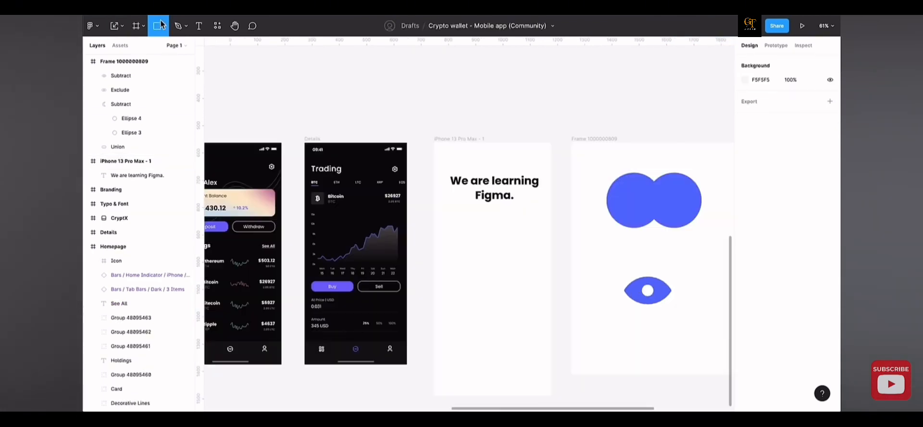
# Draw a circle about 206 × 206 below the text in the iPhone 13 Pro Max - 1 frame.
pyautogui.click(161, 26)
pyautogui.click(159, 80)
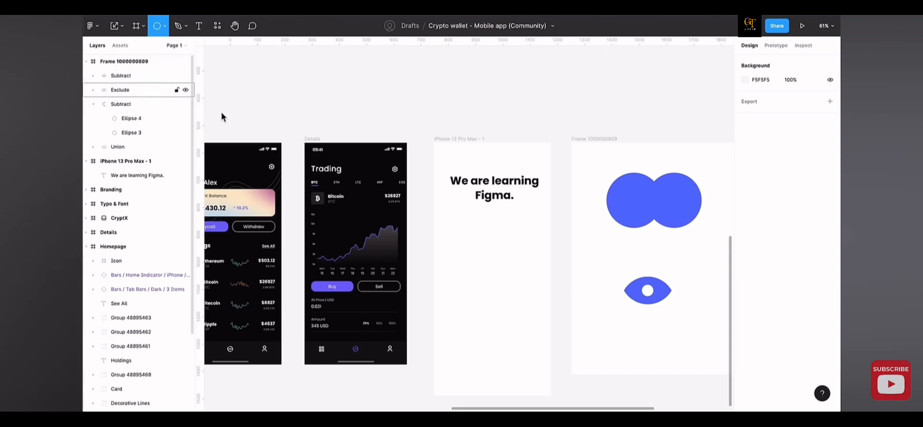
pyautogui.moveTo(463, 233); pyautogui.dragTo(519, 288)
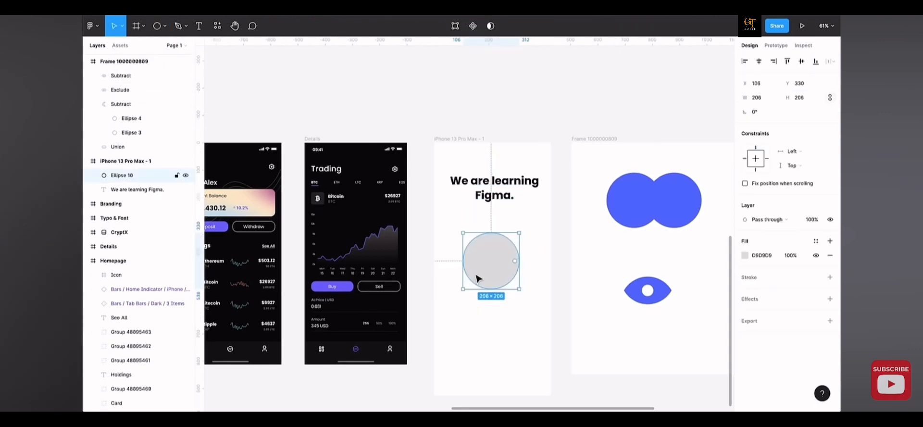
# Give the circle an image fill with the sea photo and move it up to X 111, Y 257.
pyautogui.click(743, 256)
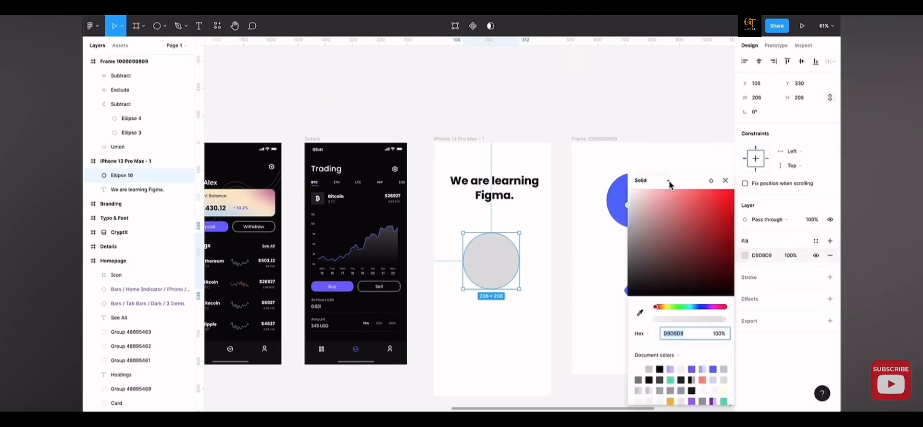
pyautogui.click(656, 180)
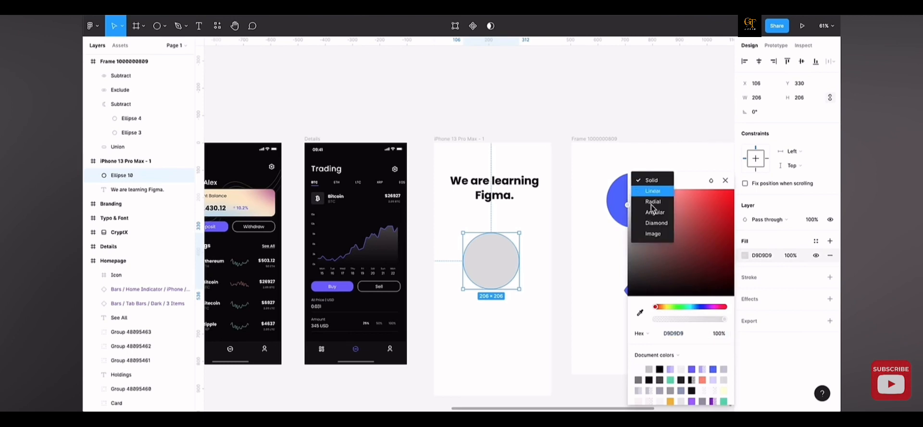
pyautogui.click(652, 237)
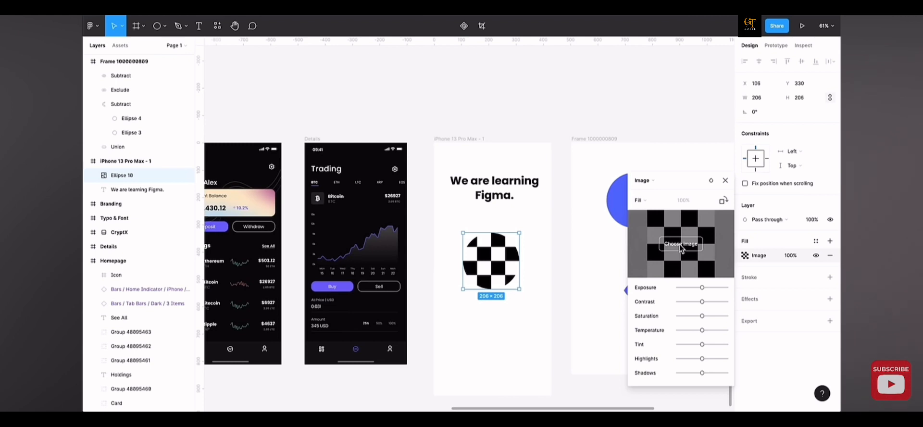
pyautogui.click(680, 244)
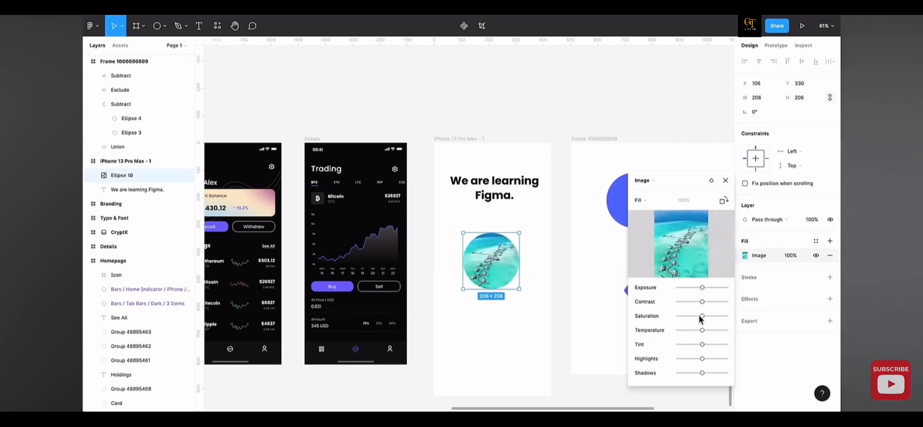
pyautogui.click(725, 180)
pyautogui.moveTo(497, 257); pyautogui.dragTo(499, 238)
# Draw a rectangle about 264 wide below the photo circle and set its height to 52.
pyautogui.scroll(-4, 283, 182)
pyautogui.scroll(10, 413, 158)
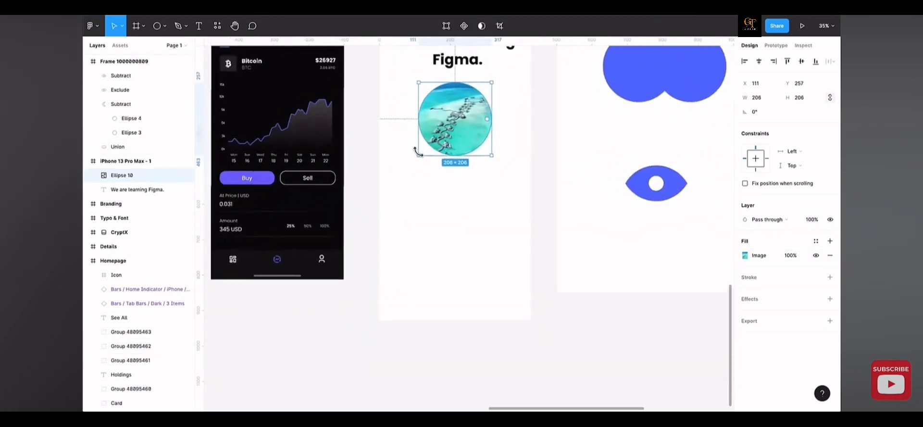
pyautogui.hscroll(-2, 394, 162)
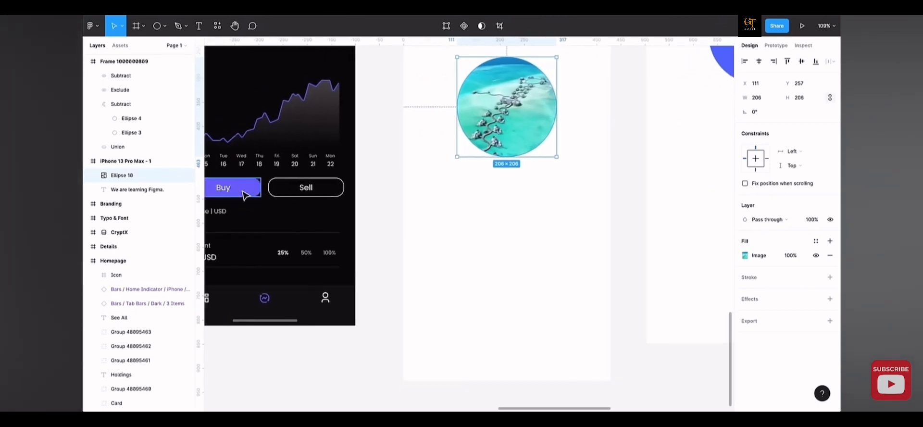
pyautogui.click(165, 26)
pyautogui.click(162, 47)
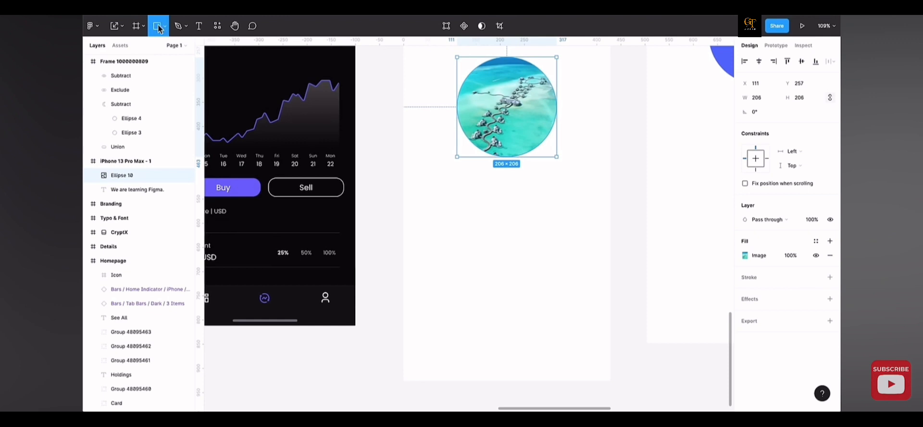
pyautogui.moveTo(441, 187)
pyautogui.mouseDown()
pyautogui.moveTo(479, 208)
pyautogui.moveTo(568, 222)
pyautogui.mouseUp()
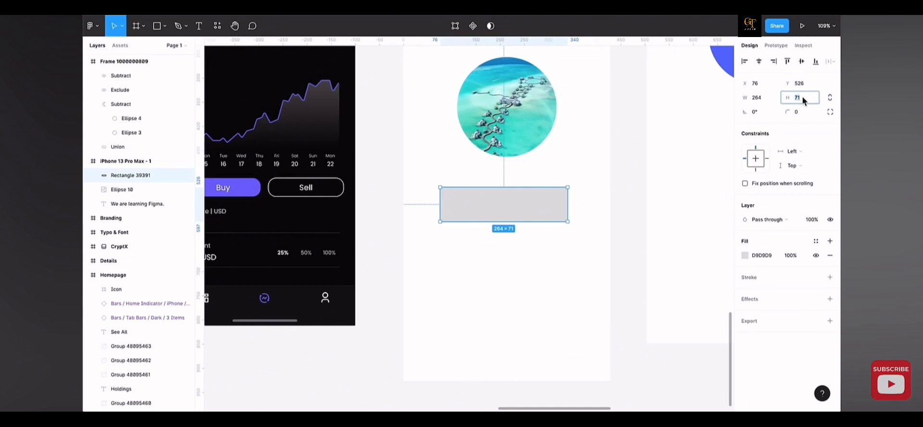
pyautogui.write('52')
pyautogui.press('Return')
# Reduce the rectangle's width to 184 and position it at X 122, Y 576 under the circle.
pyautogui.scroll(5, 530, 235)
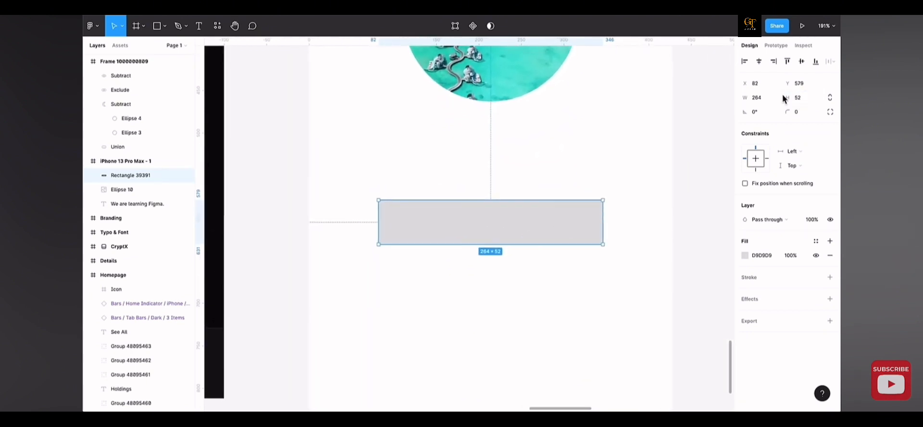
pyautogui.moveTo(746, 98); pyautogui.dragTo(671, 99)
pyautogui.moveTo(491, 220); pyautogui.dragTo(526, 220)
# Change the rectangle's solid fill to the purple 9555FF.
pyautogui.click(745, 255)
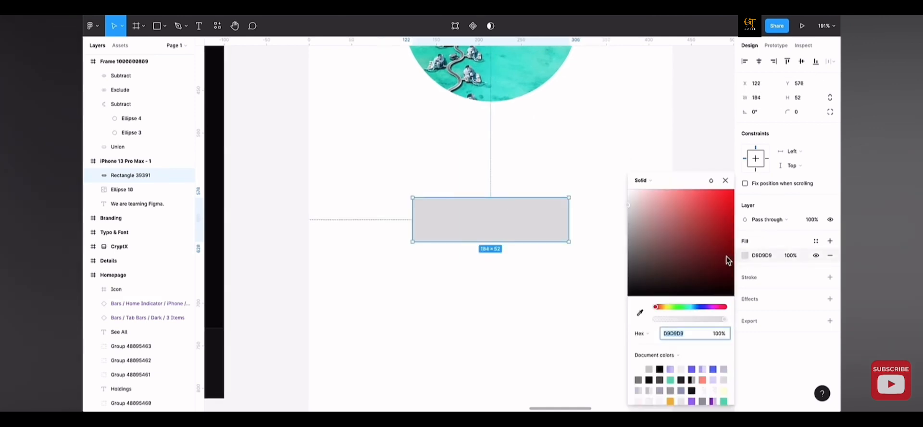
pyautogui.moveTo(683, 306); pyautogui.dragTo(698, 307)
pyautogui.moveTo(721, 202); pyautogui.dragTo(750, 172)
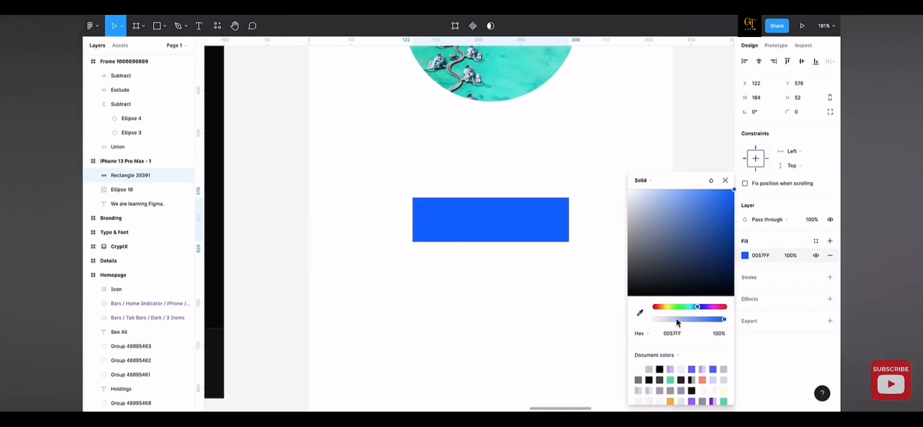
pyautogui.moveTo(695, 306); pyautogui.dragTo(707, 306)
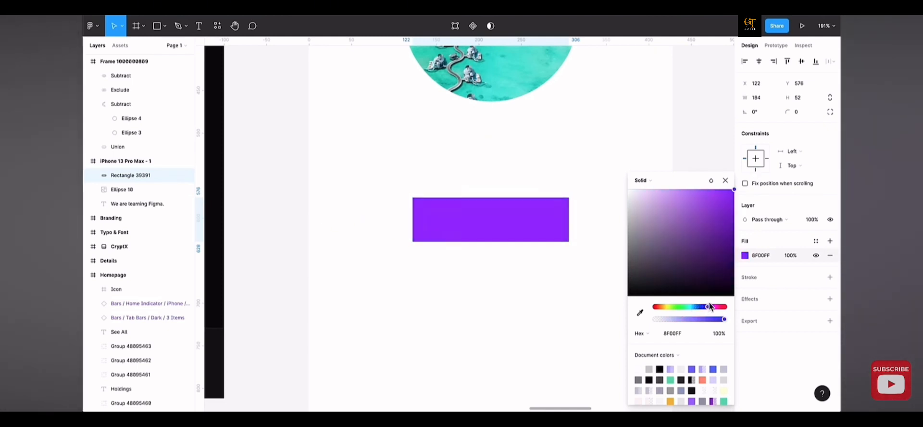
pyautogui.moveTo(733, 190); pyautogui.dragTo(698, 171)
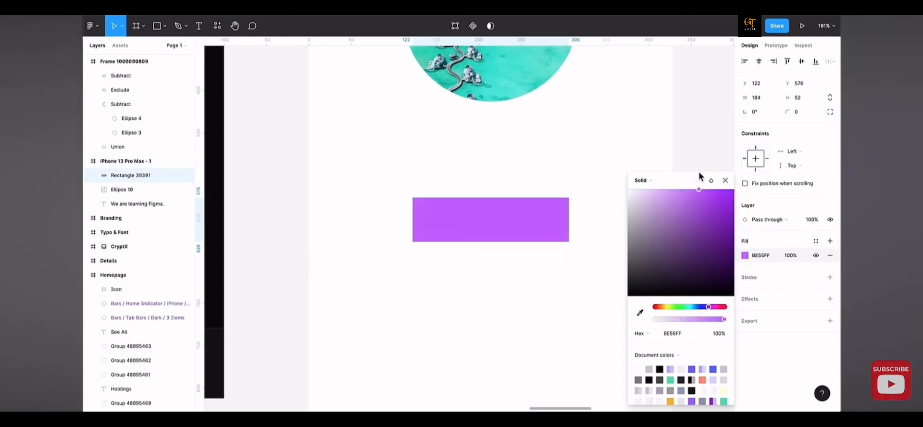
pyautogui.click(500, 310)
pyautogui.click(477, 219)
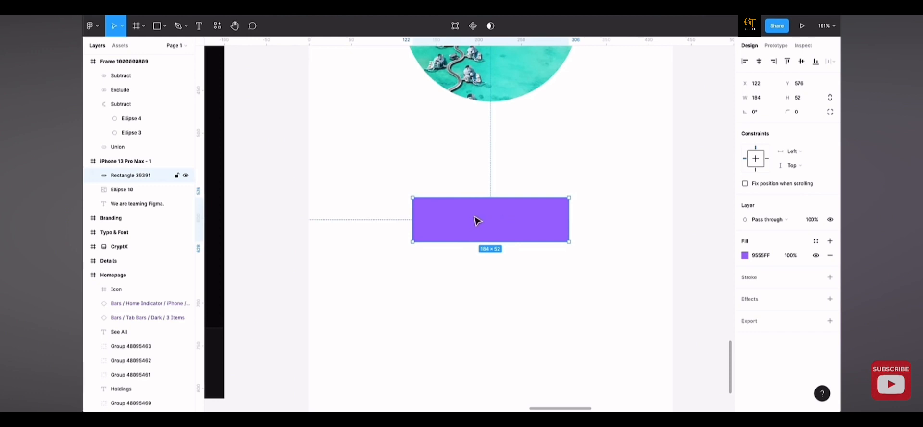
# Add the text "Sign in" over the purple rectangle.
pyautogui.press('t')
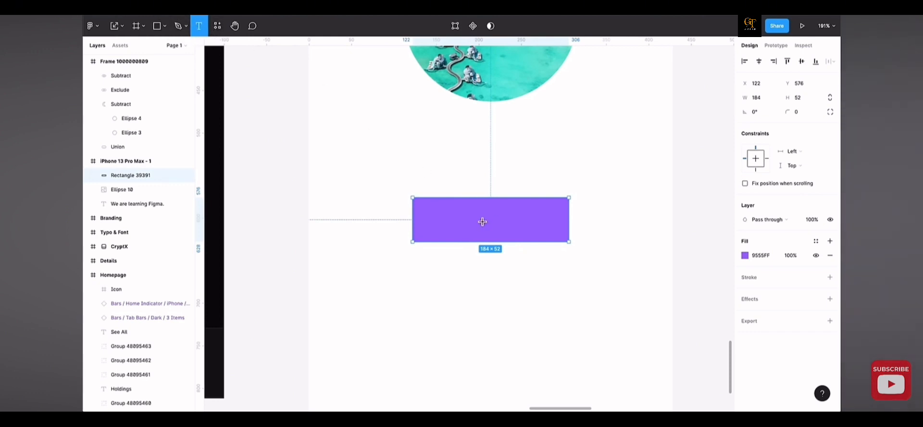
pyautogui.click(482, 219)
pyautogui.write('Si')
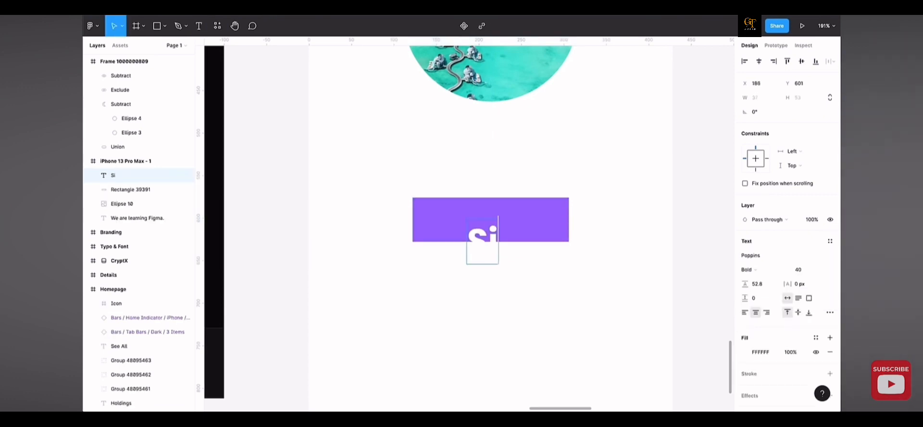
pyautogui.write('gn in')
# Set the "Sign in" text size to 17 and move it inside the purple rectangle to X 159, Y 576.
pyautogui.hotkey('ctrl', 'a')
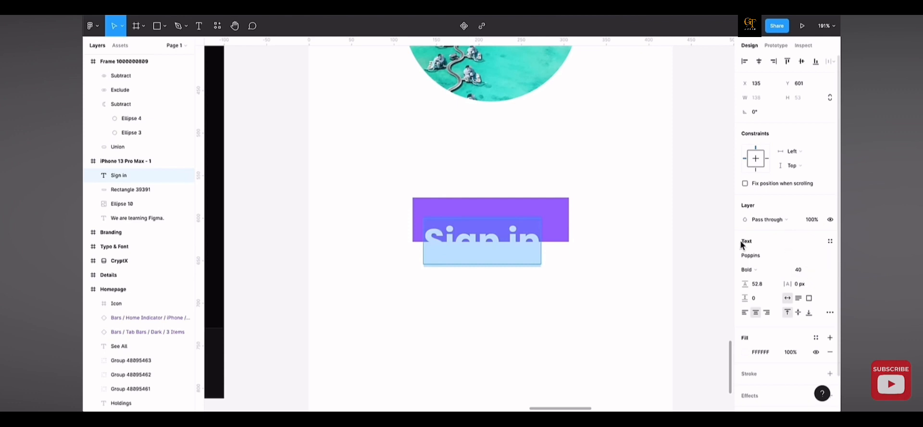
pyautogui.scroll(-1, 739, 240)
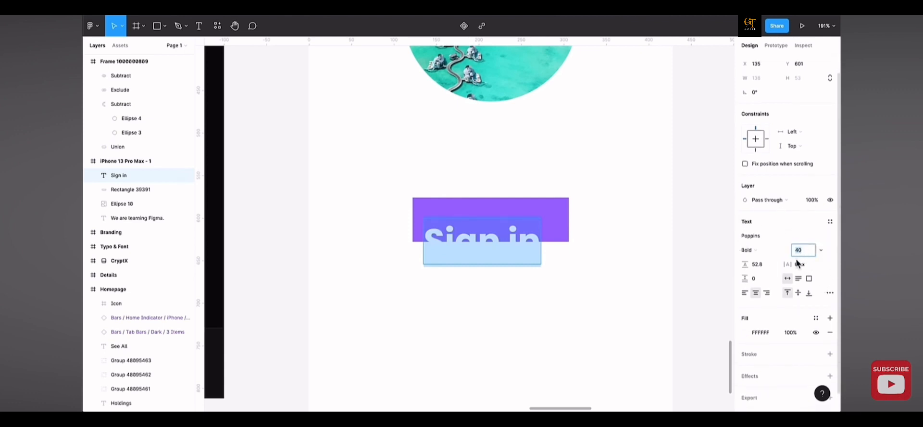
pyautogui.write('17')
pyautogui.press('Return')
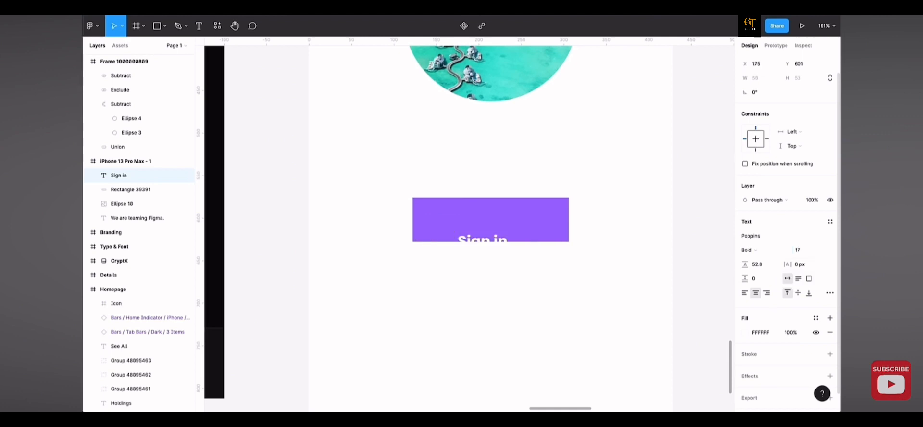
pyautogui.moveTo(491, 244); pyautogui.dragTo(470, 229)
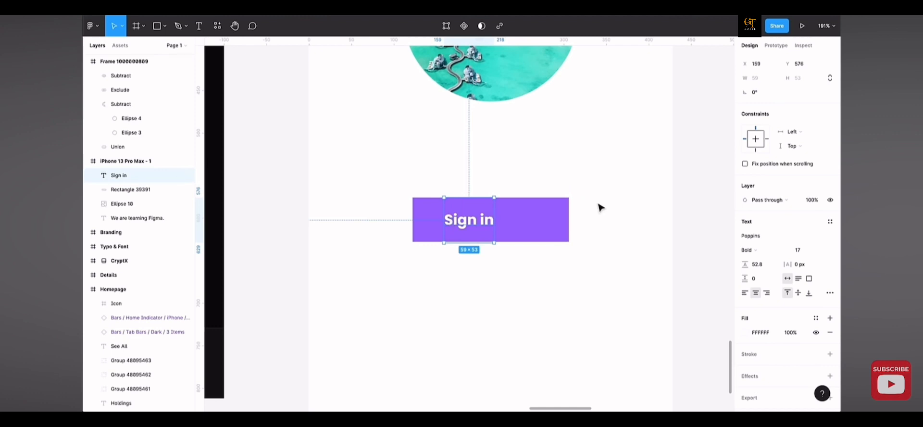
pyautogui.click(610, 234)
# Align the "Sign in" text and the purple rectangle on their horizontal centres.
pyautogui.click(521, 227)
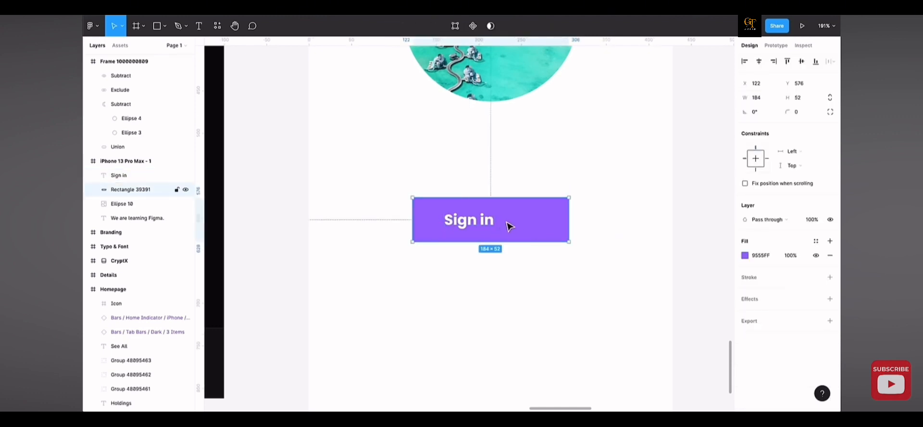
pyautogui.keyDown('shift'); pyautogui.click(474, 223); pyautogui.keyUp('shift')
pyautogui.hscroll(-1, 307, 200)
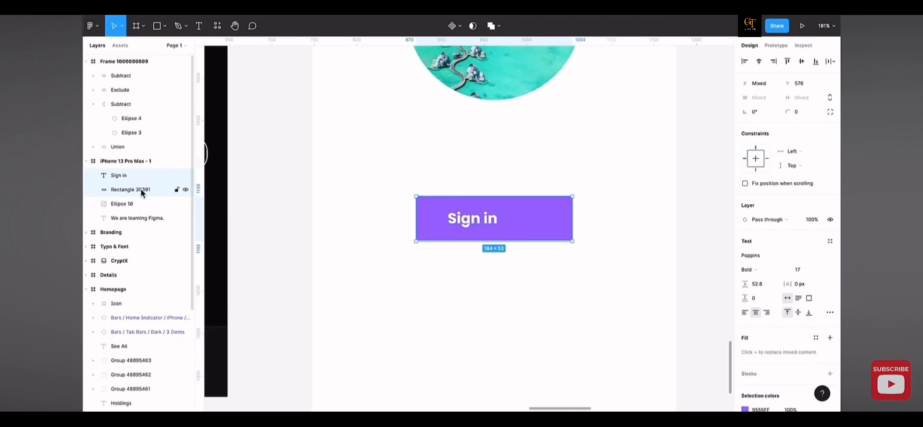
pyautogui.click(759, 63)
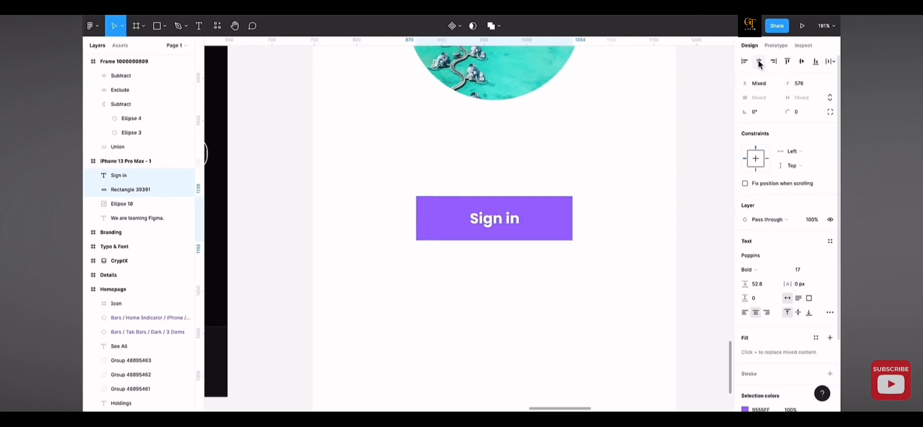
# Align the "Sign in" text and the purple rectangle on their vertical centres.
pyautogui.click(801, 61)
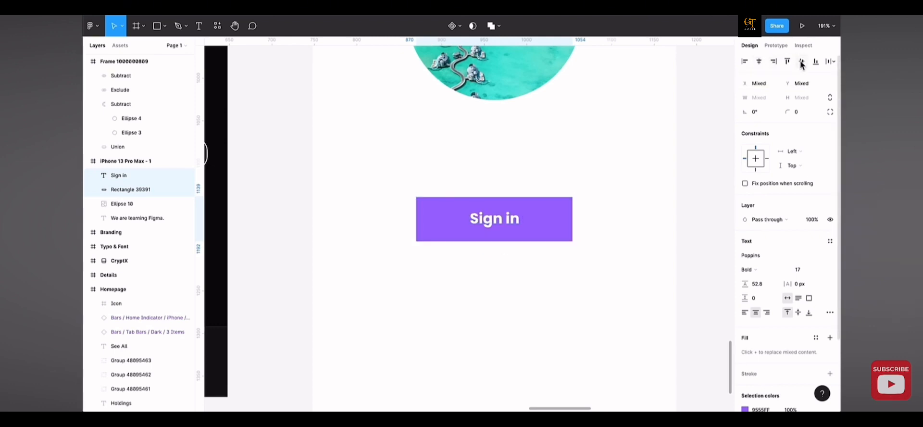
pyautogui.click(532, 258)
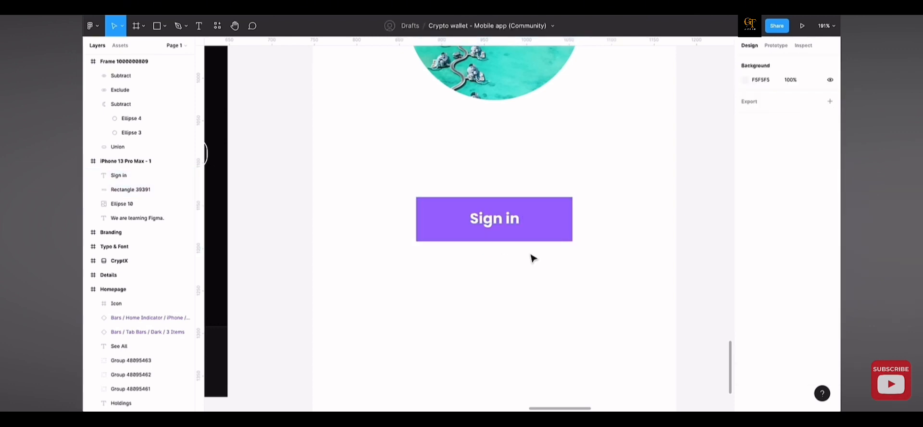
pyautogui.moveTo(609, 192); pyautogui.dragTo(417, 226)
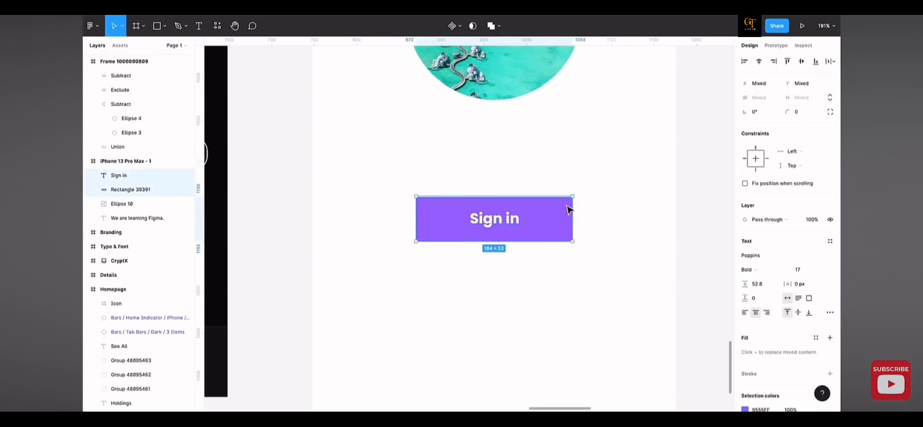
pyautogui.click(608, 208)
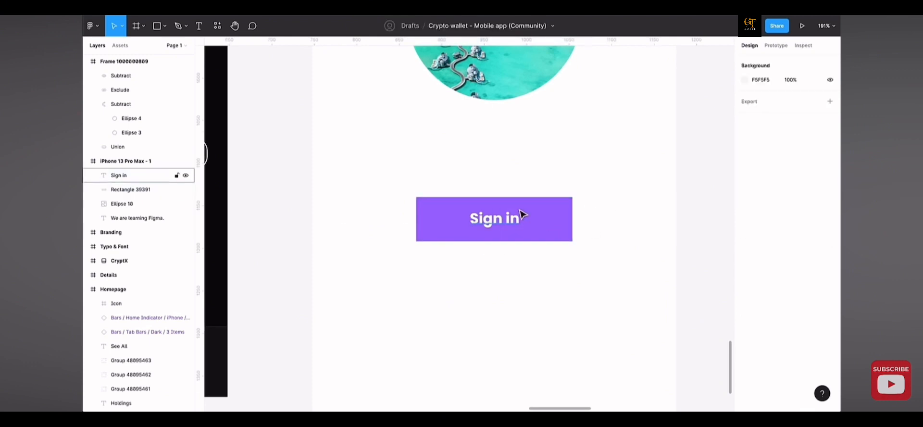
# Round the corners of the purple rectangle behind "Sign in" with a radius of 17.
pyautogui.click(518, 213)
pyautogui.click(548, 211)
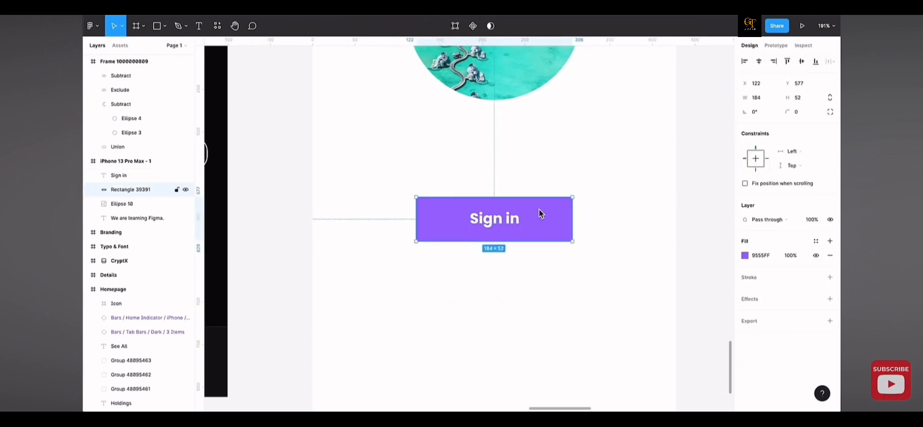
pyautogui.click(784, 114)
pyautogui.write('19')
pyautogui.press('Return')
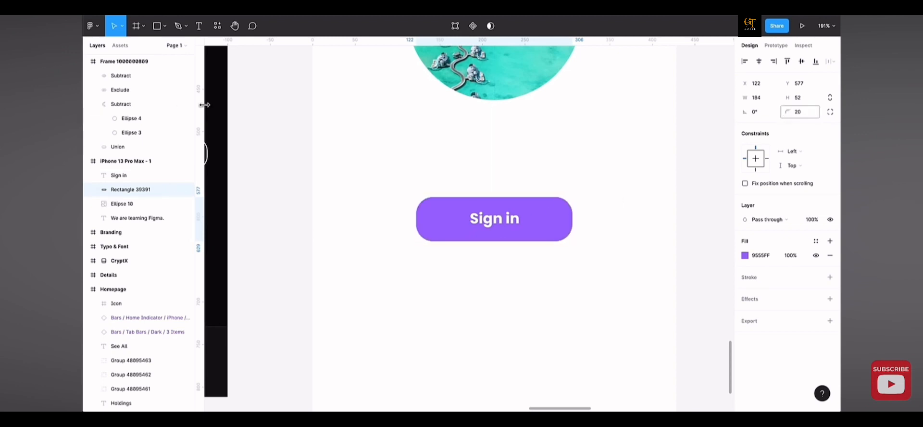
pyautogui.moveTo(191, 105); pyautogui.dragTo(181, 106)
# Group the "Sign in" text with its purple rectangle.
pyautogui.keyDown('shift'); pyautogui.click(500, 230); pyautogui.keyUp('shift')
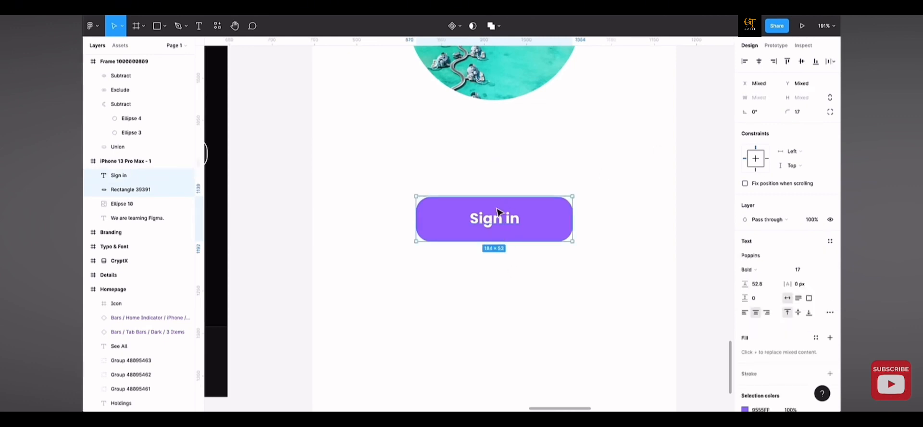
pyautogui.press('ctrl')
pyautogui.hotkey('ctrl', 'g')
pyautogui.hotkey('ctrl', 'g')
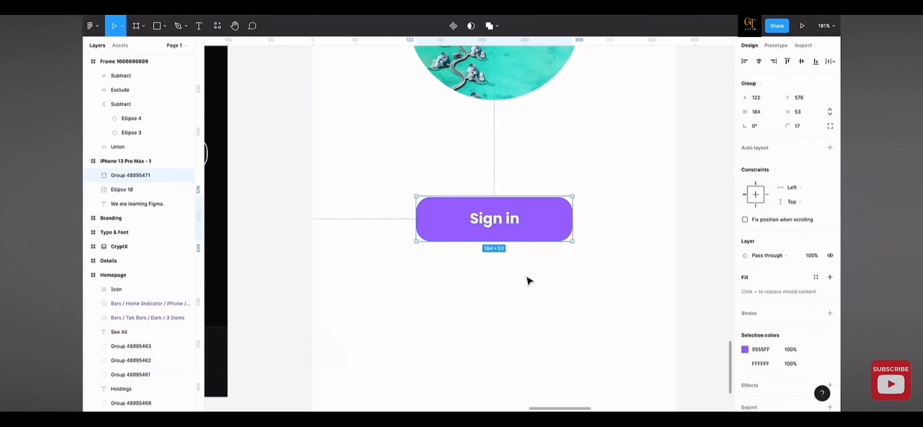
# Set the line height of the "Sign in" text inside the group to Auto.
pyautogui.doubleClick(510, 224)
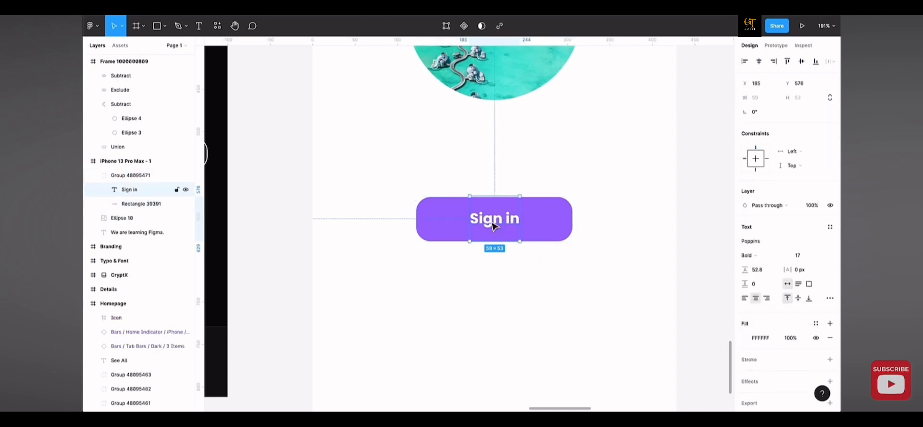
pyautogui.press('Escape')
pyautogui.doubleClick(503, 224)
pyautogui.click(764, 272)
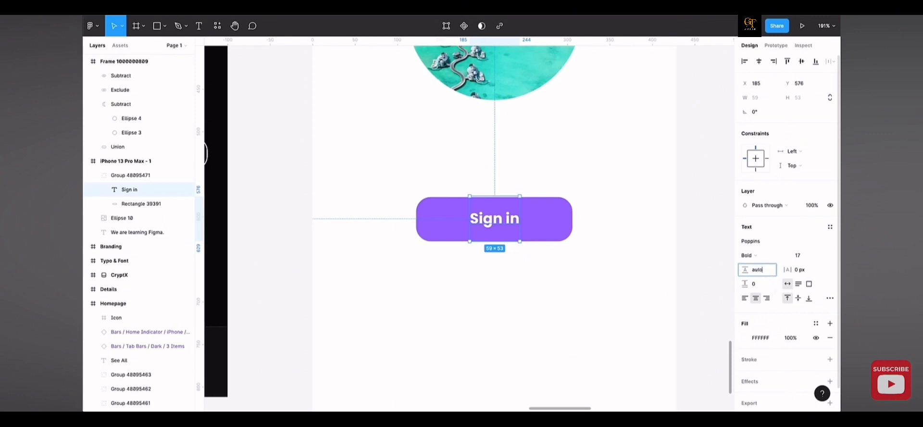
pyautogui.press('Return')
# Realign the "Sign in" text and its rounded rectangle on their vertical centres within the group.
pyautogui.keyDown('shift'); pyautogui.click(537, 214); pyautogui.keyUp('shift')
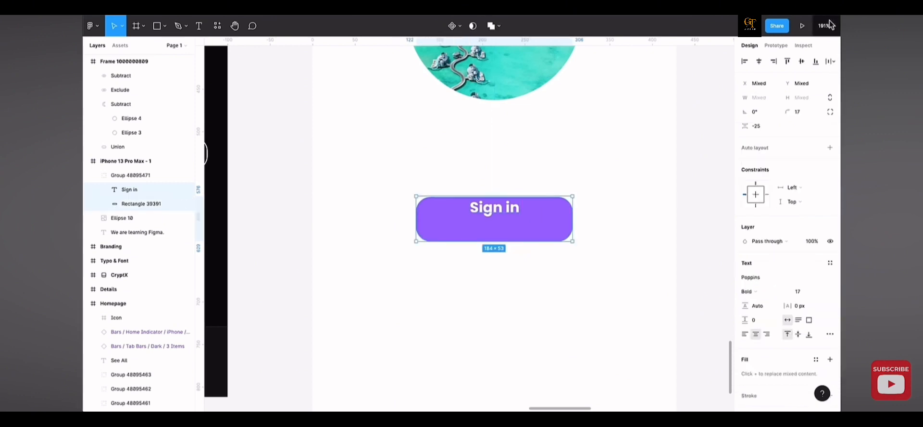
pyautogui.click(801, 62)
pyautogui.click(546, 259)
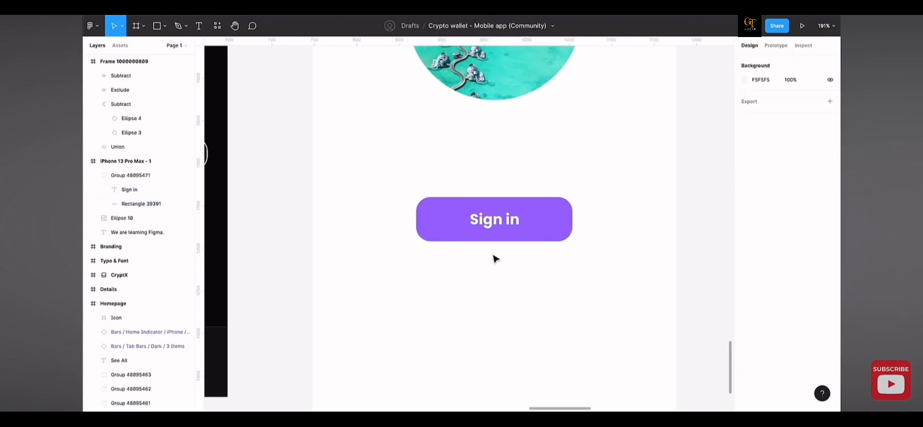
# Duplicate the "Sign in" button group and place the copy directly below the original at Y 652.
pyautogui.click(454, 204)
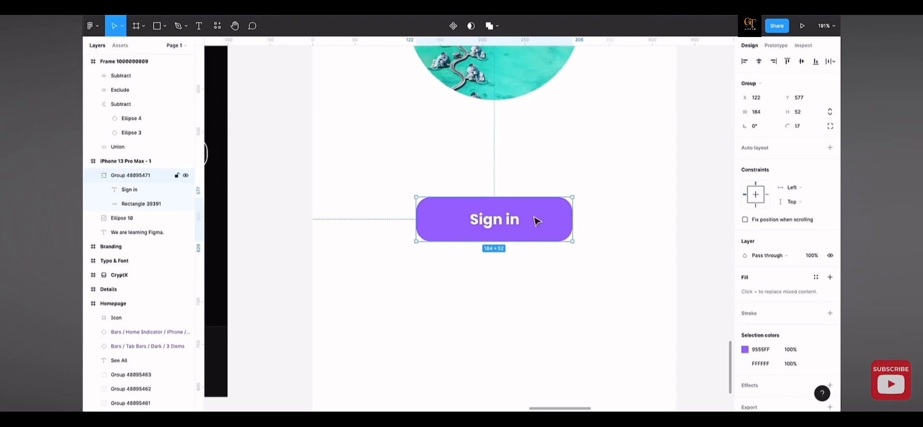
pyautogui.hotkey('ctrl', 'd')
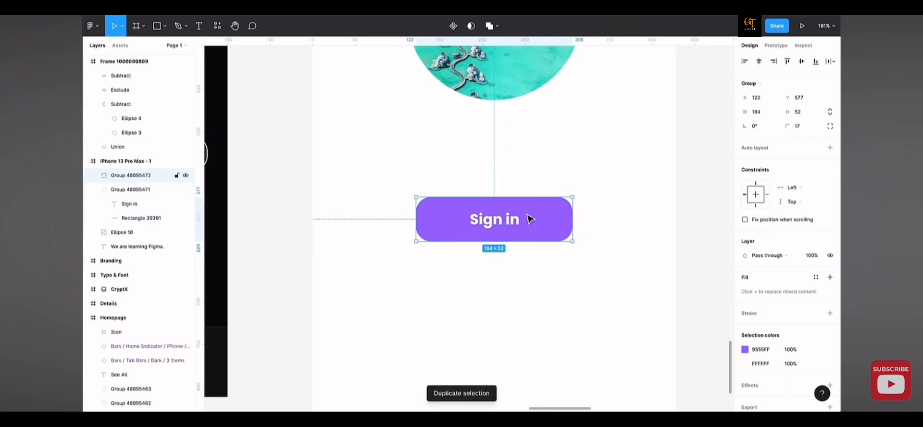
pyautogui.moveTo(525, 213); pyautogui.dragTo(525, 277)
# Replace the text of the lower button copy with "Get Started".
pyautogui.doubleClick(508, 287)
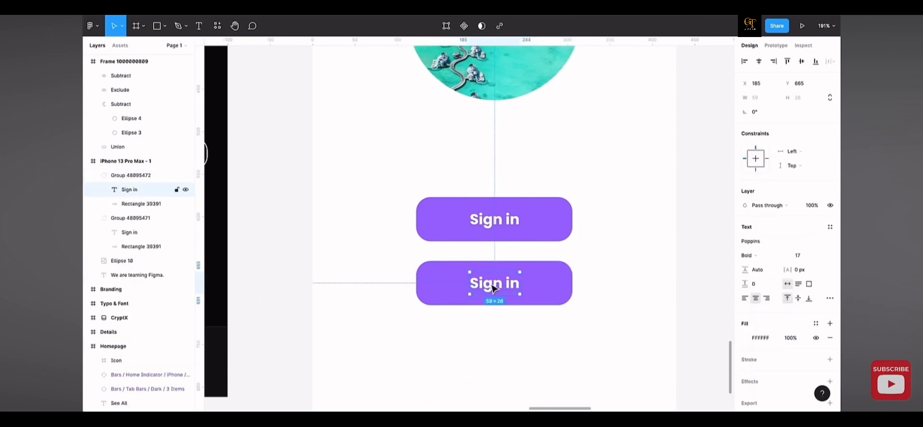
pyautogui.doubleClick(508, 286)
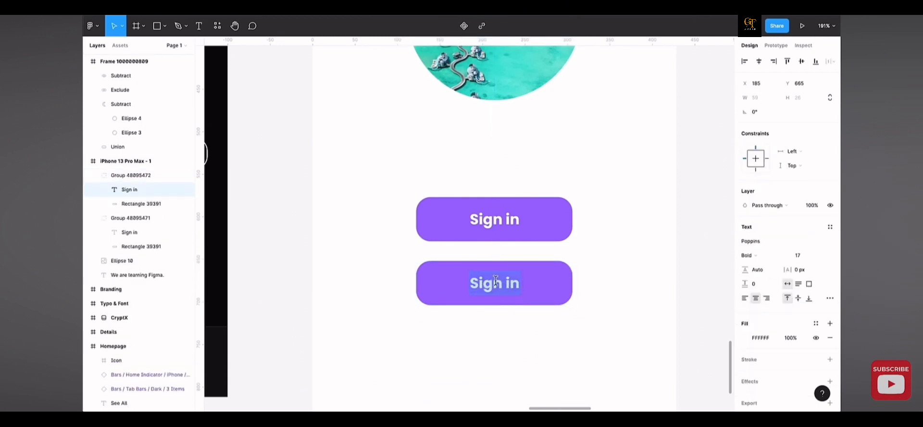
pyautogui.press('BackSpace')
pyautogui.scroll(5, 528, 310)
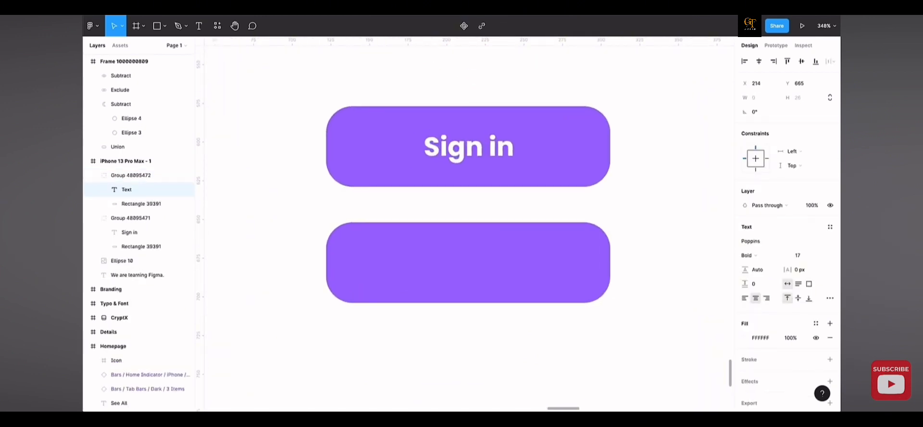
pyautogui.write('Get ')
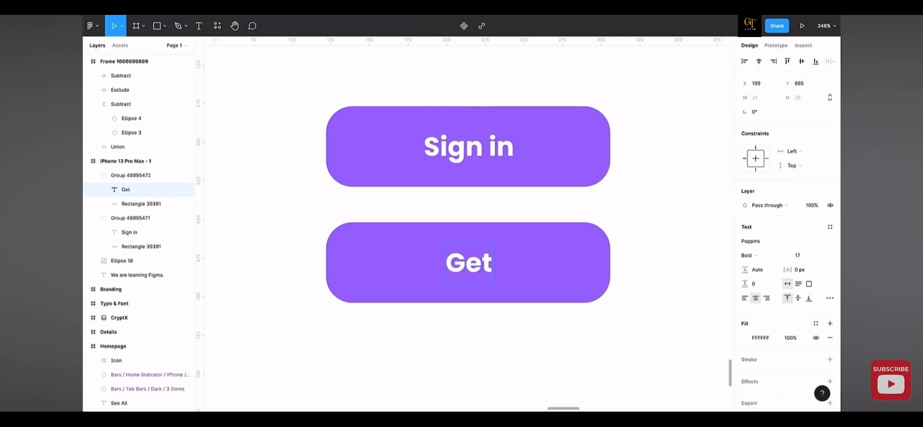
pyautogui.write('Started')
pyautogui.press('Escape')
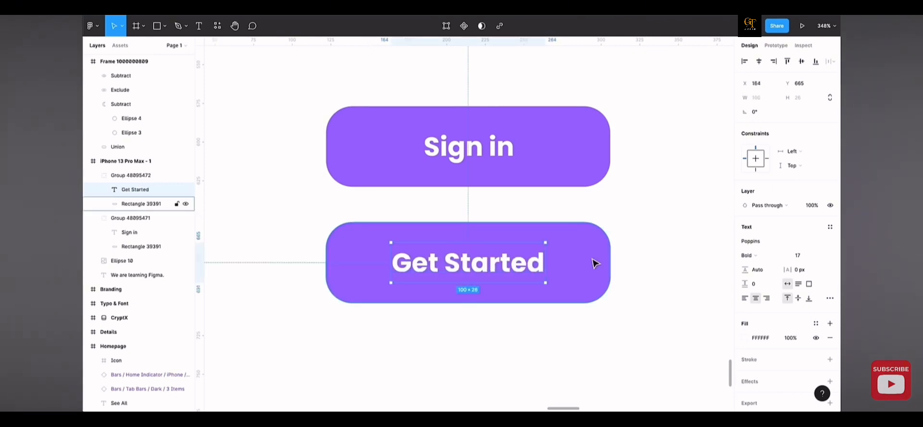
# Widen the rectangle behind "Get Started" to the right by hand and undo the resize.
pyautogui.click(563, 260)
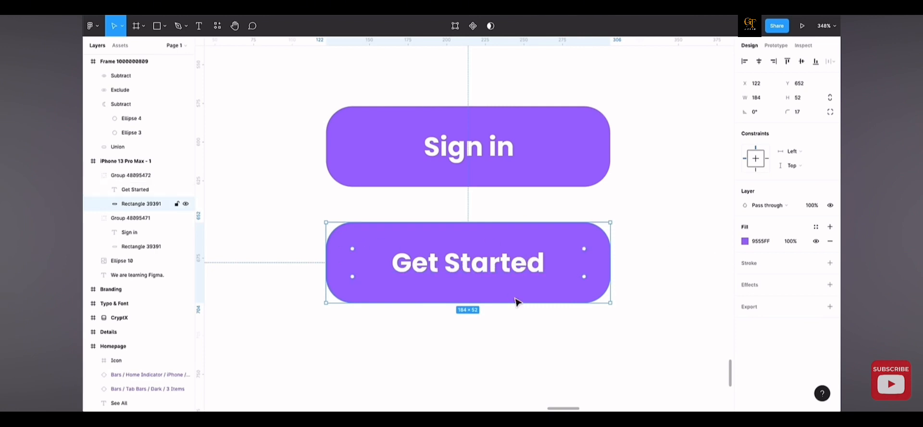
pyautogui.scroll(-5, 516, 301)
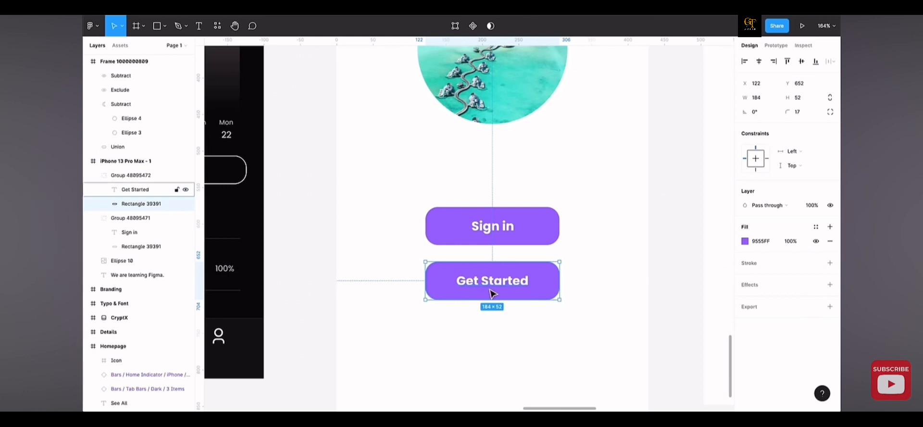
pyautogui.scroll(3, 490, 290)
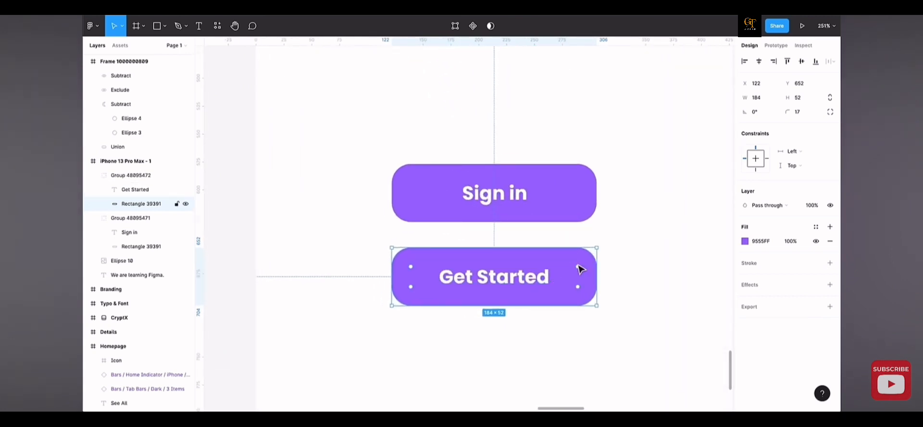
pyautogui.moveTo(596, 265); pyautogui.dragTo(618, 265)
pyautogui.click(509, 279)
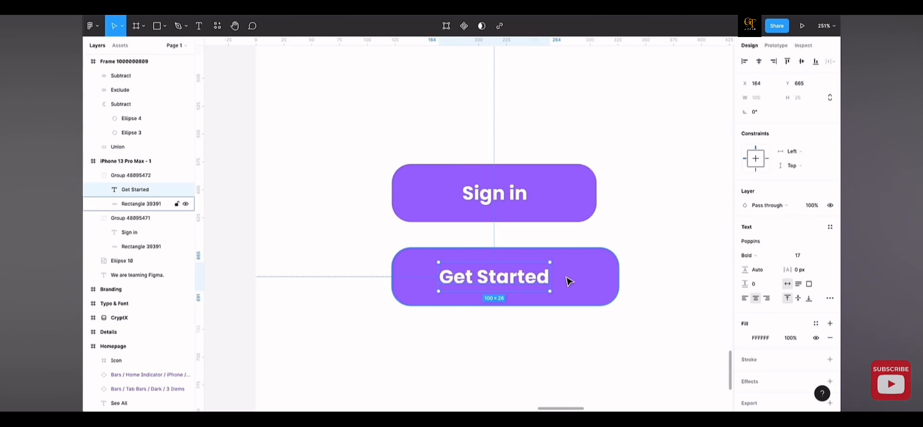
pyautogui.hotkey('ctrl', 'z')
# Delete the rectangle and text of the "Get Started" button copy.
pyautogui.press('Delete')
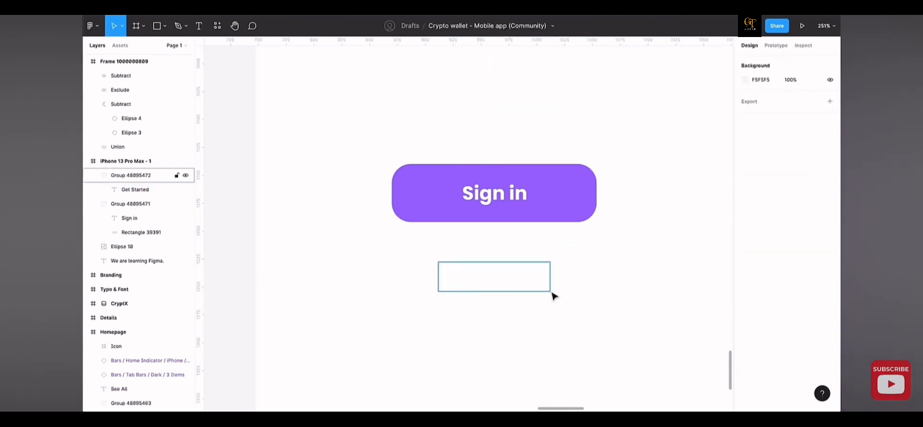
pyautogui.click(539, 287)
pyautogui.press('Delete')
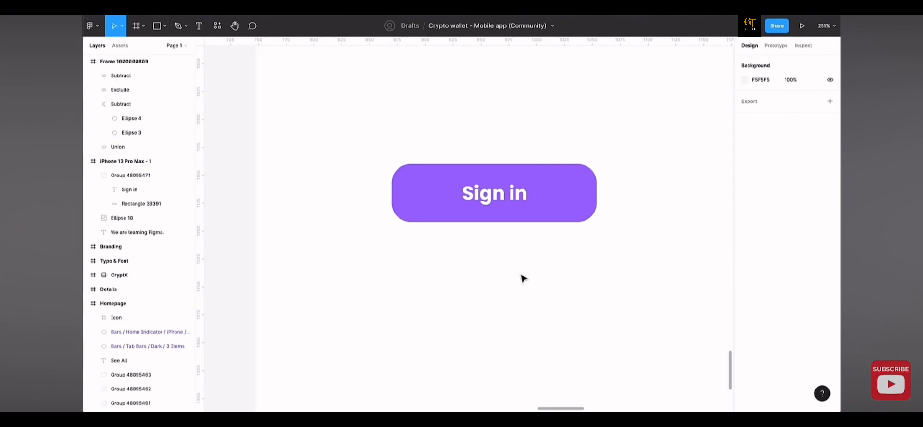
# Convert the "Sign in" button group to an auto layout frame and place a duplicate below it at Y 658.
pyautogui.click(509, 191)
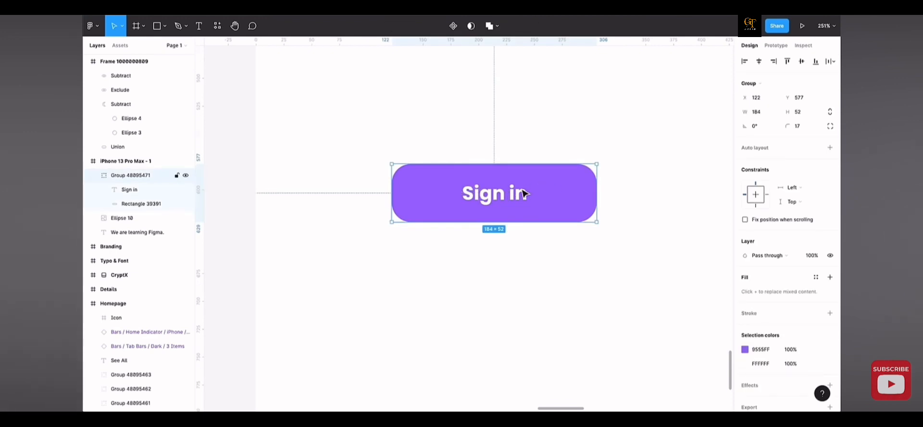
pyautogui.hotkey('shift', 'a')
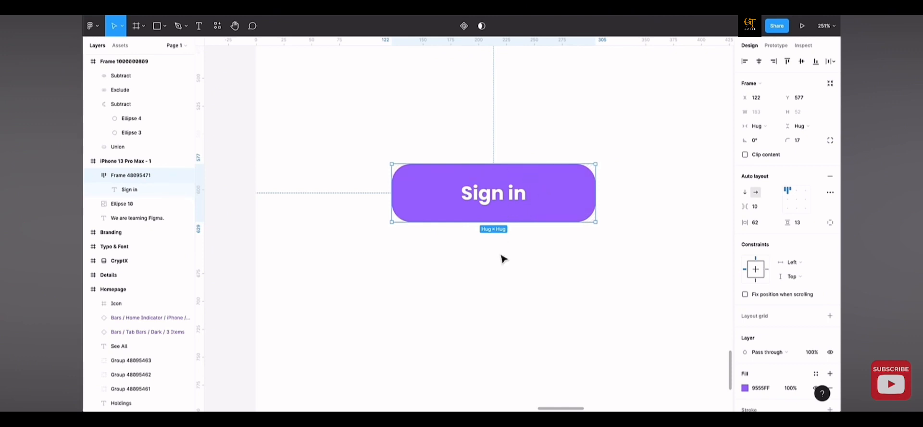
pyautogui.hotkey('ctrl', 'd')
pyautogui.moveTo(519, 208); pyautogui.dragTo(515, 274)
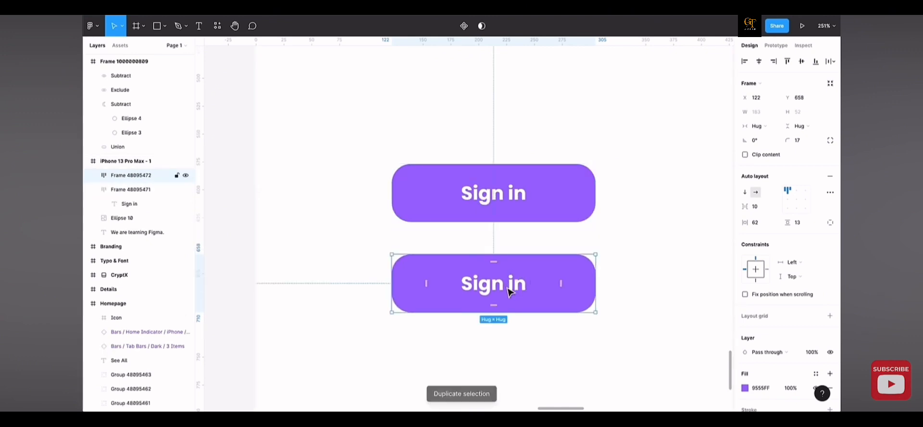
# Replace the text of the lower auto layout button with "Get Started".
pyautogui.doubleClick(487, 288)
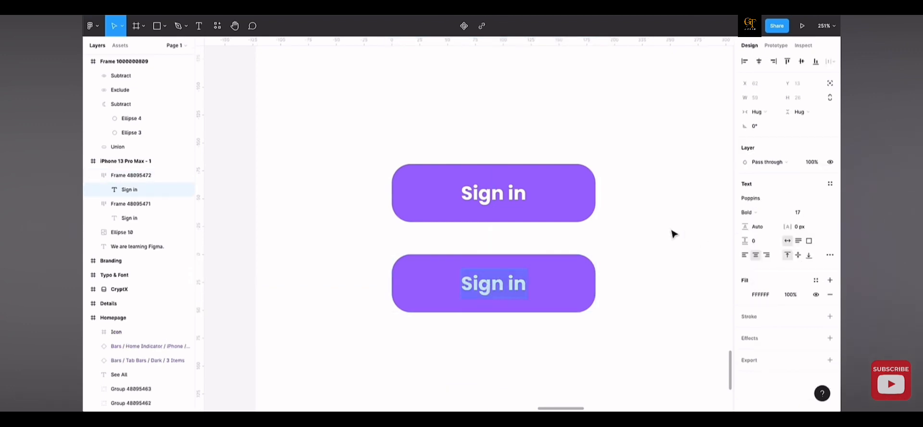
pyautogui.write('GET')
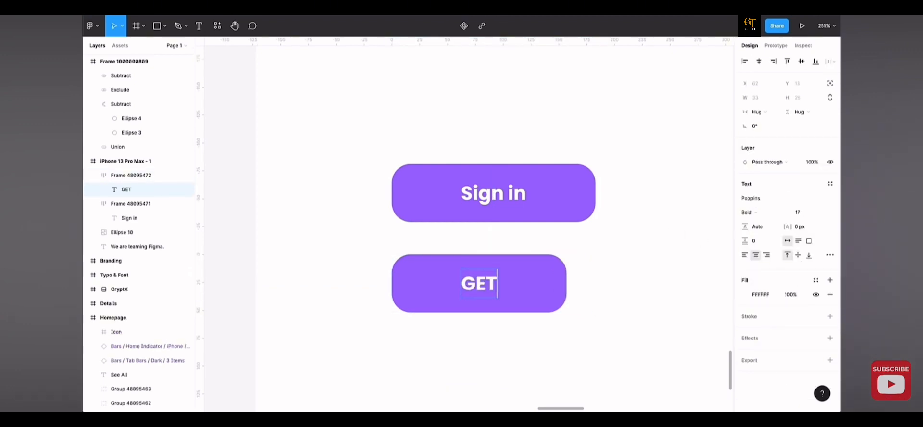
pyautogui.press('BackSpace')
pyautogui.press('BackSpace')
pyautogui.write('ets')
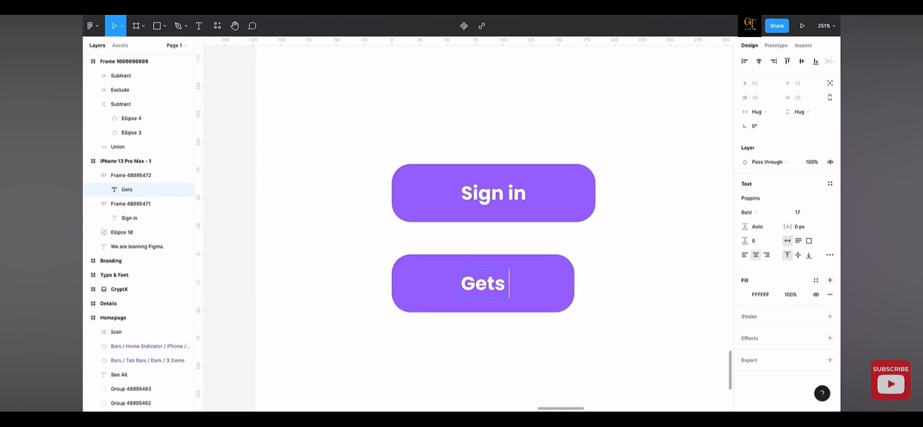
pyautogui.press('BackSpace')
pyautogui.write('Started')
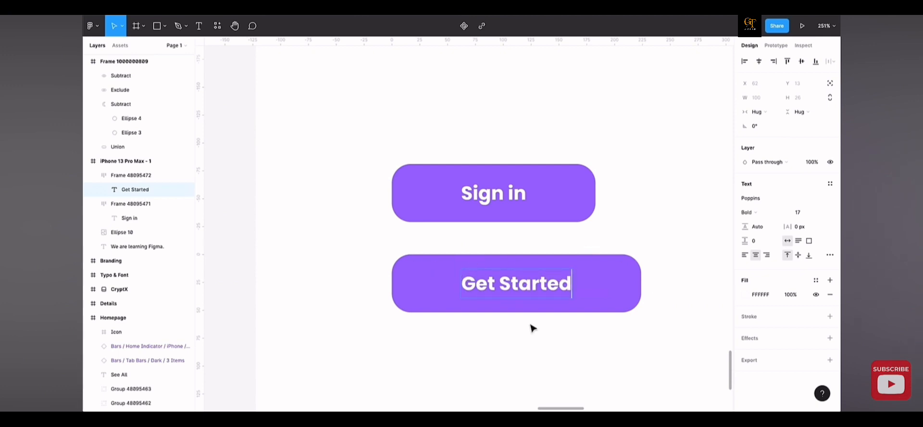
pyautogui.press('Escape')
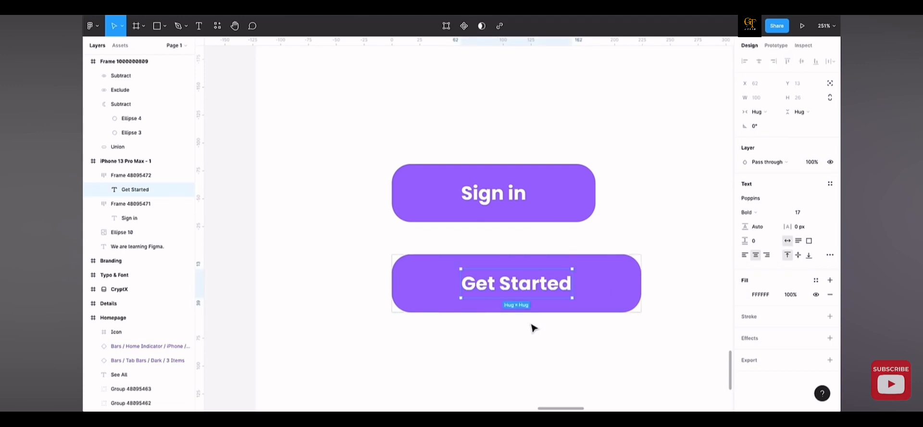
# Set the "Sign in" button's auto layout padding to 61 horizontally and 16 vertically.
pyautogui.click(499, 213)
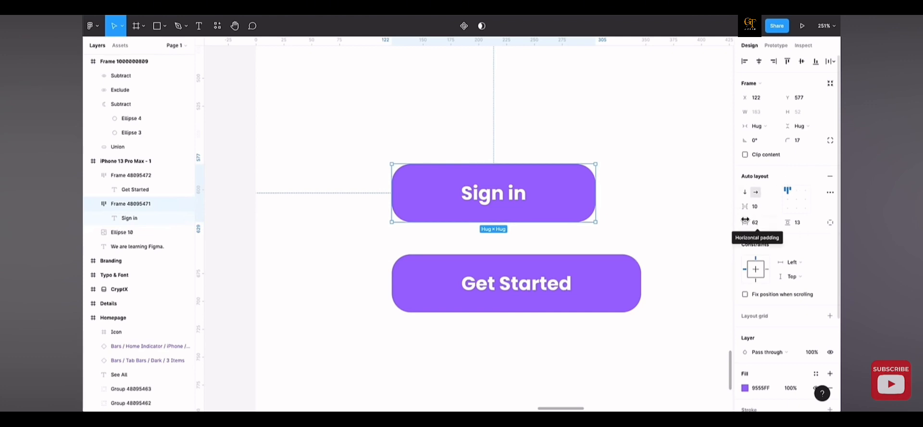
pyautogui.moveTo(747, 221); pyautogui.dragTo(793, 224)
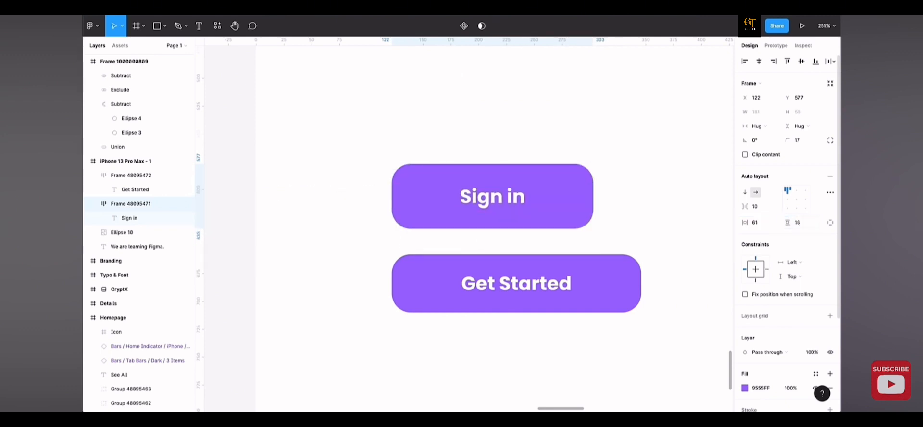
# Set the "Sign in" button's horizontal padding to 32 and centre its content, keeping the auto layout direction horizontal.
pyautogui.click(754, 221)
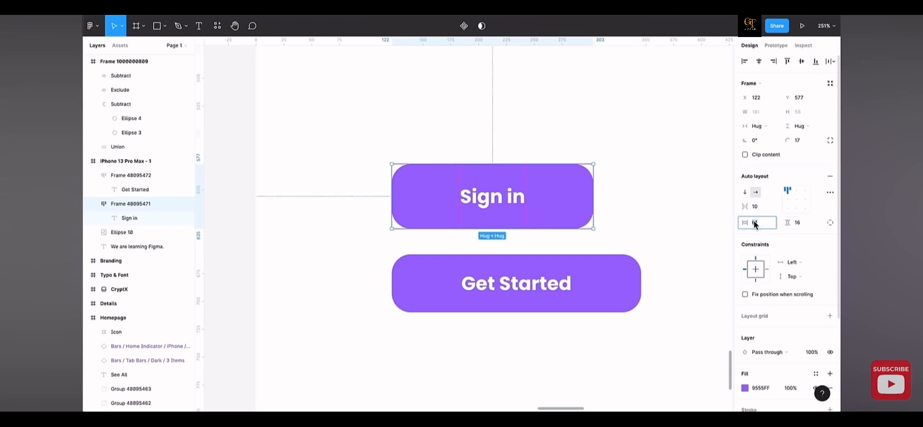
pyautogui.write('32')
pyautogui.press('Return')
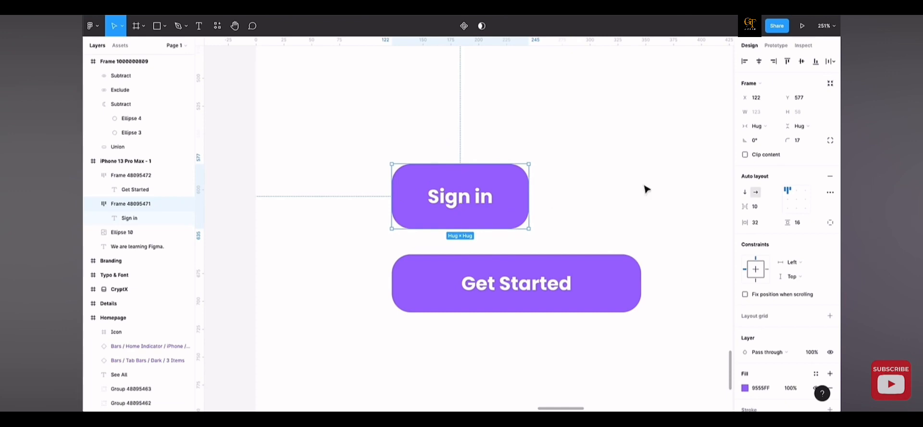
pyautogui.click(796, 199)
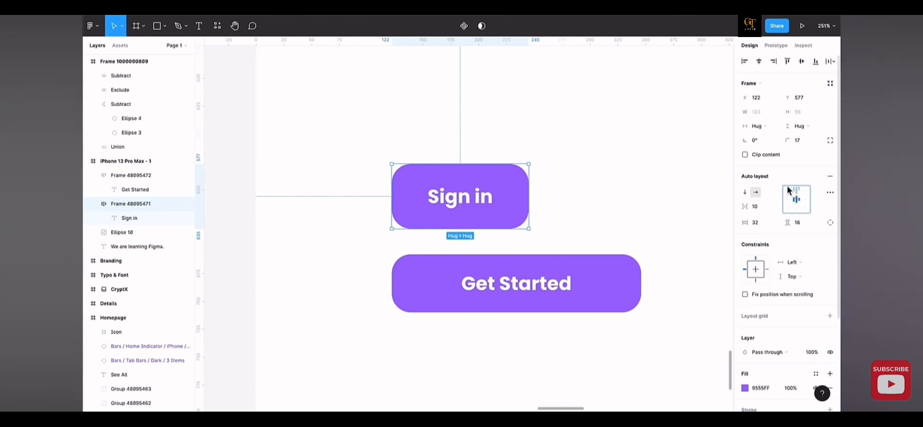
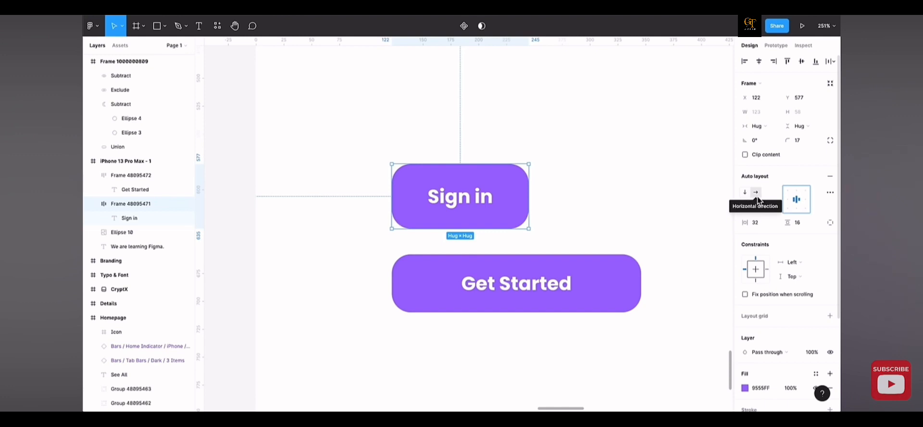
pyautogui.click(756, 193)
pyautogui.click(604, 213)
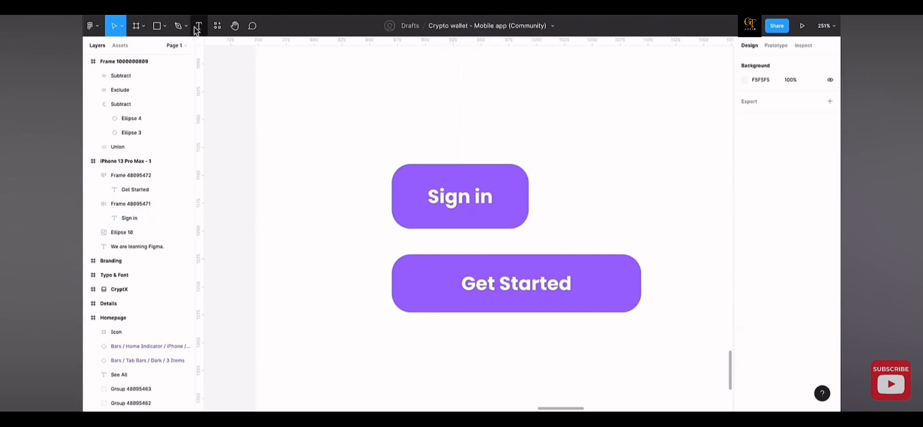
# Draw a vertical rectangle about 37 × 138 beside the buttons, round its corners to 11, and fill it with the buttons' purple 9555FF.
pyautogui.click(165, 27)
pyautogui.click(168, 47)
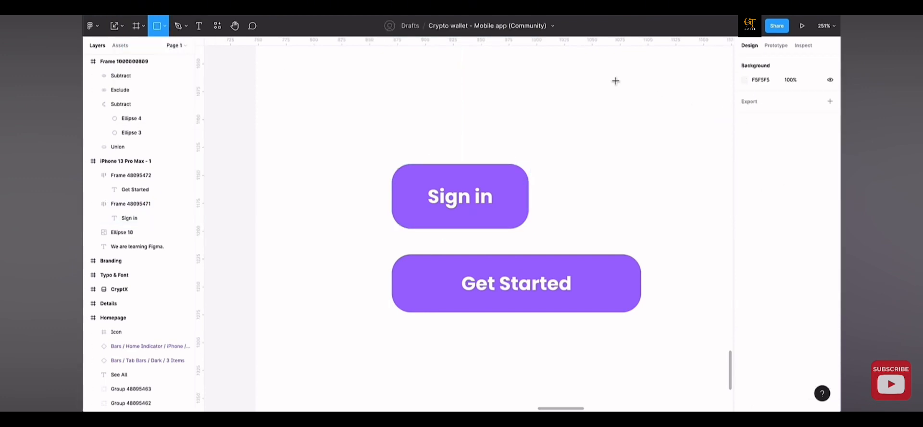
pyautogui.moveTo(611, 69)
pyautogui.mouseDown()
pyautogui.moveTo(640, 211)
pyautogui.moveTo(652, 222)
pyautogui.mouseUp()
pyautogui.moveTo(783, 113); pyautogui.dragTo(120, 111)
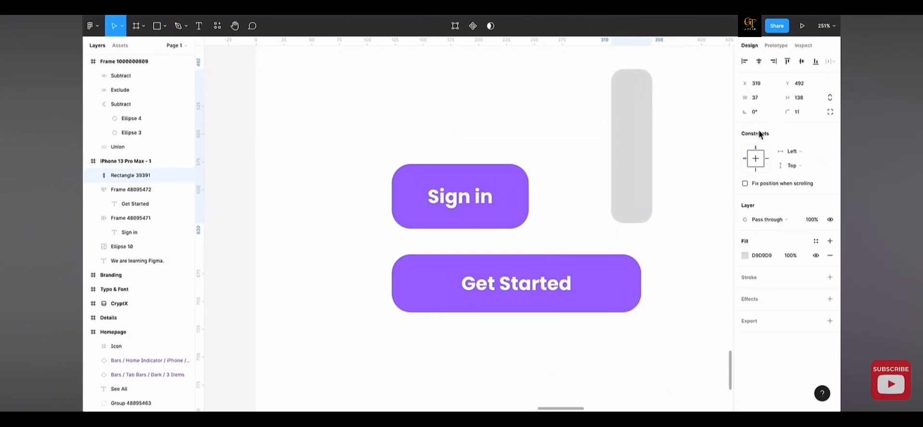
pyautogui.click(745, 255)
pyautogui.press('i')
pyautogui.click(610, 269)
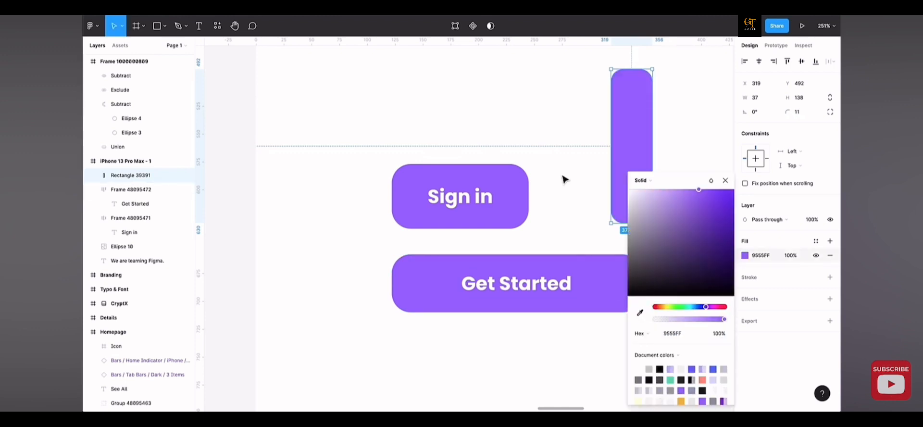
# Draw a circle about 17 × 17 near the top of the purple bar and place three duplicates evenly below it.
pyautogui.scroll(2, 625, 216)
pyautogui.hscroll(2, 625, 217)
pyautogui.click(164, 26)
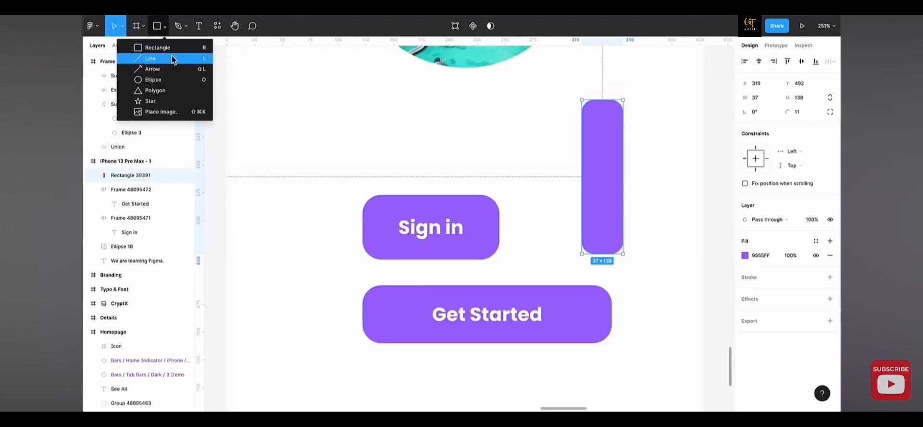
pyautogui.click(168, 75)
pyautogui.moveTo(594, 124)
pyautogui.mouseDown()
pyautogui.moveTo(623, 153)
pyautogui.moveTo(612, 141)
pyautogui.moveTo(603, 163)
pyautogui.mouseUp()
pyautogui.hotkey('ctrl', 'd')
pyautogui.hotkey('ctrl', 'd')
pyautogui.hotkey('ctrl', 'd')
# Select all four circles on the purple bar and set their fill to white.
pyautogui.keyDown('shift'); pyautogui.click(604, 178); pyautogui.keyUp('shift')
pyautogui.keyDown('shift'); pyautogui.click(602, 159); pyautogui.keyUp('shift')
pyautogui.keyDown('shift'); pyautogui.click(602, 132); pyautogui.keyUp('shift')
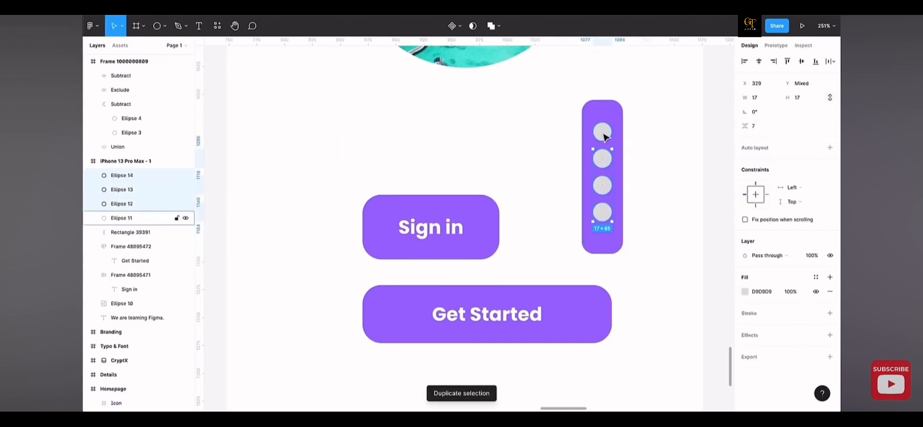
pyautogui.click(745, 291)
pyautogui.moveTo(671, 247); pyautogui.dragTo(596, 171)
pyautogui.click(644, 138)
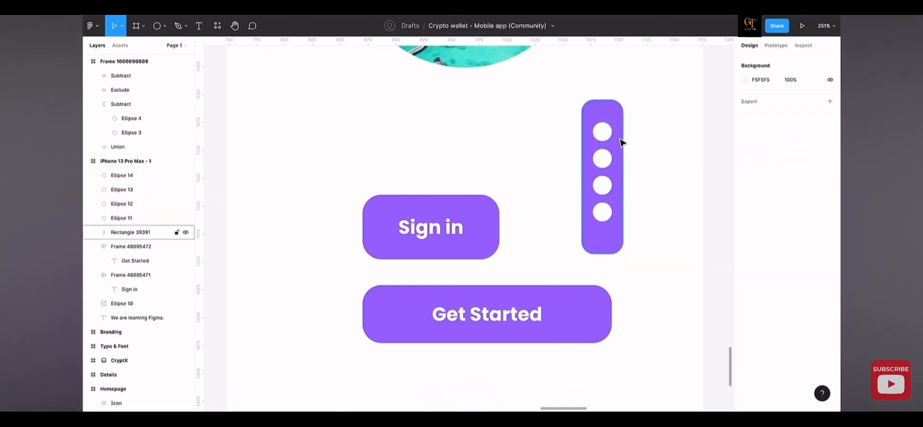
# Convert the purple bar and its circles to a vertical auto layout frame with an item spacing of 14.
pyautogui.scroll(5, 625, 144)
pyautogui.moveTo(647, 113); pyautogui.dragTo(541, 333)
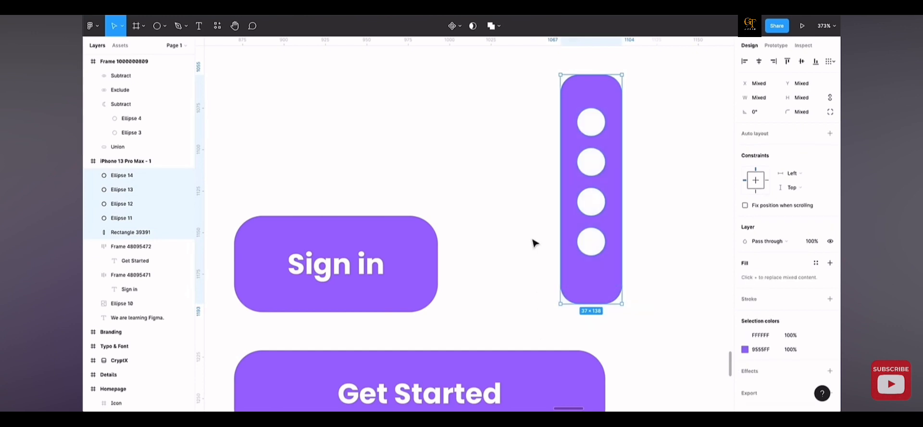
pyautogui.hotkey('shift', 'a')
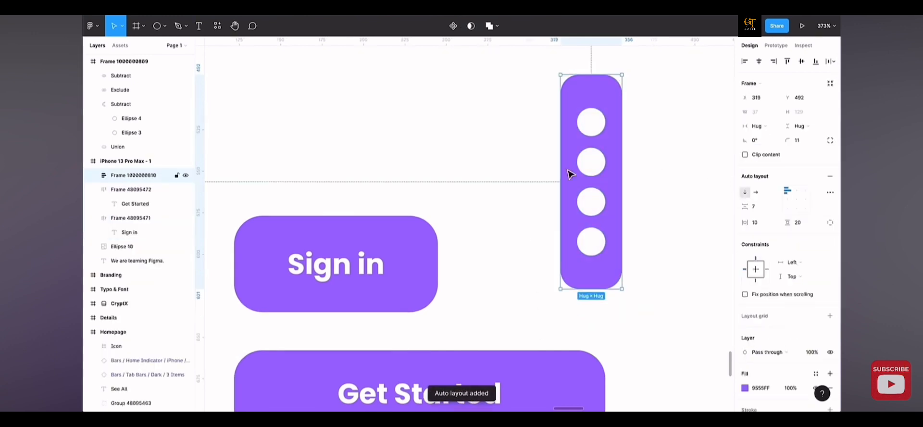
pyautogui.click(744, 193)
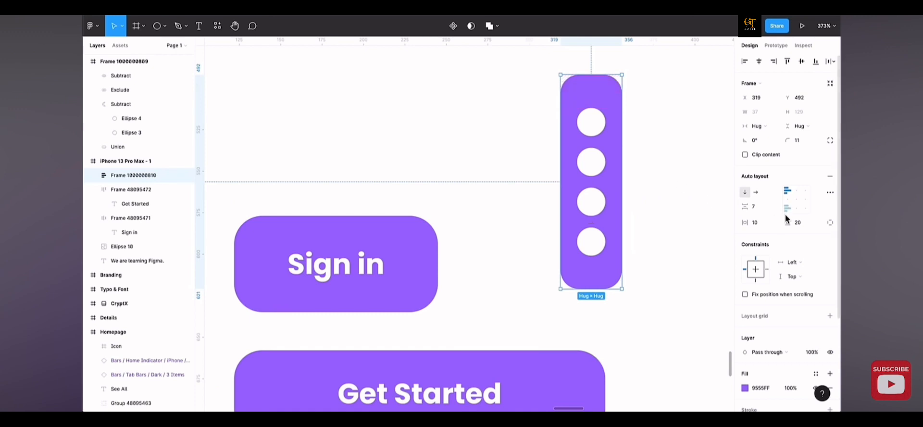
pyautogui.moveTo(748, 206); pyautogui.dragTo(742, 207)
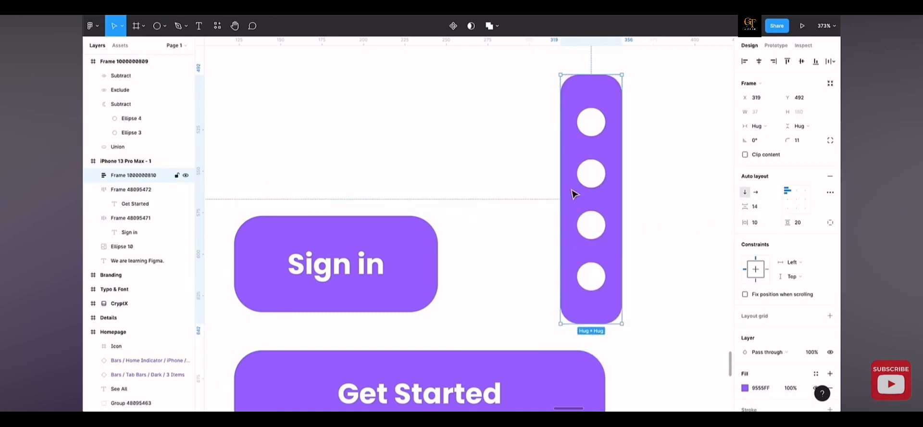
# Delete the second circle from the vertical auto layout bar.
pyautogui.doubleClick(592, 177)
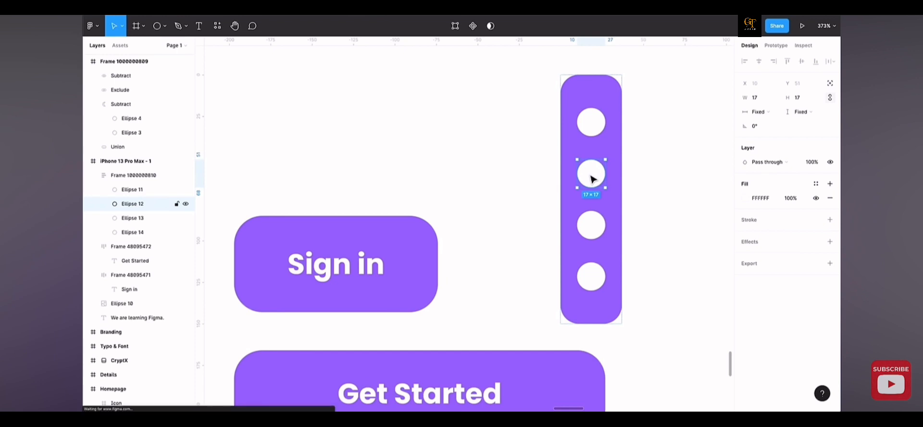
pyautogui.press('Delete')
pyautogui.click(587, 170)
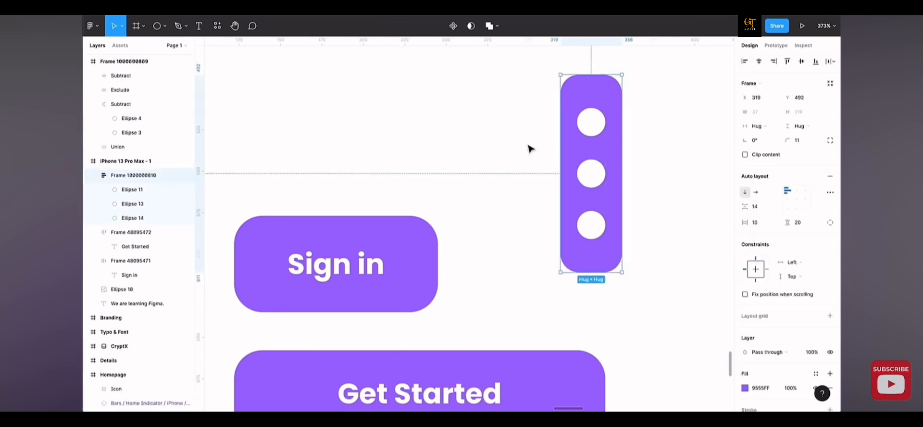
# Draw a square about 15 × 15 and insert it between the lower two circles of the vertical auto layout bar.
pyautogui.click(167, 27)
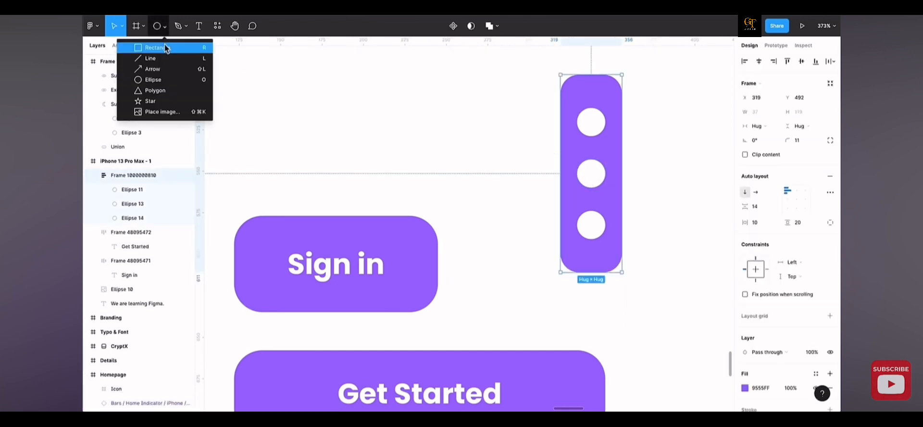
pyautogui.click(170, 53)
pyautogui.moveTo(489, 139)
pyautogui.mouseDown()
pyautogui.moveTo(595, 211)
pyautogui.moveTo(595, 202)
pyautogui.moveTo(604, 205)
pyautogui.moveTo(593, 146)
pyautogui.moveTo(585, 157)
pyautogui.moveTo(595, 155)
pyautogui.moveTo(581, 152)
pyautogui.moveTo(603, 152)
pyautogui.moveTo(586, 157)
pyautogui.moveTo(587, 204)
pyautogui.mouseUp()
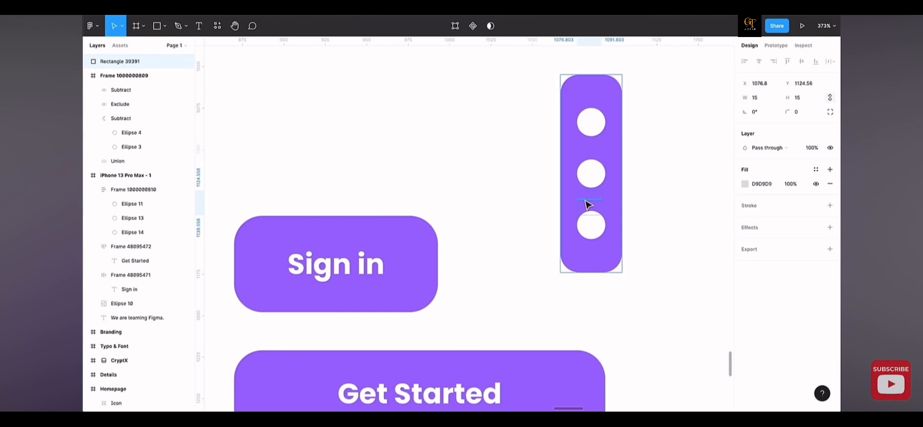
pyautogui.moveTo(587, 204); pyautogui.dragTo(588, 207)
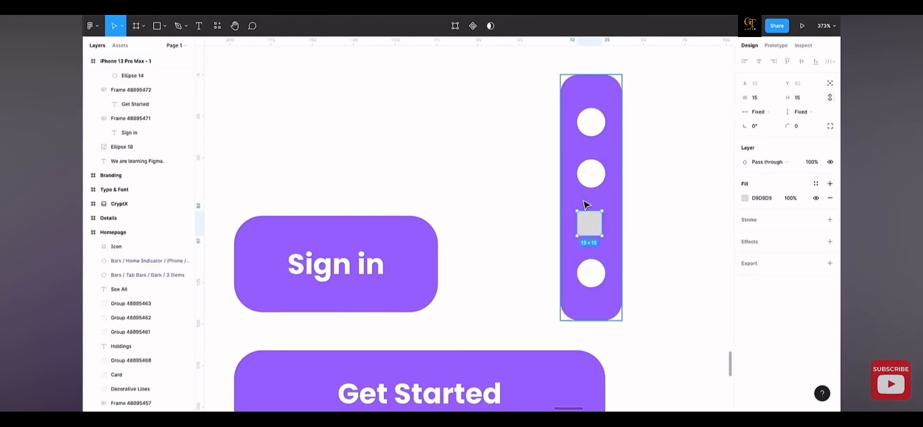
pyautogui.click(618, 208)
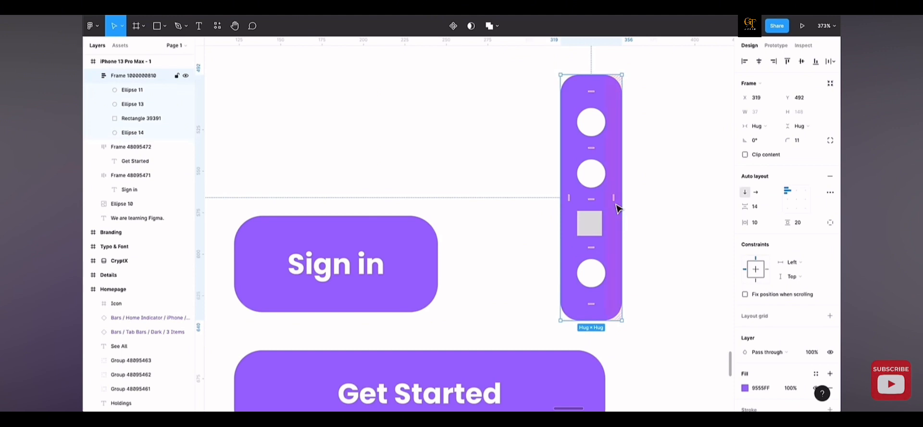
# Move the user icon from the Trading screen's tab bar into the "Sign in" auto layout button, ahead of its text.
pyautogui.scroll(-5, 651, 207)
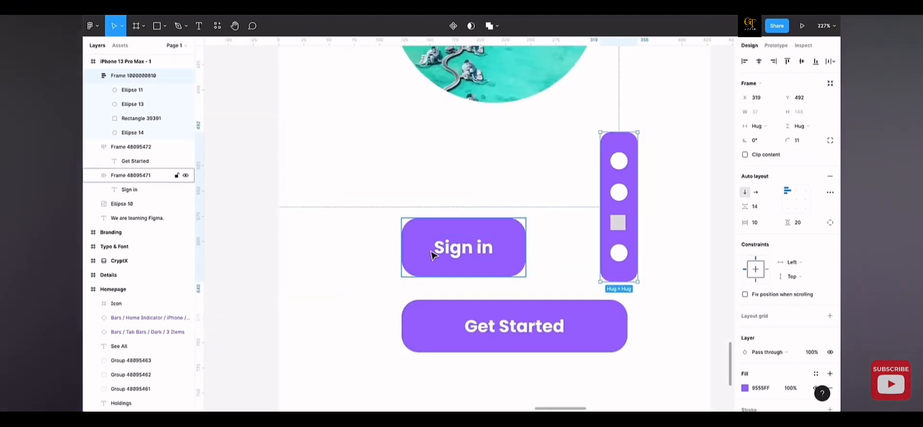
pyautogui.hscroll(-10, 429, 254)
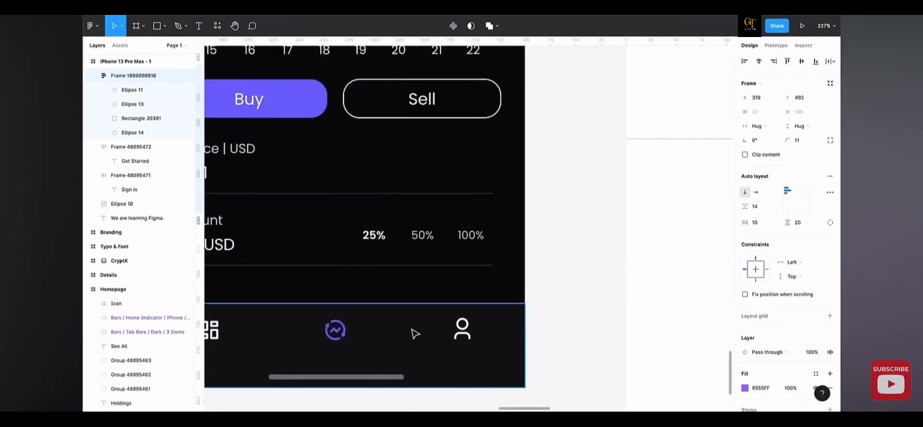
pyautogui.doubleClick(464, 331)
pyautogui.doubleClick(461, 330)
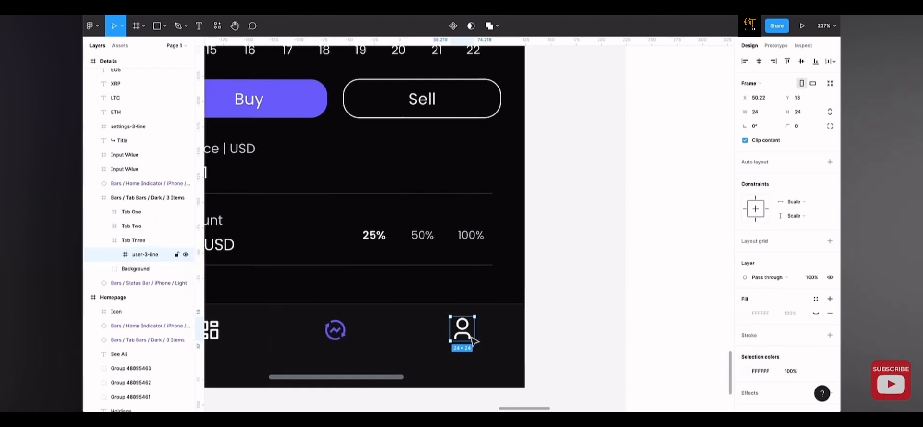
pyautogui.scroll(-3, 477, 323)
pyautogui.moveTo(470, 326); pyautogui.dragTo(634, 251)
pyautogui.scroll(3, 600, 273)
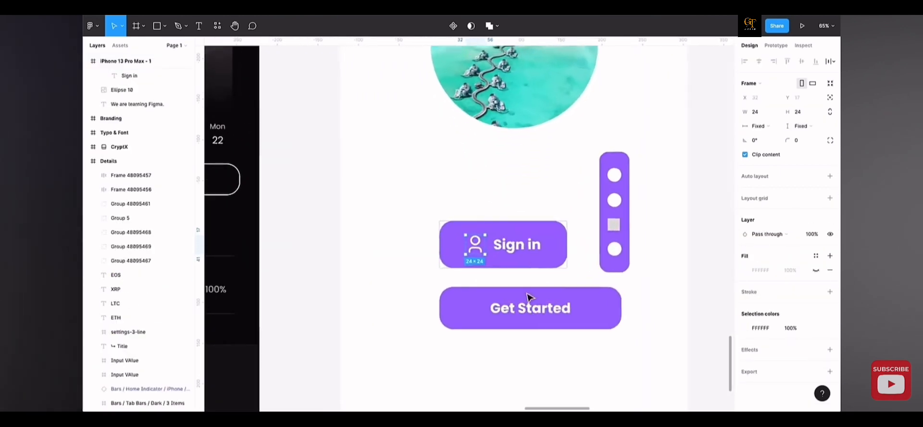
pyautogui.scroll(5, 577, 259)
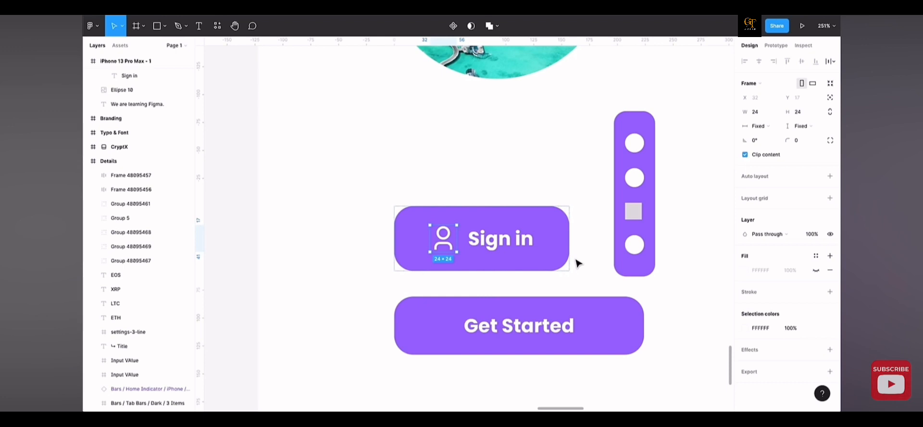
# Delete the "Get Started" button and the vertical purple bar from the iPhone frame.
pyautogui.scroll(-4, 576, 262)
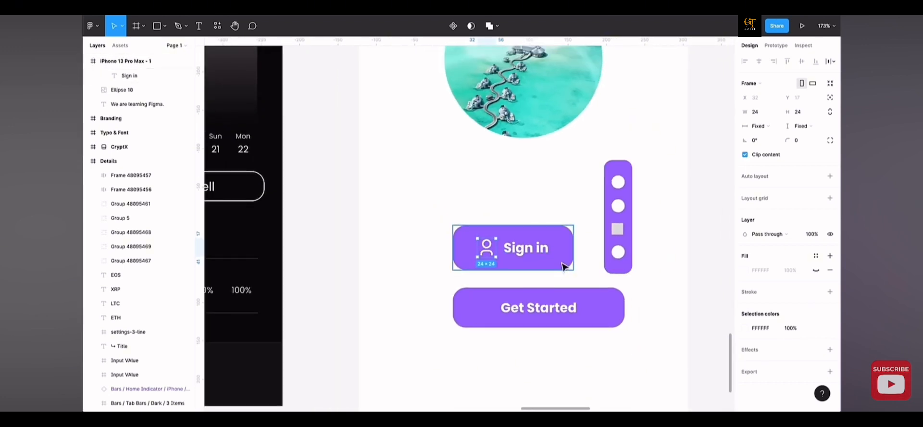
pyautogui.scroll(-4, 567, 268)
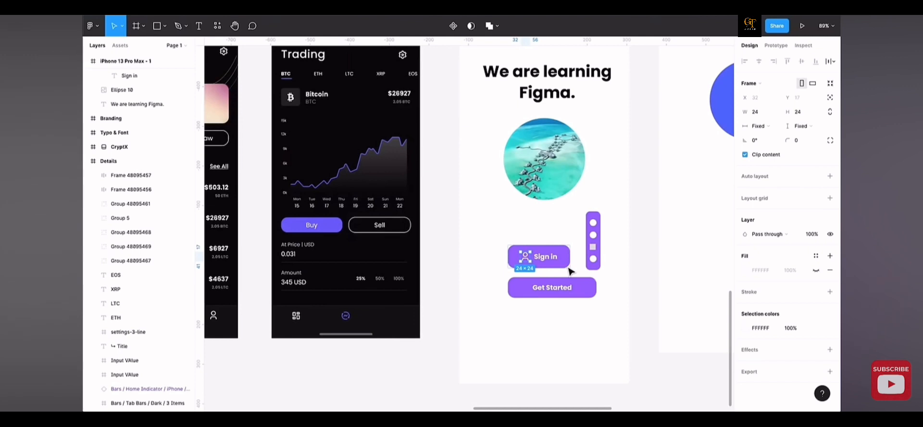
pyautogui.click(568, 268)
pyautogui.scroll(4, 569, 269)
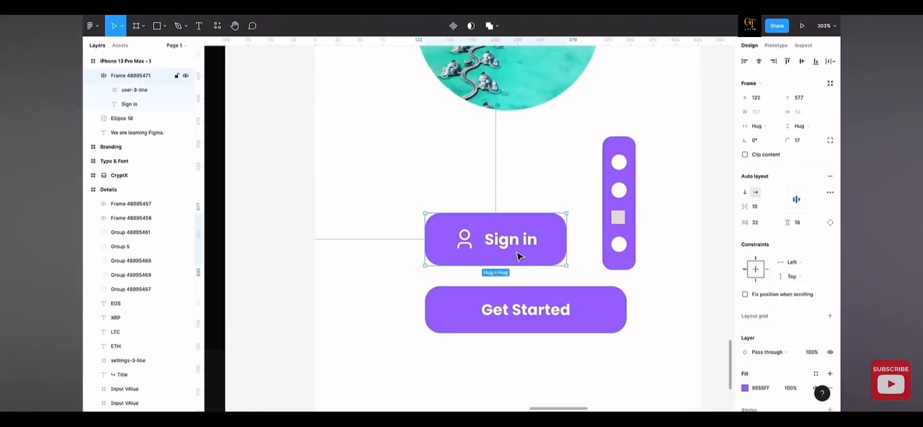
pyautogui.click(561, 308)
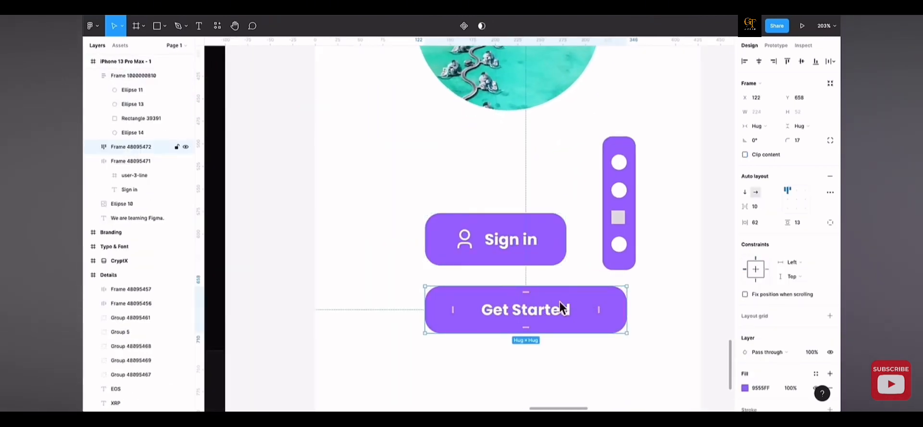
pyautogui.press('Delete')
pyautogui.click(622, 192)
pyautogui.press('Delete')
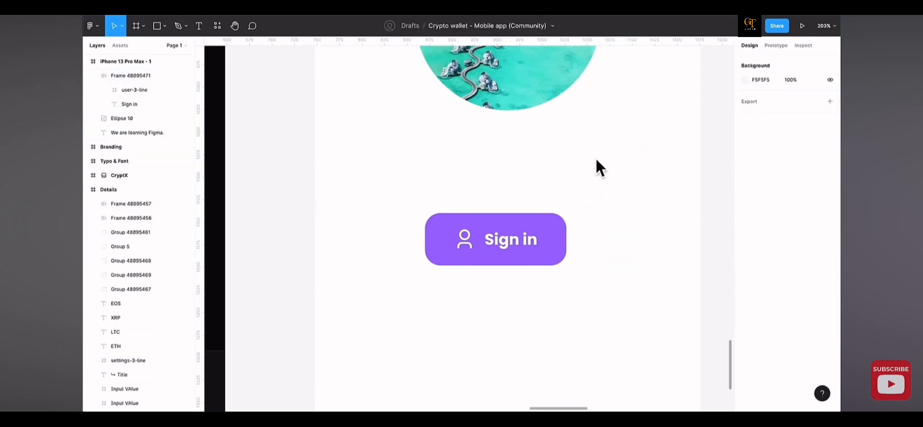
# Move the "Sign in" button to the lower centre of the iPhone frame, at about X 135, Y 815.
pyautogui.click(485, 262)
pyautogui.moveTo(486, 264); pyautogui.dragTo(515, 292)
pyautogui.scroll(-3, 515, 297)
pyautogui.scroll(-2, 515, 297)
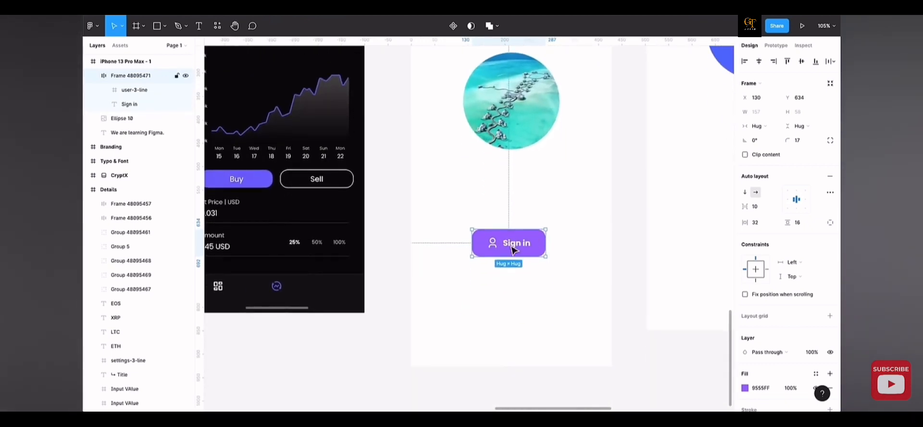
pyautogui.moveTo(511, 246); pyautogui.dragTo(510, 324)
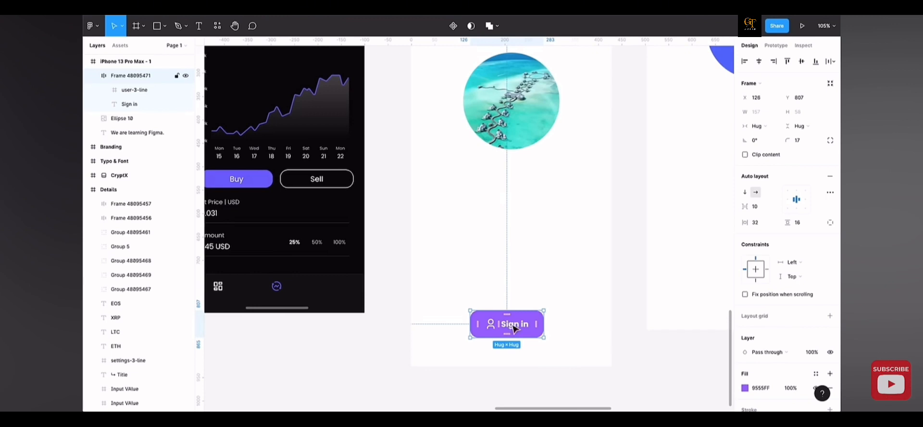
pyautogui.moveTo(511, 324); pyautogui.dragTo(513, 330)
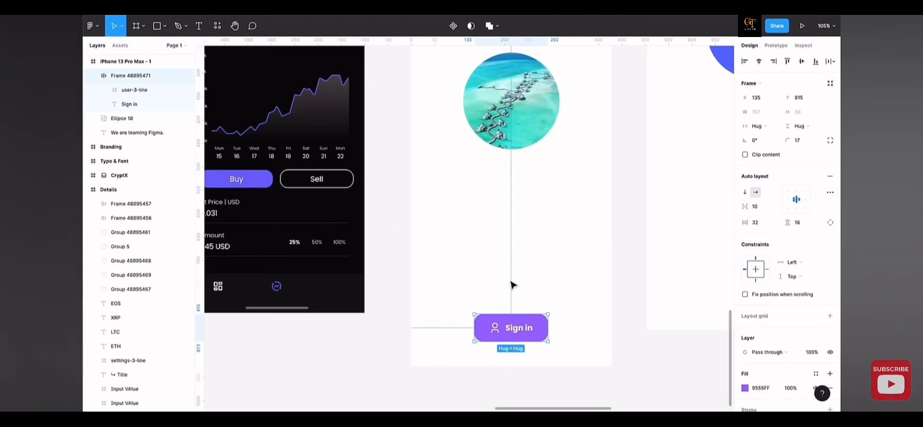
pyautogui.keyDown('ctrl'); pyautogui.scroll(3, 511, 284); pyautogui.keyUp('ctrl')
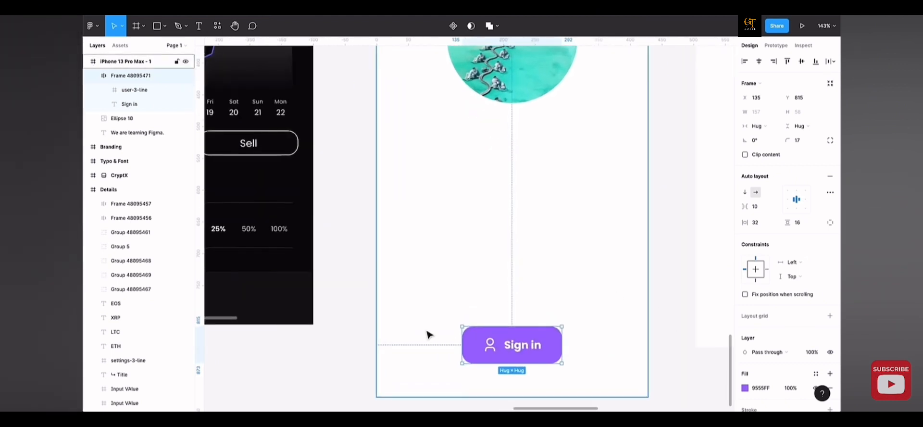
# Duplicate the iPhone frame that holds the heading, the circular image and the "Sign in" button.
pyautogui.keyDown('ctrl'); pyautogui.scroll(-5, 436, 339); pyautogui.keyUp('ctrl')
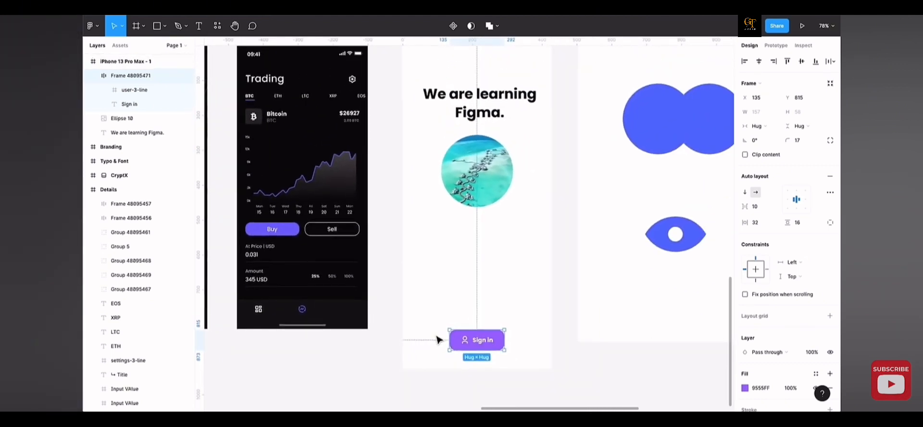
pyautogui.scroll(1, 438, 339)
pyautogui.hscroll(1, 437, 336)
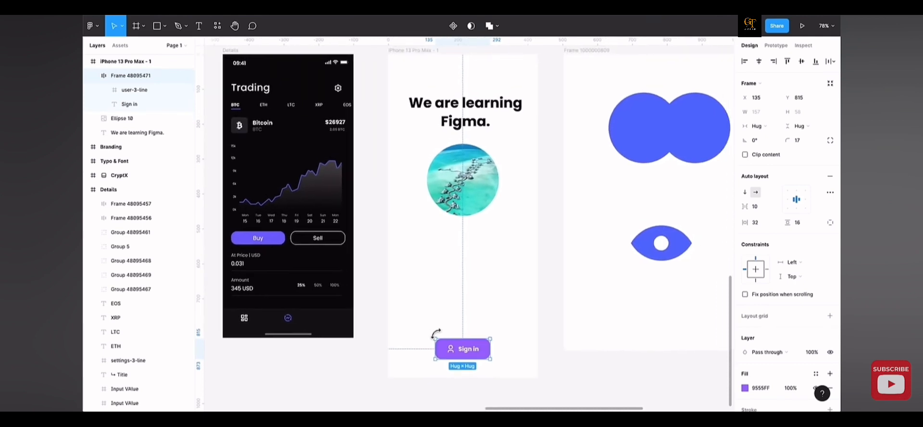
pyautogui.hscroll(3, 418, 355)
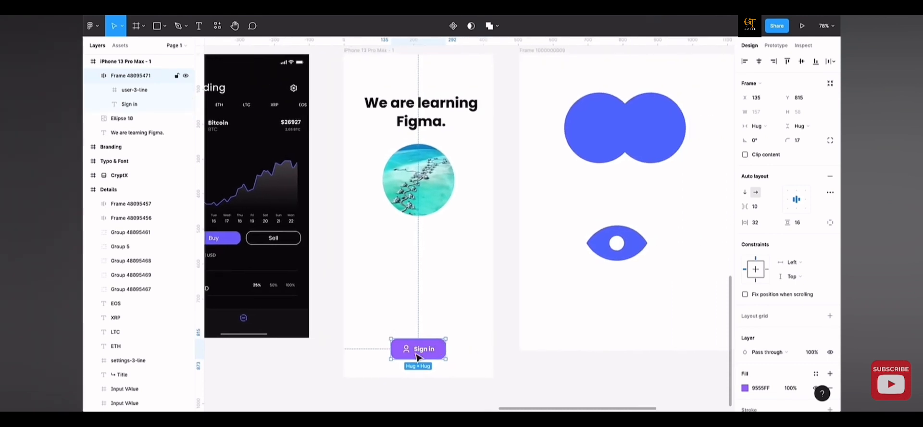
pyautogui.scroll(-5, 410, 358)
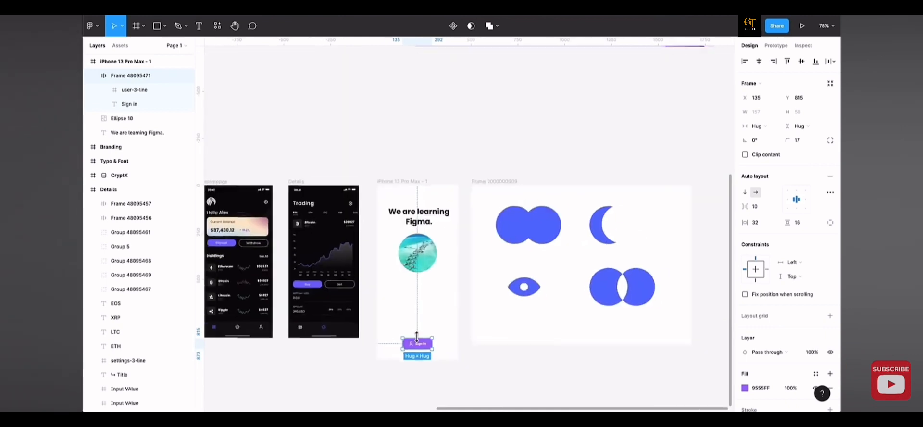
pyautogui.click(403, 185)
pyautogui.hotkey('ctrl', 'd')
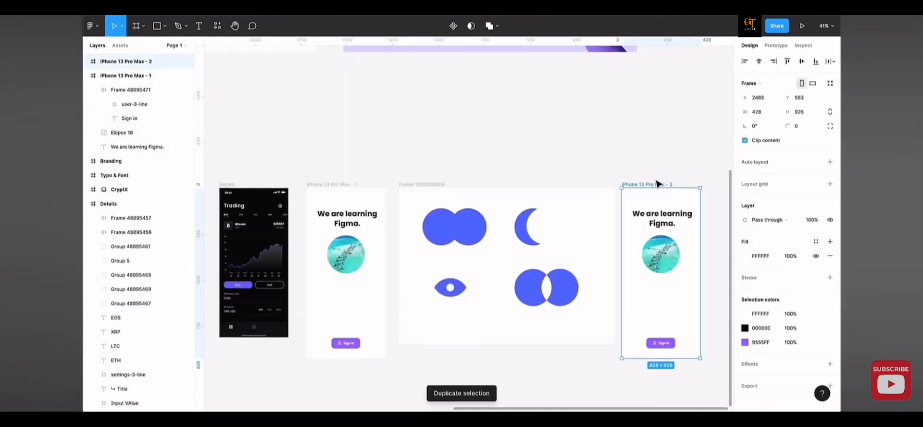
# Delete the "Sign in" button, the circular image and the "We are learning Figma." heading from the duplicate iPhone frame.
pyautogui.press('Escape')
pyautogui.click(661, 261)
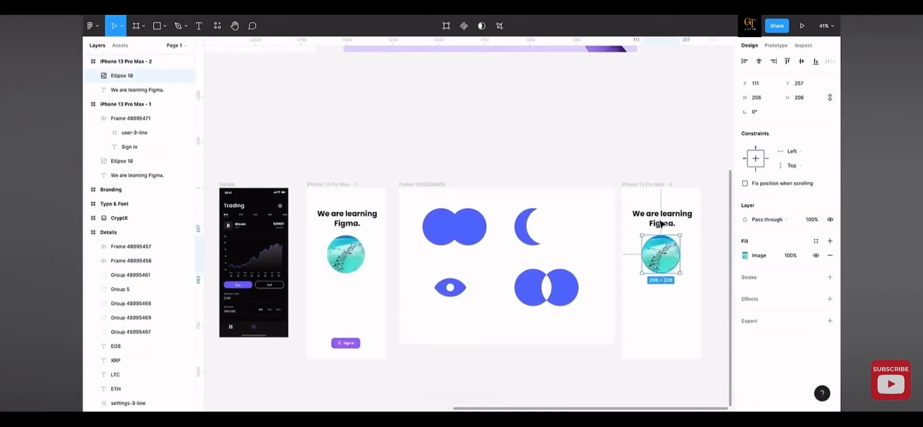
pyautogui.press('Delete')
pyautogui.click(659, 217)
pyautogui.press('Delete')
# Paste the "Sign in" button into the emptied iPhone frame, inspect it, and remove it again.
pyautogui.hotkey('ctrl', 'v')
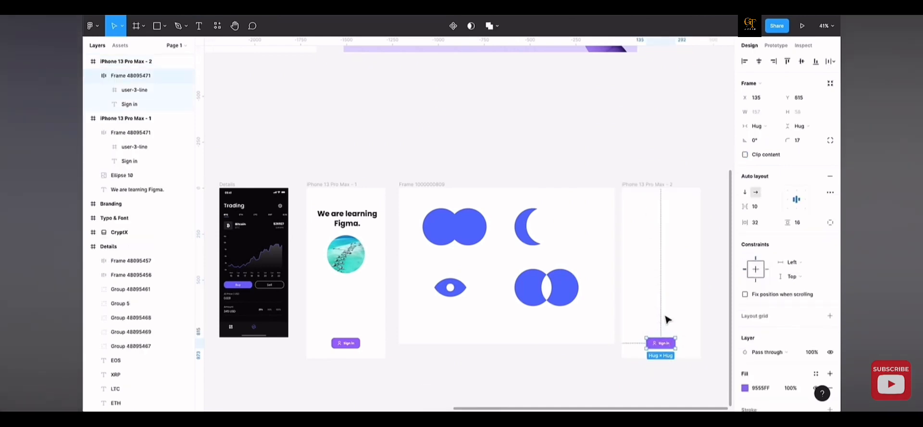
pyautogui.scroll(5, 669, 363)
pyautogui.scroll(5, 671, 364)
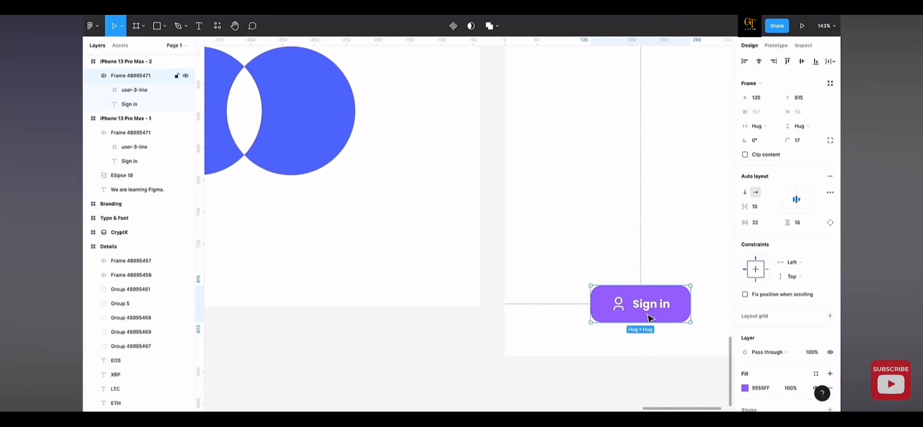
pyautogui.moveTo(685, 313)
pyautogui.click(677, 278)
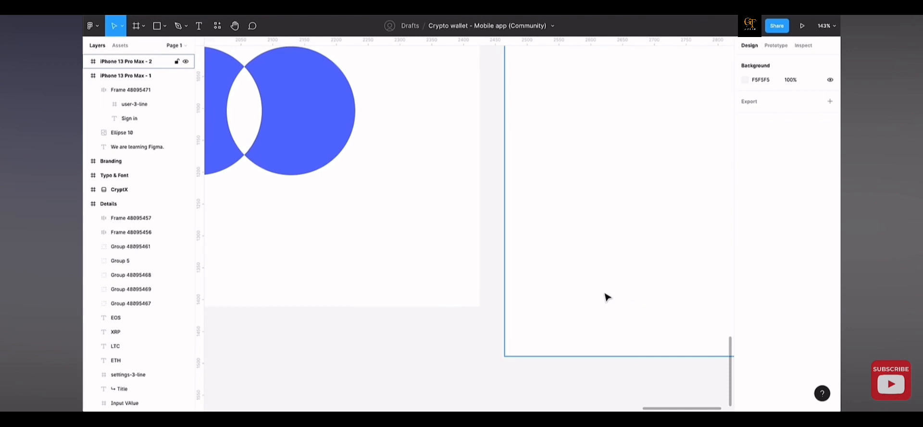
# Turn the "Sign in" button in the original iPhone frame into a component and rename it "Primary Button".
pyautogui.scroll(-5, 605, 296)
pyautogui.hscroll(-3, 576, 295)
pyautogui.hscroll(-5, 551, 293)
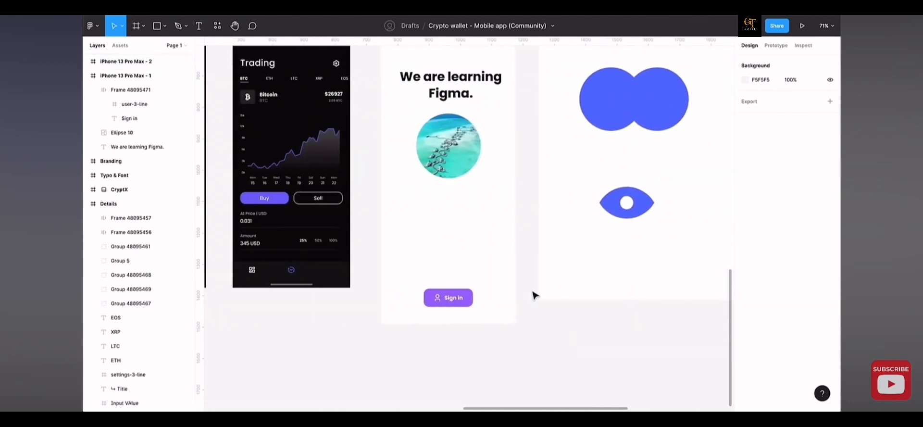
pyautogui.scroll(5, 442, 296)
pyautogui.scroll(5, 443, 296)
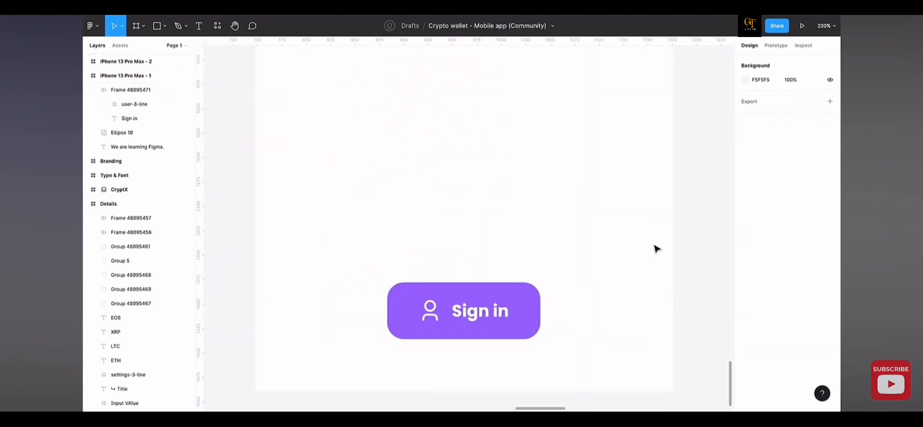
pyautogui.click(499, 302)
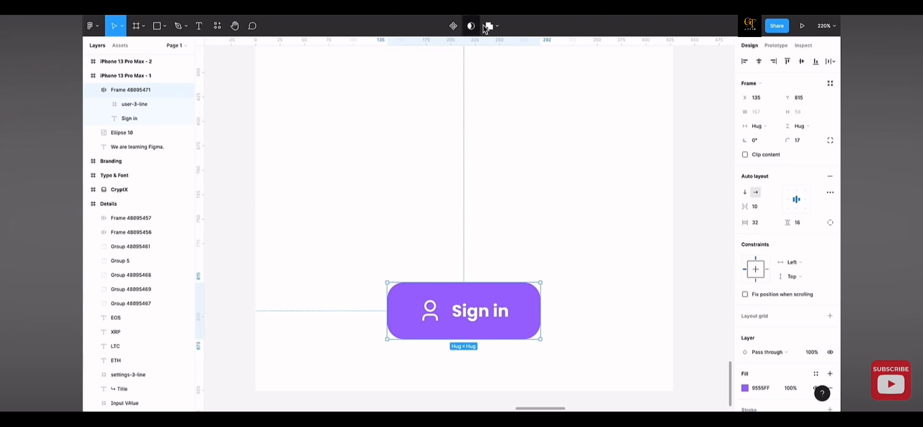
pyautogui.click(453, 28)
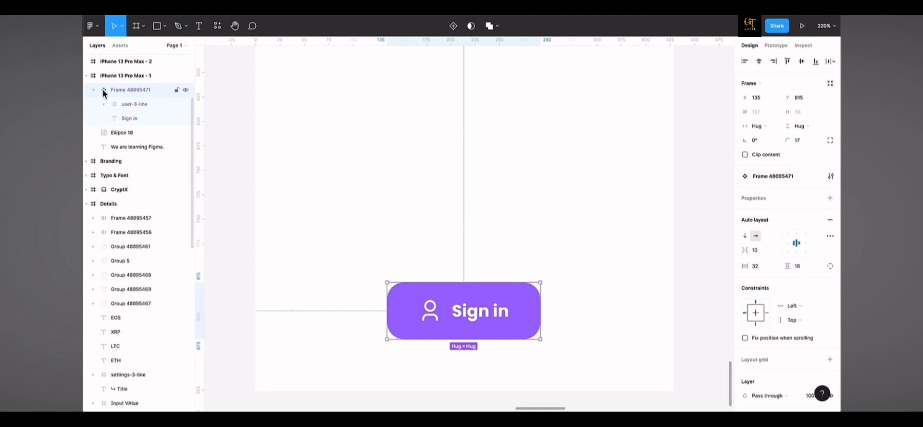
pyautogui.doubleClick(124, 89)
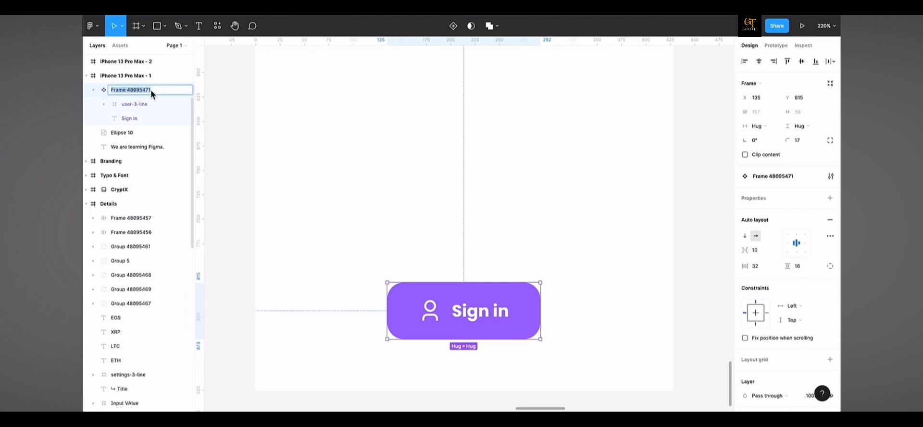
pyautogui.write('Primary Button')
pyautogui.press('Return')
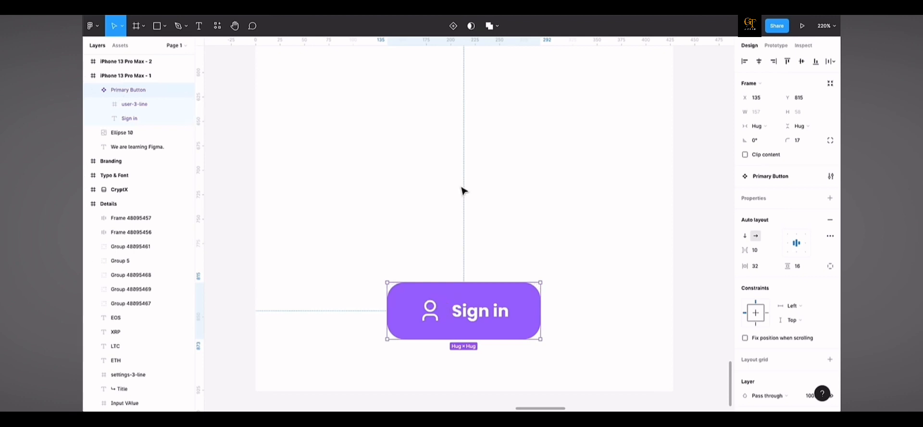
# Duplicate the Primary Button component as an instance, place it directly above at about Y 688, and compare the two in the layers.
pyautogui.hotkey('ctrl', 'd')
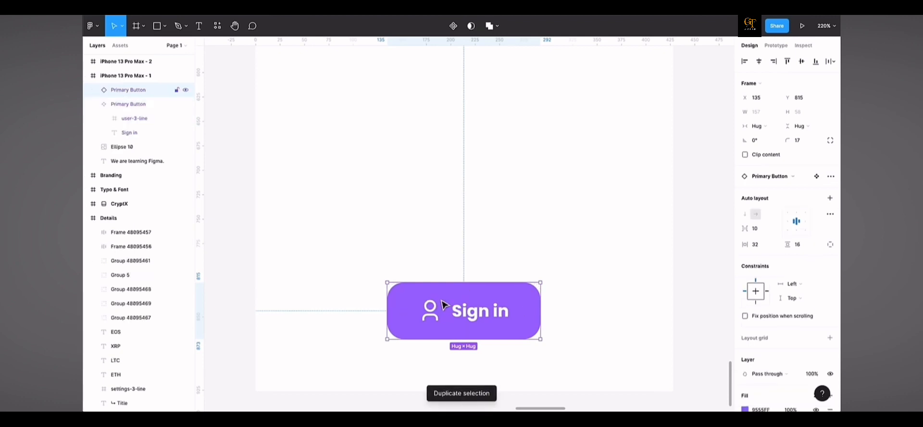
pyautogui.moveTo(445, 303); pyautogui.dragTo(453, 180)
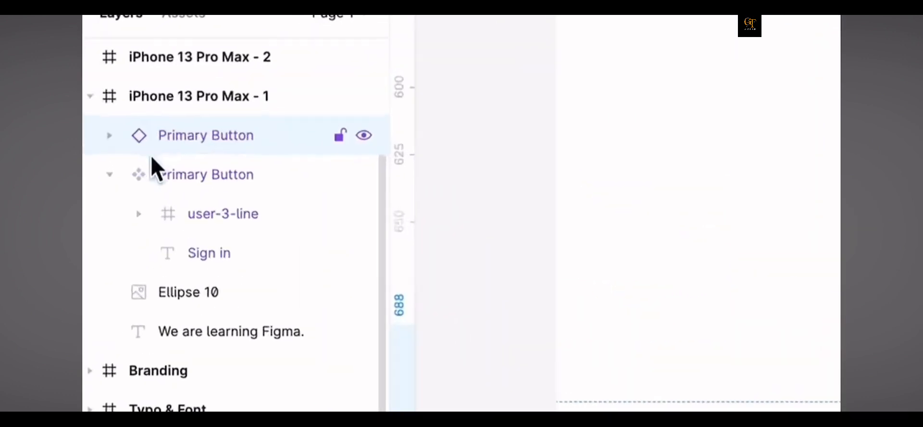
pyautogui.click(138, 162)
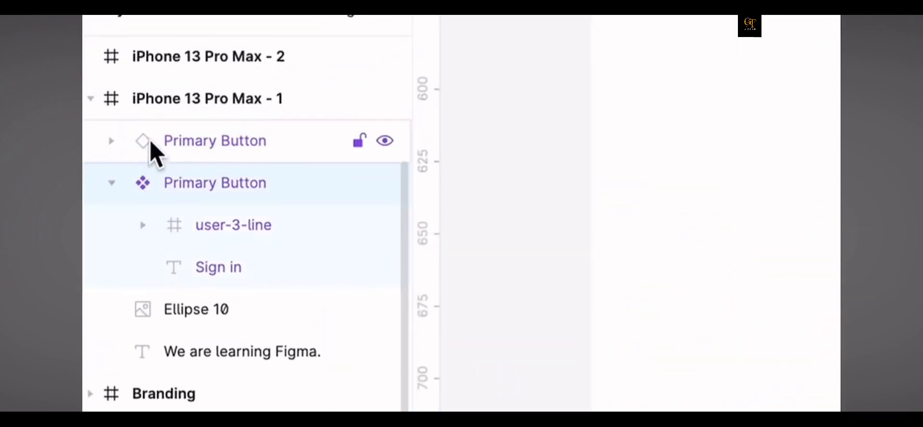
pyautogui.click(147, 148)
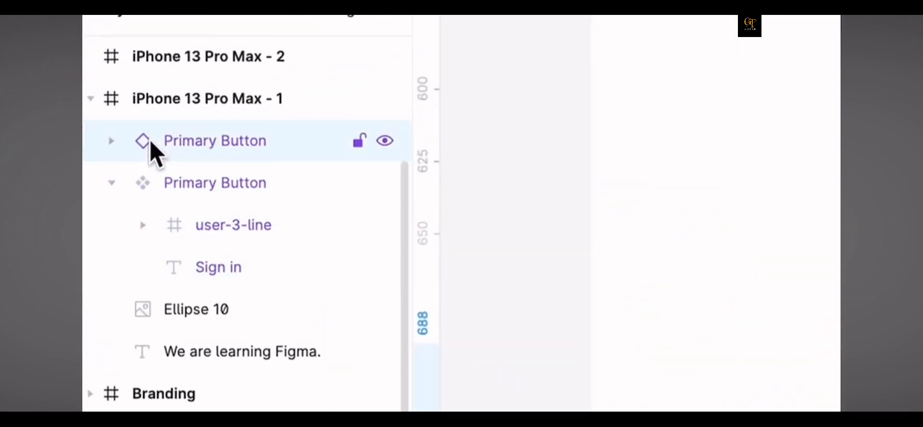
pyautogui.click(136, 185)
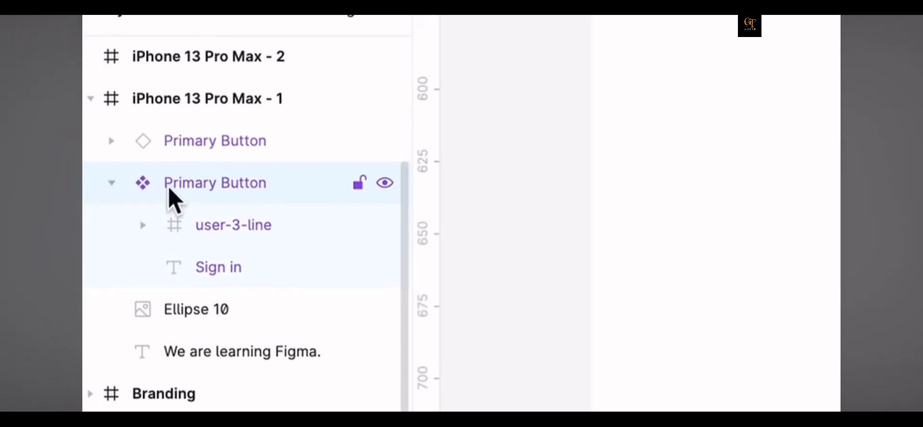
pyautogui.click(144, 150)
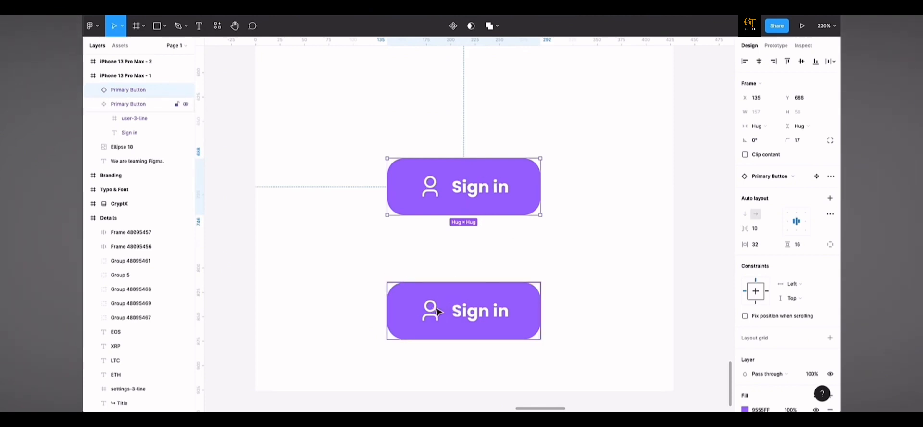
pyautogui.click(436, 311)
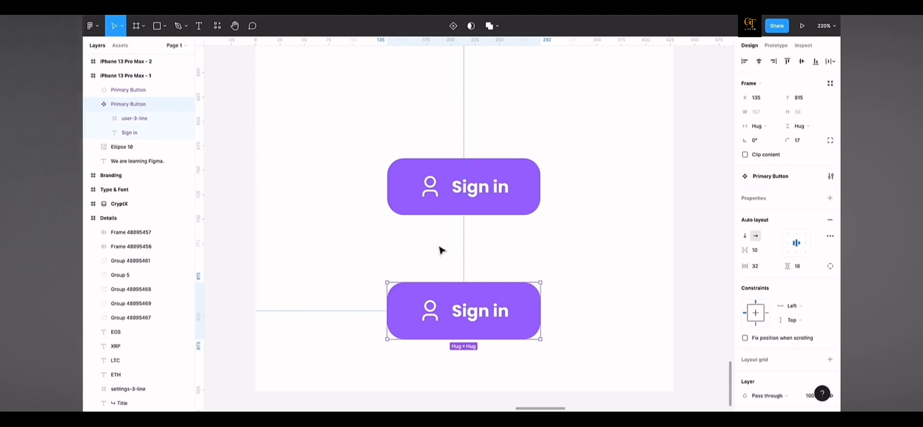
# Duplicate the blank iPhone 13 Pro Max - 2 frame twice, giving three blank frames side by side.
pyautogui.scroll(-10, 469, 228)
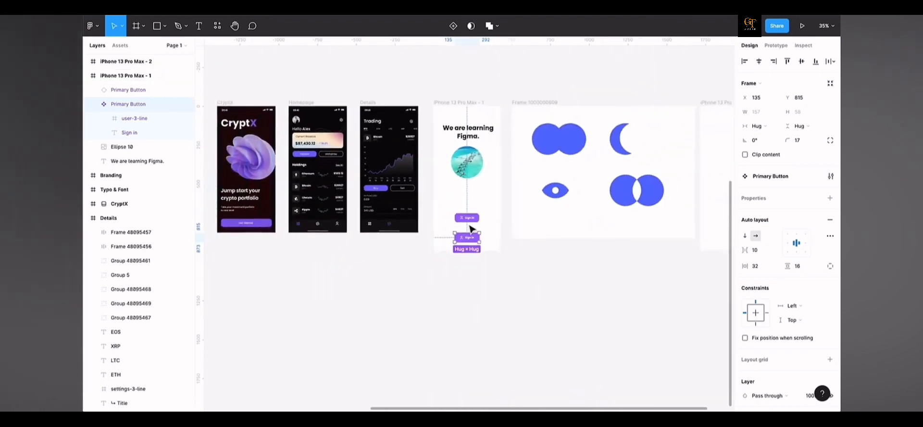
pyautogui.hscroll(5, 471, 228)
pyautogui.click(493, 103)
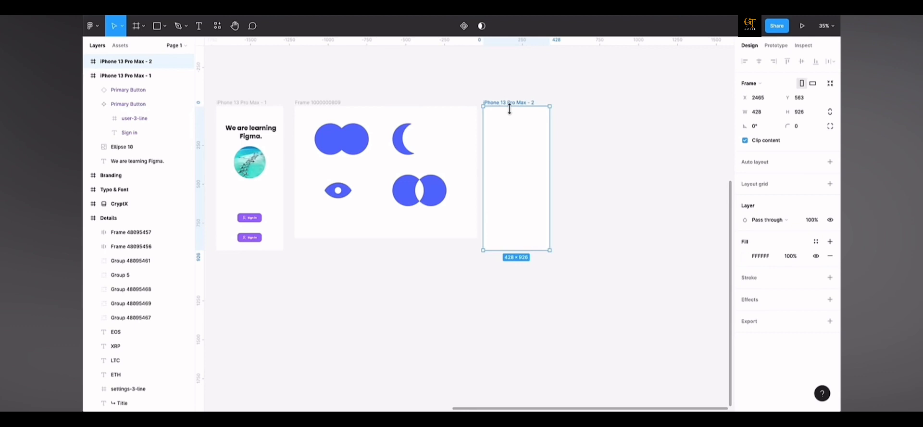
pyautogui.hotkey('ctrl', 'd')
pyautogui.hotkey('ctrl', 'd')
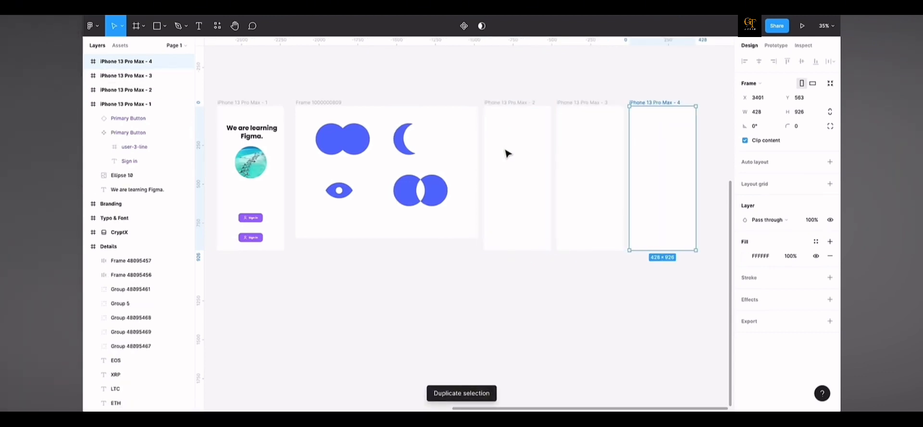
# Add an instance of the local Primary Button component to each of the three blank iPhone frames.
pyautogui.hscroll(-3, 509, 151)
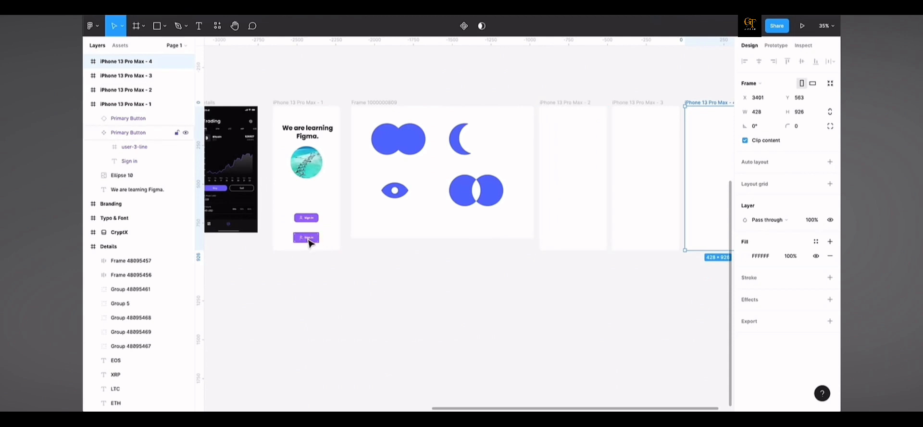
pyautogui.click(123, 46)
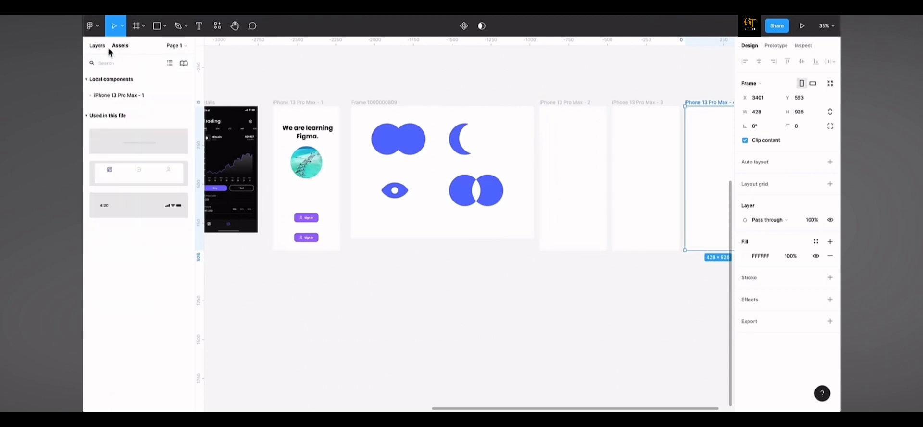
pyautogui.click(89, 95)
pyautogui.moveTo(105, 127); pyautogui.dragTo(571, 232)
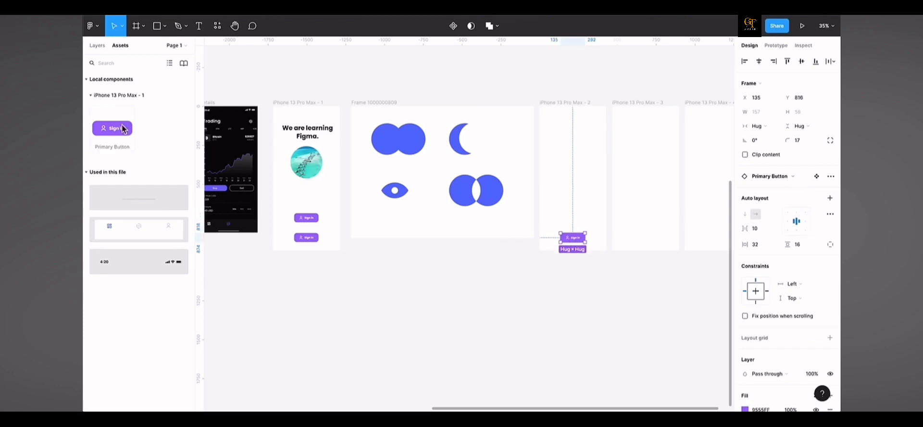
pyautogui.moveTo(118, 128); pyautogui.dragTo(645, 228)
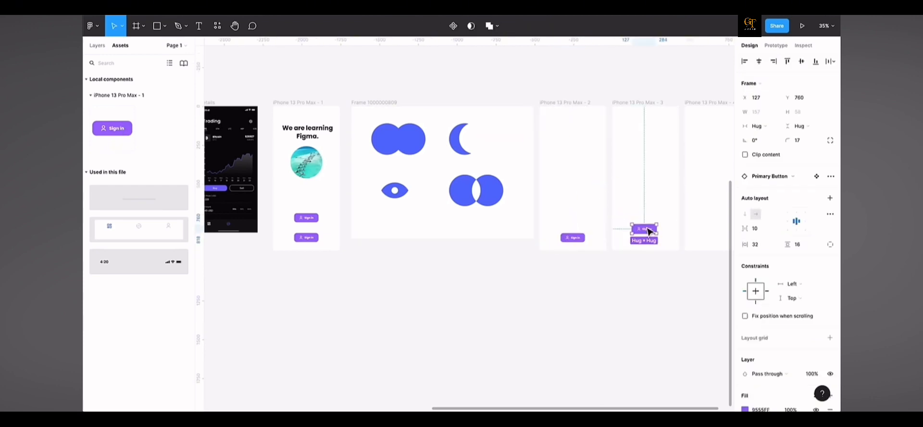
pyautogui.moveTo(343, 130); pyautogui.dragTo(705, 206)
# Reposition the Primary Button instances near the lower centre of the three blank iPhone frames, the first at about X 135, Y 813.
pyautogui.scroll(-4, 630, 178)
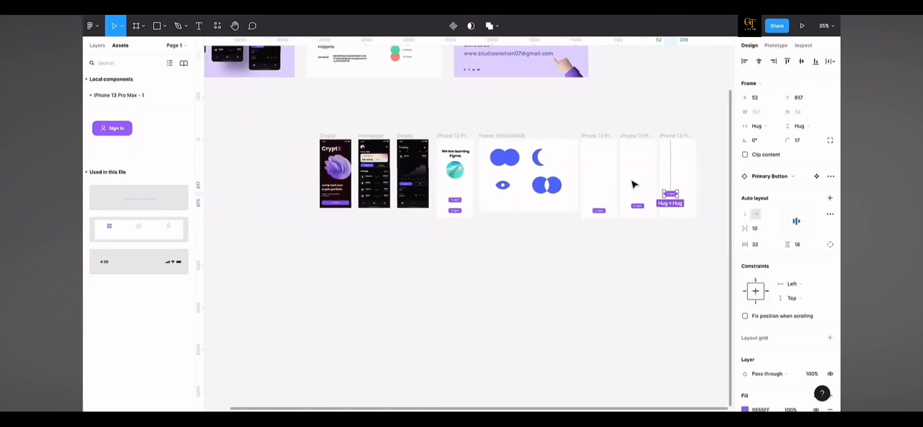
pyautogui.scroll(7, 629, 180)
pyautogui.hscroll(3, 631, 182)
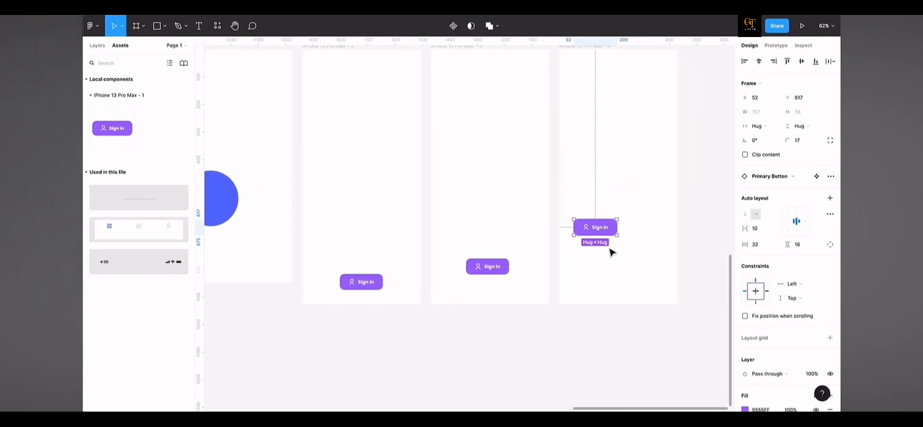
pyautogui.moveTo(596, 228); pyautogui.dragTo(619, 277)
pyautogui.moveTo(491, 267); pyautogui.dragTo(490, 281)
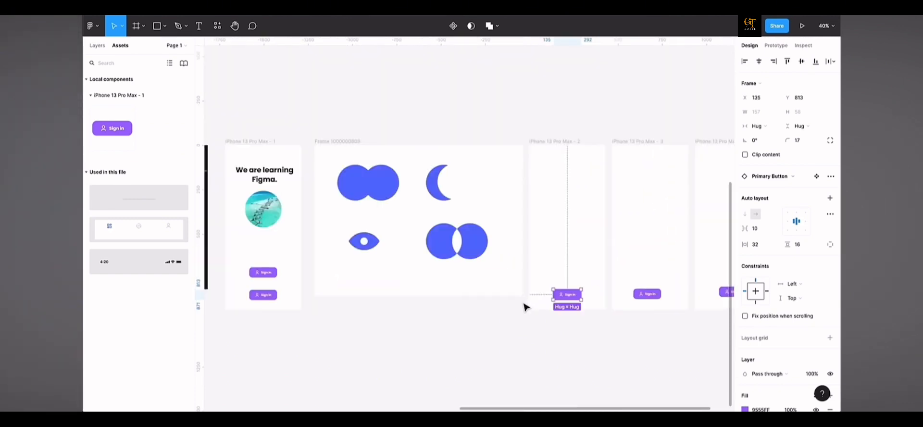
pyautogui.hscroll(1, 581, 292)
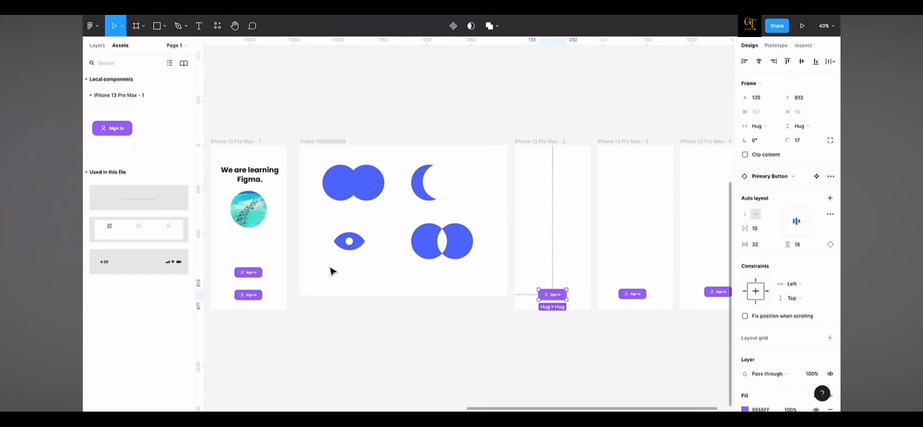
pyautogui.scroll(10, 546, 294)
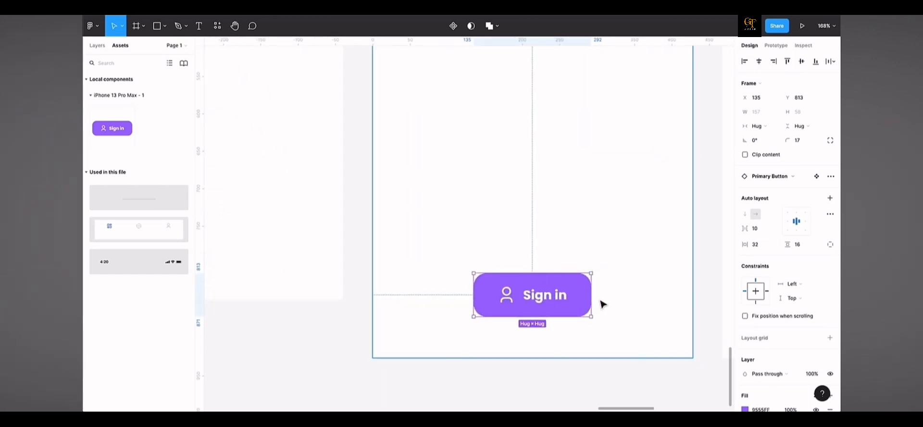
pyautogui.scroll(-5, 598, 301)
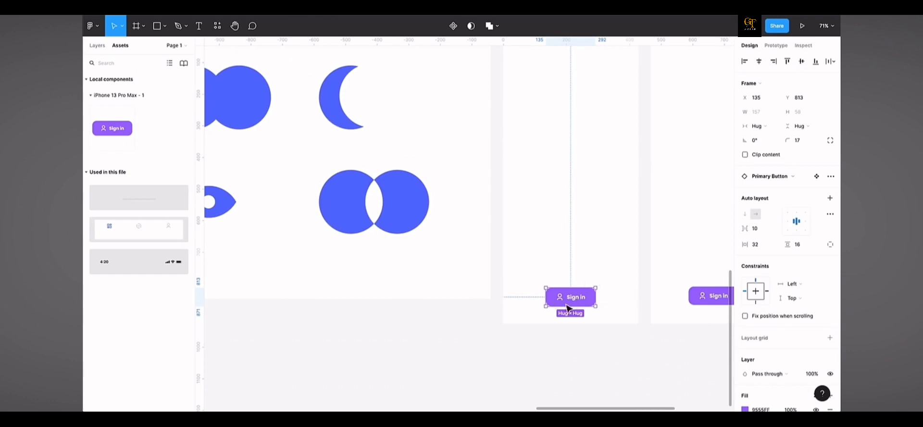
# Recolour the Primary Button instance on iPhone 13 Pro Max - 2 to light blue 55ADFF and compare it with the other instances.
pyautogui.click(98, 45)
pyautogui.scroll(-3, 793, 286)
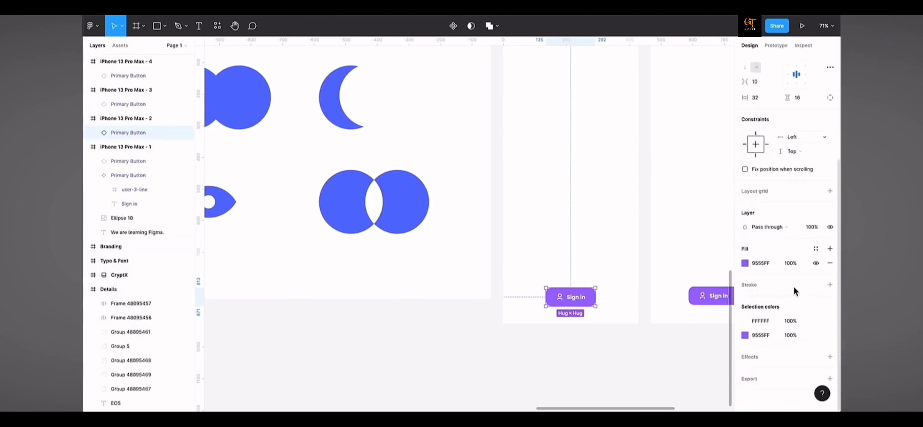
pyautogui.click(744, 263)
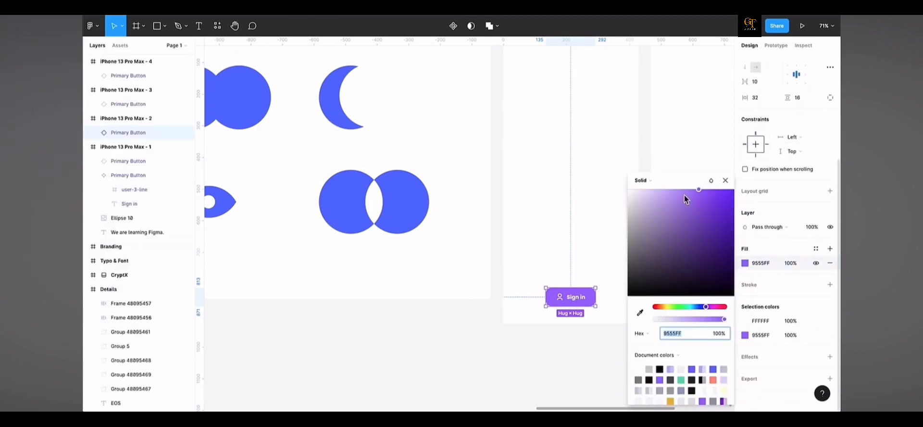
pyautogui.moveTo(708, 306); pyautogui.dragTo(695, 307)
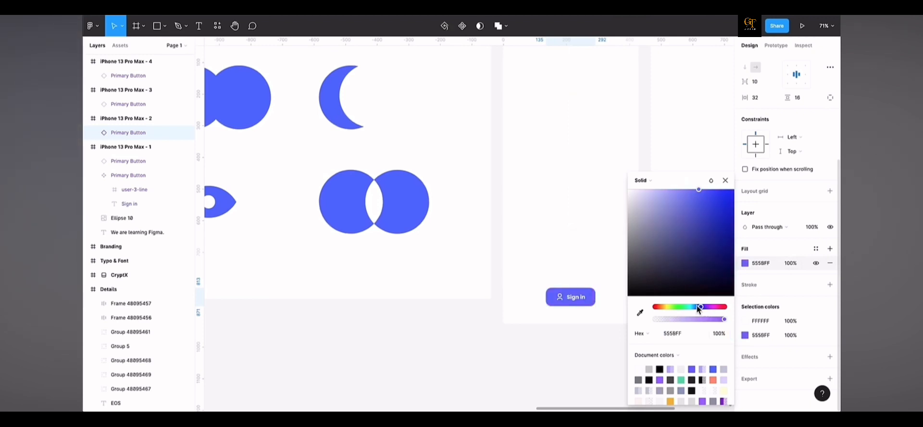
pyautogui.click(596, 332)
pyautogui.hscroll(8, 596, 332)
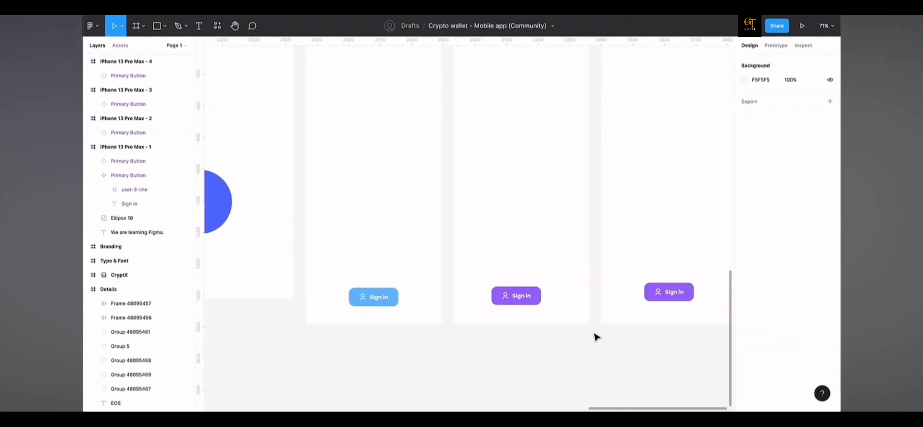
pyautogui.scroll(-5, 596, 332)
pyautogui.hscroll(-4, 596, 336)
pyautogui.scroll(-2, 596, 337)
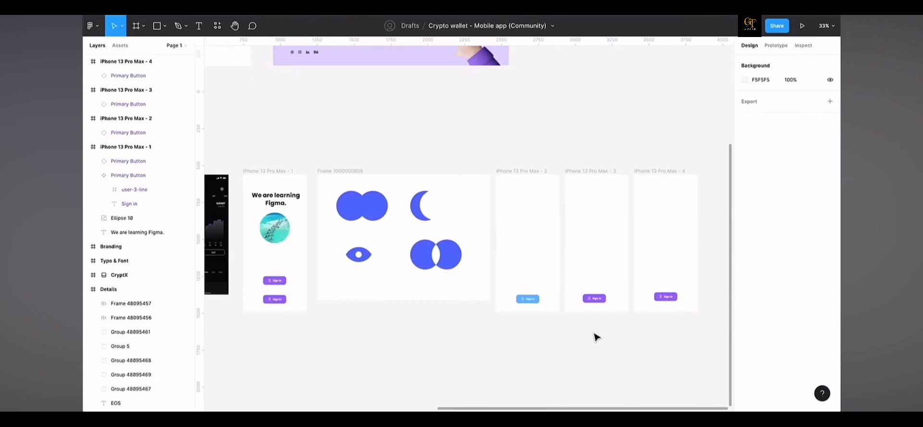
# Try a corner radius of 4 on the light blue button instance, and undo its radius and colour changes.
pyautogui.scroll(5, 595, 335)
pyautogui.click(515, 281)
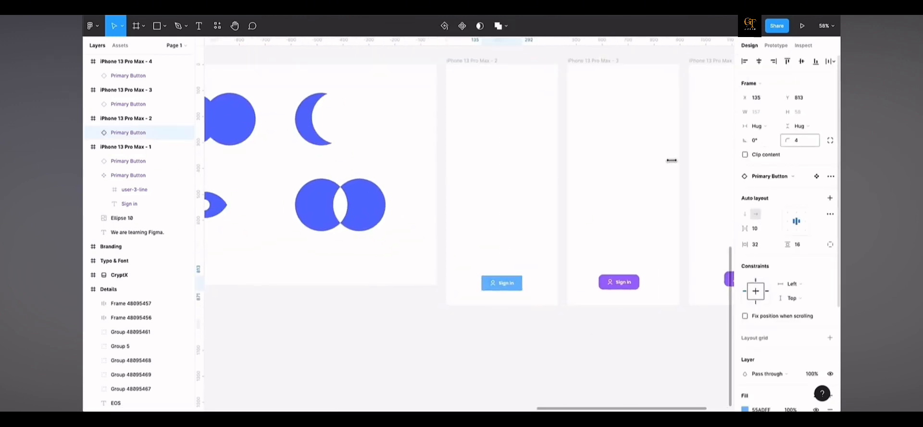
pyautogui.click(479, 315)
pyautogui.hotkey('ctrl', 'z')
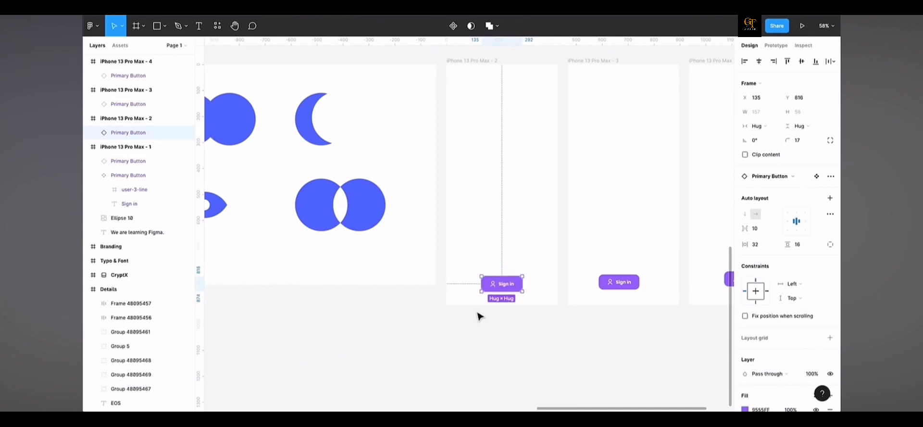
# Change the fill of the main Primary Button component on iPhone 13 Pro Max - 1 to red FF5555.
pyautogui.hscroll(-5, 477, 316)
pyautogui.scroll(-2, 477, 316)
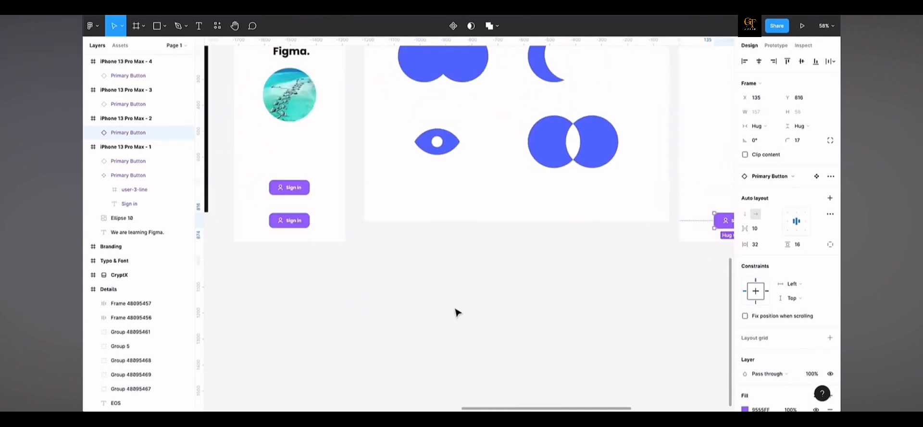
pyautogui.click(300, 220)
pyautogui.keyDown('ctrl'); pyautogui.scroll(-5, 335, 256); pyautogui.keyUp('ctrl')
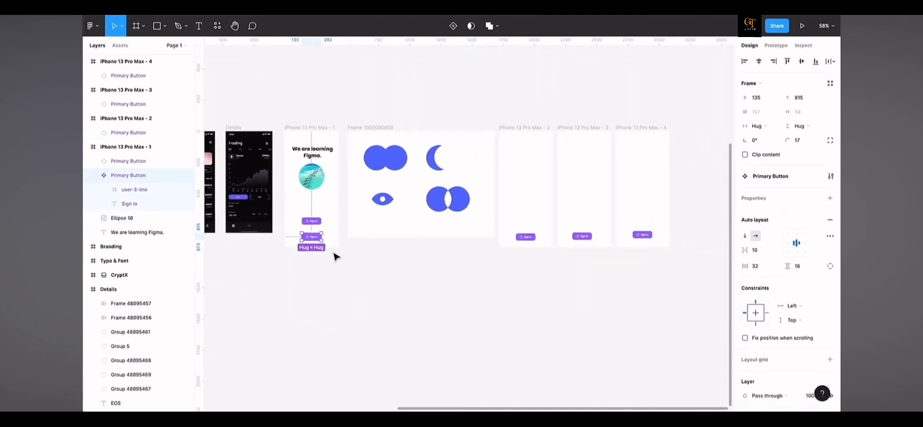
pyautogui.scroll(-3, 754, 308)
pyautogui.scroll(-2, 754, 307)
pyautogui.click(744, 287)
pyautogui.moveTo(692, 306); pyautogui.dragTo(656, 306)
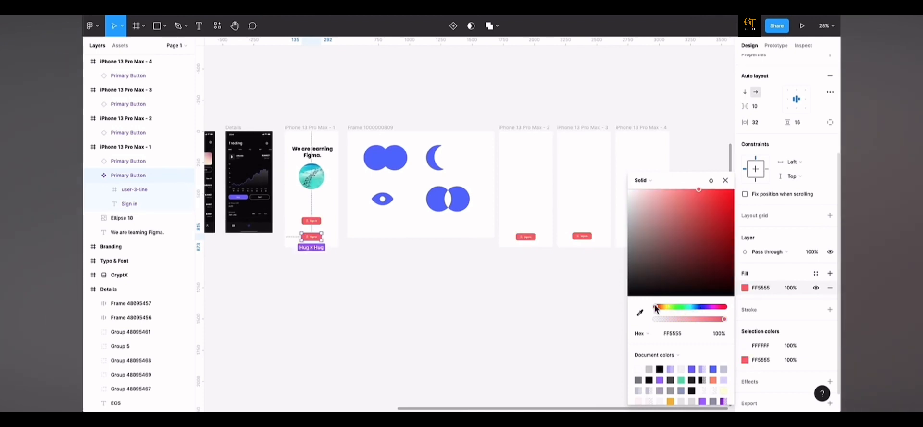
pyautogui.click(724, 181)
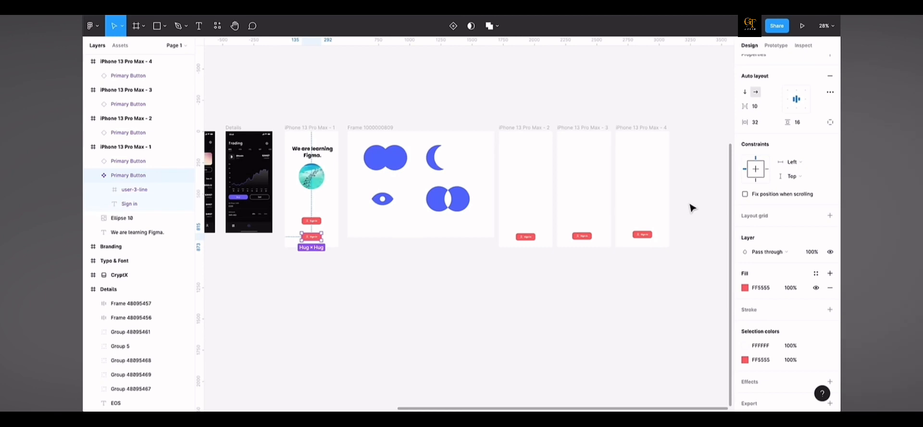
# Set the font of the "Sign in" label inside the main Primary Button component to Inter.
pyautogui.scroll(5, 314, 241)
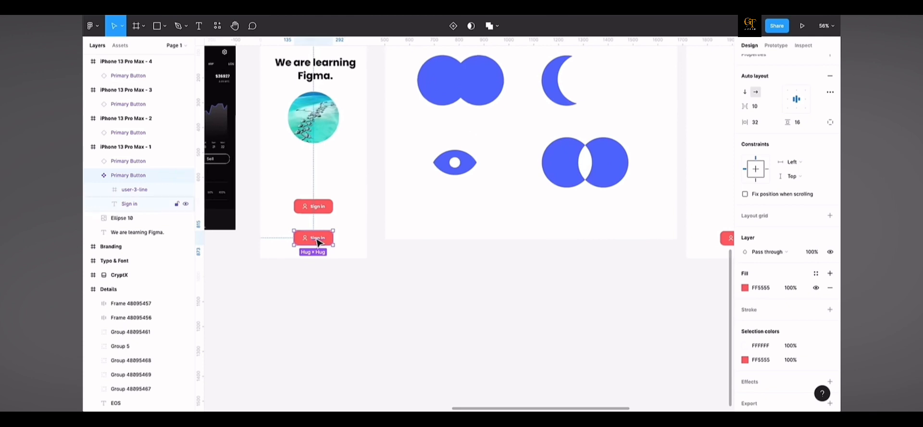
pyautogui.doubleClick(317, 241)
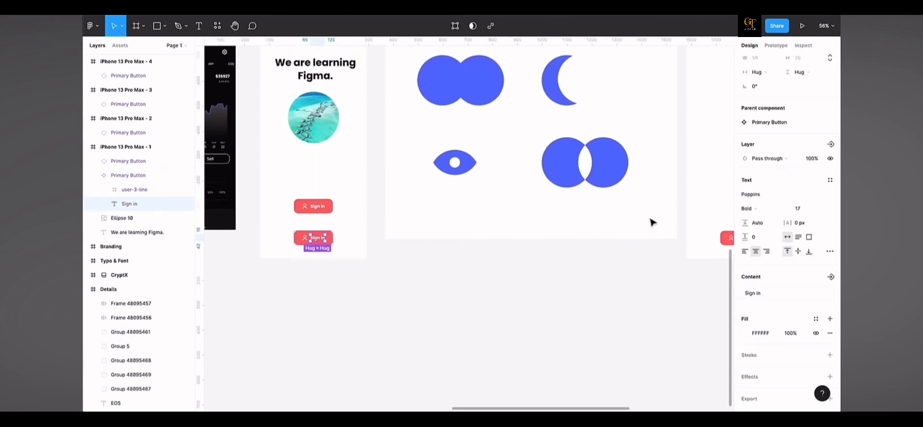
pyautogui.click(818, 195)
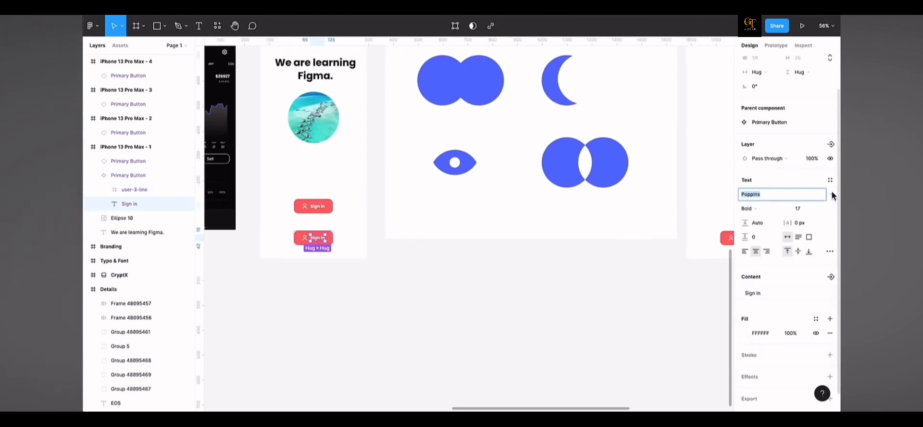
pyautogui.write('Inter')
pyautogui.press('Return')
# Examine the Primary Button instances across the iPhone frames to check how they follow the main component's colour and font.
pyautogui.scroll(-4, 637, 223)
pyautogui.hscroll(2, 610, 230)
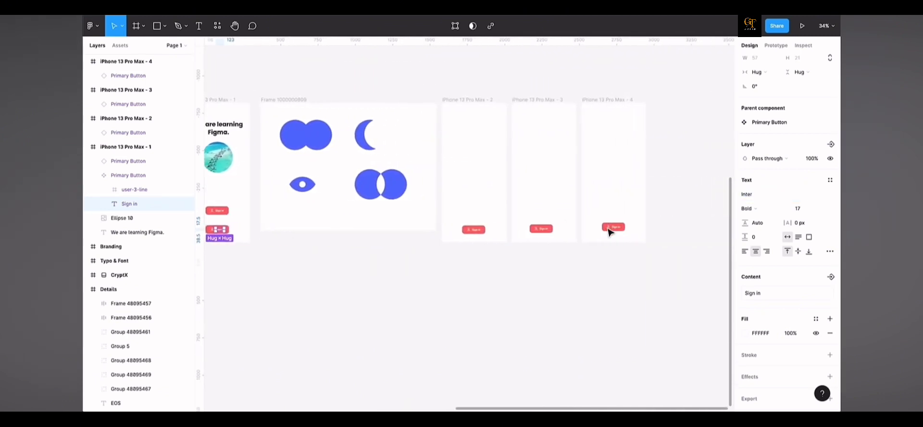
pyautogui.scroll(3, 531, 232)
pyautogui.scroll(-5, 531, 232)
pyautogui.scroll(5, 501, 317)
pyautogui.scroll(2, 501, 317)
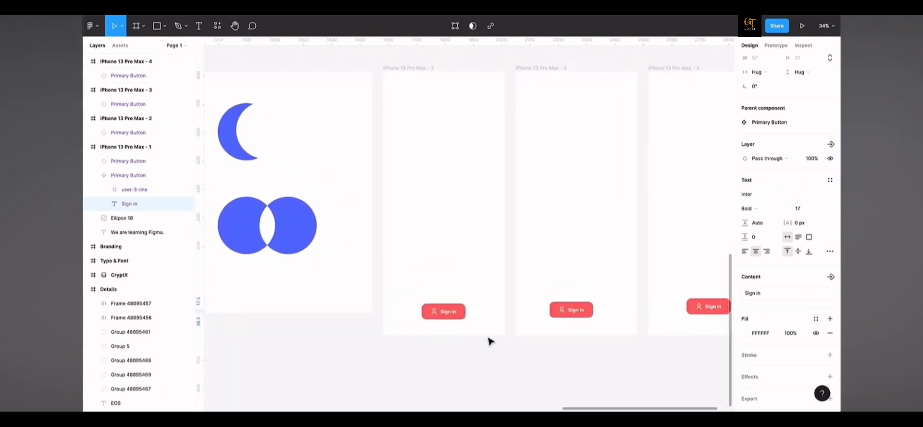
pyautogui.scroll(-3, 488, 339)
pyautogui.click(679, 301)
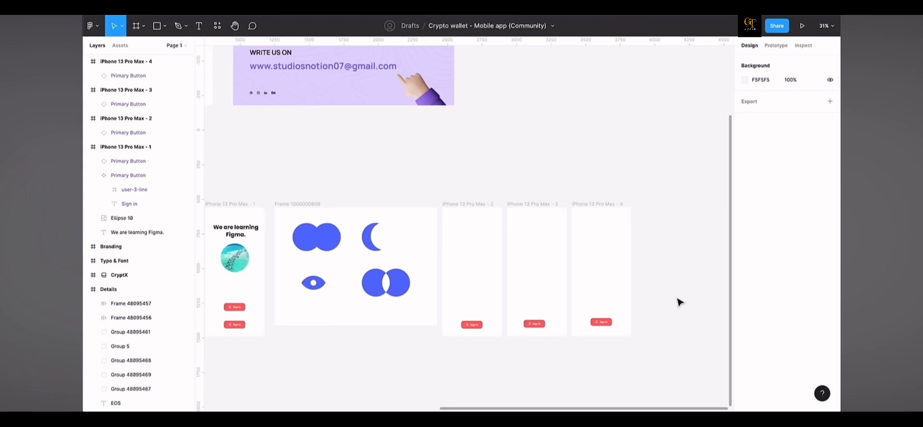
pyautogui.scroll(-1, 591, 318)
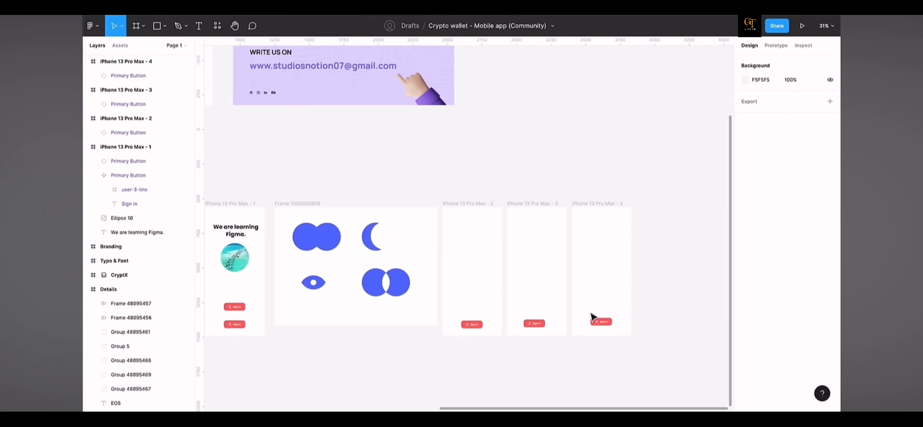
pyautogui.scroll(-4, 592, 317)
pyautogui.hscroll(-2, 592, 317)
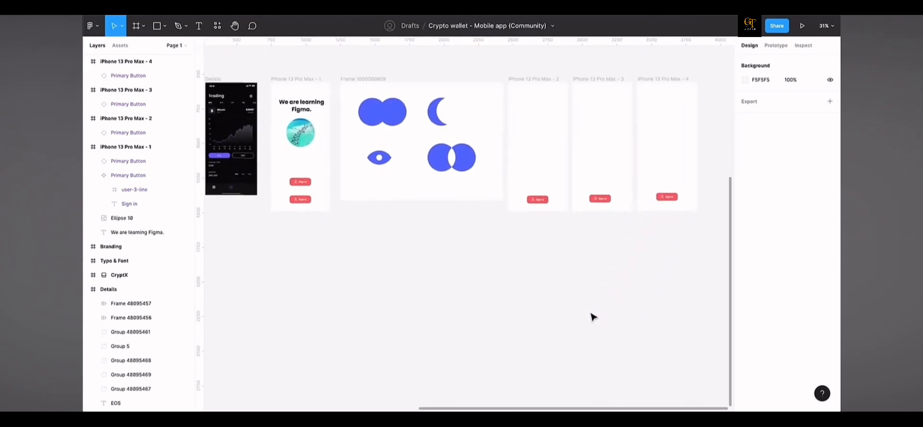
pyautogui.hscroll(-5, 339, 181)
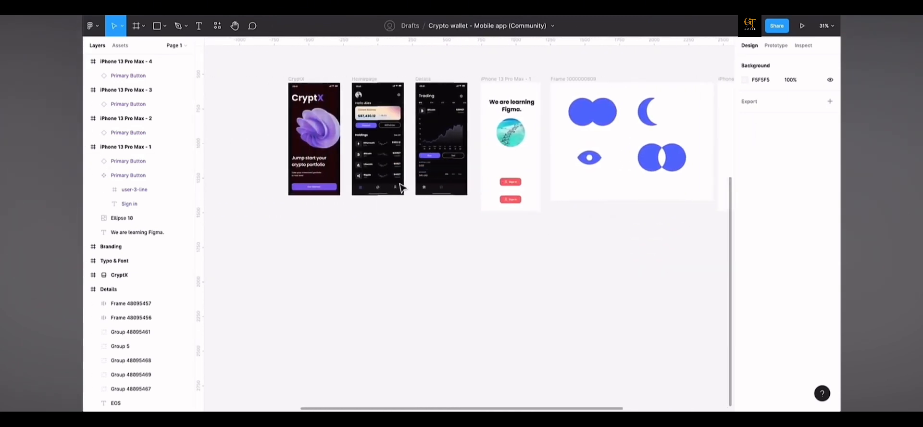
# Move the main Primary Button component out of iPhone 13 Pro Max - 1 onto the empty canvas below, at X 871, Y 1601.
pyautogui.click(513, 204)
pyautogui.scroll(5, 531, 204)
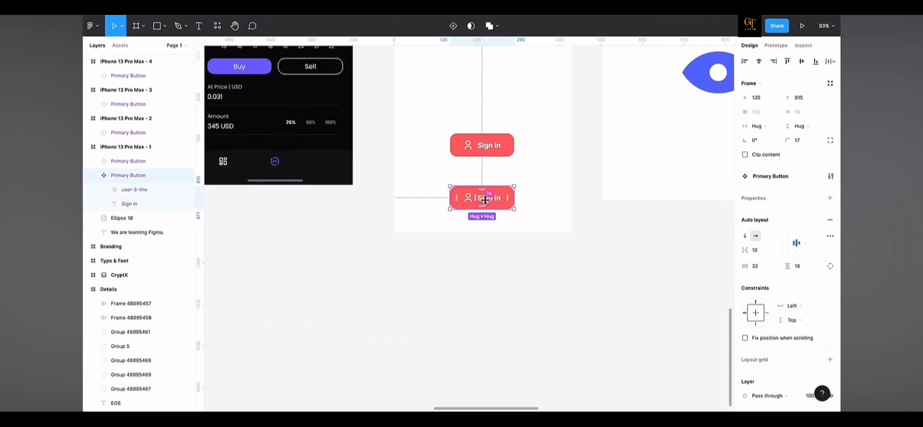
pyautogui.scroll(2, 492, 204)
pyautogui.scroll(3, 485, 198)
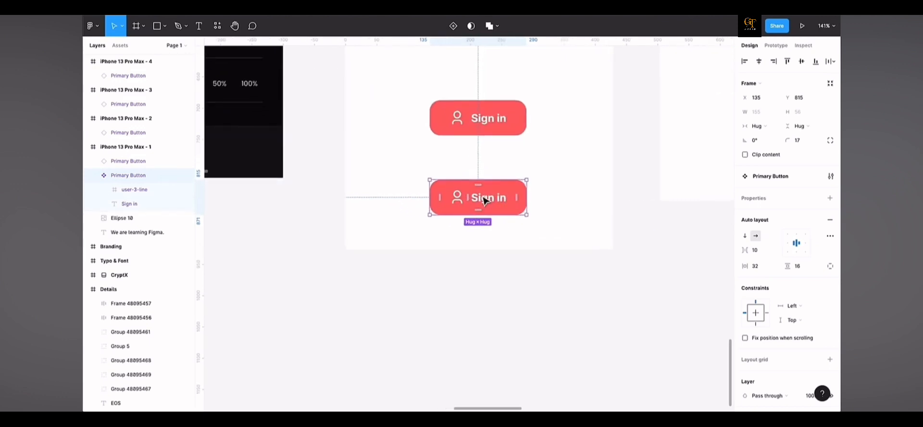
pyautogui.moveTo(482, 196); pyautogui.dragTo(480, 337)
pyautogui.scroll(-2, 476, 331)
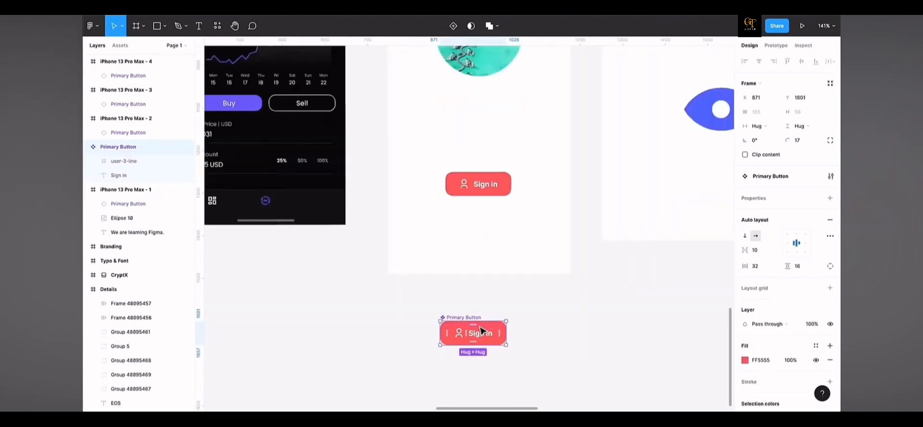
# Add a Variant property to the main Primary Button component.
pyautogui.scroll(3, 476, 331)
pyautogui.scroll(-3, 484, 282)
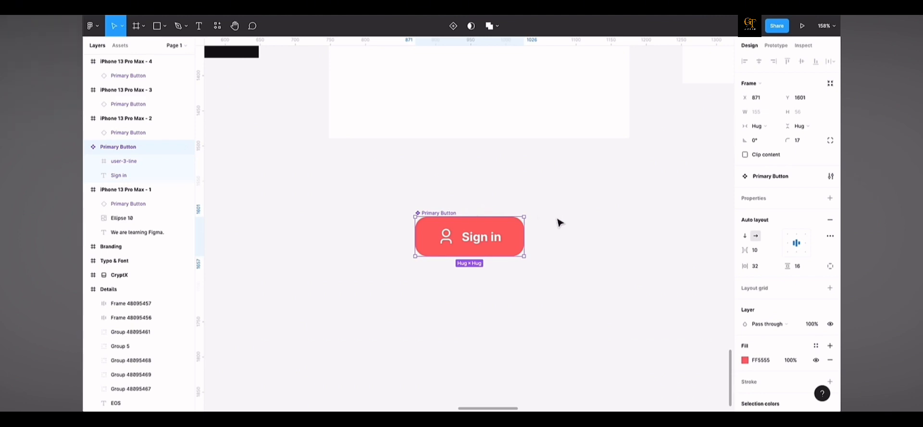
pyautogui.scroll(-2, 557, 222)
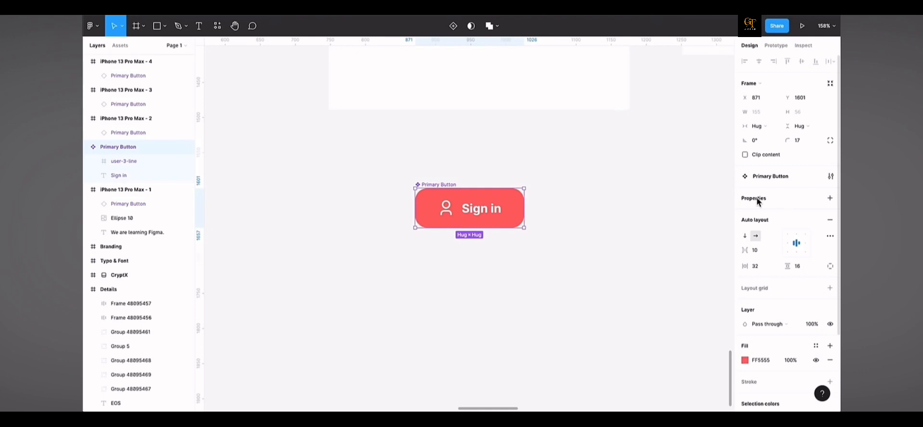
pyautogui.click(829, 199)
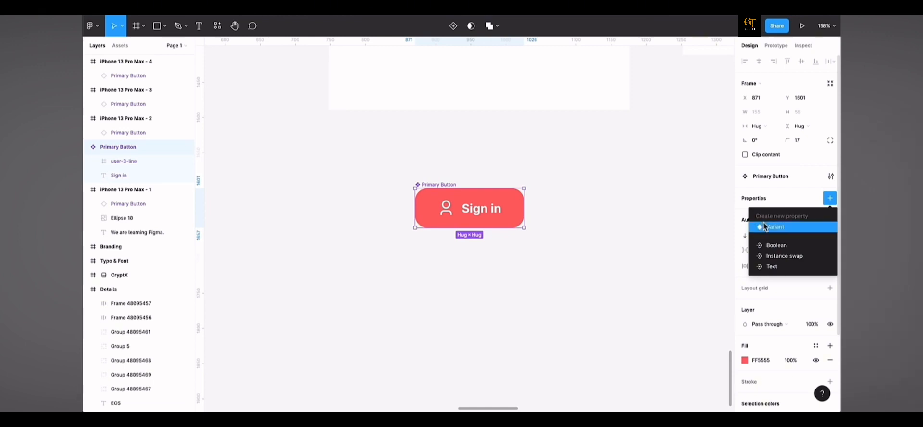
pyautogui.click(798, 228)
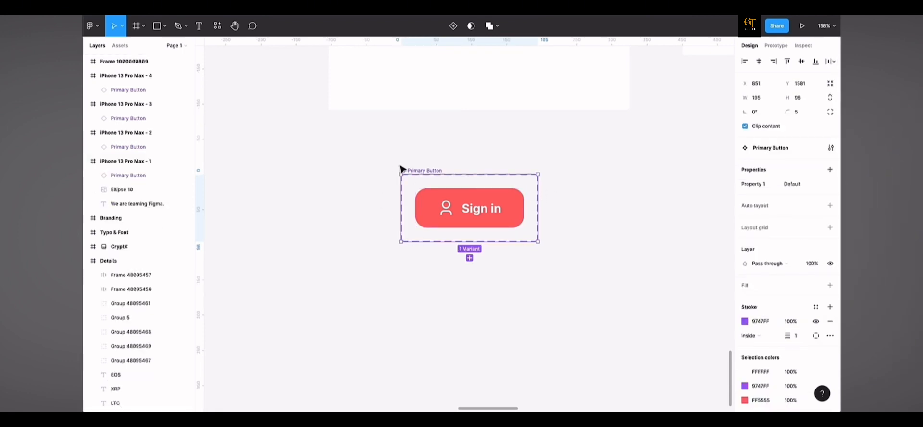
pyautogui.scroll(-2, 471, 242)
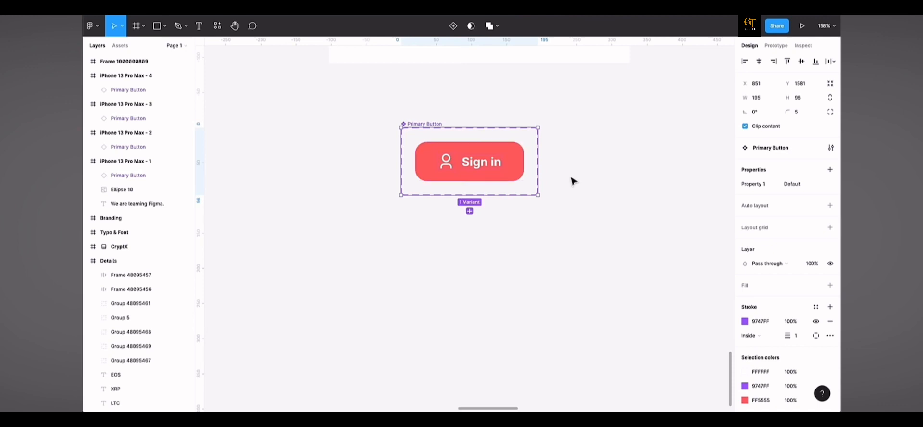
# Rename the Sign in button's variant property to Button and set its value to Primary.
pyautogui.click(506, 153)
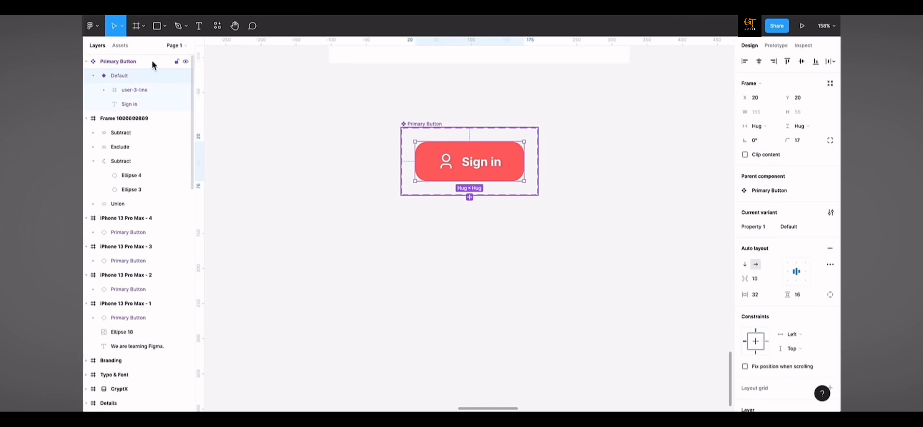
pyautogui.scroll(-1, 739, 197)
pyautogui.scroll(-2, 790, 198)
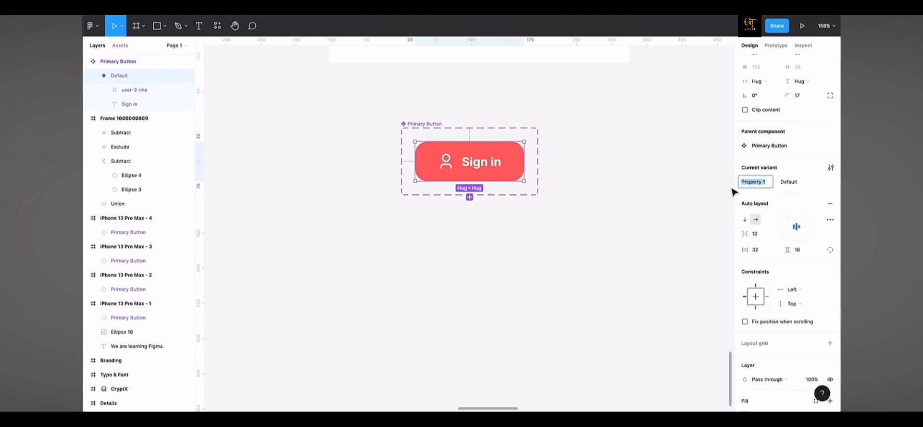
pyautogui.write('Button')
pyautogui.click(781, 183)
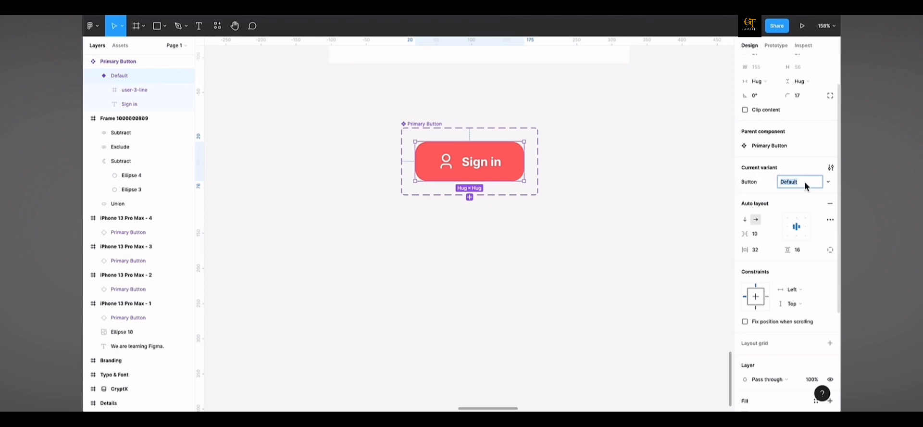
pyautogui.write('Primary')
pyautogui.press('Return')
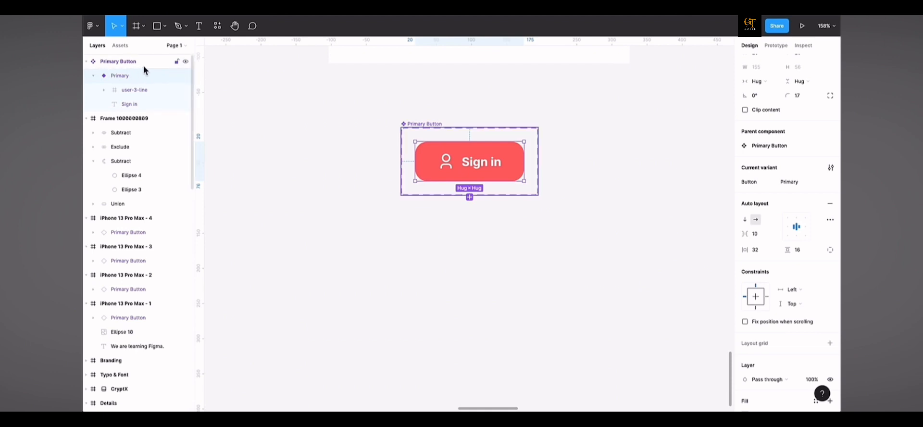
# Add a second variant to the Primary Button component based on the Primary variant, and left-align it with the original.
pyautogui.click(112, 64)
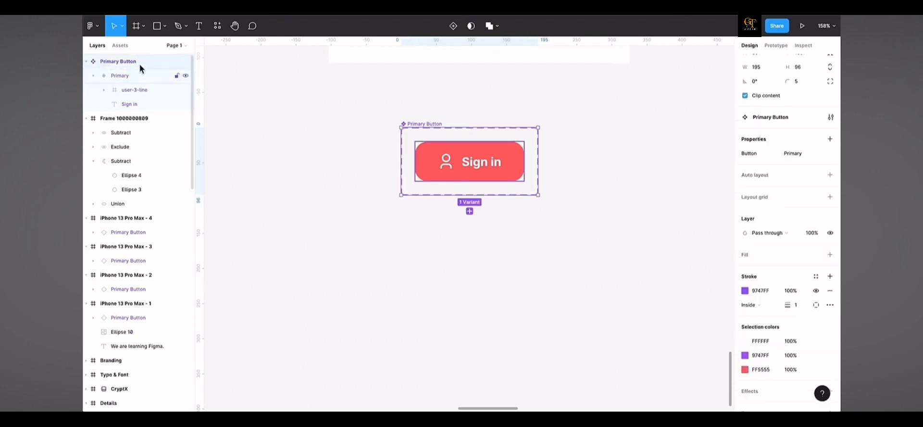
pyautogui.click(87, 62)
pyautogui.click(87, 62)
pyautogui.click(105, 77)
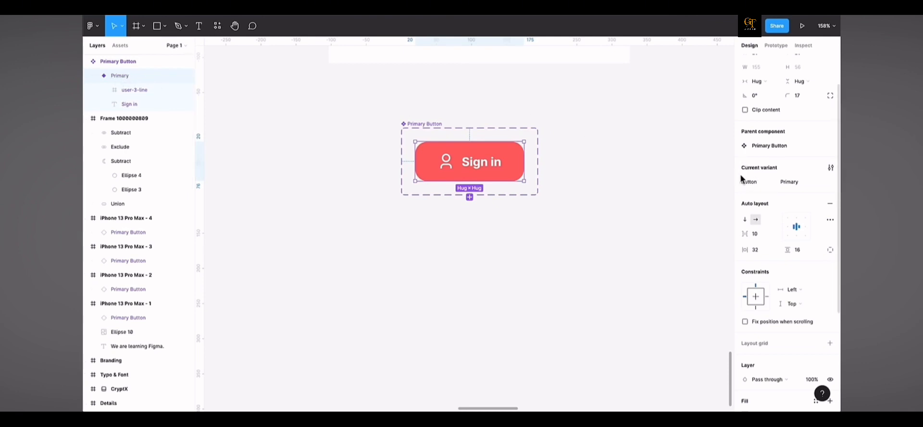
pyautogui.click(469, 197)
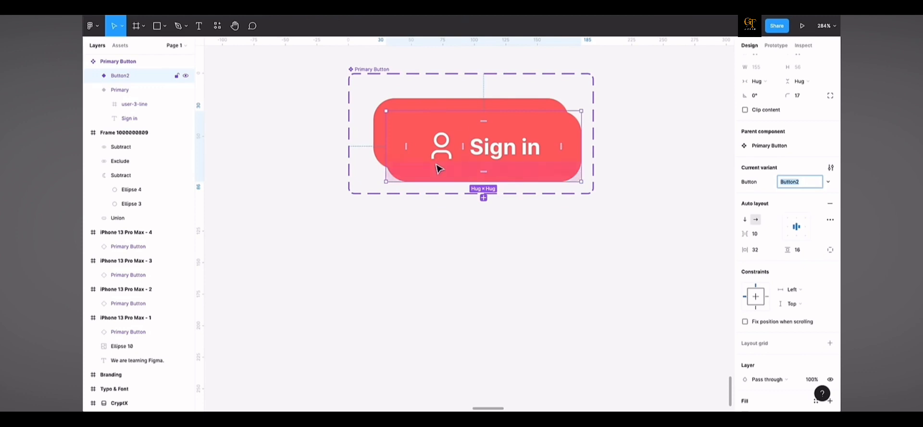
pyautogui.moveTo(428, 158); pyautogui.dragTo(412, 164)
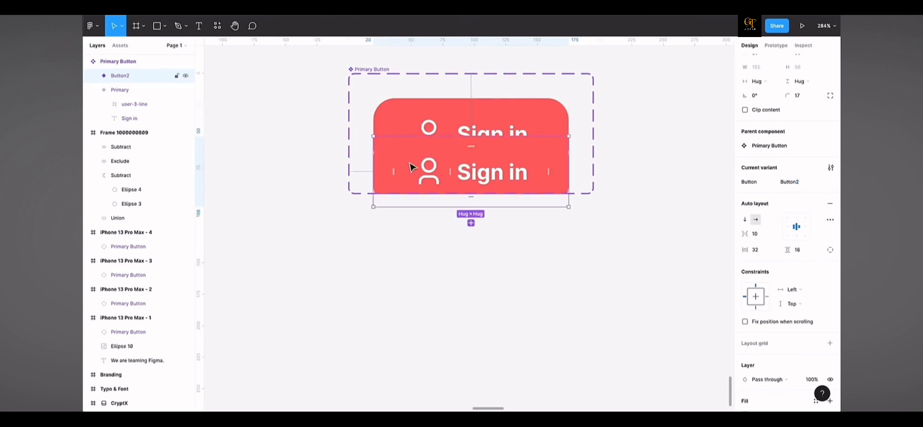
# Enlarge the Primary Button component set's frame to about 453 by 251.
pyautogui.click(367, 69)
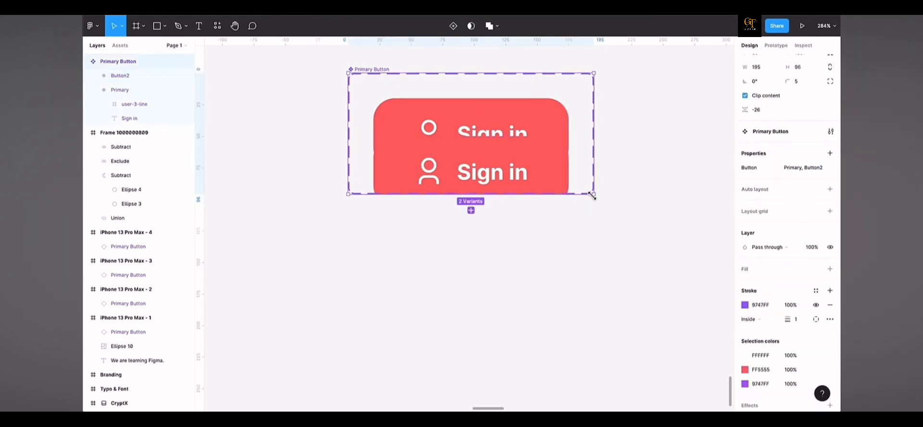
pyautogui.moveTo(594, 194); pyautogui.dragTo(730, 342)
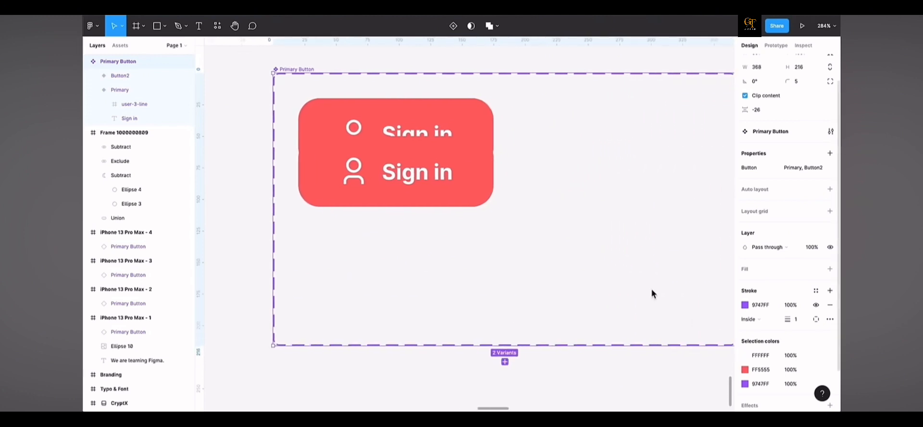
pyautogui.scroll(-5, 650, 288)
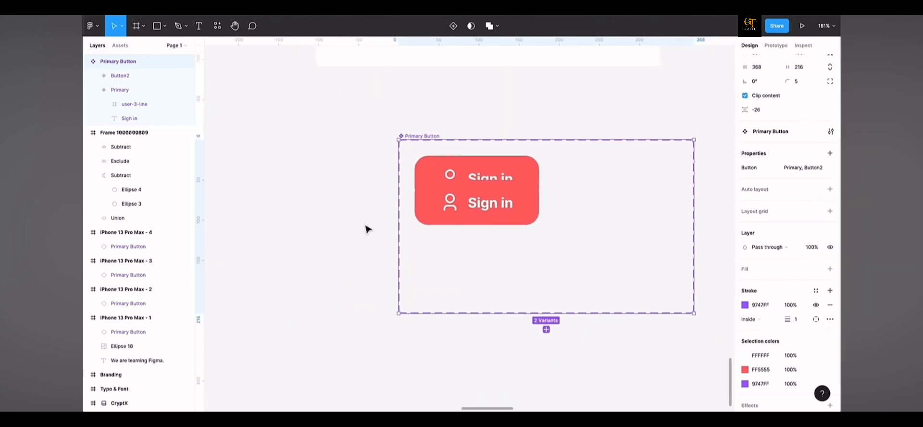
pyautogui.hscroll(3, 647, 243)
pyautogui.scroll(-1, 647, 243)
pyautogui.moveTo(625, 289); pyautogui.dragTo(695, 320)
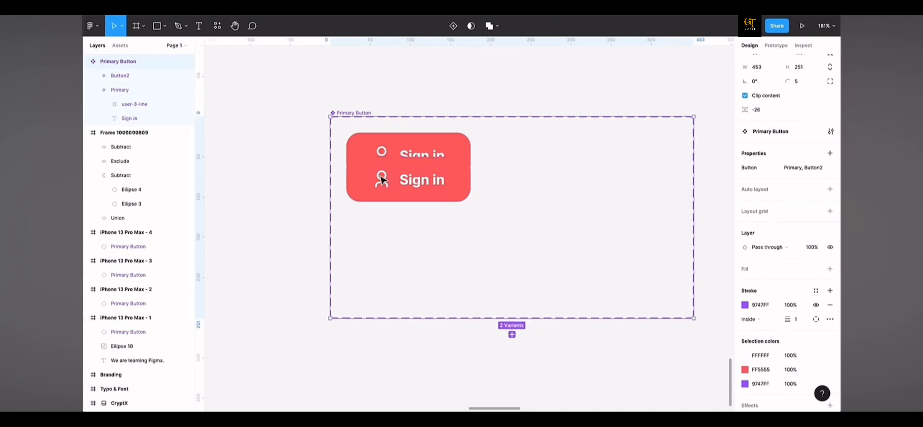
# Place the second variant beside the Primary one in the same row and set its Button value to Outline.
pyautogui.click(416, 173)
pyautogui.moveTo(416, 173); pyautogui.dragTo(540, 155)
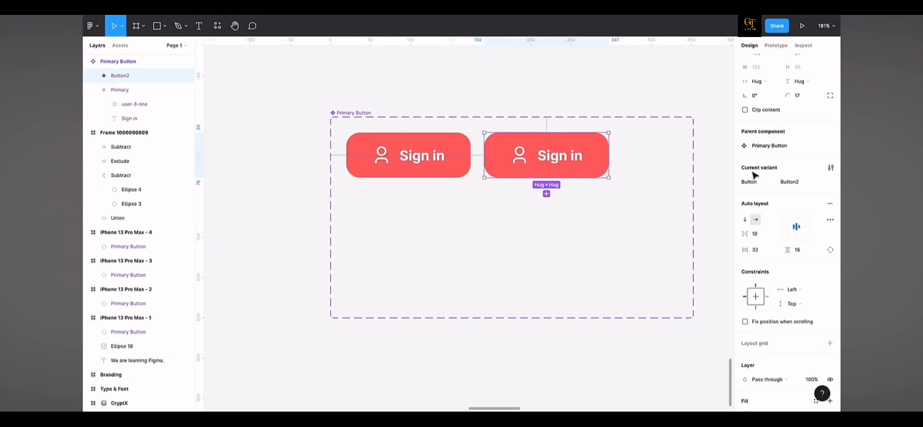
pyautogui.click(813, 181)
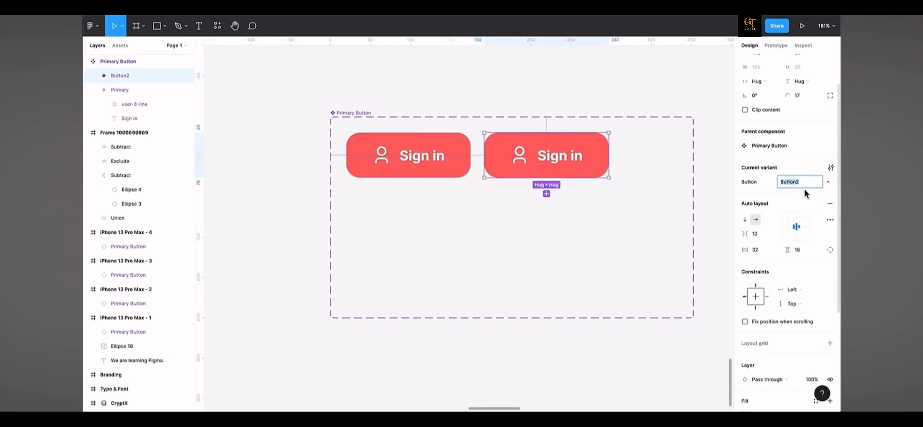
pyautogui.write('Outline')
pyautogui.press('Return')
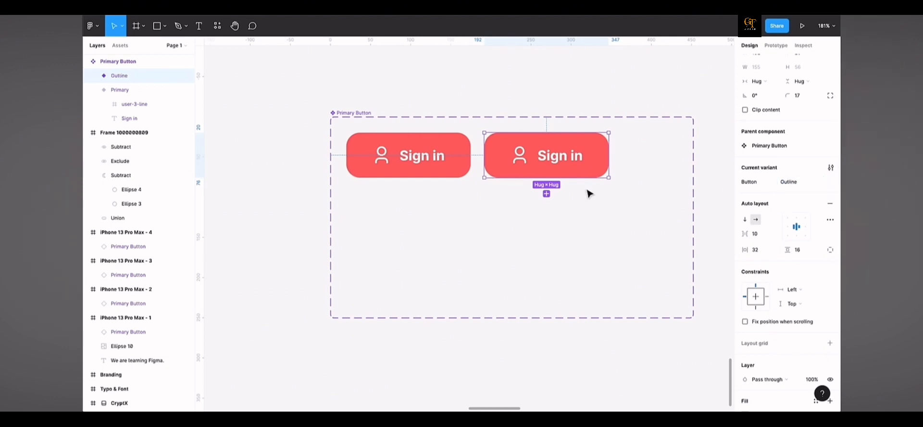
# Replace the Outline variant's fill with an inside stroke of thickness 2 in FF5555, sampled from the red button.
pyautogui.scroll(-3, 764, 220)
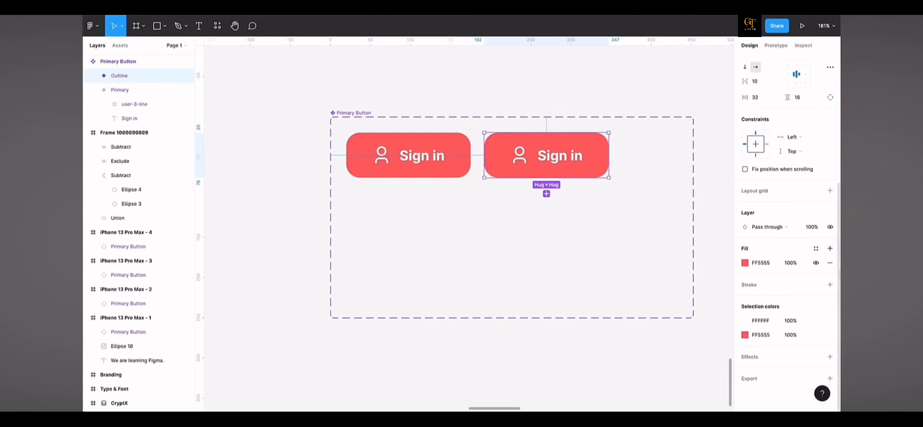
pyautogui.click(829, 263)
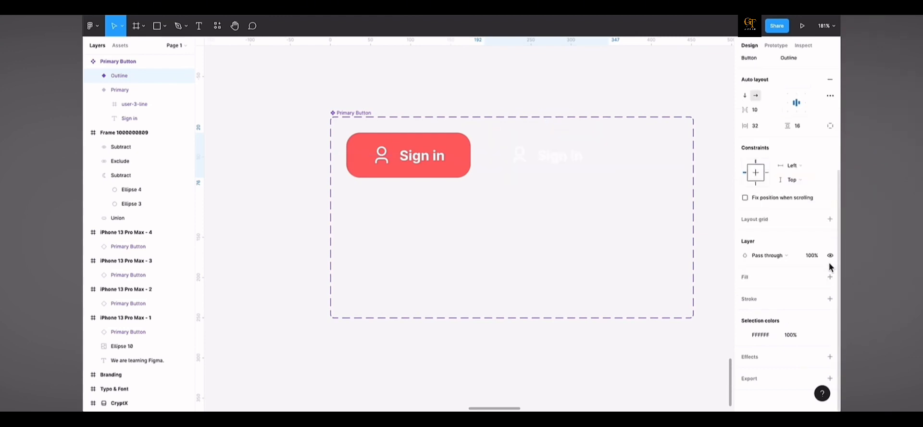
pyautogui.click(829, 298)
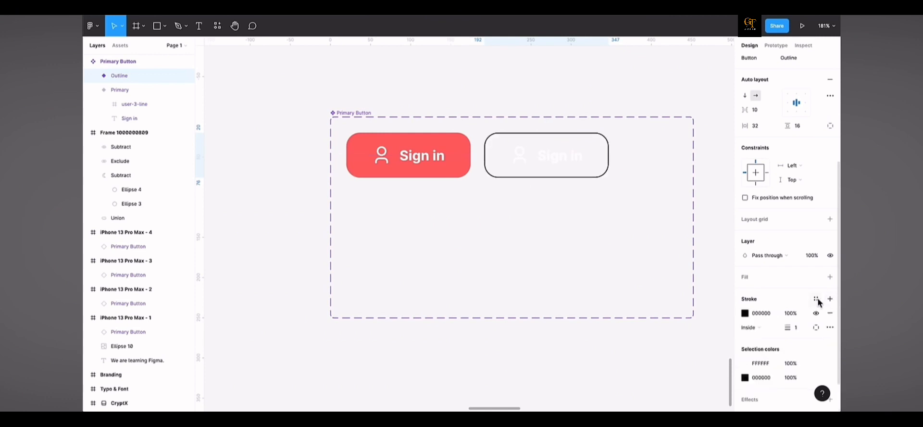
pyautogui.click(744, 312)
pyautogui.click(639, 312)
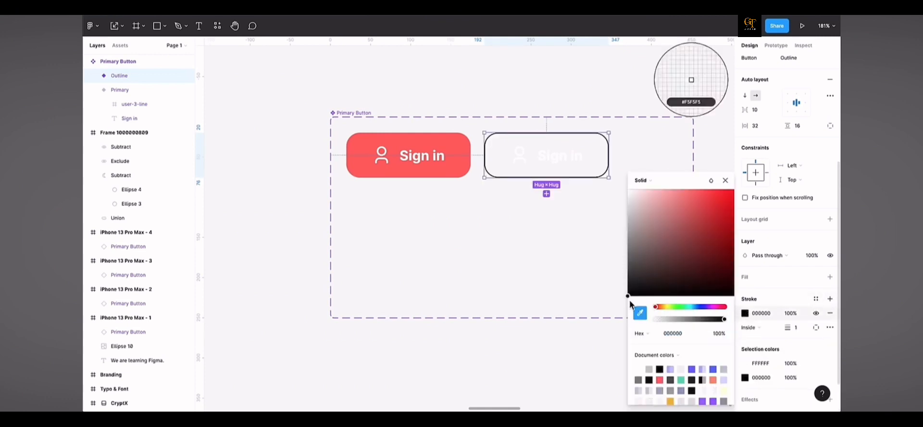
pyautogui.click(457, 153)
pyautogui.press('Escape')
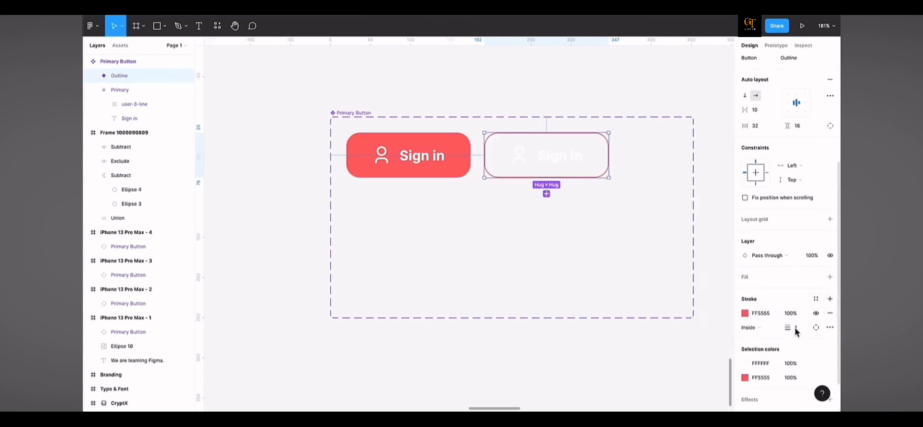
pyautogui.click(795, 327)
pyautogui.write('2')
pyautogui.press('Return')
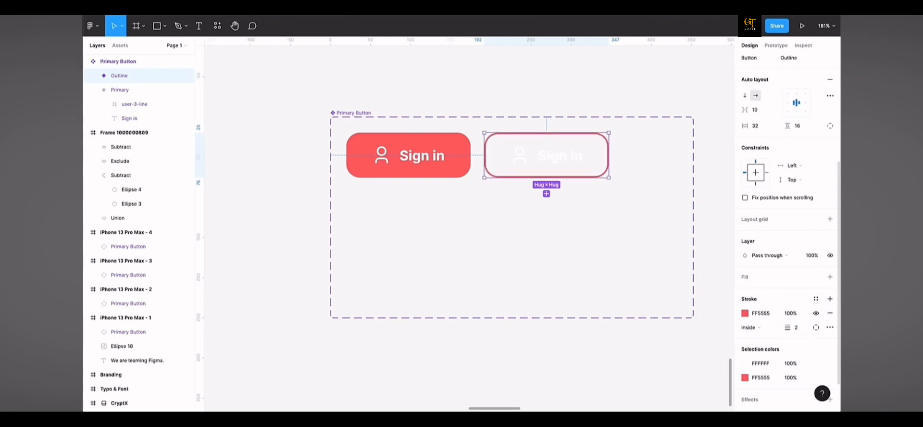
# Color the Outline variant's Sign in text FF5555 by sampling the Primary button's red.
pyautogui.doubleClick(569, 159)
pyautogui.scroll(-2, 746, 307)
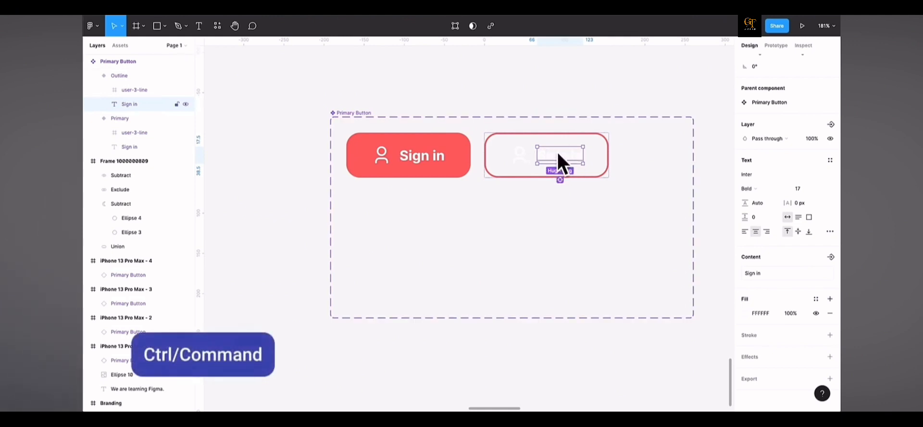
pyautogui.click(746, 313)
pyautogui.click(639, 313)
pyautogui.click(453, 155)
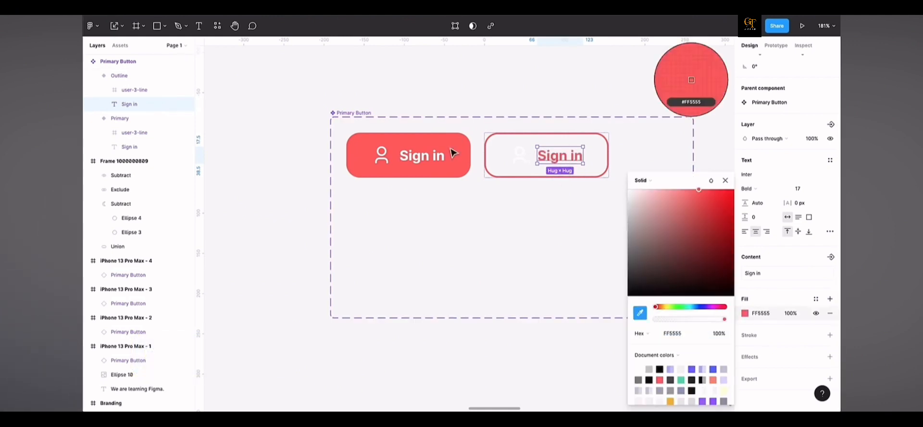
# Recolor the Outline variant's user icon from the Primary button's red background and clear the selection.
pyautogui.click(519, 156)
pyautogui.scroll(-1, 800, 284)
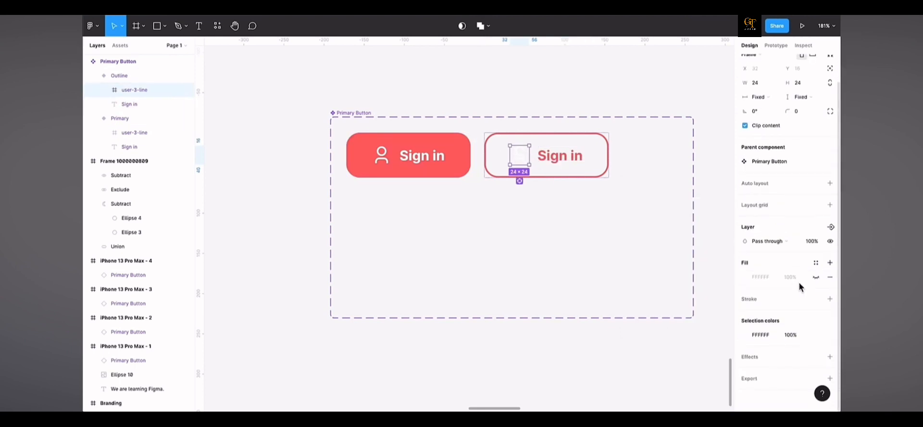
pyautogui.click(744, 334)
pyautogui.click(640, 312)
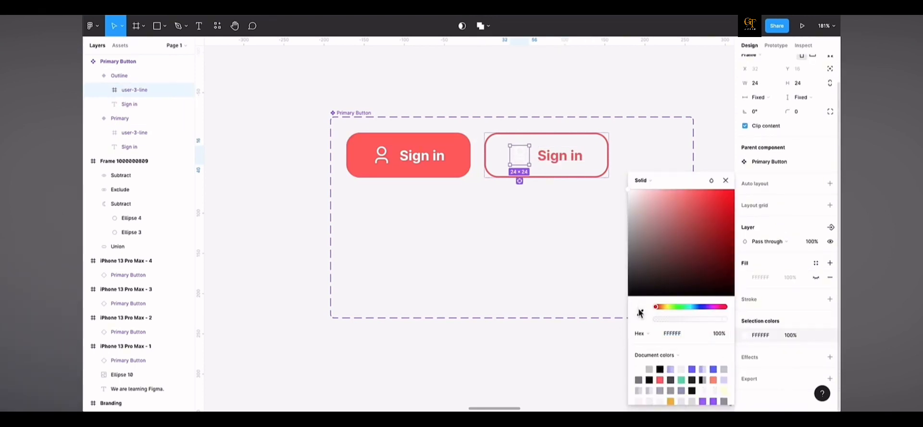
pyautogui.click(408, 156)
pyautogui.click(663, 149)
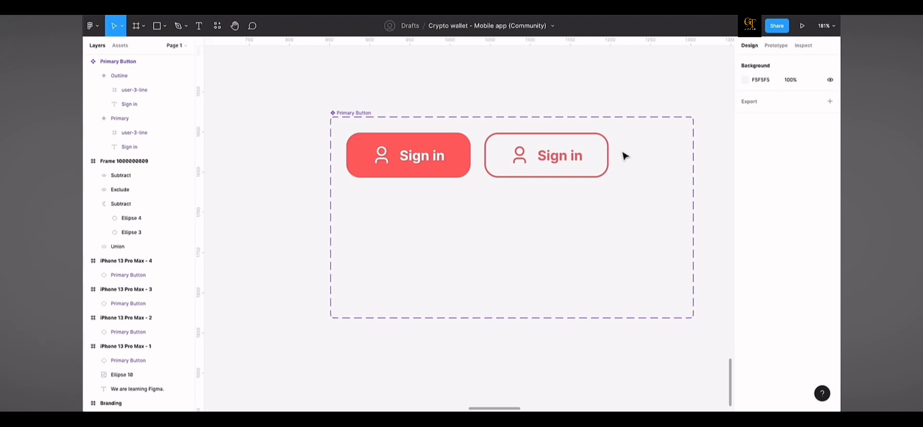
# Inspect the Primary Button instances on iPhone 13 Pro Max - 2 and iPhone 13 Pro Max - 3 for their Button property.
pyautogui.click(569, 158)
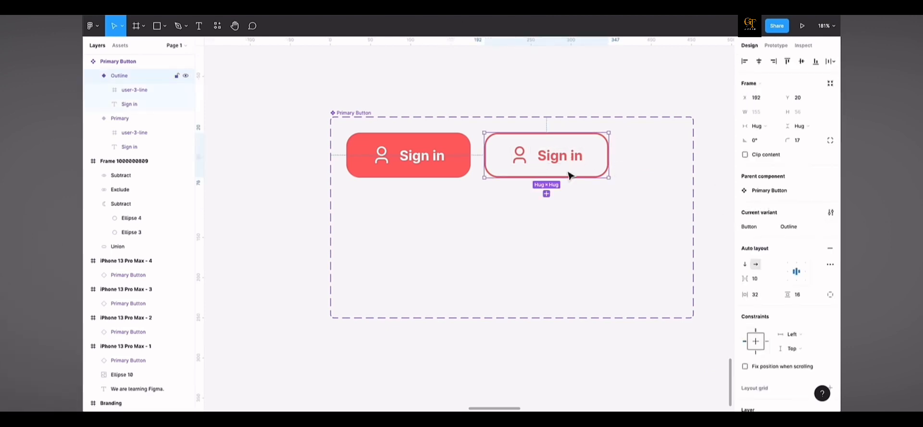
pyautogui.hscroll(3, 546, 192)
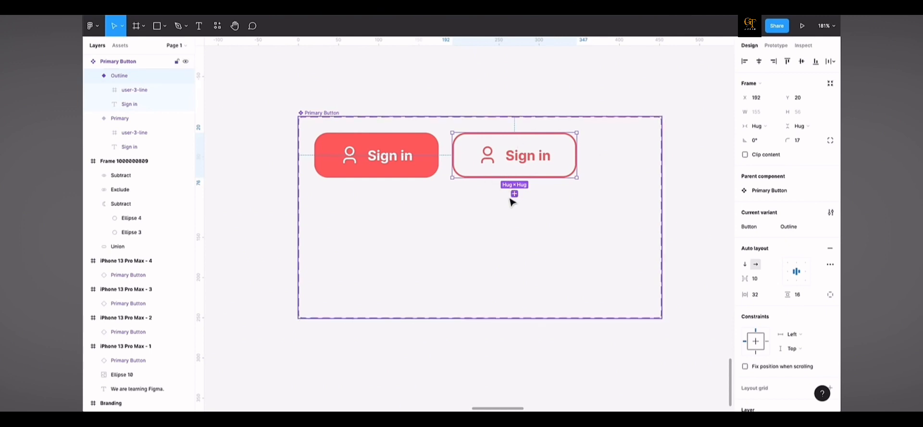
pyautogui.scroll(-5, 510, 202)
pyautogui.scroll(-3, 608, 130)
pyautogui.hscroll(5, 608, 130)
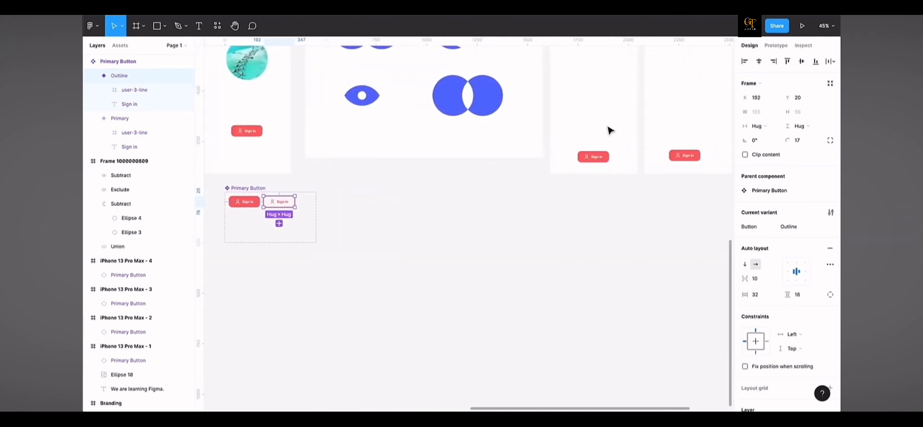
pyautogui.click(601, 157)
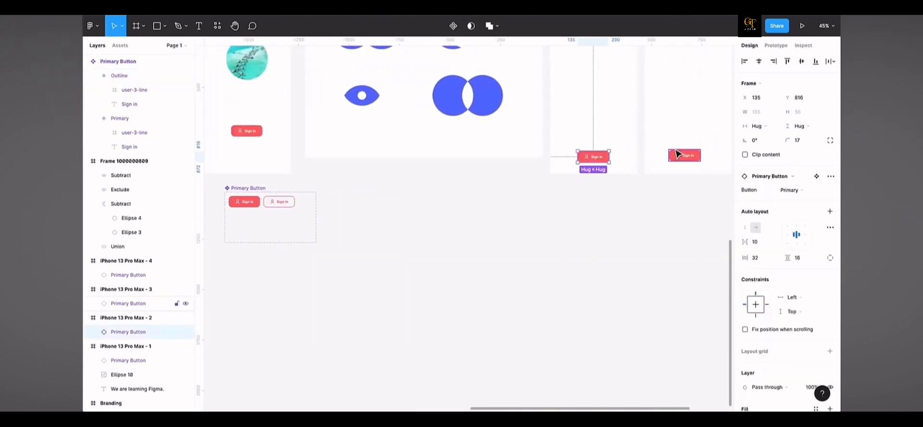
pyautogui.click(676, 154)
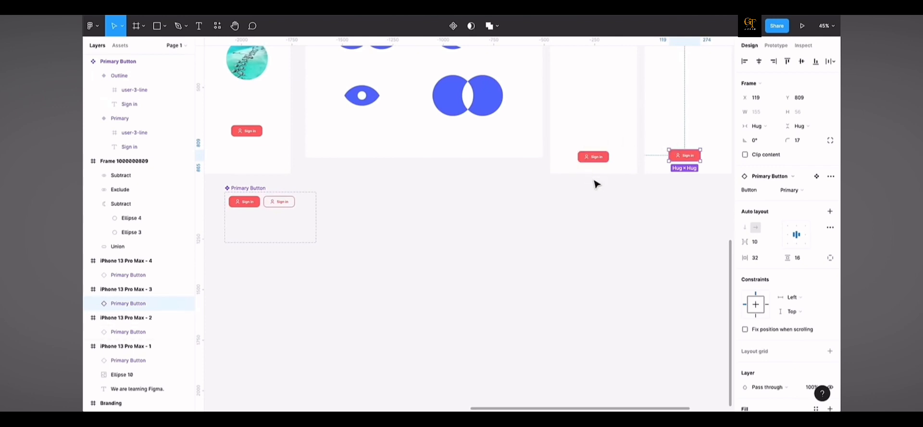
pyautogui.click(596, 184)
# Switch the Primary Button instance on iPhone 13 Pro Max - 2 to the Outline variant.
pyautogui.click(601, 158)
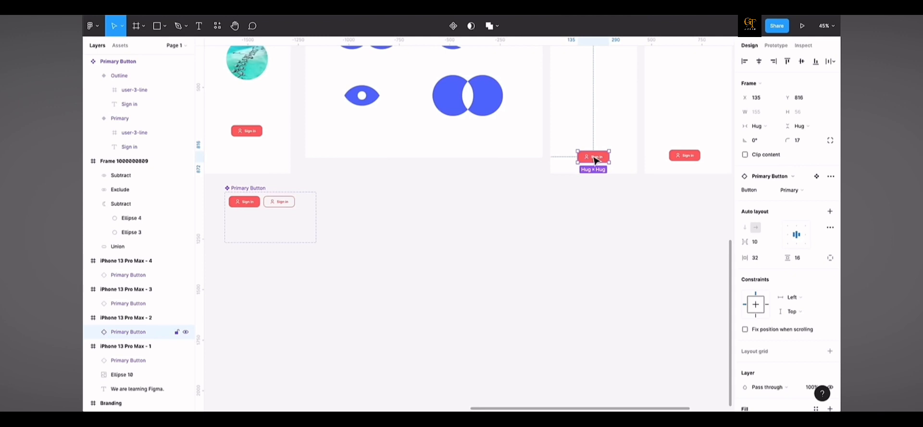
pyautogui.scroll(8, 594, 160)
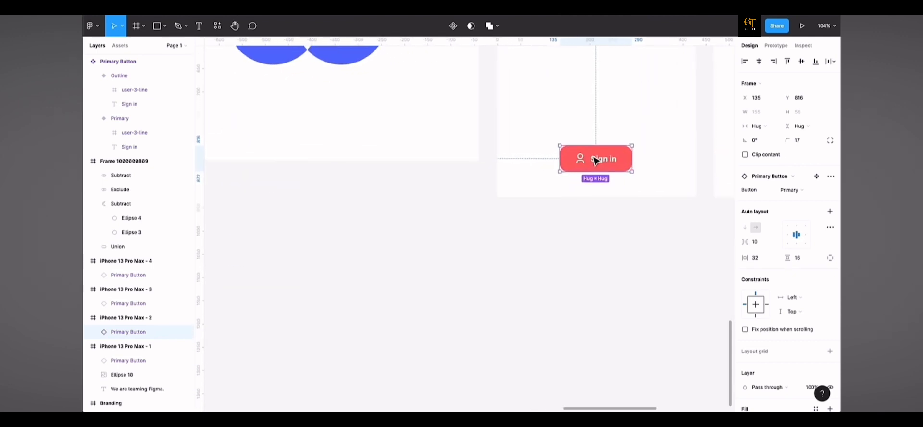
pyautogui.hscroll(5, 595, 160)
pyautogui.scroll(2, 594, 160)
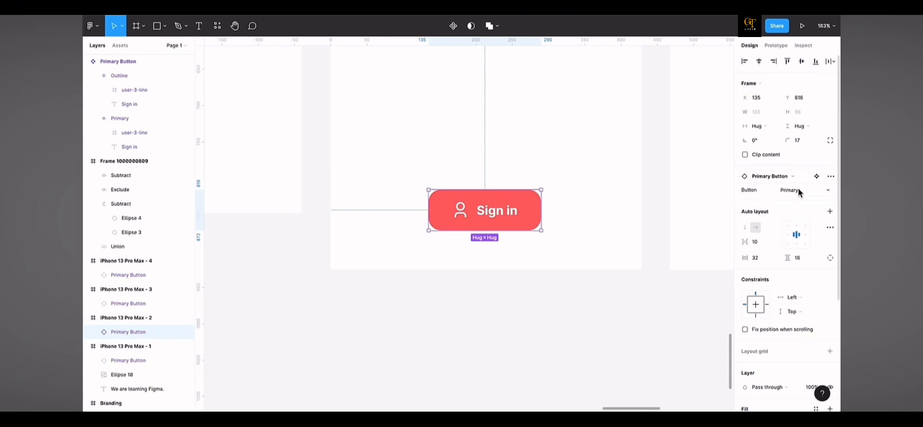
pyautogui.click(827, 192)
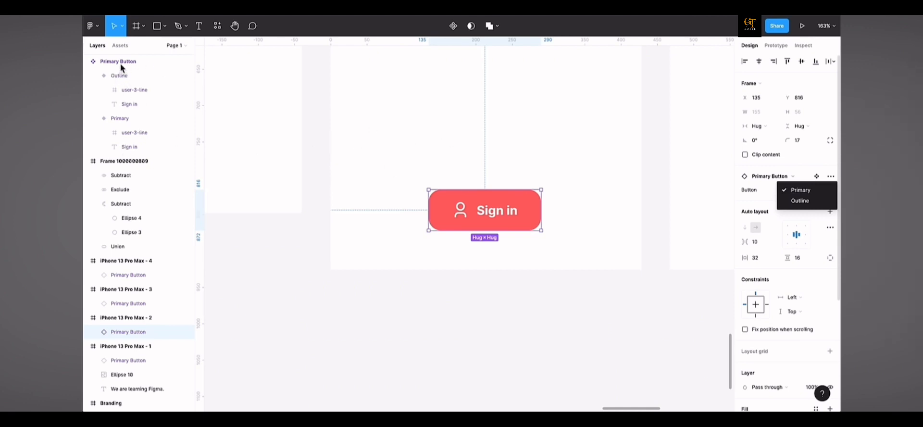
pyautogui.click(824, 206)
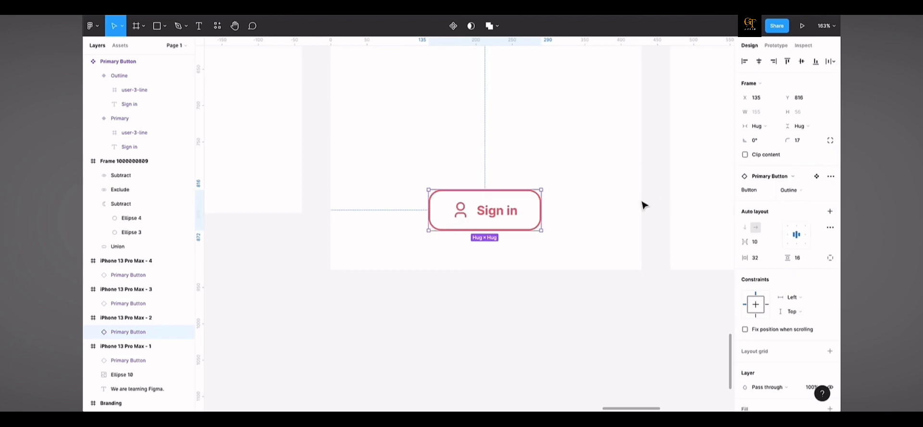
pyautogui.scroll(-5, 641, 205)
pyautogui.scroll(3, 613, 193)
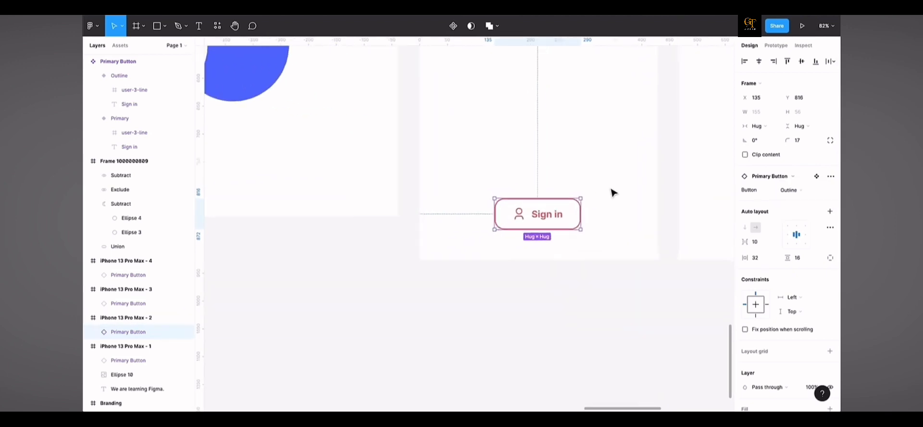
pyautogui.scroll(-6, 589, 208)
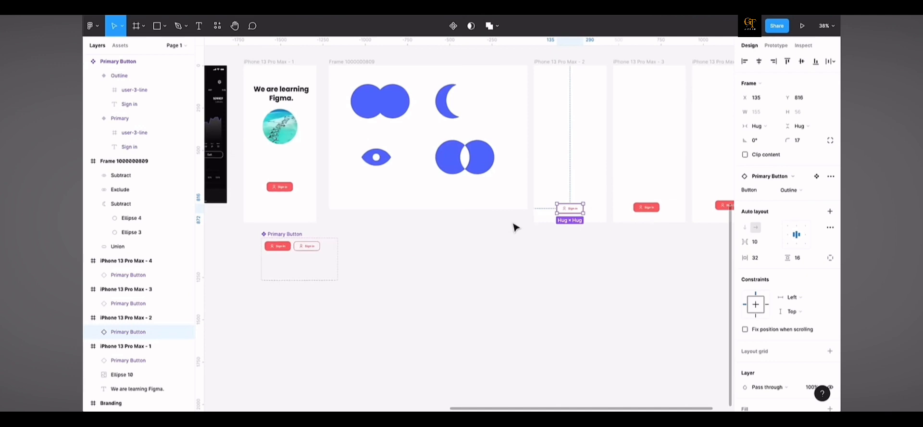
# Set the Outline variant's stroke thickness to 4 in the Primary Button set and check the instance on iPhone 13 Pro Max - 2.
pyautogui.click(292, 257)
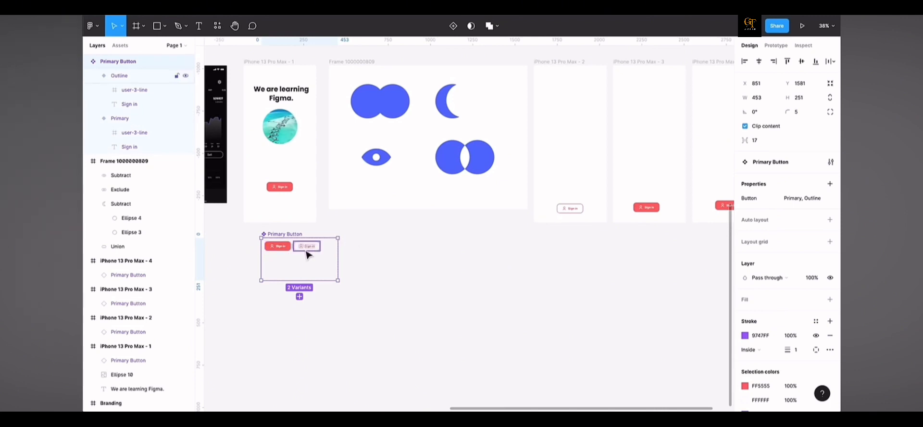
pyautogui.scroll(5, 306, 254)
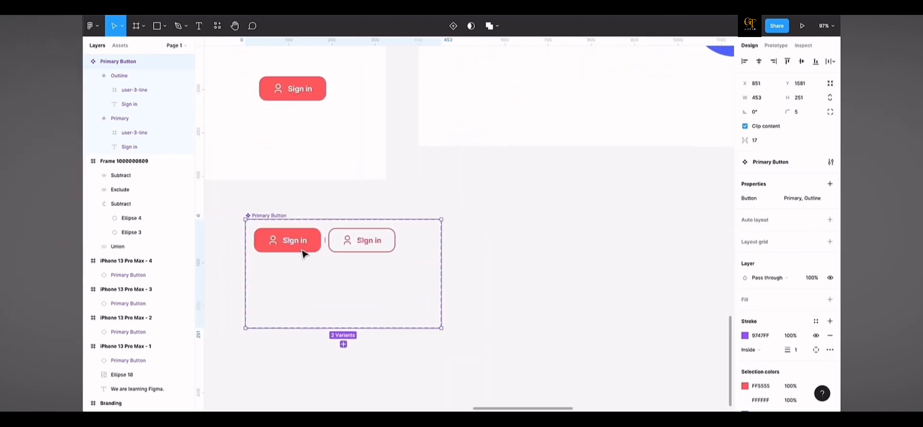
pyautogui.scroll(-2, 304, 251)
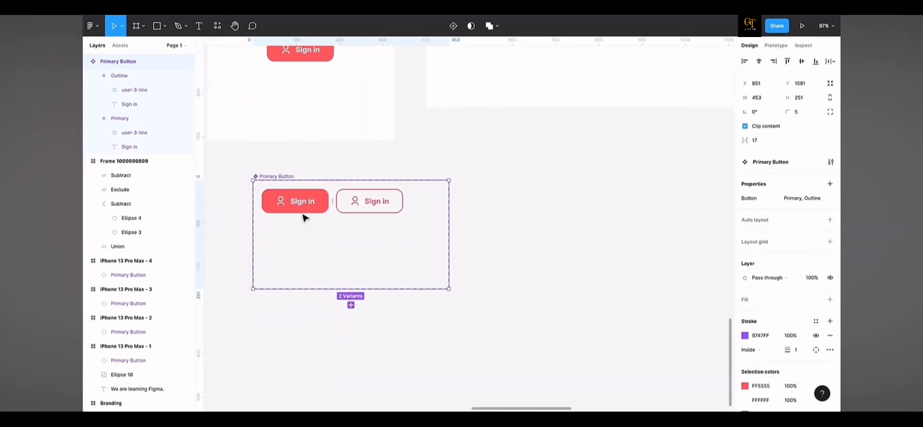
pyautogui.click(341, 199)
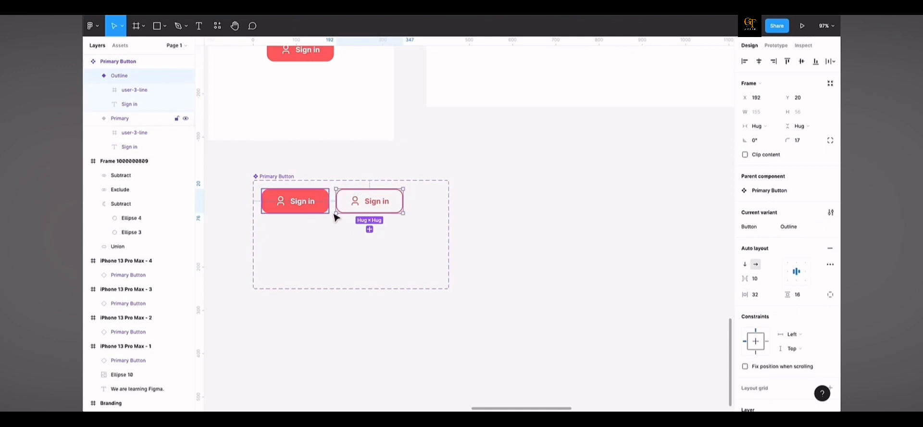
pyautogui.scroll(-4, 826, 264)
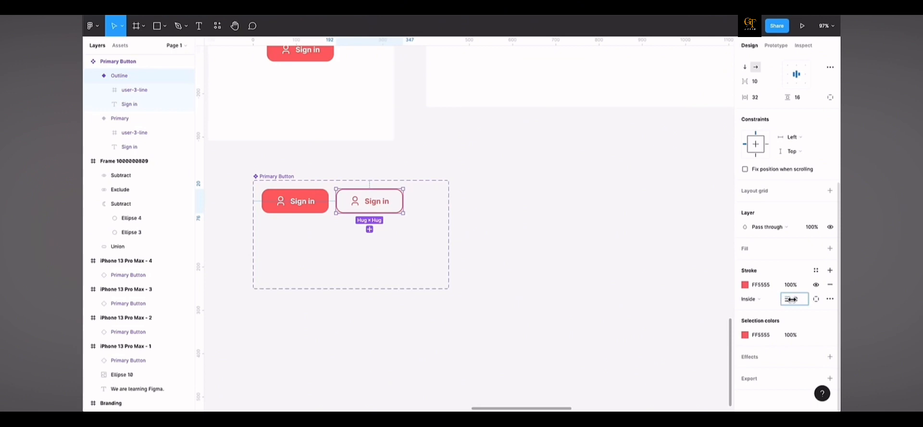
pyautogui.press('Return')
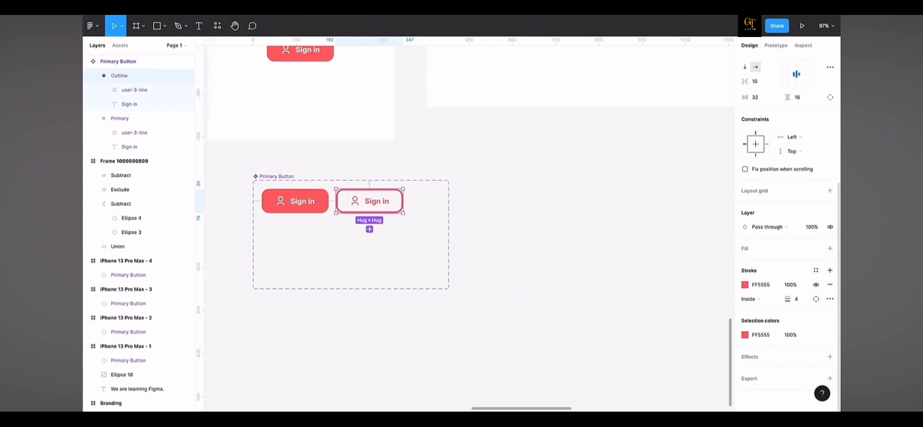
pyautogui.scroll(-5, 648, 218)
pyautogui.hscroll(6, 649, 219)
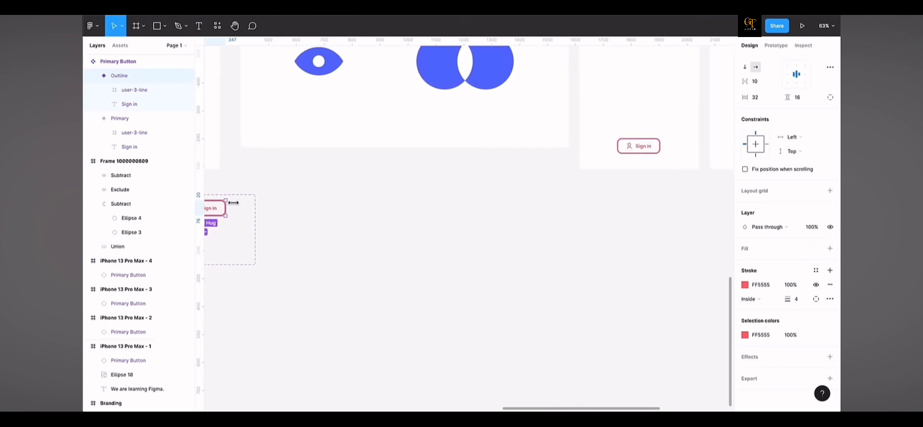
pyautogui.click(643, 149)
pyautogui.hscroll(-3, 568, 244)
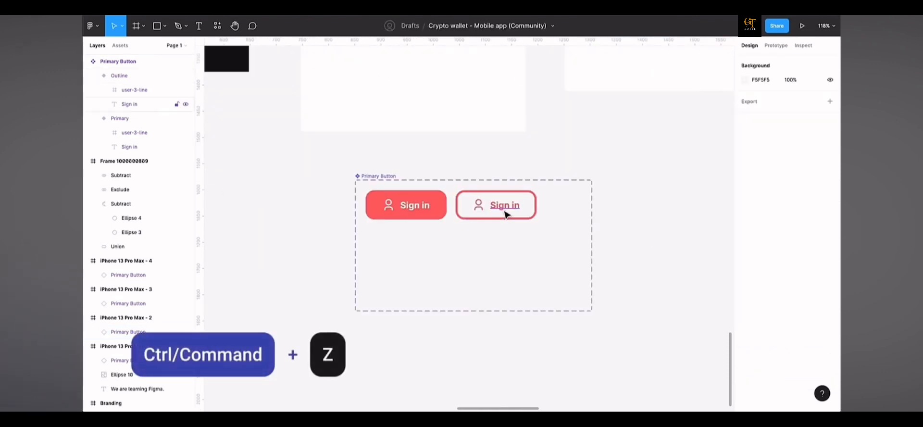
# Undo the stroke, color, layout and naming edits of the Outline variant, back to the Primary Button set's original small size.
pyautogui.hotkey('ctrl', 'z')
pyautogui.hotkey('ctrl', 'z')
pyautogui.hotkey('ctrl', 'z')
pyautogui.hotkey('ctrl', 'z')
pyautogui.hotkey('ctrl', 'z')
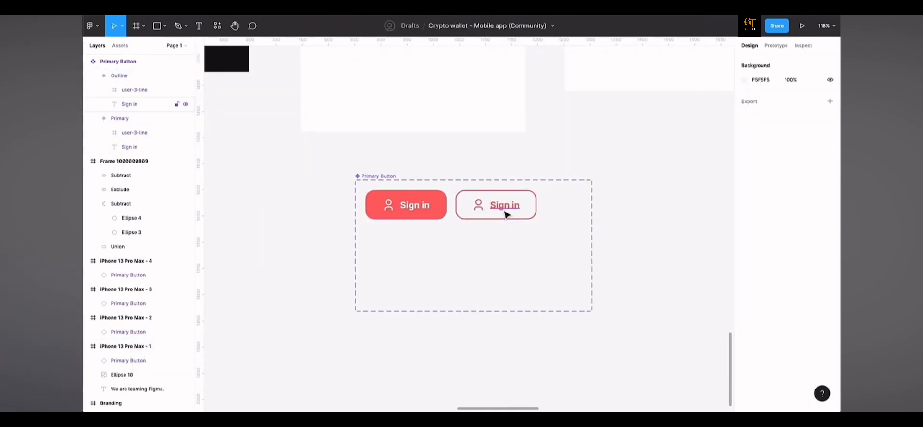
pyautogui.hotkey('ctrl', 'z')
pyautogui.hotkey('ctrl', 'z')
pyautogui.hotkey('ctrl', 'z')
pyautogui.hotkey('ctrl', 'z')
pyautogui.hotkey('ctrl', 'z')
pyautogui.hotkey('ctrl', 'z')
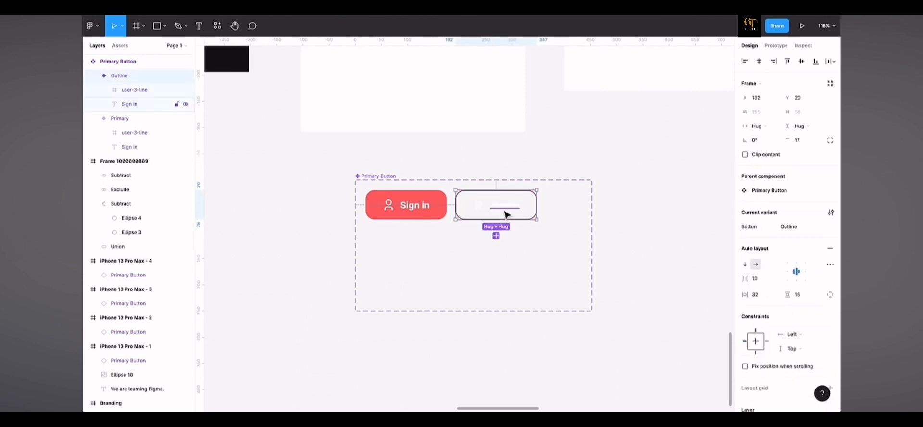
pyautogui.hotkey('ctrl', 'z')
pyautogui.hotkey('ctrl', 'z')
pyautogui.hotkey('ctrl', 'z')
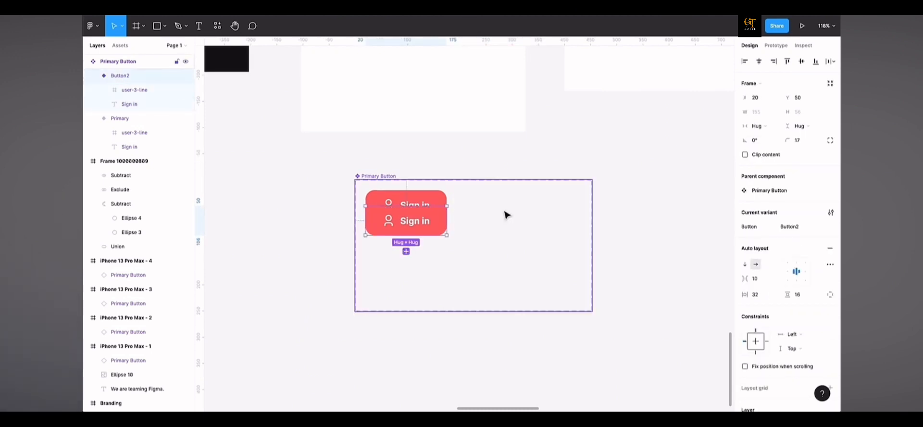
pyautogui.hotkey('ctrl', 'z')
pyautogui.hotkey('ctrl', 'z')
pyautogui.hotkey('ctrl', 'z')
pyautogui.hotkey('ctrl', 'z')
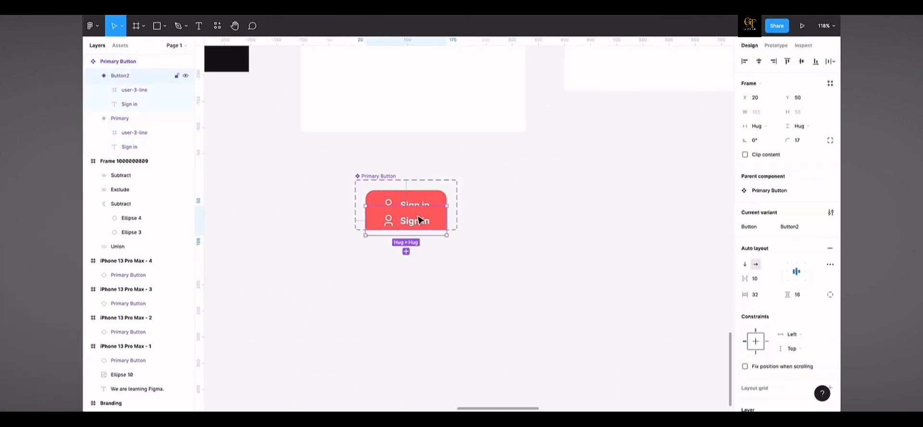
# Delete the leftover Button2 variant and enlarge the Primary Button component set to 412 by 251.
pyautogui.click(414, 218)
pyautogui.click(375, 181)
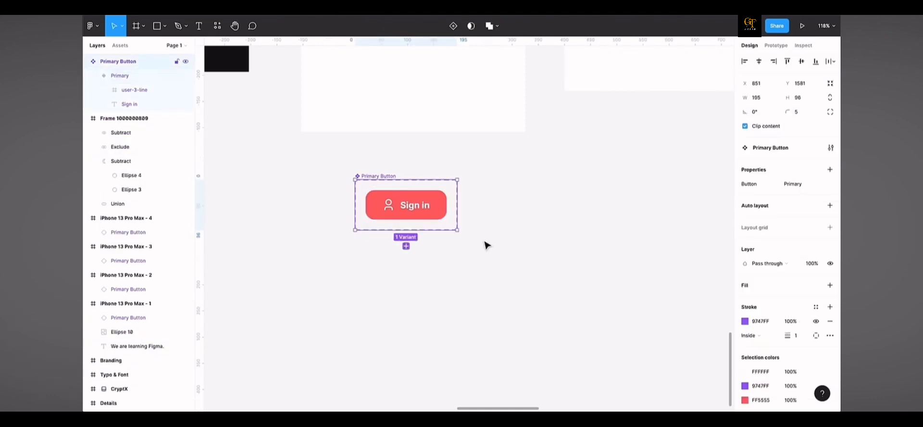
pyautogui.moveTo(454, 229); pyautogui.dragTo(570, 311)
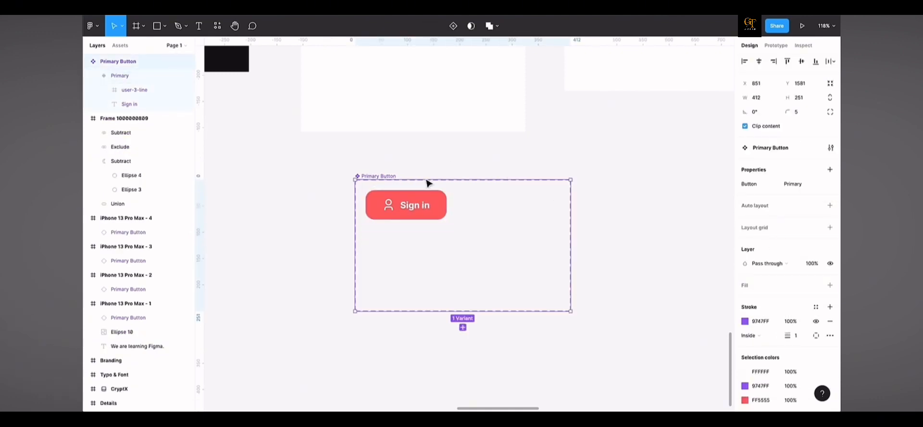
# Rename the remaining variant's property from Button to Icon and set its value to True.
pyautogui.click(394, 205)
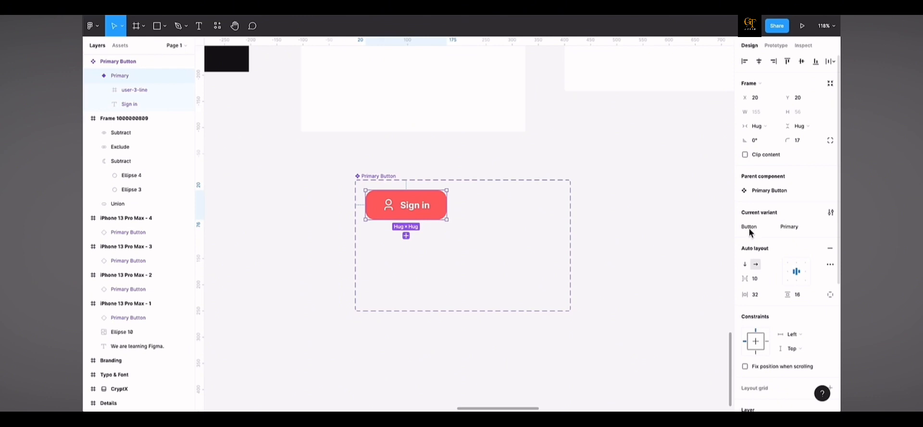
pyautogui.write('Icon')
pyautogui.press('Return')
pyautogui.write('True')
pyautogui.press('Return')
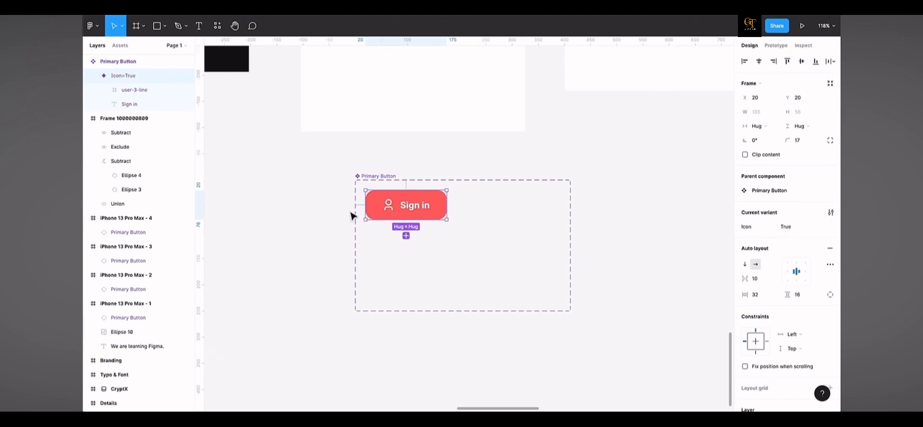
# Add a second variant to the Primary Button set and set its Icon property to False.
pyautogui.click(406, 235)
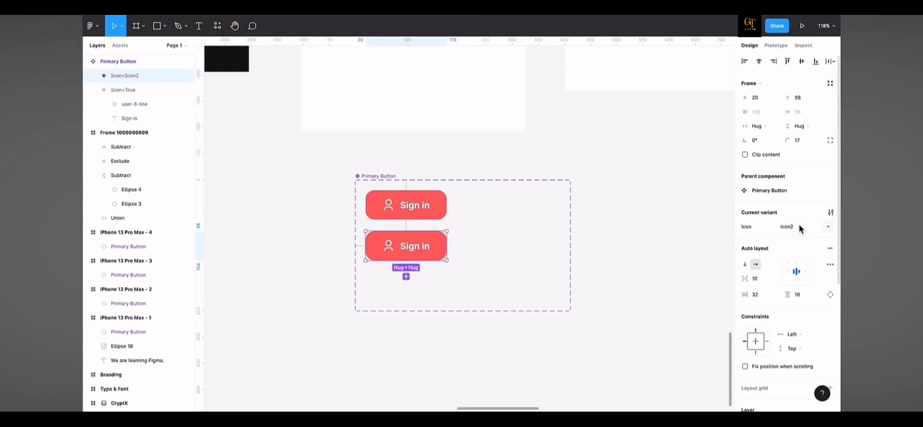
pyautogui.write('False')
pyautogui.press('Return')
# Delete the user-3-line icon from the Icon=False variant, leaving only the Sign in text.
pyautogui.click(389, 245)
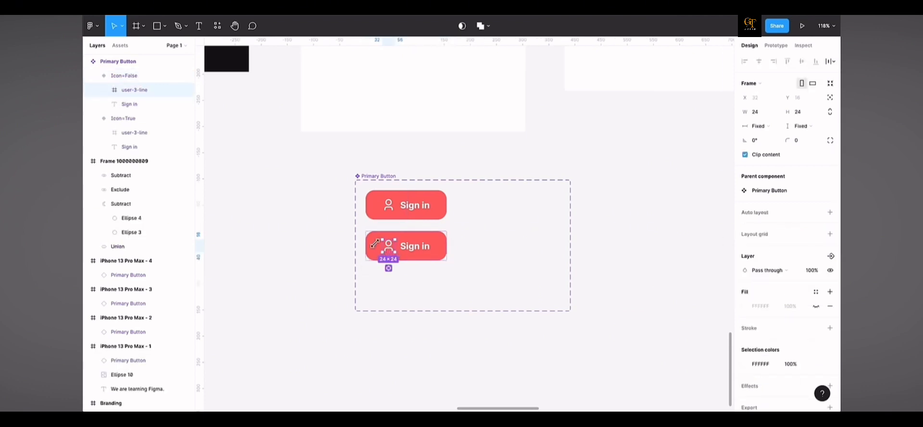
pyautogui.press('Delete')
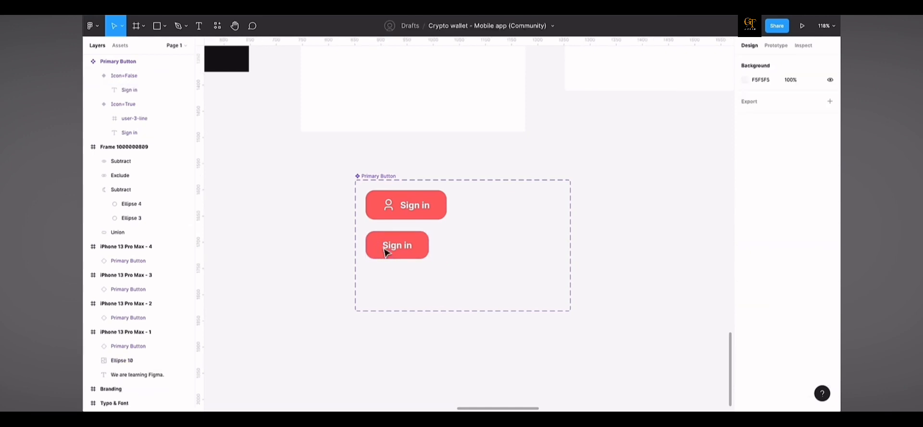
pyautogui.click(384, 253)
# Turn the Icon property off and back on for the Primary Button instance on iPhone 13 Pro Max - 2, then return to the component set.
pyautogui.scroll(-5, 505, 244)
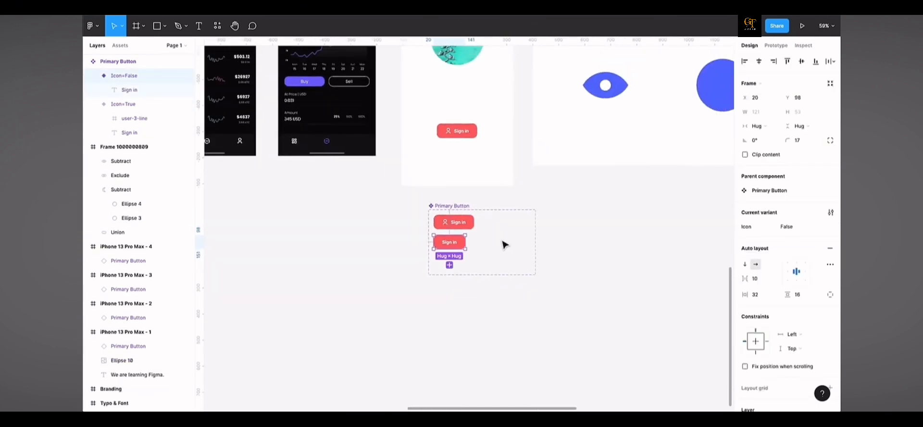
pyautogui.hscroll(3, 504, 244)
pyautogui.hscroll(5, 505, 244)
pyautogui.scroll(1, 502, 244)
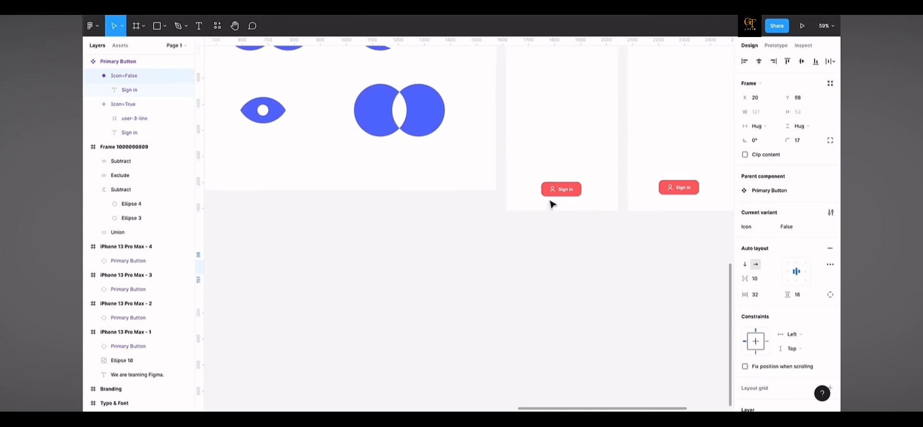
pyautogui.click(554, 196)
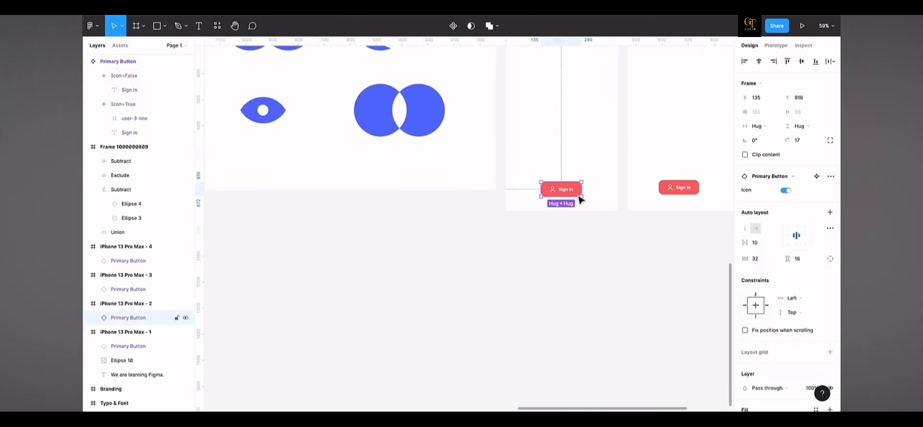
pyautogui.scroll(5, 580, 200)
pyautogui.scroll(3, 581, 200)
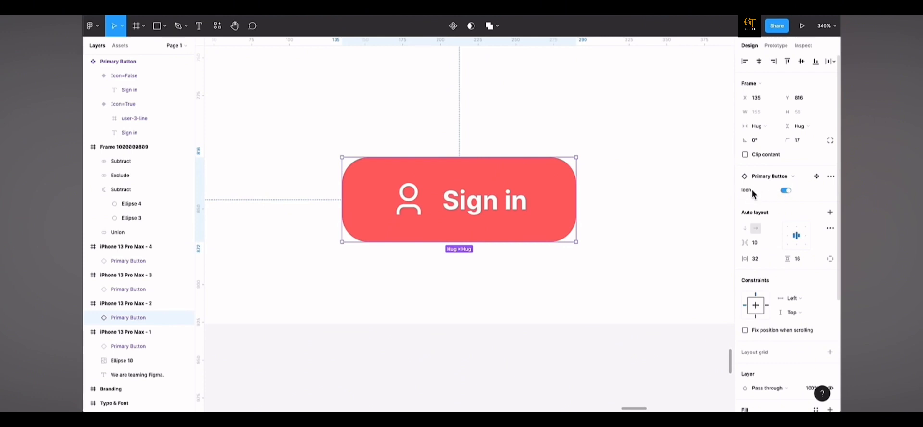
pyautogui.click(786, 191)
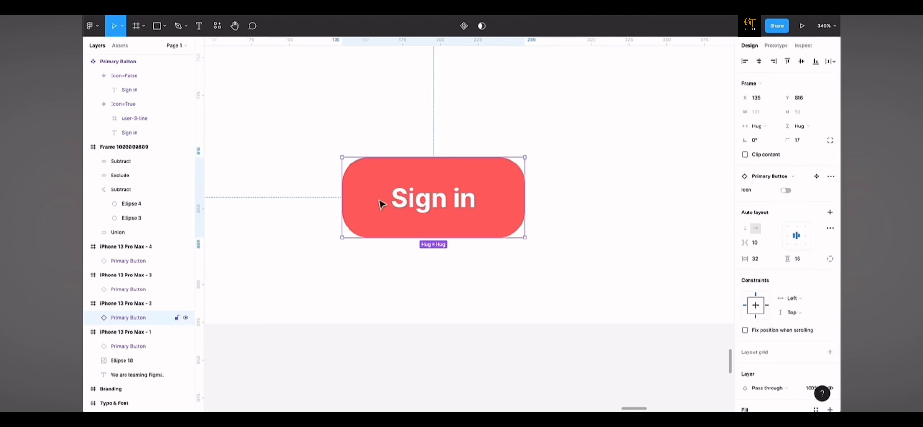
pyautogui.click(786, 190)
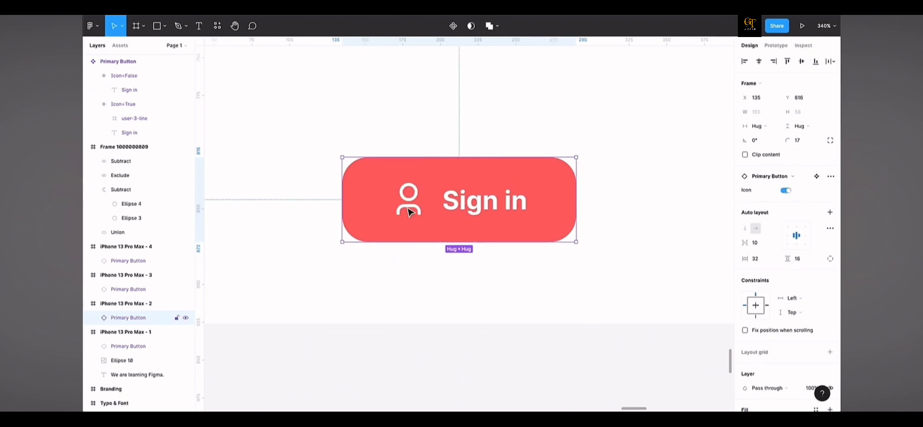
pyautogui.scroll(-5, 408, 212)
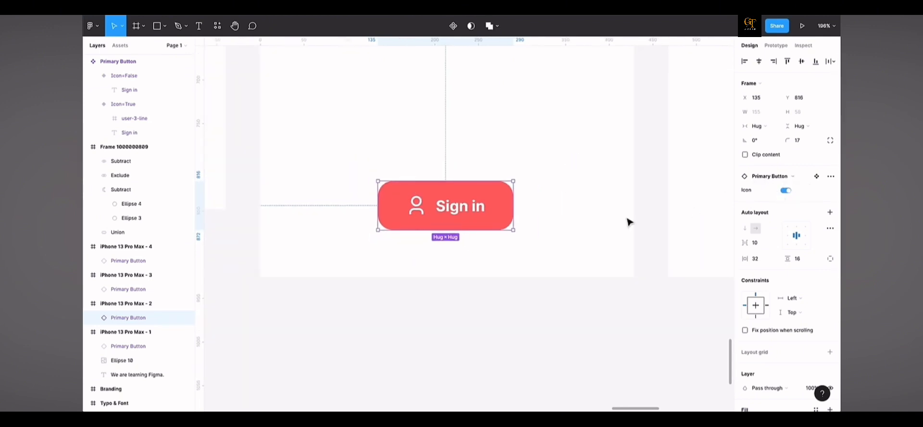
pyautogui.scroll(-5, 514, 232)
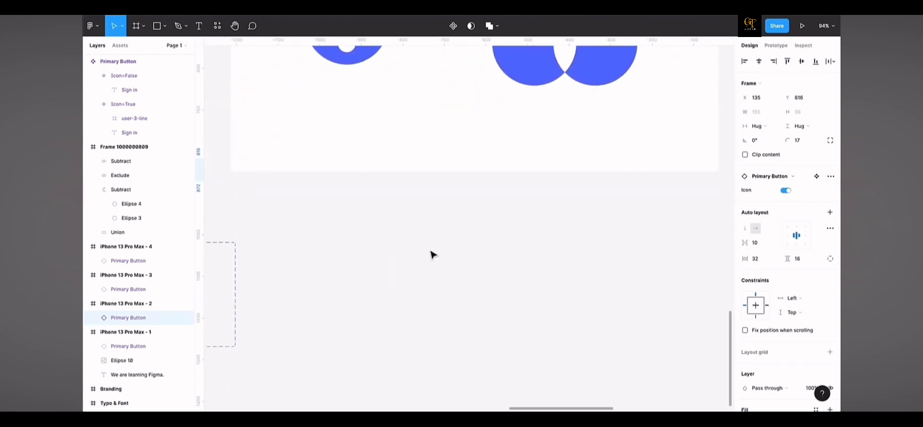
pyautogui.hscroll(-10, 430, 253)
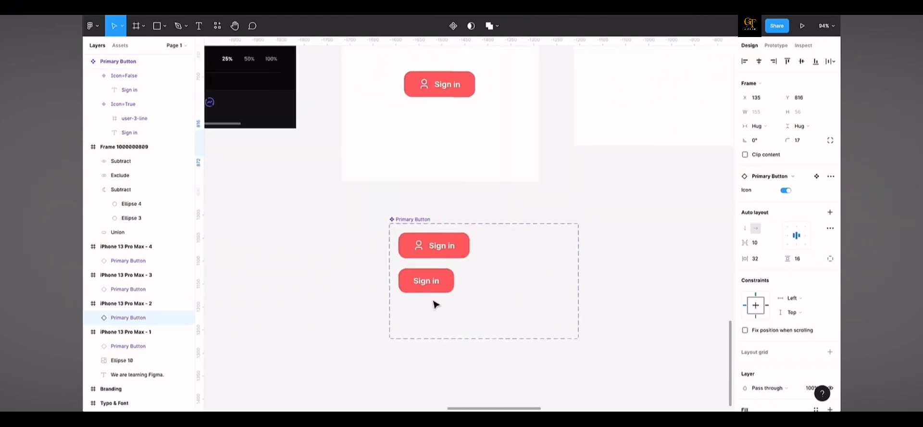
pyautogui.scroll(5, 434, 304)
pyautogui.click(452, 269)
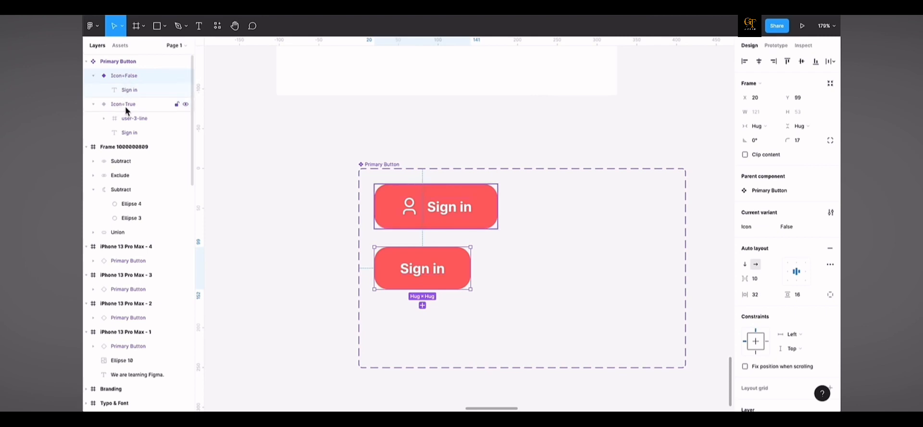
pyautogui.click(455, 173)
pyautogui.scroll(-5, 455, 173)
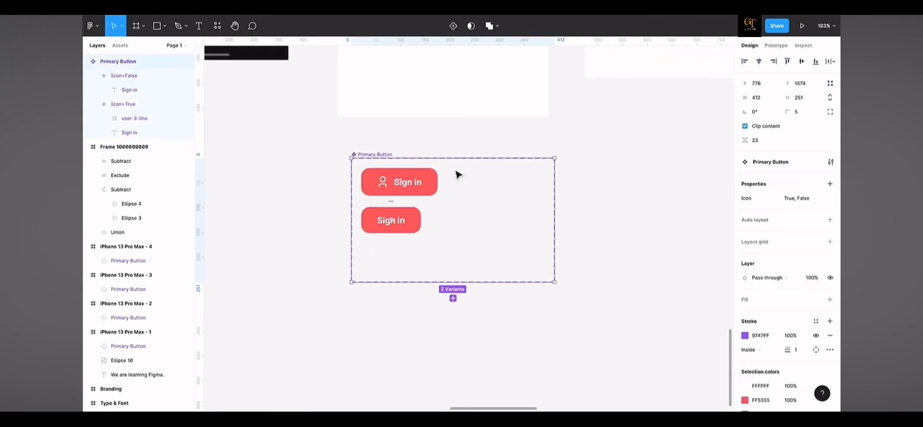
pyautogui.click(87, 61)
pyautogui.click(86, 75)
pyautogui.click(86, 90)
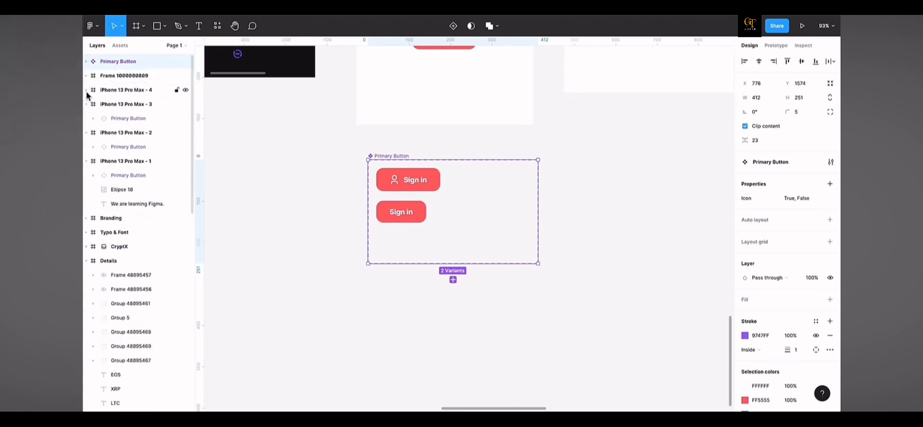
pyautogui.click(87, 104)
pyautogui.click(87, 118)
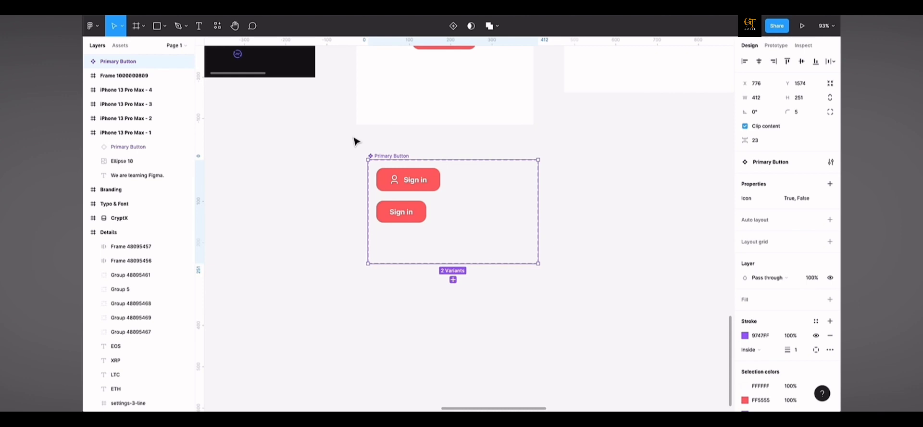
# Shift the Primary Button component set up and left to X 748, Y 1547, beneath the iPhone 13 Pro Max - 1 frame.
pyautogui.hotkey('shift', 'Left')
pyautogui.hotkey('shift', 'Left')
pyautogui.hotkey('shift', 'Left')
pyautogui.hotkey('shift', 'Up')
pyautogui.hotkey('shift', 'Up')
pyautogui.hotkey('shift', 'Up')
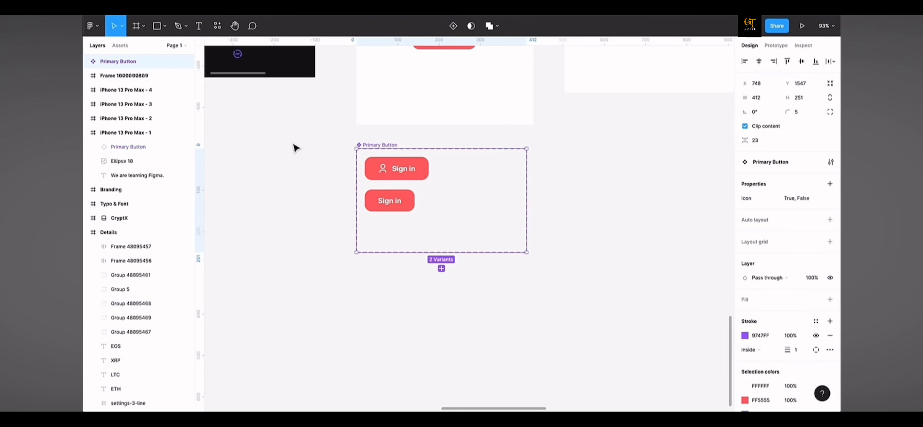
# Leave the design for the file browser and look through the Community page down to its shared resources.
pyautogui.click(92, 26)
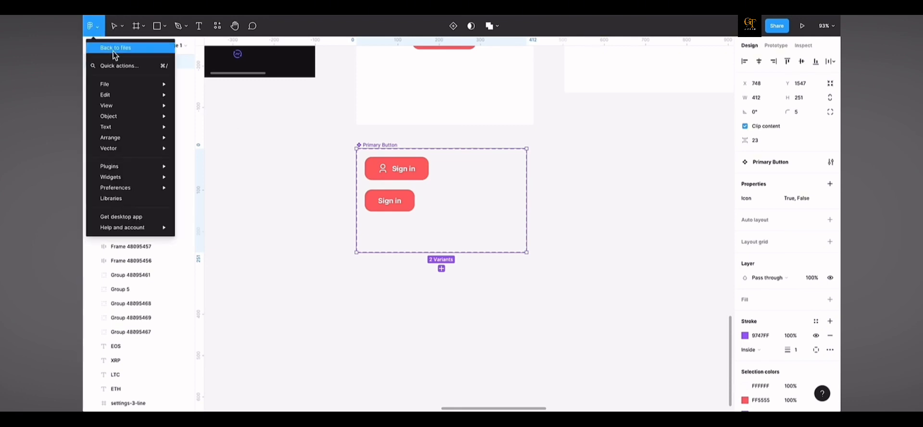
pyautogui.click(112, 48)
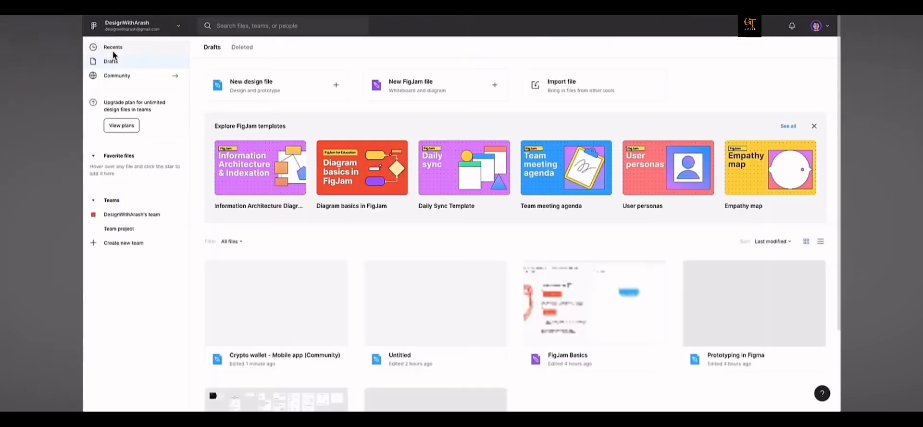
pyautogui.click(127, 81)
pyautogui.scroll(-6, 160, 101)
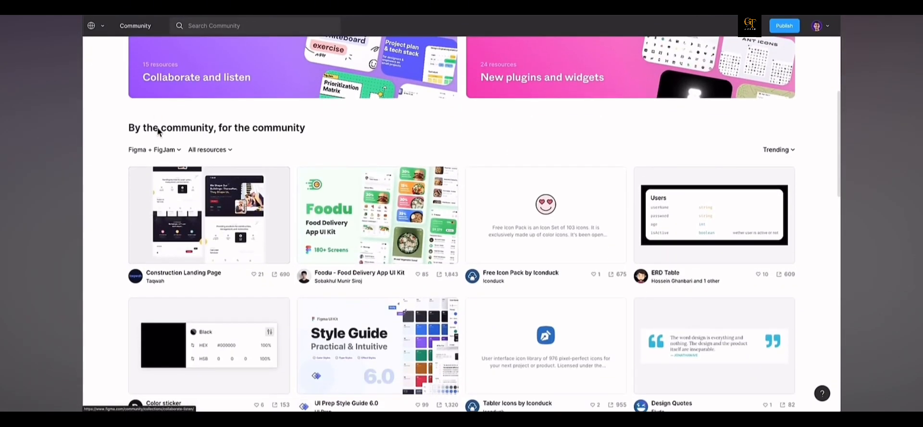
pyautogui.scroll(-1, 224, 148)
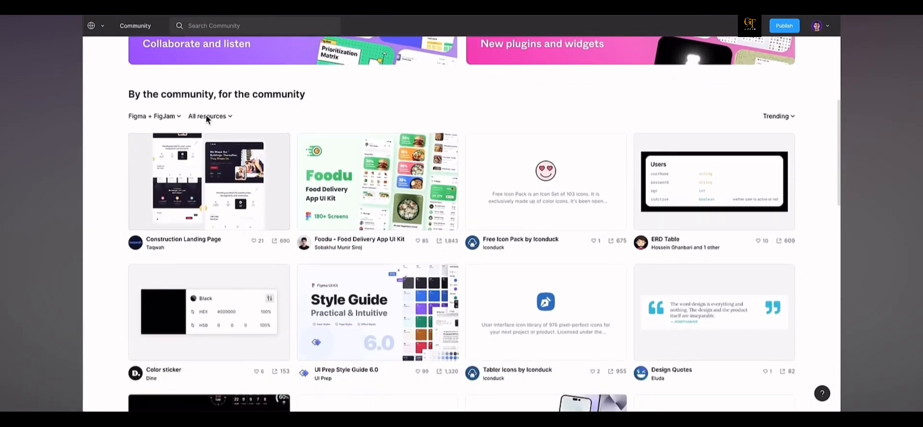
# Filter the community resources to Plugins and look over the trending plugins.
pyautogui.click(218, 116)
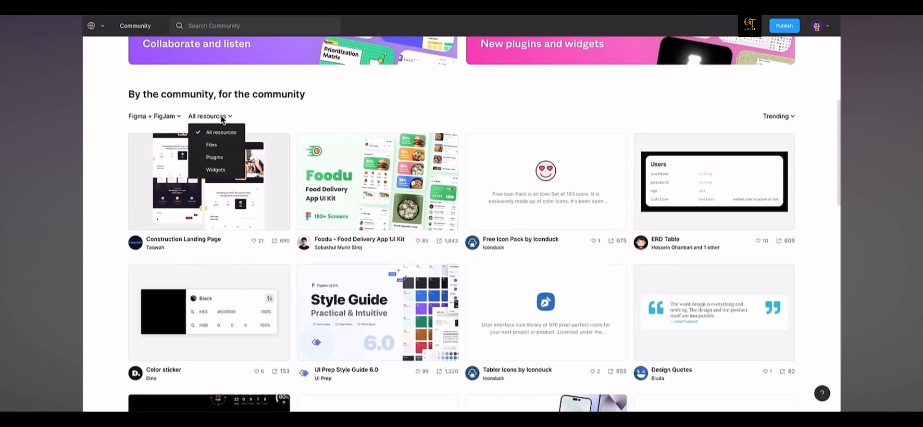
pyautogui.click(218, 159)
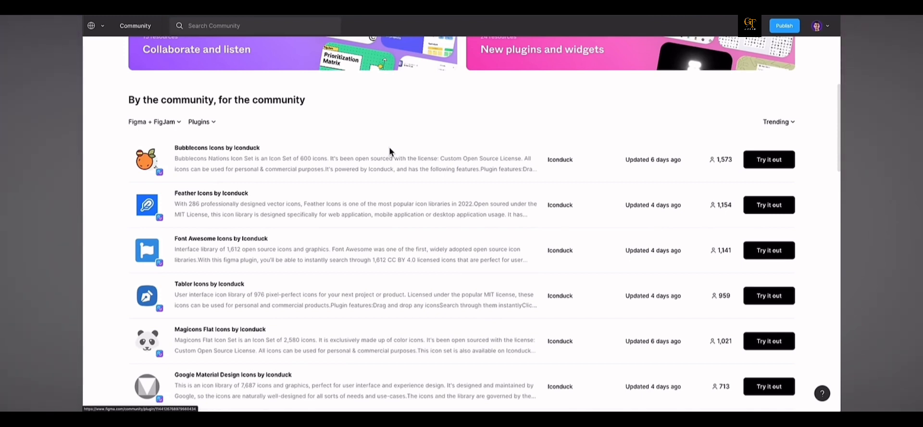
pyautogui.scroll(-1, 386, 147)
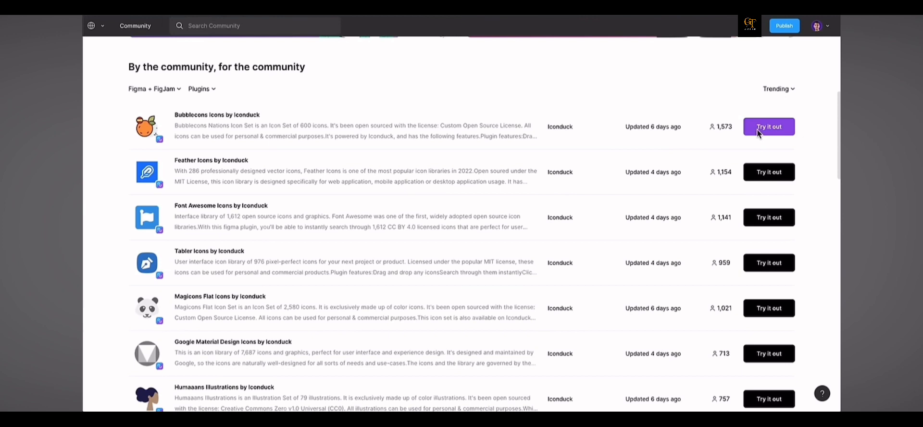
pyautogui.scroll(1, 397, 102)
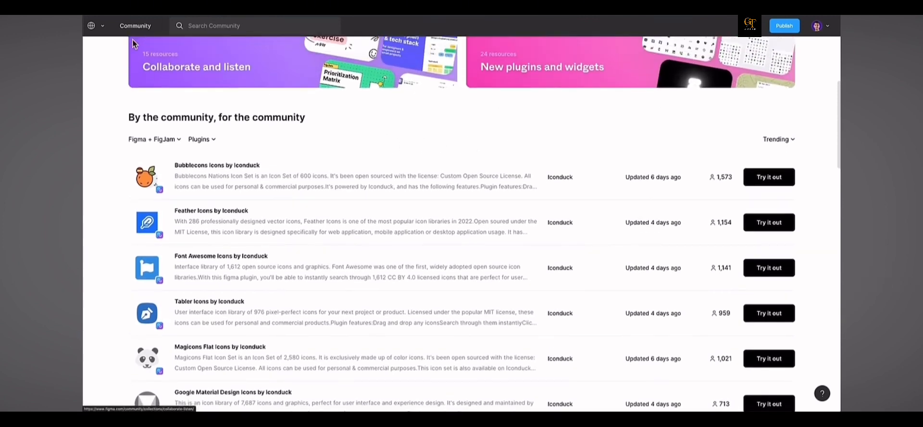
# Return to the drafts and reopen the Crypto wallet - Mobile app (Community) file.
pyautogui.click(93, 19)
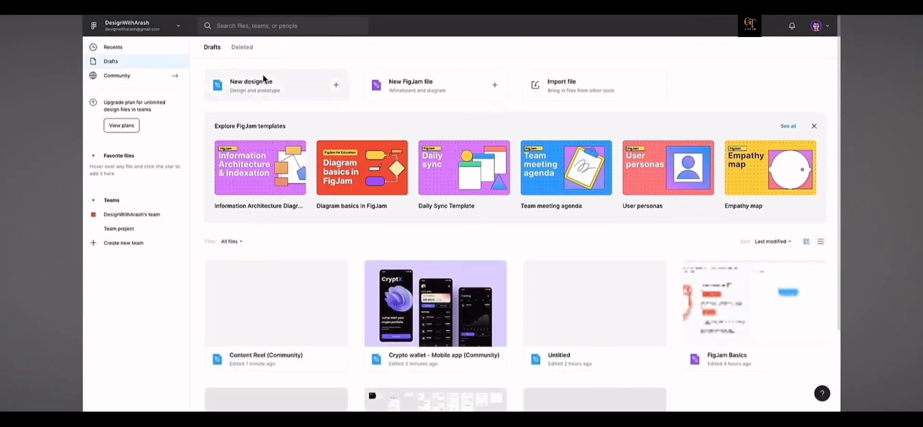
pyautogui.doubleClick(480, 310)
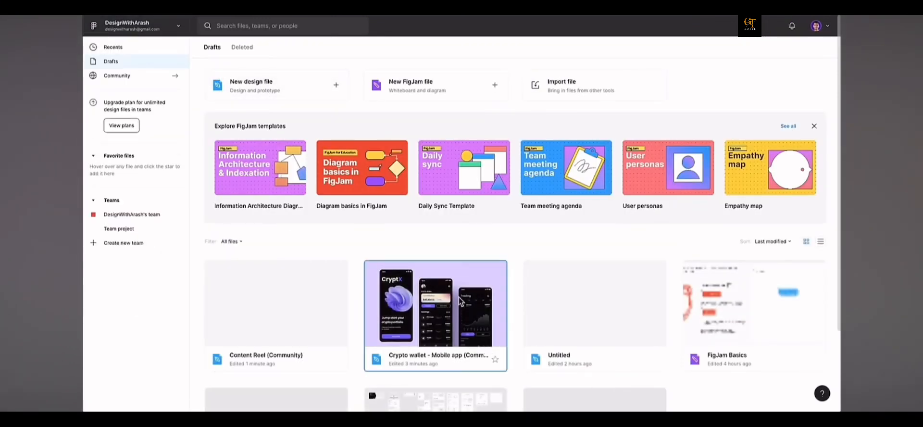
pyautogui.scroll(-2, 494, 312)
pyautogui.scroll(3, 492, 289)
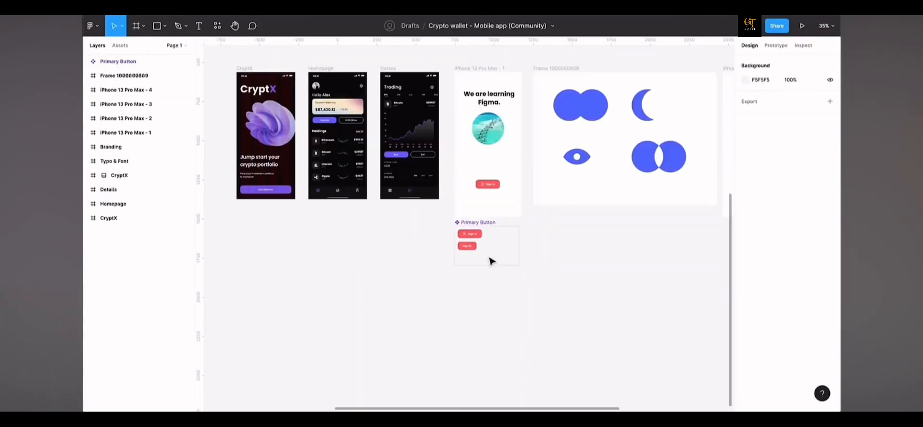
# Search the plugins for "Co", run Content Reel and go through its introduction to start it.
pyautogui.click(219, 26)
pyautogui.click(261, 45)
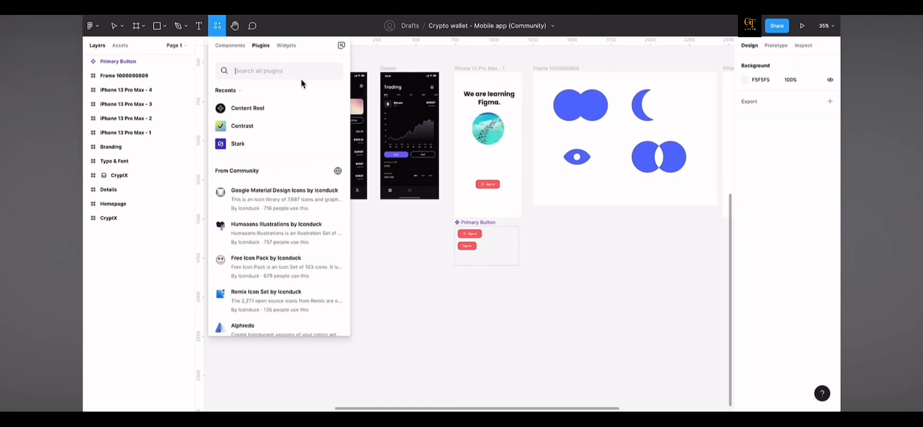
pyautogui.write('Conn')
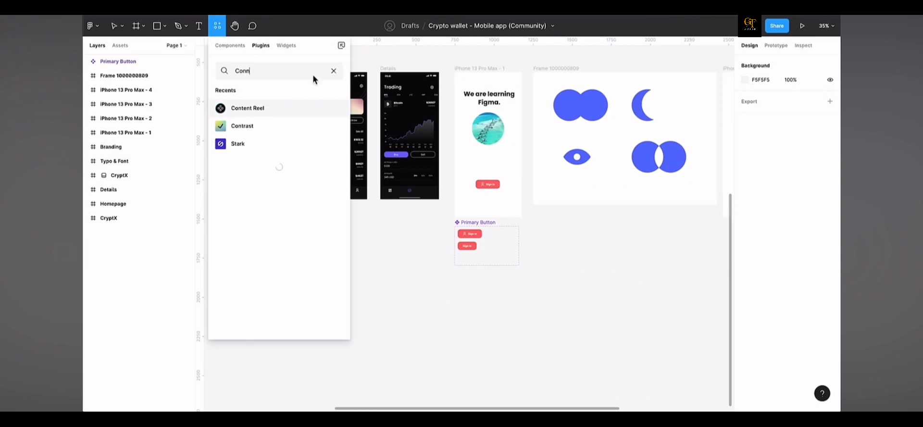
pyautogui.press('BackSpace')
pyautogui.press('BackSpace')
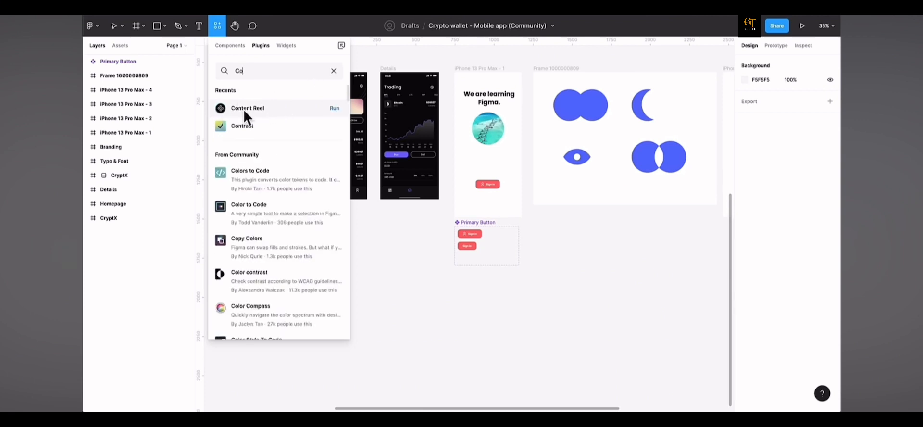
pyautogui.click(276, 108)
pyautogui.click(281, 166)
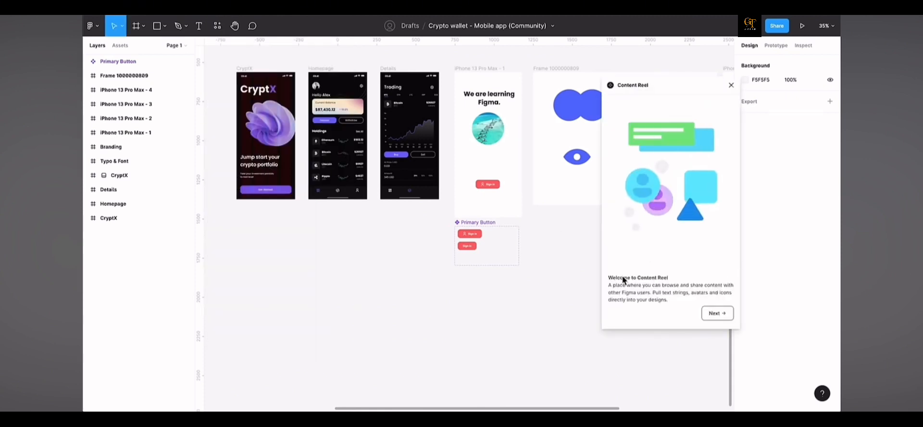
pyautogui.click(713, 313)
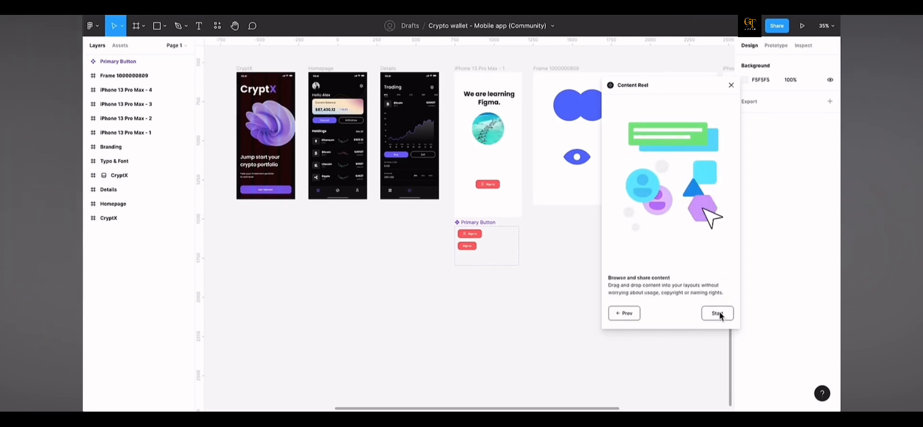
pyautogui.click(718, 313)
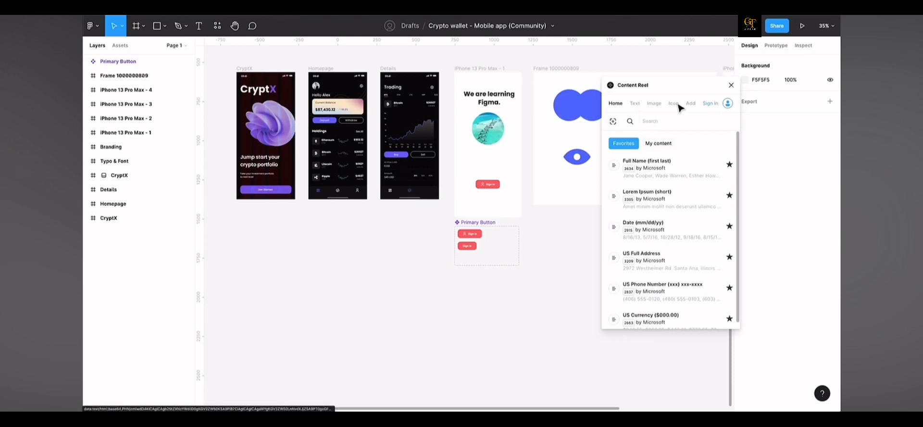
# Look through the text content sets offered in Content Reel.
pyautogui.click(634, 104)
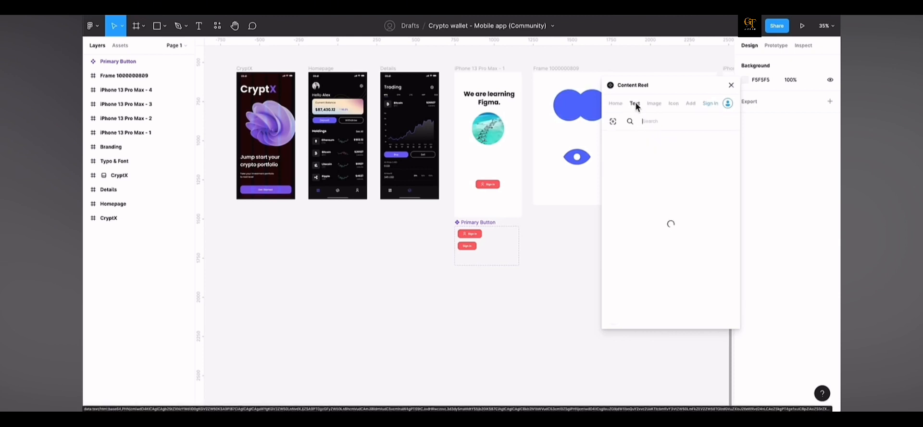
pyautogui.scroll(-3, 666, 165)
pyautogui.scroll(10, 666, 165)
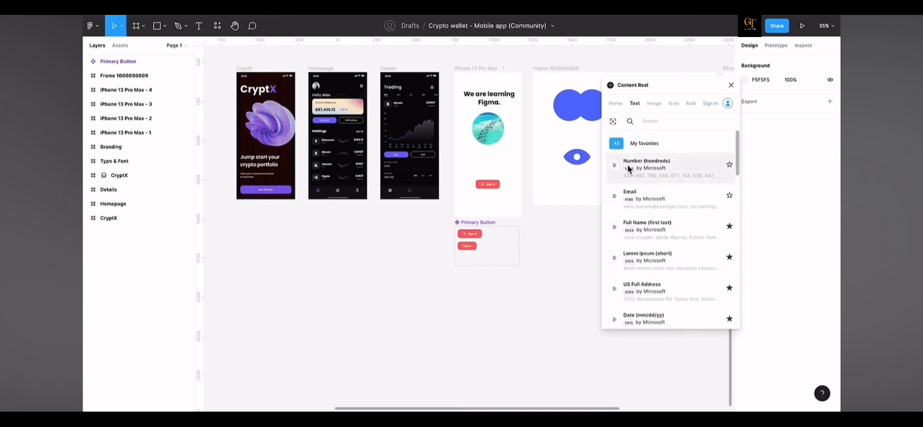
pyautogui.scroll(-2, 630, 194)
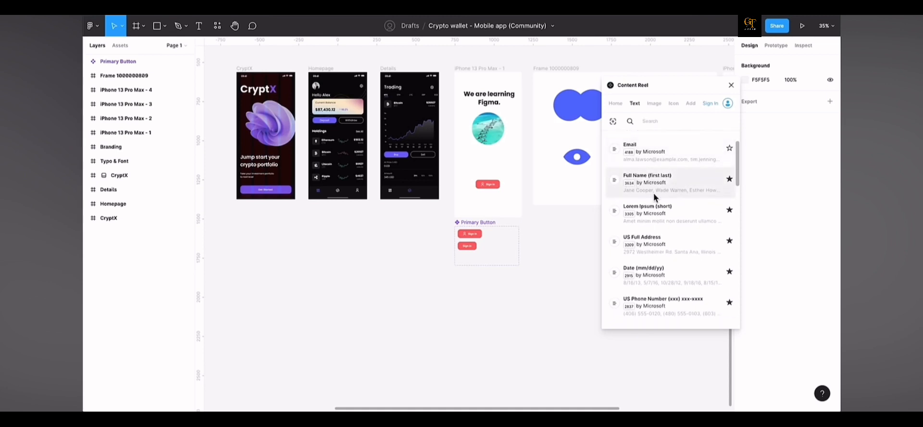
pyautogui.scroll(-1, 659, 221)
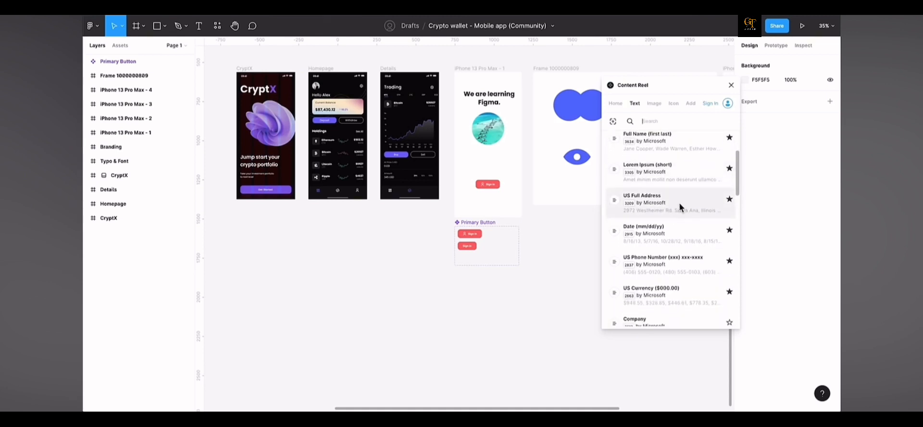
# Look through Content Reel's image collections, such as avatars, photos and logos, and then its icon collections.
pyautogui.click(657, 104)
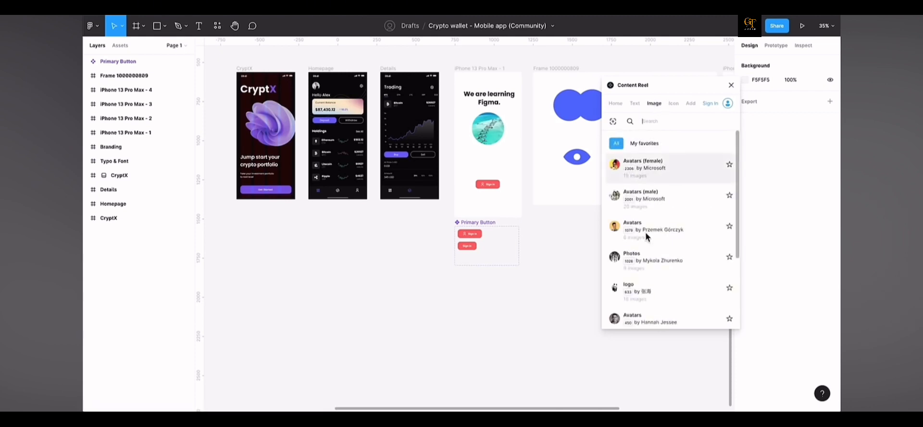
pyautogui.scroll(-1, 645, 232)
pyautogui.scroll(1, 650, 162)
pyautogui.scroll(-1, 651, 190)
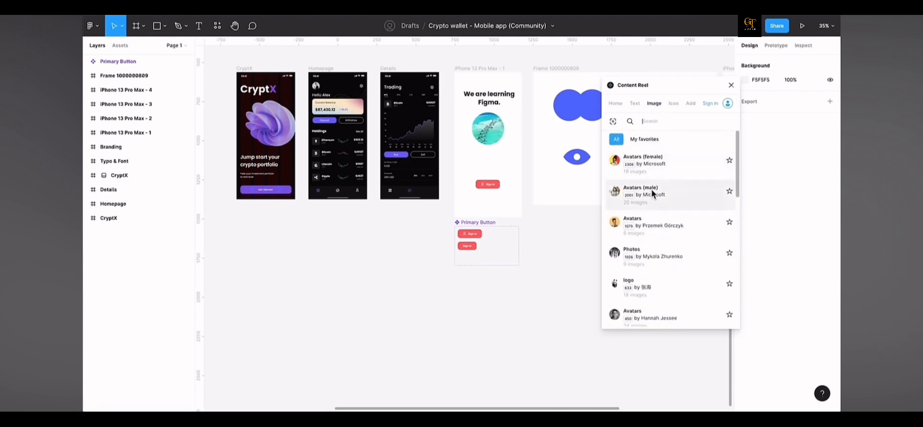
pyautogui.scroll(-1, 652, 189)
pyautogui.scroll(1, 651, 189)
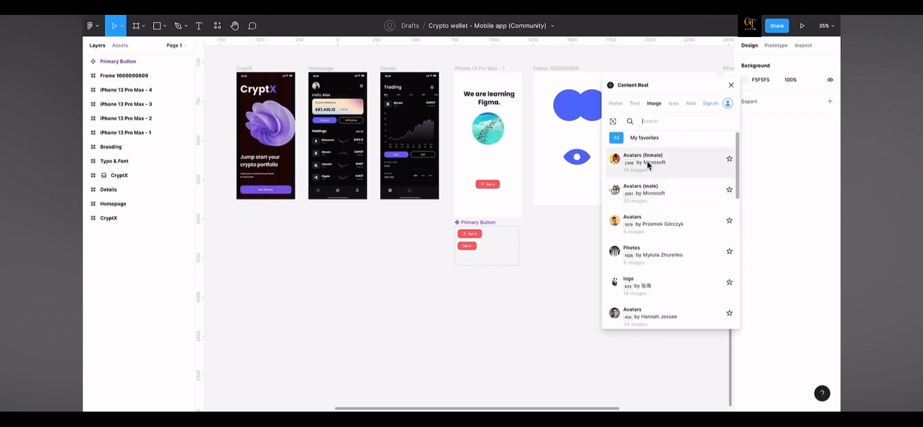
pyautogui.scroll(-1, 660, 166)
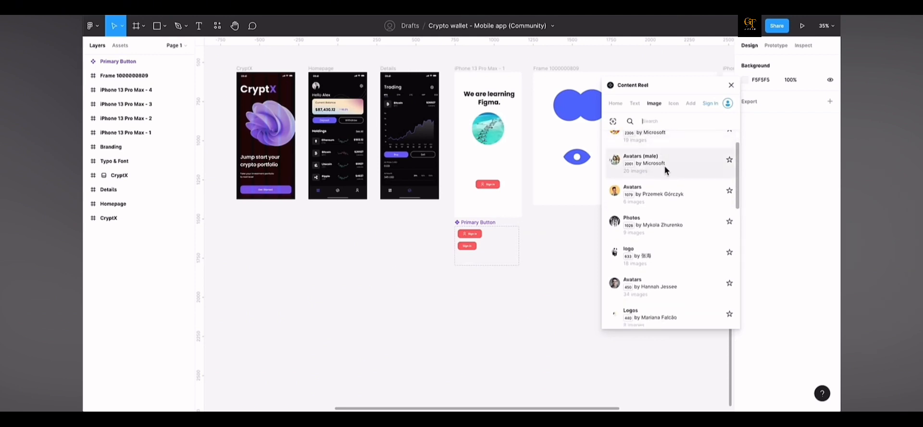
pyautogui.scroll(1, 664, 165)
pyautogui.click(673, 104)
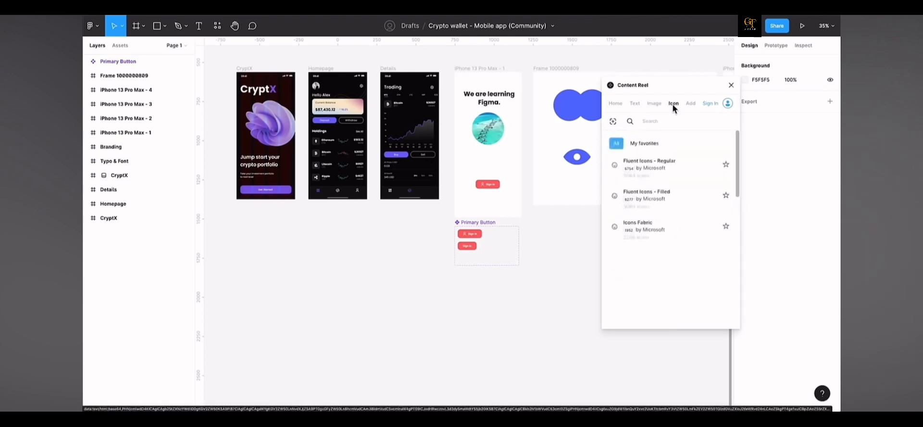
# Move the Content Reel window aside and draw a 132 × 132 circle between the beach image and Sign in button on iPhone 13 Pro Max - 1.
pyautogui.moveTo(673, 82); pyautogui.dragTo(714, 81)
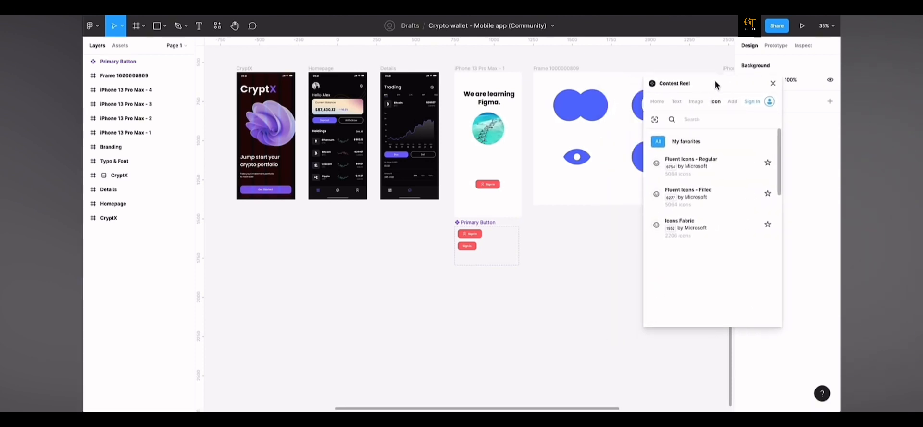
pyautogui.scroll(5, 485, 158)
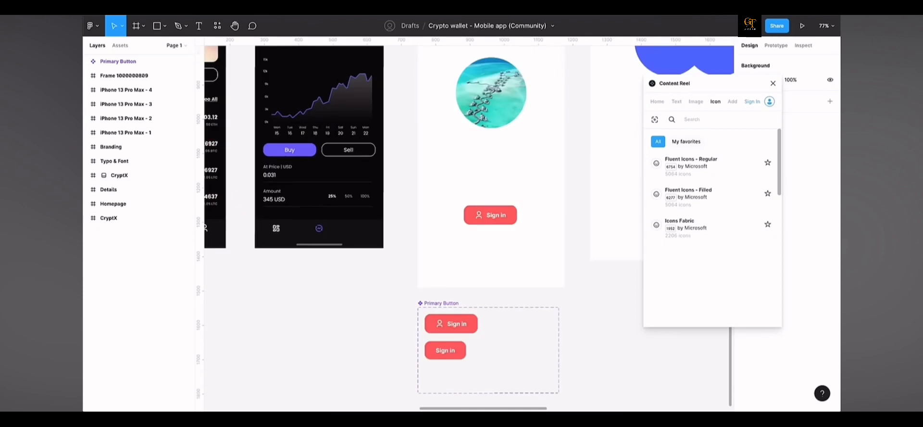
pyautogui.click(157, 26)
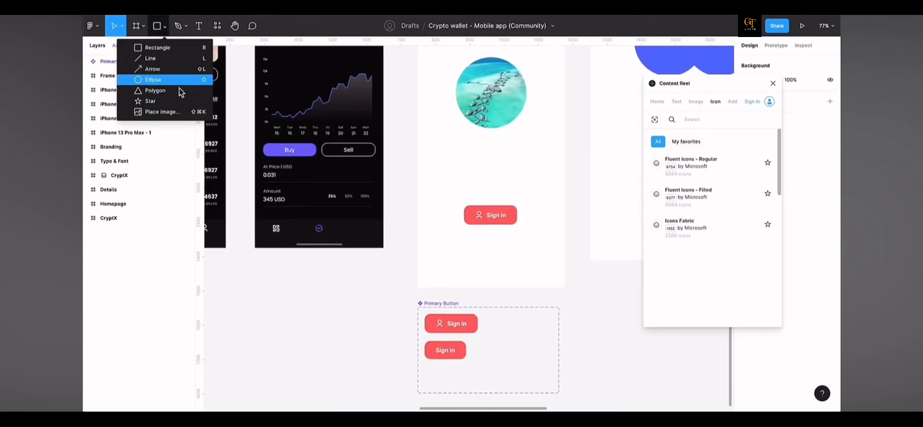
pyautogui.click(144, 76)
pyautogui.moveTo(465, 148); pyautogui.dragTo(510, 193)
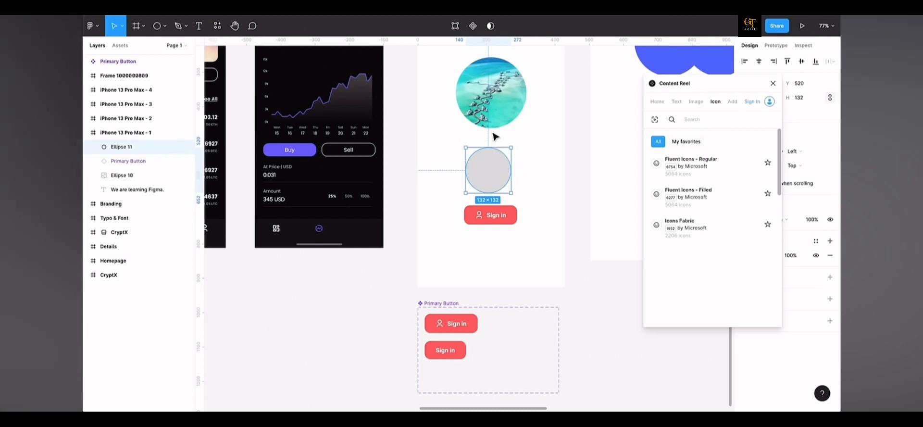
# Try successive pictures from Content Reel's Avatars (female) image collection as the fill of the 132 × 132 circle.
pyautogui.click(696, 101)
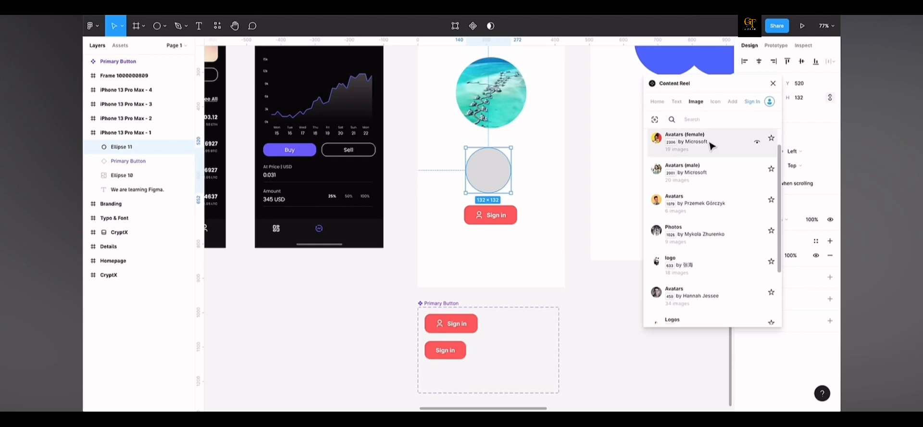
pyautogui.click(711, 145)
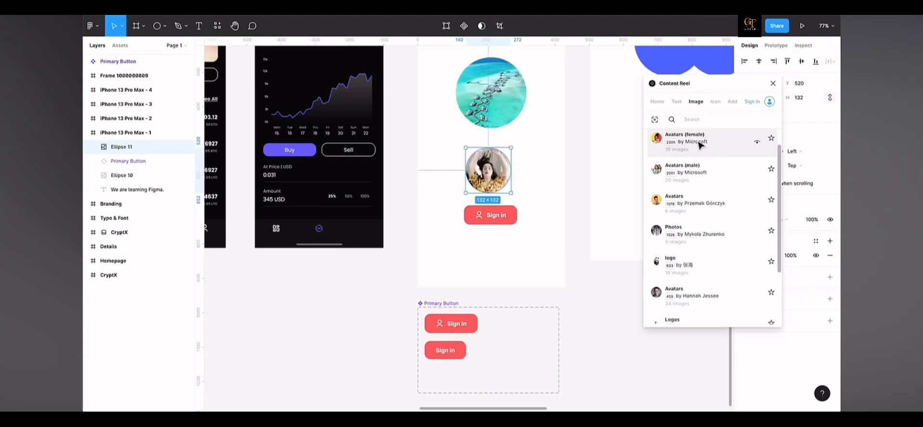
pyautogui.click(700, 144)
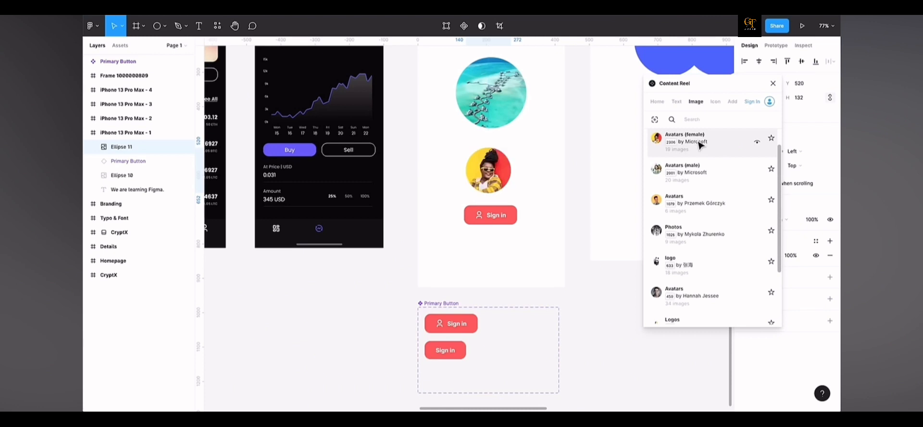
pyautogui.click(699, 144)
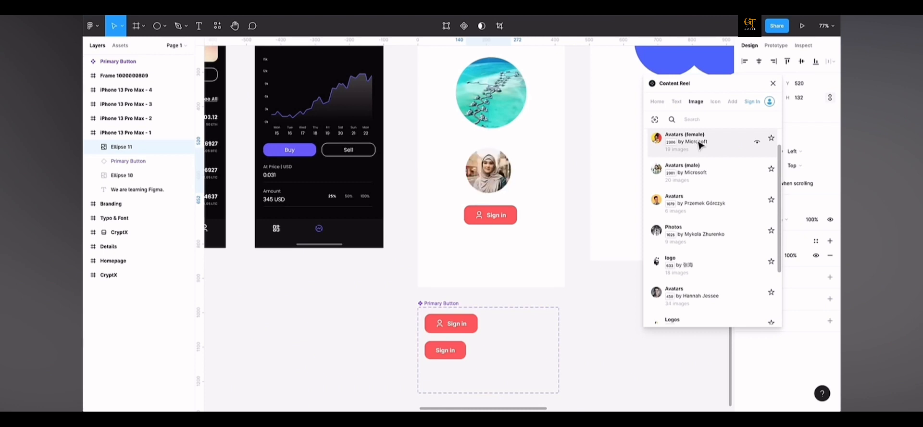
# Try pictures from the Avatars (male), Avatars and logo collections as the circle's fill.
pyautogui.click(699, 180)
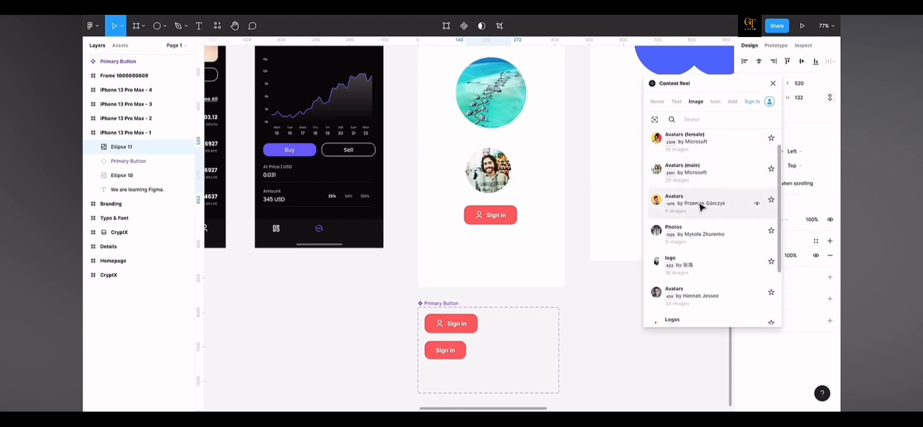
pyautogui.click(700, 207)
pyautogui.scroll(-2, 700, 207)
pyautogui.click(700, 188)
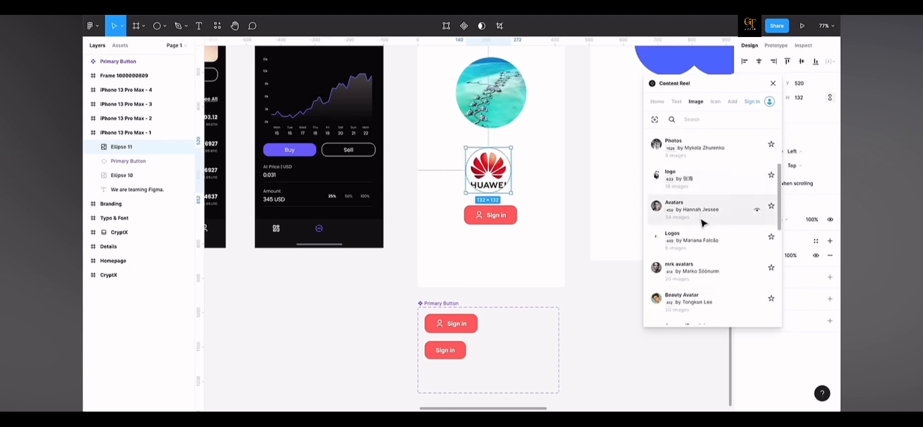
# Fill the circle above the Sign in button with the red-haired character from Content Reel's Toy face image collection.
pyautogui.scroll(-5, 703, 222)
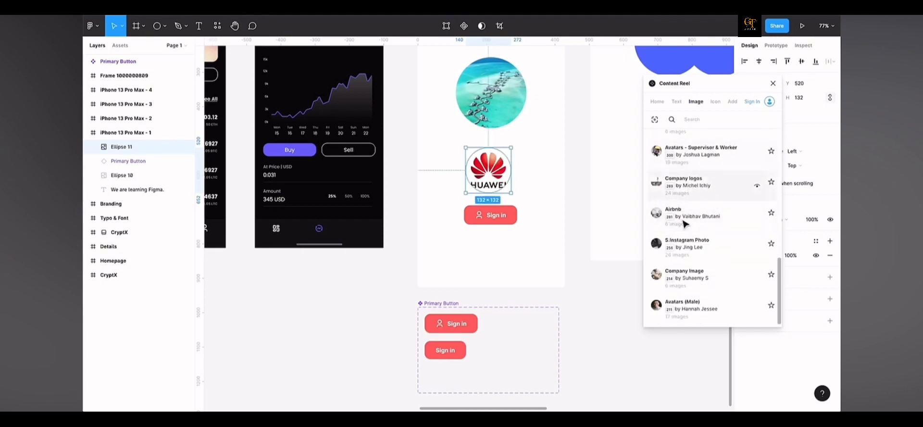
pyautogui.scroll(5, 696, 201)
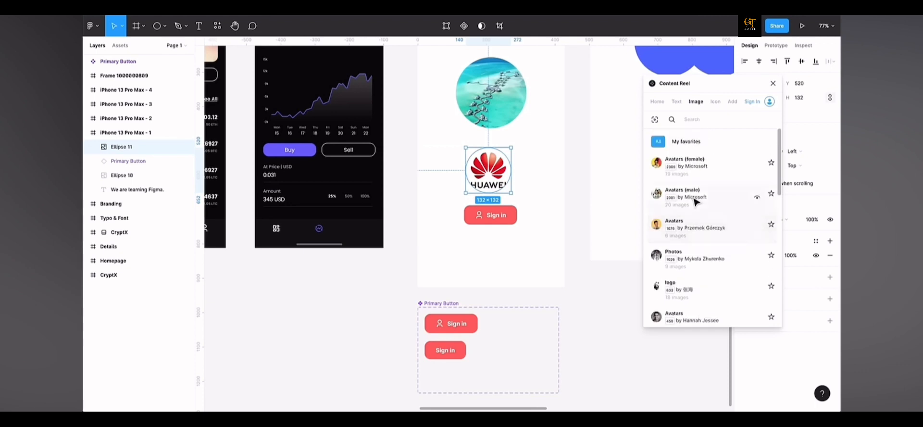
pyautogui.scroll(-1, 697, 207)
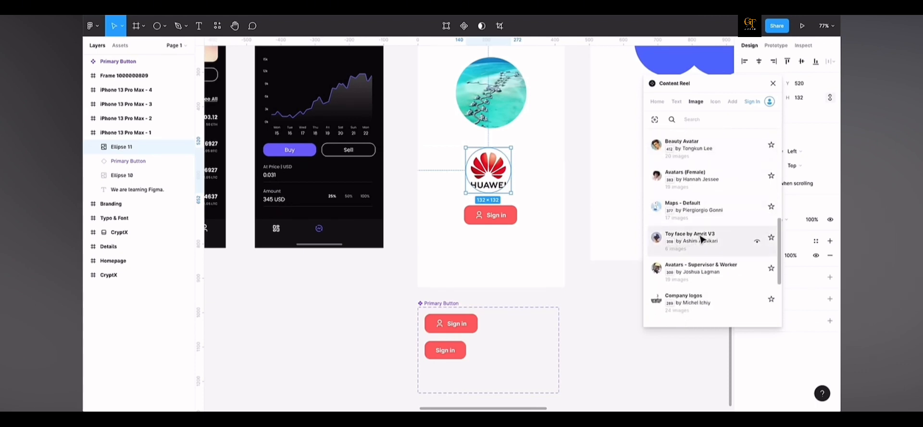
pyautogui.click(704, 244)
pyautogui.click(702, 253)
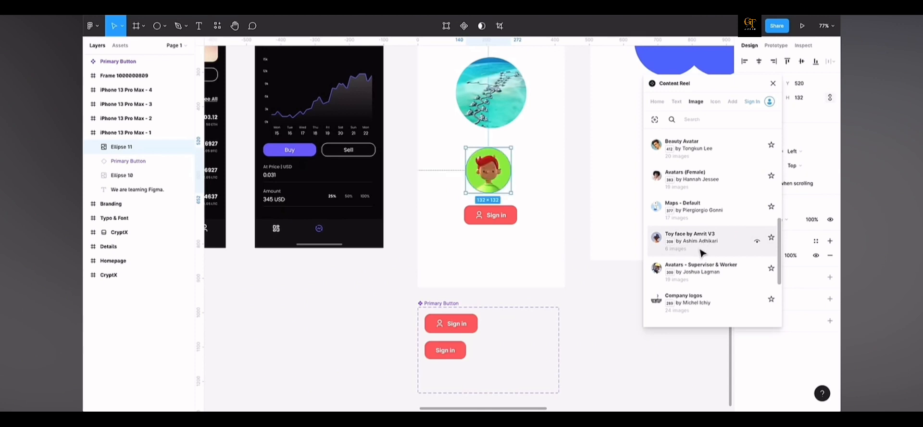
# Insert the 24 × 24 bell from Content Reel's Fluent Icons - Filled into iPhone 13 Pro Max - 1, centred below the Sign in button.
pyautogui.click(714, 101)
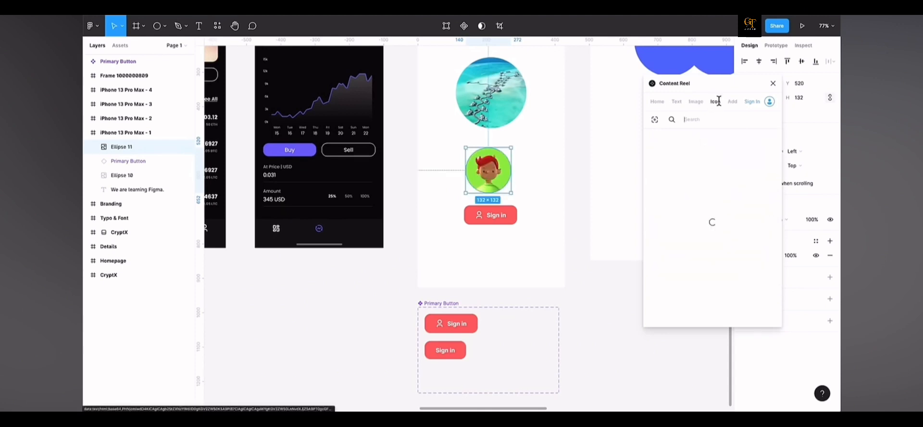
pyautogui.scroll(-1, 704, 192)
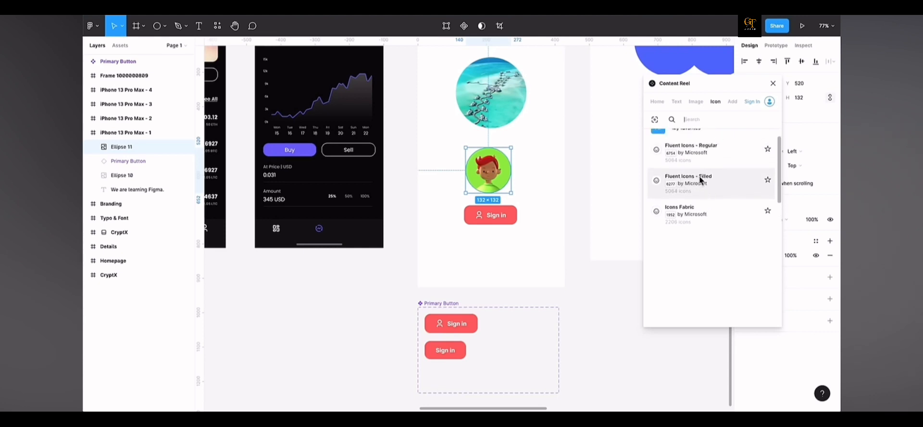
pyautogui.click(722, 179)
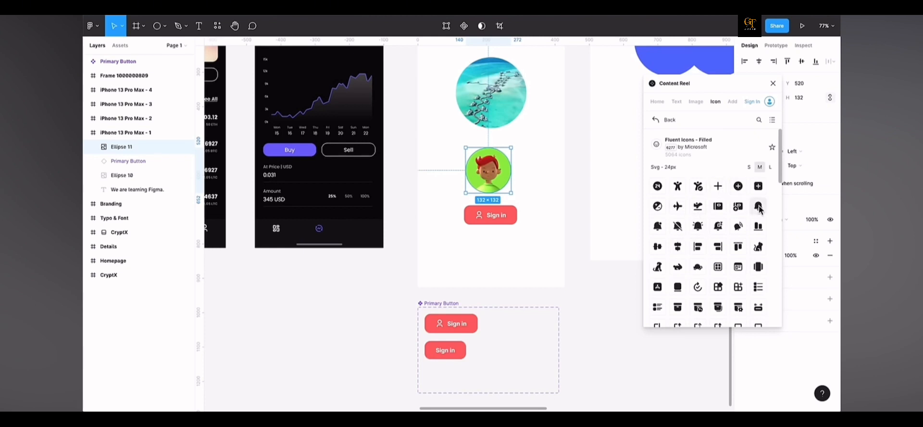
pyautogui.moveTo(759, 208); pyautogui.dragTo(515, 250)
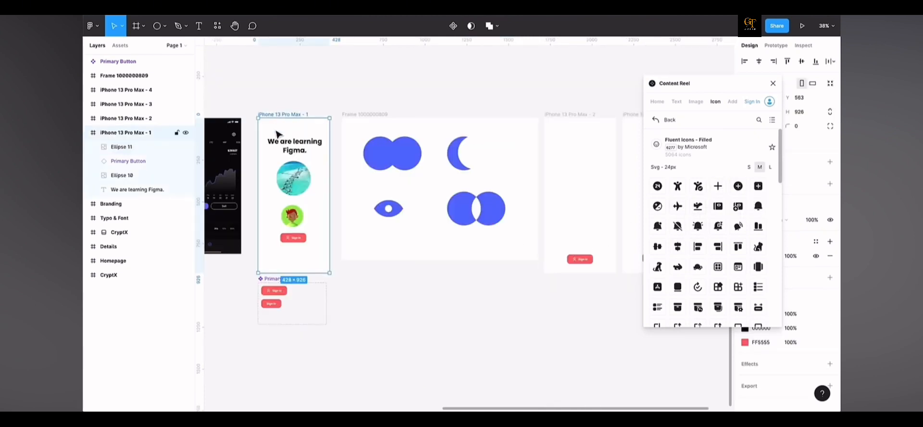
pyautogui.hotkey('ctrl', 'v')
pyautogui.scroll(5, 292, 231)
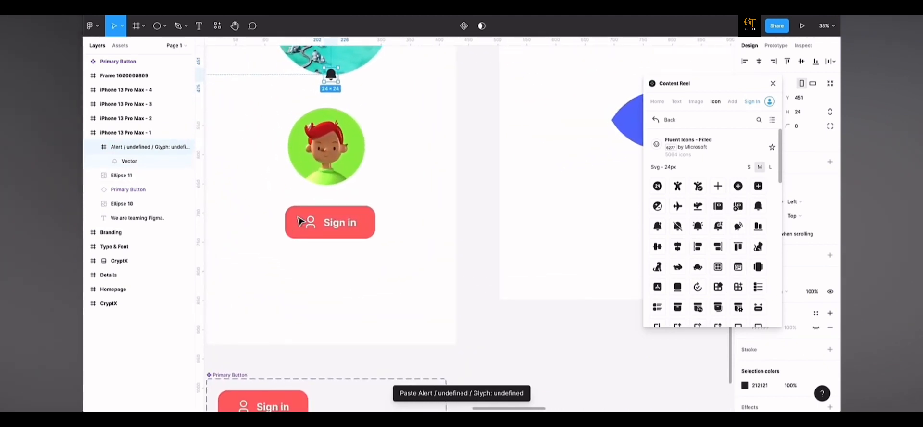
pyautogui.moveTo(334, 79); pyautogui.dragTo(331, 290)
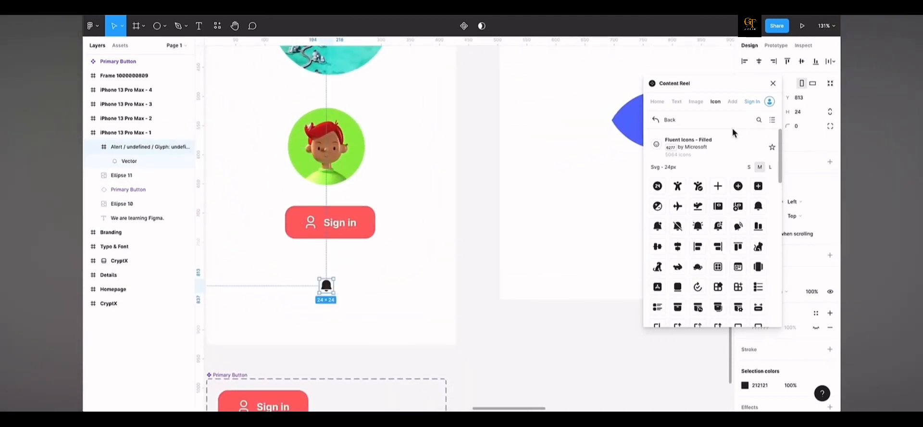
# Show Content Reel's text sets and add an "Address" text in the upper part of iPhone 13 Pro Max - 2.
pyautogui.click(676, 101)
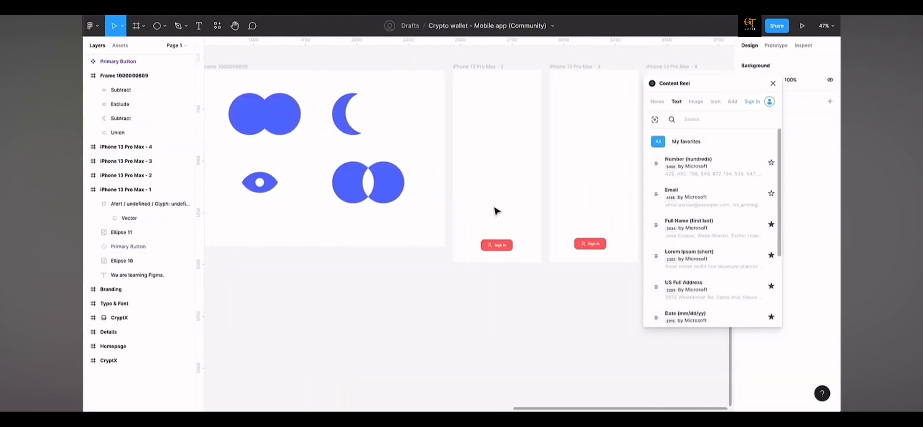
pyautogui.hscroll(2, 480, 144)
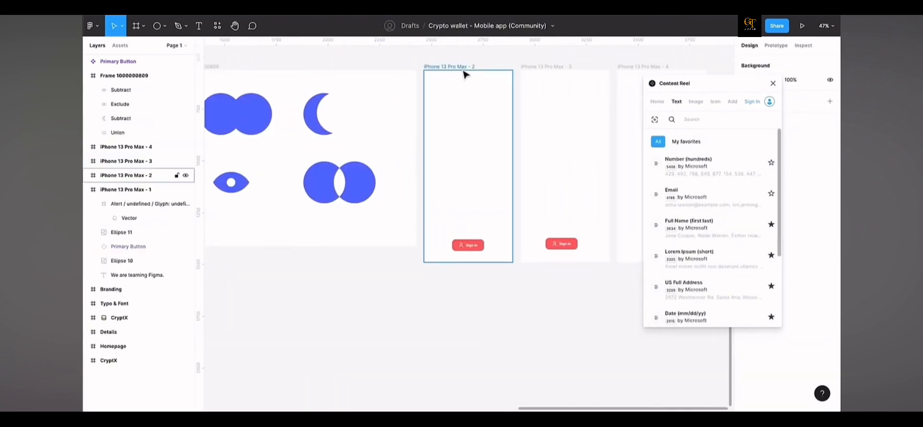
pyautogui.click(465, 77)
pyautogui.scroll(3, 479, 103)
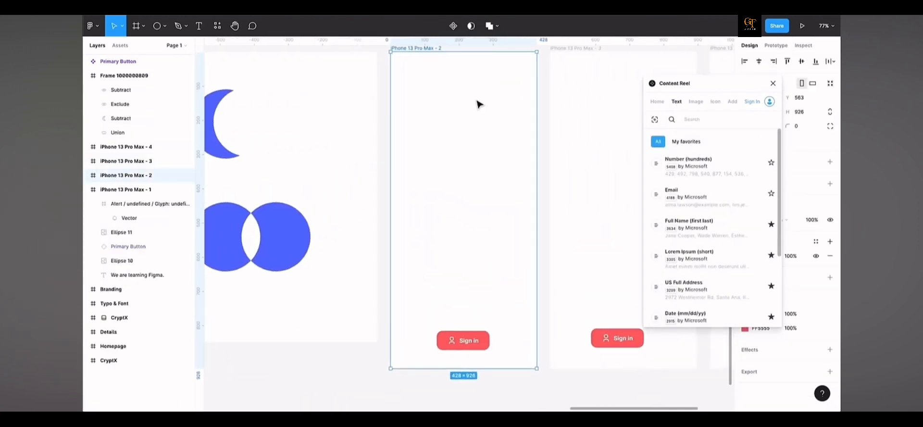
pyautogui.click(198, 26)
pyautogui.click(447, 115)
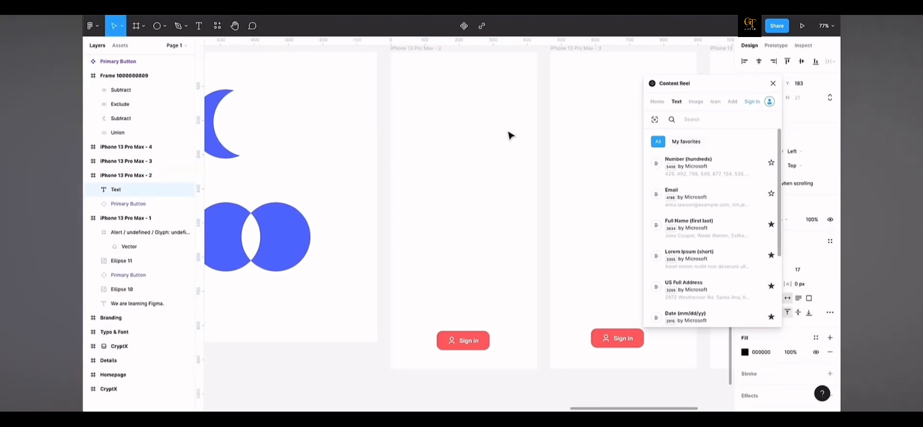
pyautogui.write('Address')
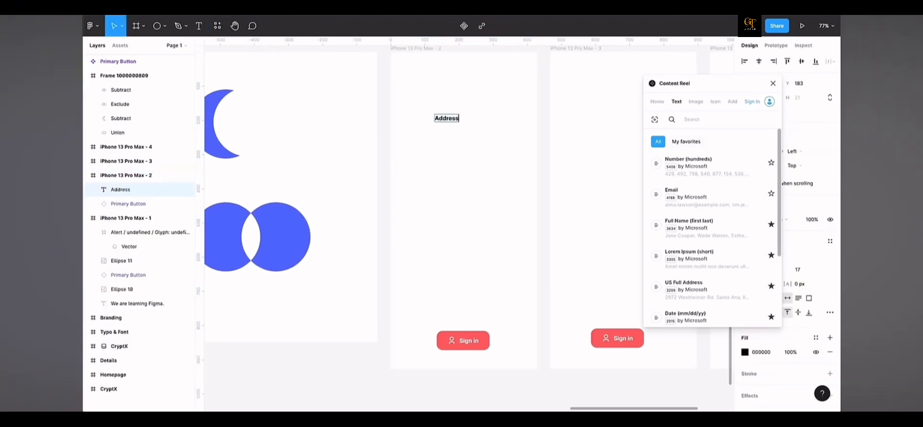
# Duplicate the Address text into a vertical stack of eight tightly spaced lines on iPhone 13 Pro Max - 2.
pyautogui.moveTo(447, 117); pyautogui.dragTo(456, 142)
pyautogui.hotkey('ctrl', 'd')
pyautogui.hotkey('ctrl', 'd')
pyautogui.keyDown('shift'); pyautogui.click(453, 112); pyautogui.keyUp('shift')
pyautogui.hotkey('ctrl', 'd')
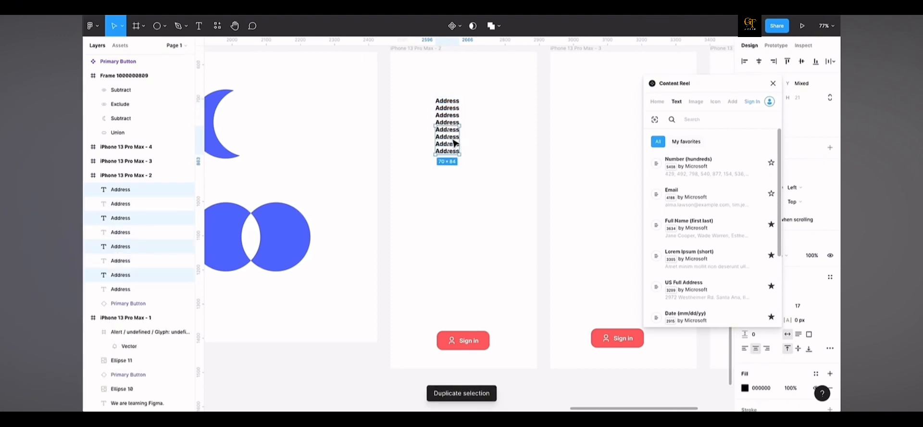
# Select all eight Address text layers and fill them with Content Reel's US Full Address content.
pyautogui.scroll(1, 477, 141)
pyautogui.scroll(1, 477, 141)
pyautogui.press('Escape')
pyautogui.click(136, 195)
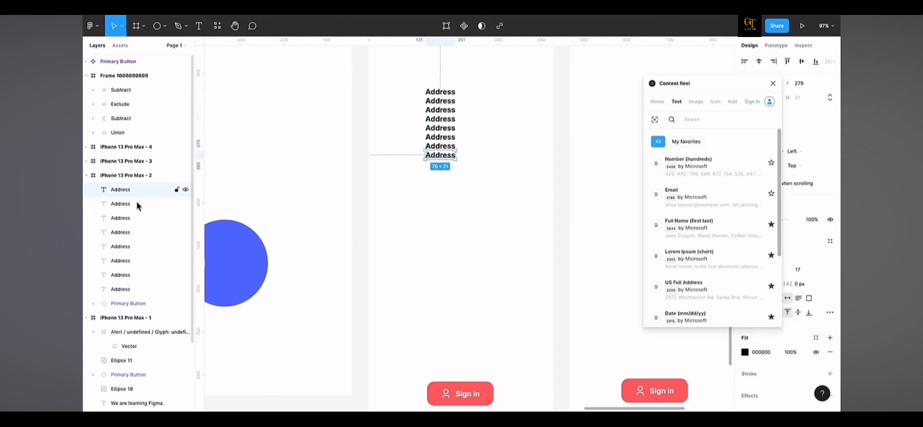
pyautogui.keyDown('shift'); pyautogui.click(114, 290); pyautogui.keyUp('shift')
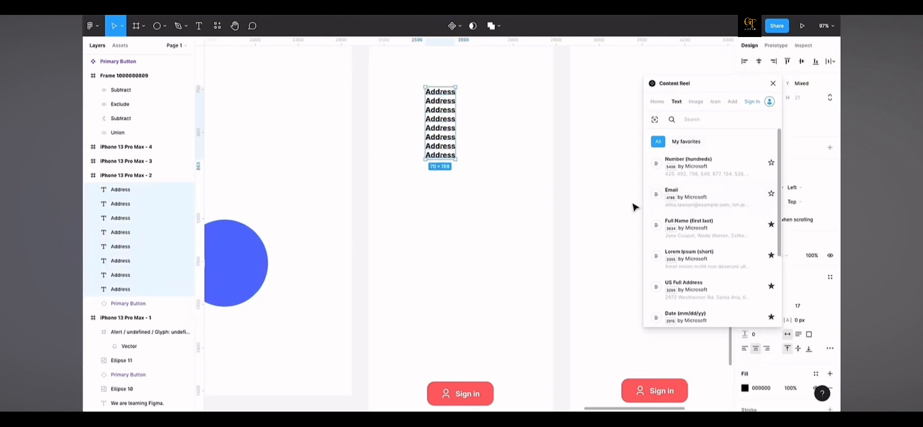
pyautogui.scroll(-1, 713, 185)
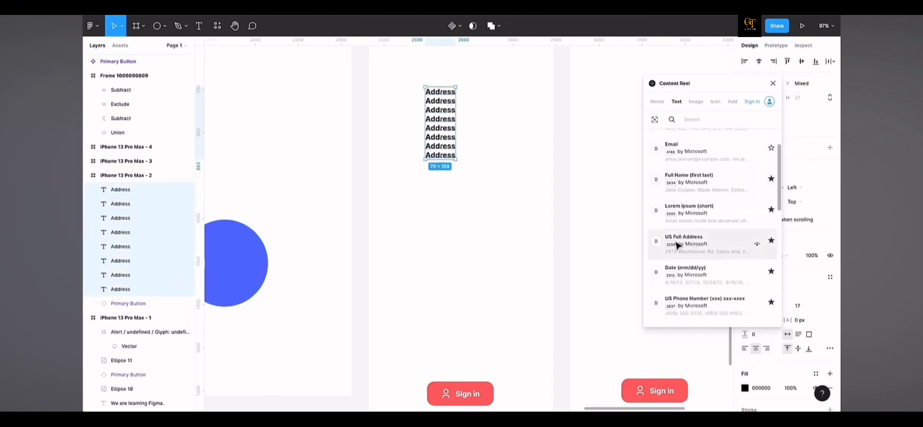
pyautogui.click(720, 243)
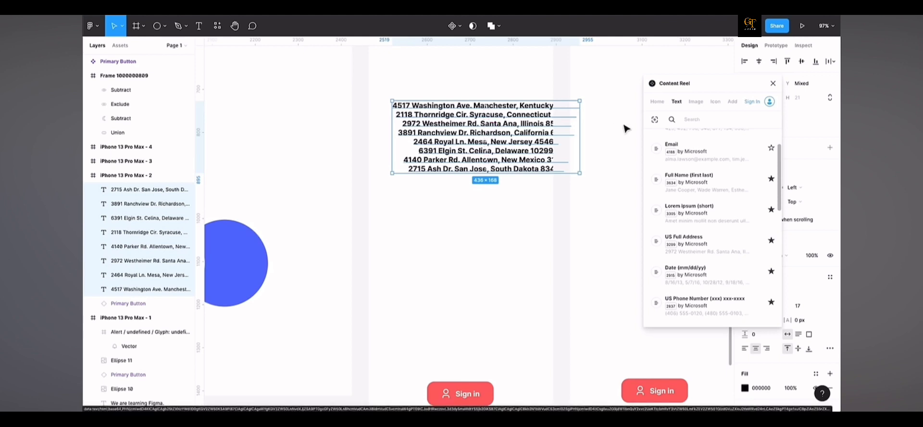
# Try Content Reel's Email and then Full Name (first last) content in the eight selected texts.
pyautogui.click(702, 149)
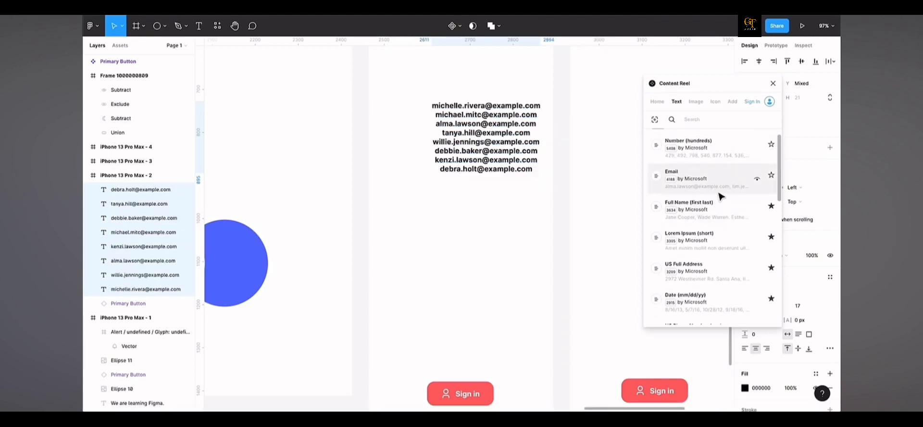
pyautogui.click(718, 180)
pyautogui.scroll(2, 712, 167)
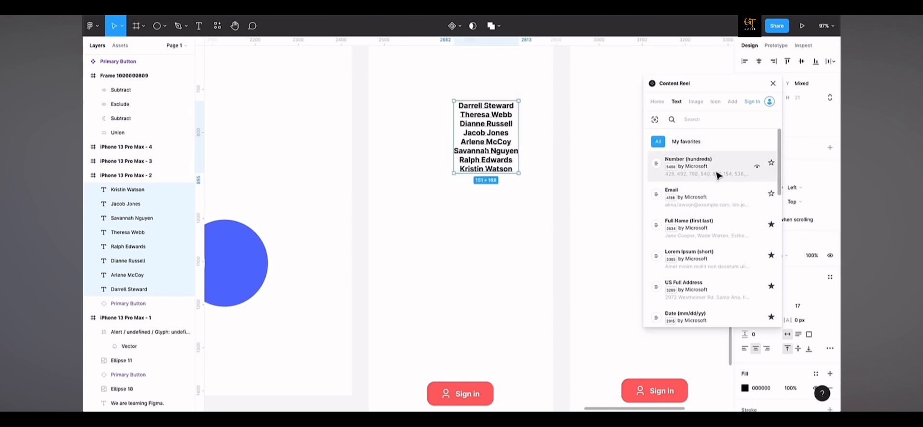
# Fill the eight texts with Content Reel's Company names, close the plugin and move the list to the phone frame's top centre.
pyautogui.scroll(-3, 712, 168)
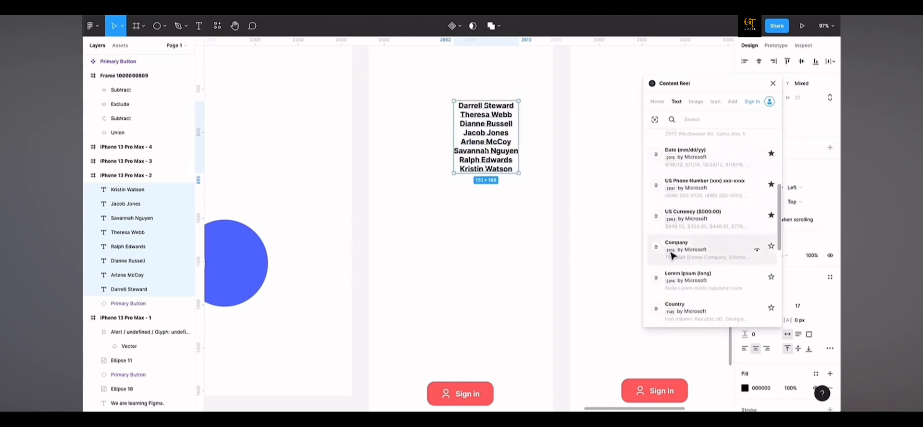
pyautogui.click(709, 249)
pyautogui.scroll(-3, 702, 250)
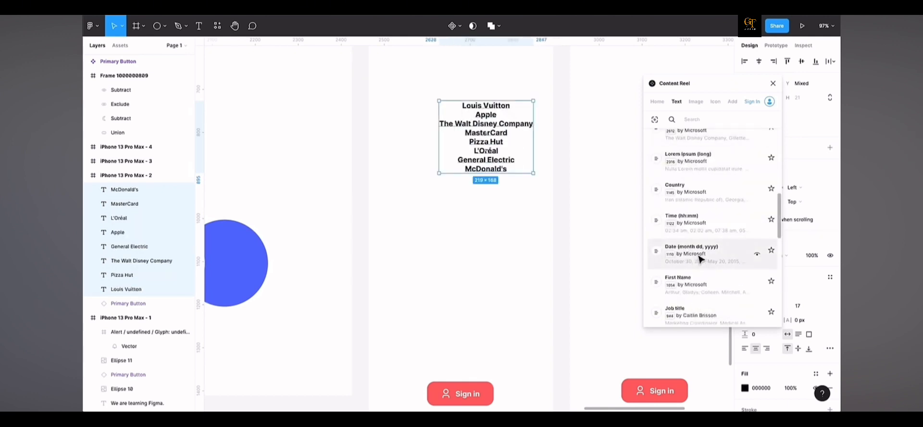
pyautogui.click(771, 83)
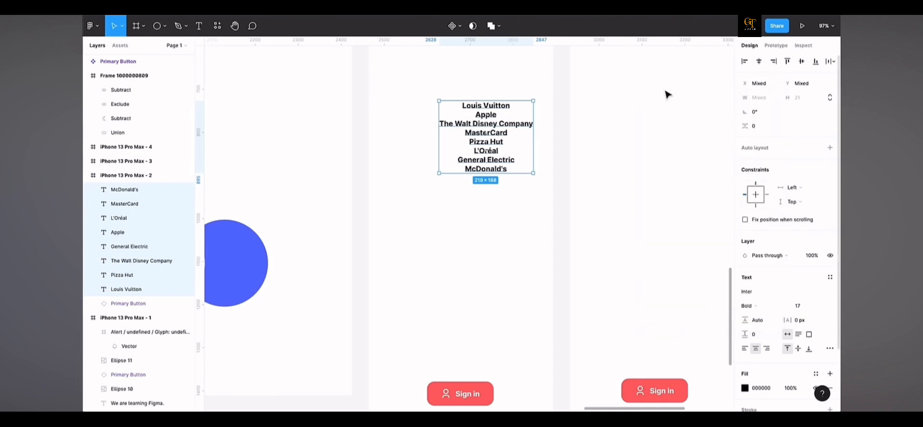
pyautogui.moveTo(504, 126); pyautogui.dragTo(478, 97)
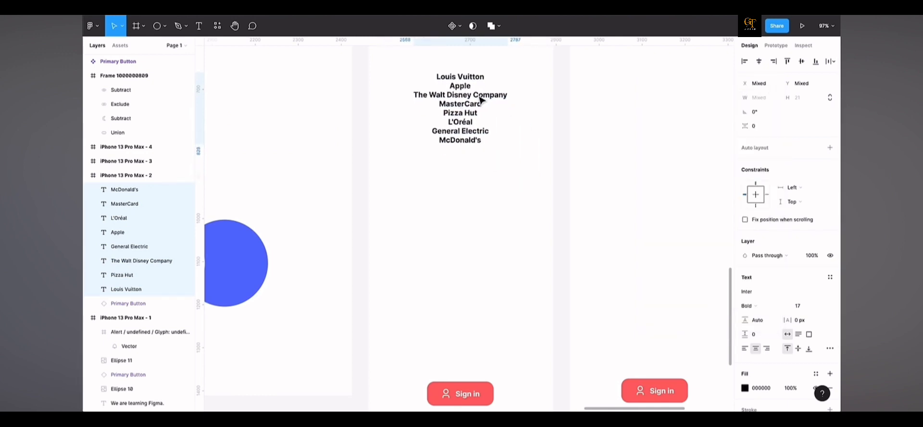
# Search the plugins for "Co" and run Contrast, with the Sign in button on iPhone 13 Pro Max - 2 selected.
pyautogui.click(217, 26)
pyautogui.write('Co')
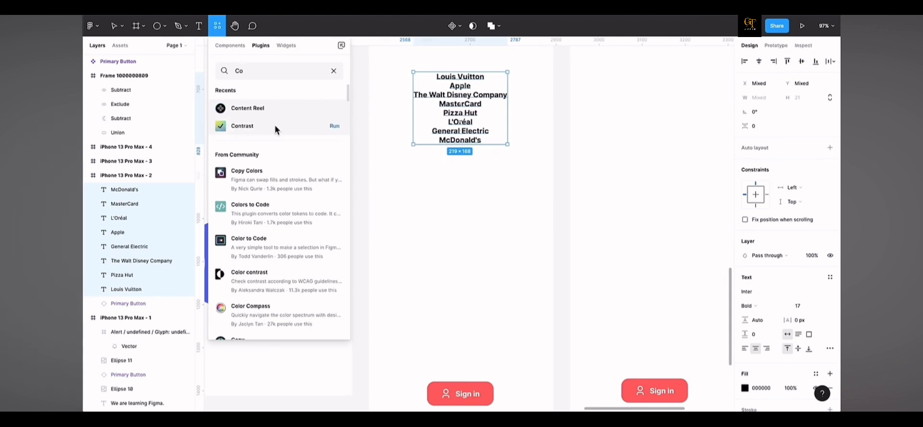
pyautogui.click(308, 127)
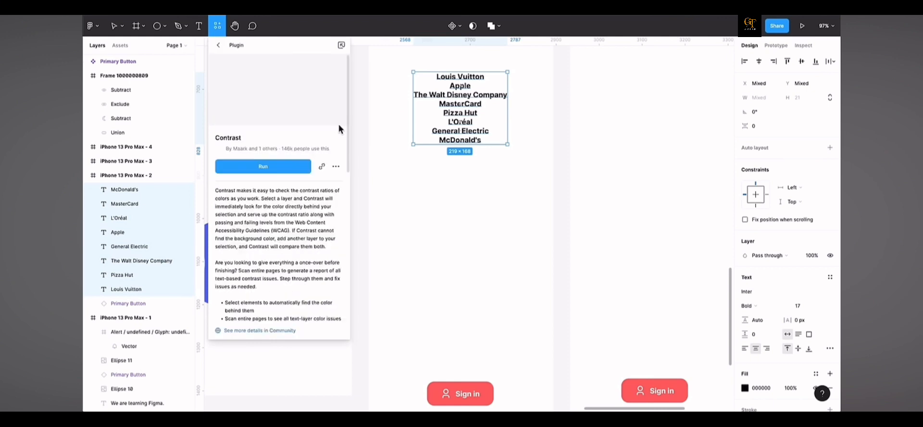
pyautogui.press('Escape')
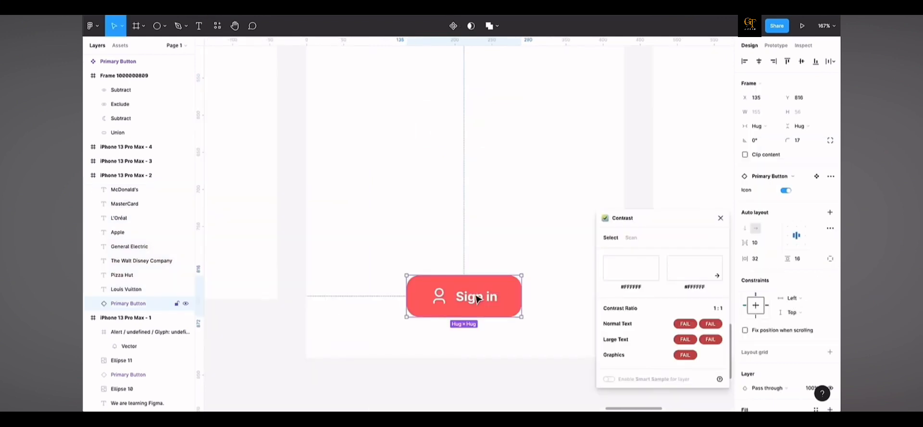
# Check the Sign in text's contrast against its button and darken the button's fill to CB3C3C.
pyautogui.doubleClick(473, 295)
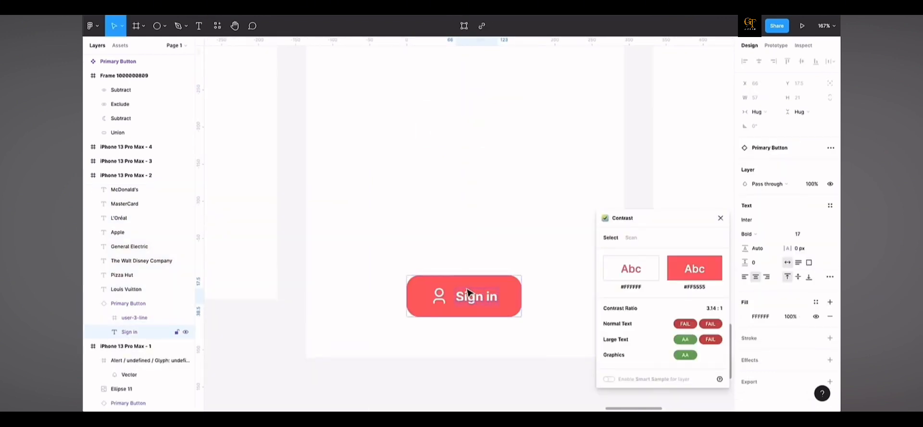
pyautogui.moveTo(605, 325)
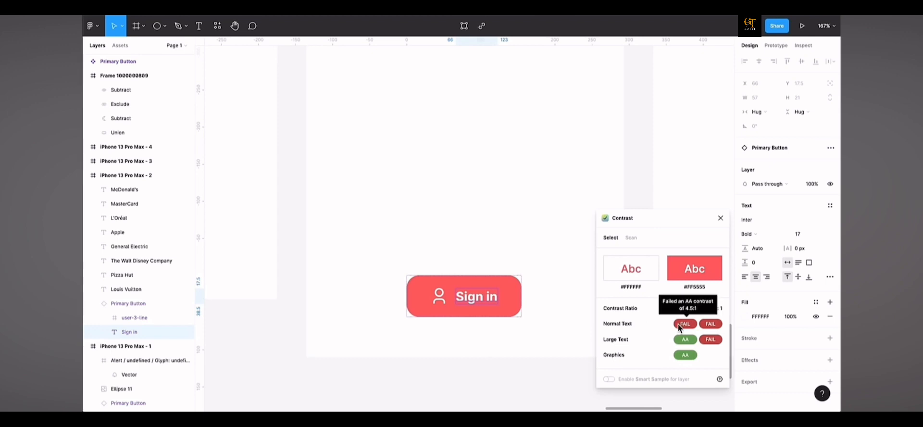
pyautogui.click(516, 302)
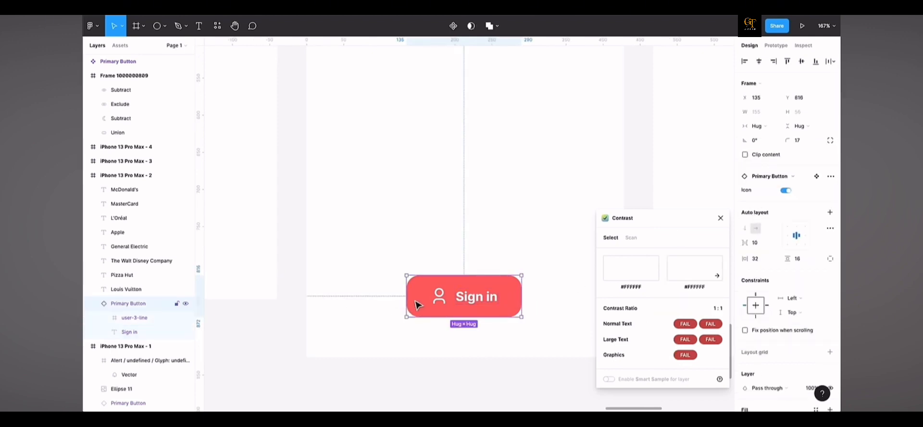
pyautogui.scroll(-5, 792, 264)
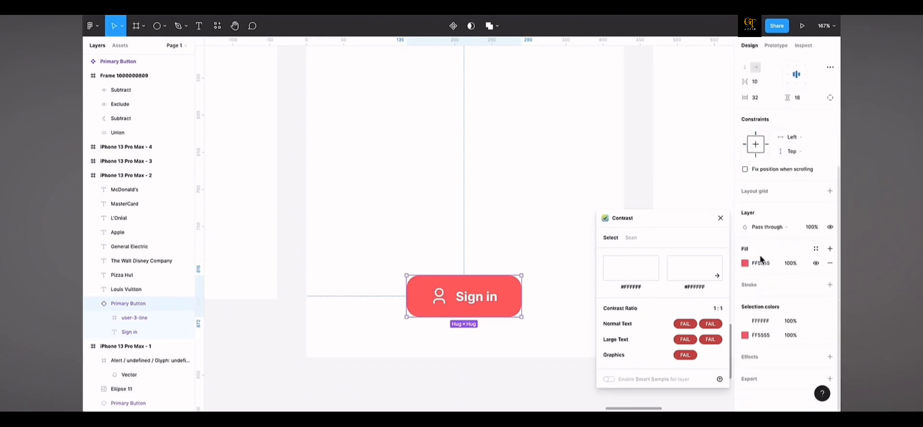
pyautogui.click(744, 263)
pyautogui.moveTo(704, 202); pyautogui.dragTo(703, 211)
# Recheck the Sign in text's contrast against the darkened button fill and close the Contrast plugin.
pyautogui.doubleClick(479, 302)
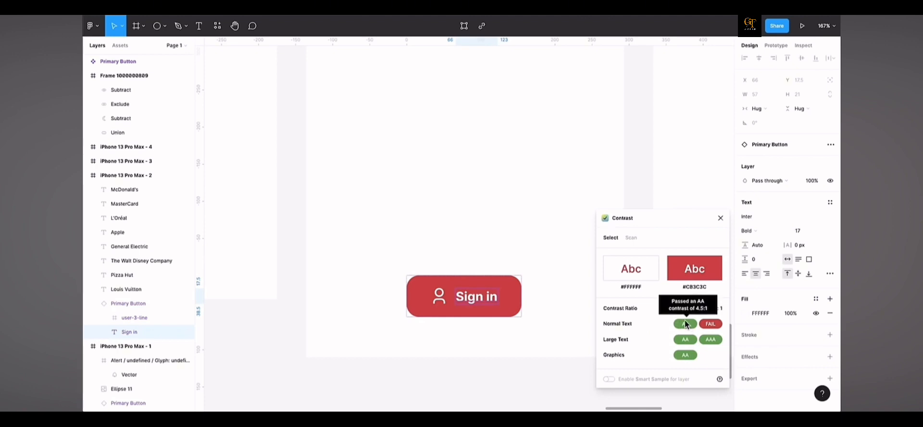
pyautogui.press('Escape')
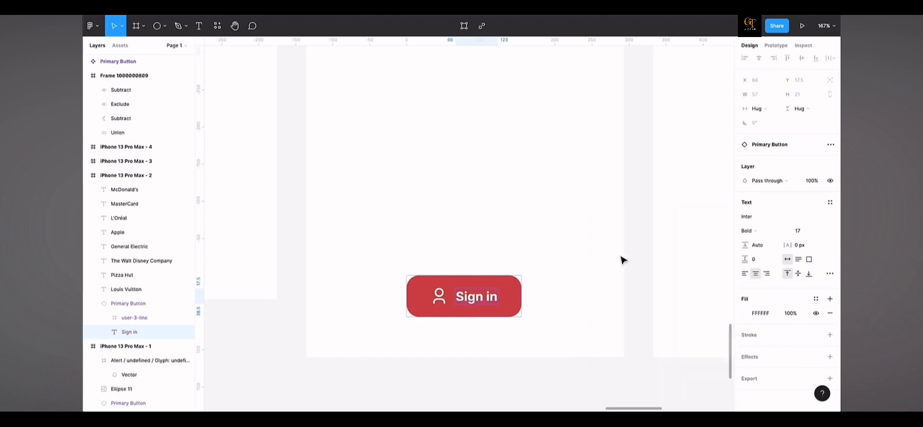
pyautogui.click(219, 26)
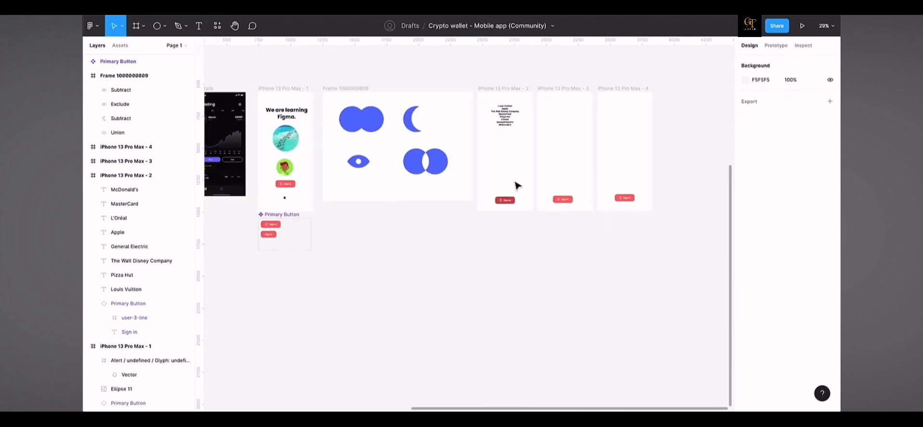
# Select the Homepage frame and add an export setting to it.
pyautogui.scroll(2, 514, 185)
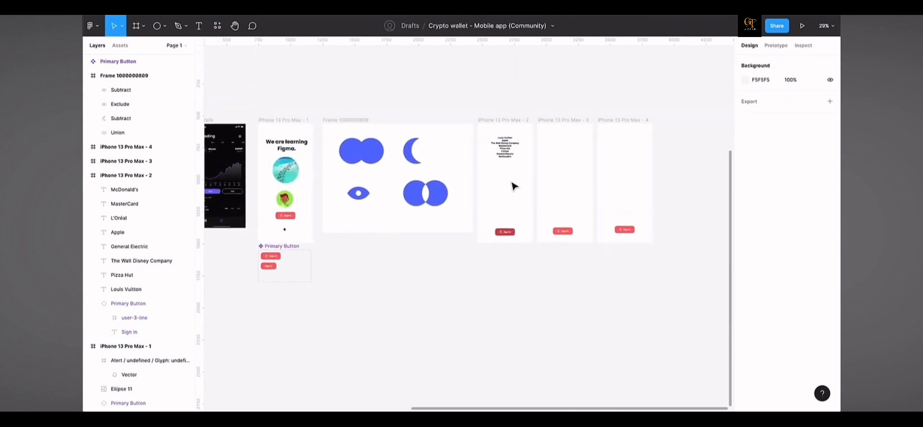
pyautogui.hscroll(-6, 514, 186)
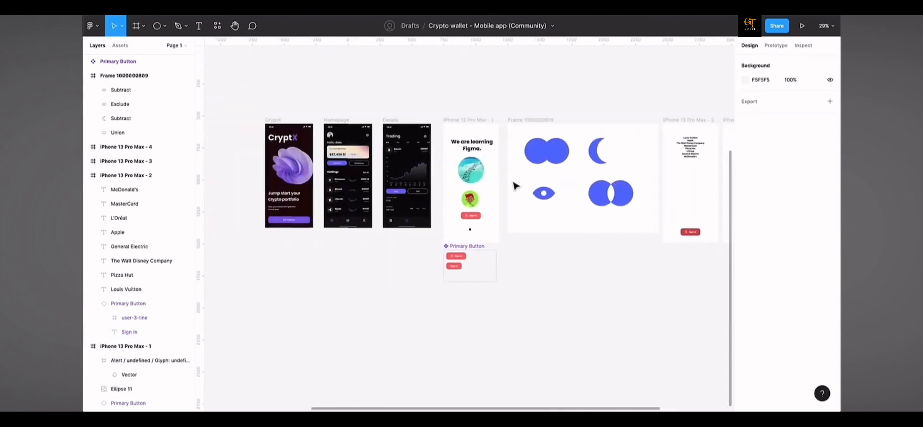
pyautogui.scroll(5, 433, 153)
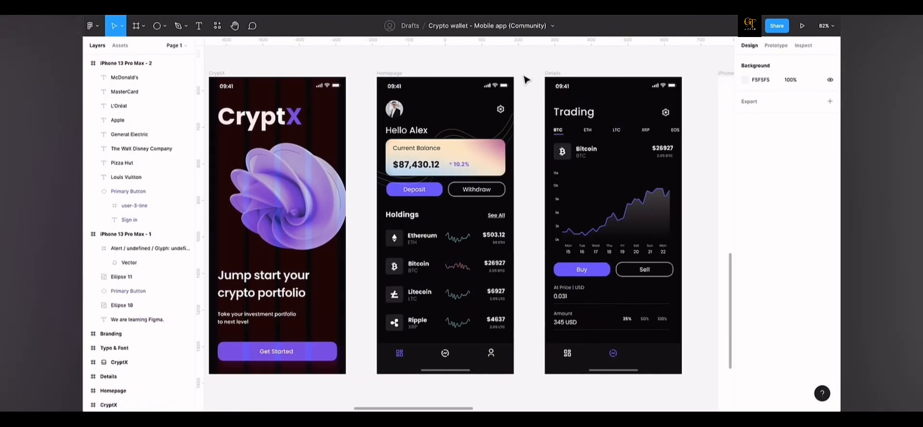
pyautogui.click(386, 73)
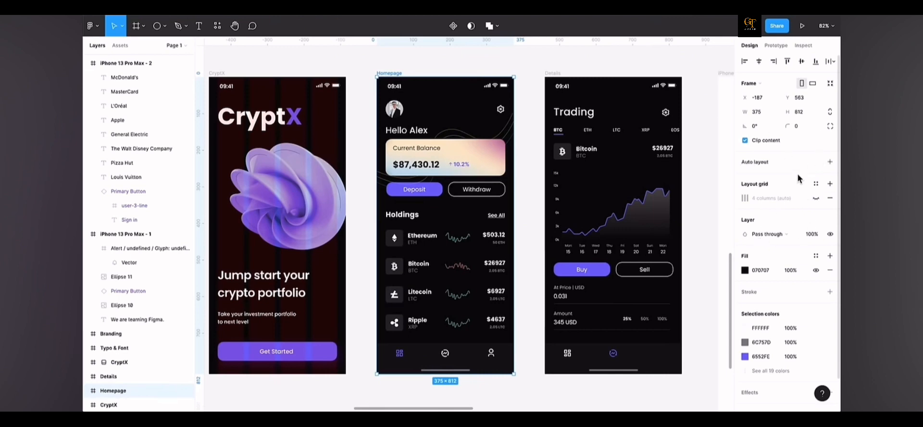
pyautogui.scroll(-2, 797, 174)
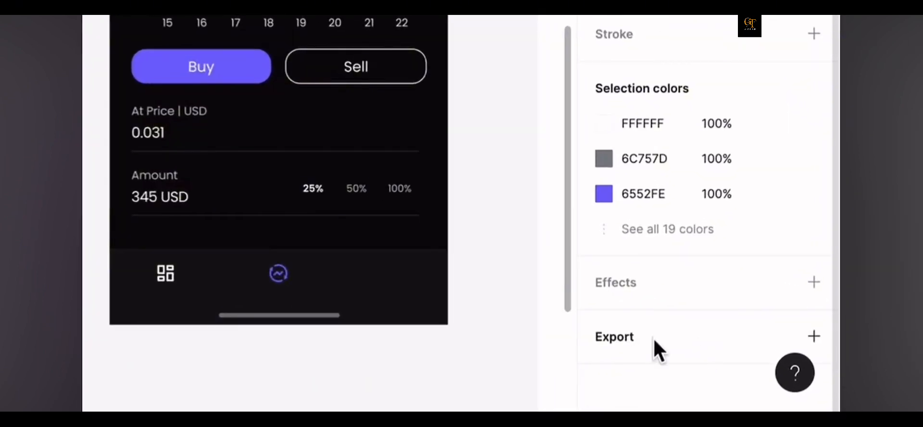
pyautogui.click(814, 334)
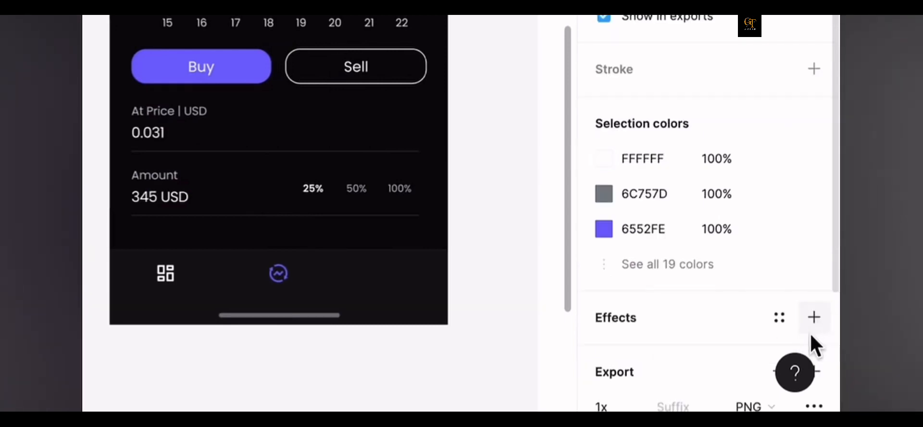
pyautogui.scroll(-3, 754, 327)
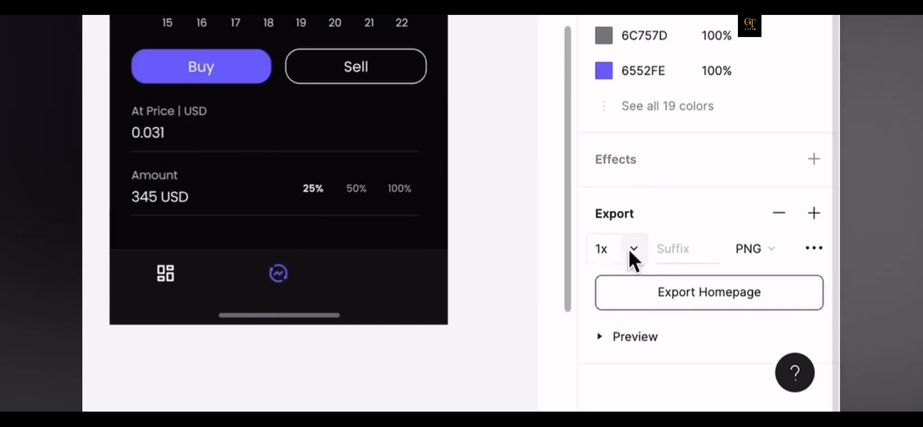
# Review the suffix and file format options and export the Homepage frame as a PNG at 1x.
pyautogui.click(686, 249)
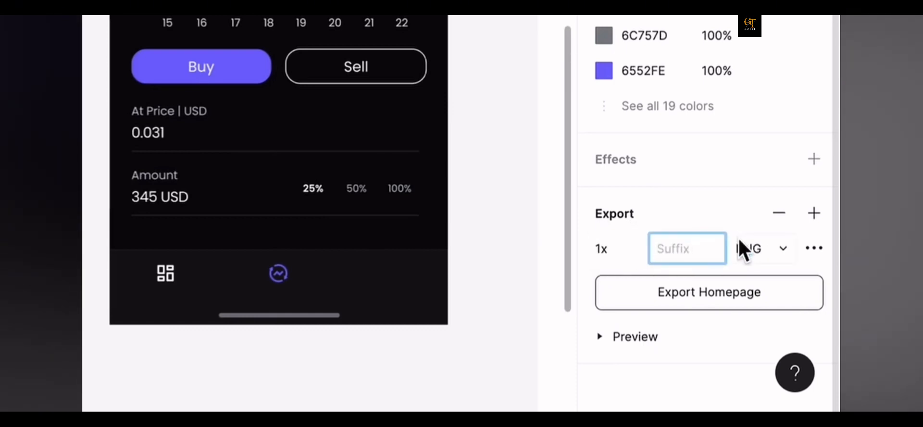
pyautogui.click(752, 243)
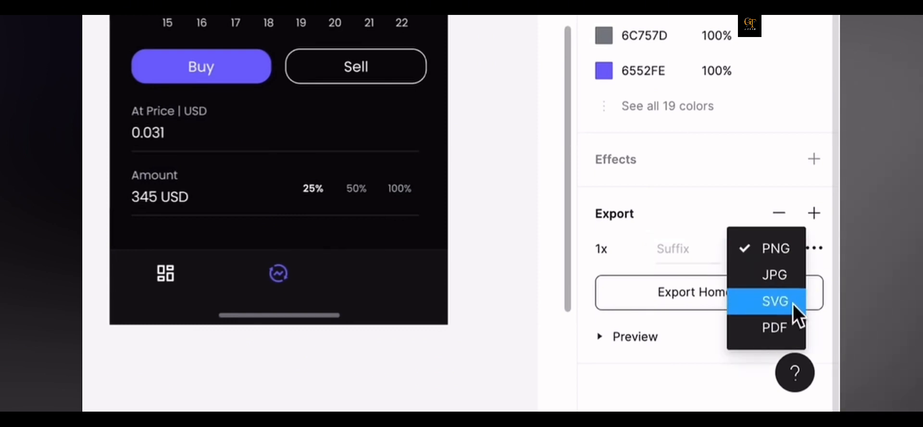
pyautogui.click(718, 202)
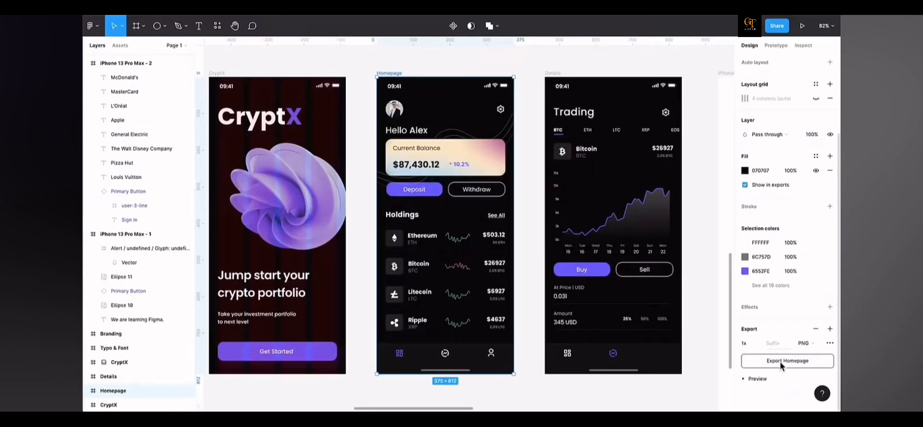
pyautogui.click(781, 365)
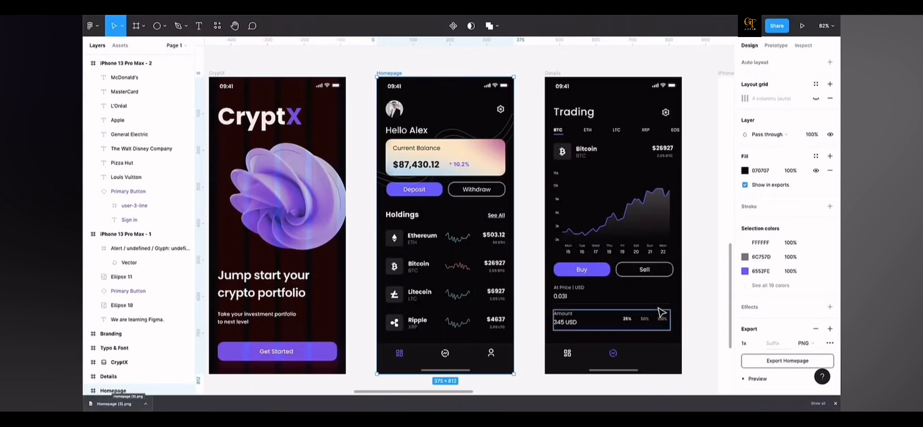
# Set the Homepage frame's export scale to 2x and close the browser's downloads bar.
pyautogui.click(745, 343)
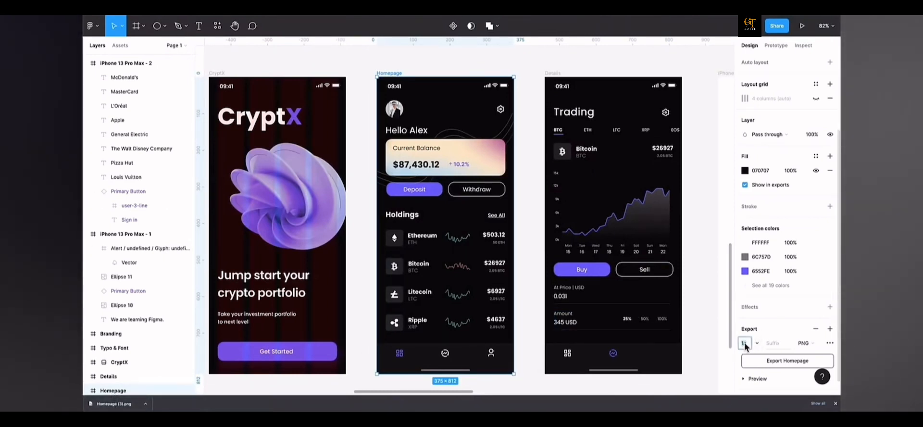
pyautogui.click(756, 343)
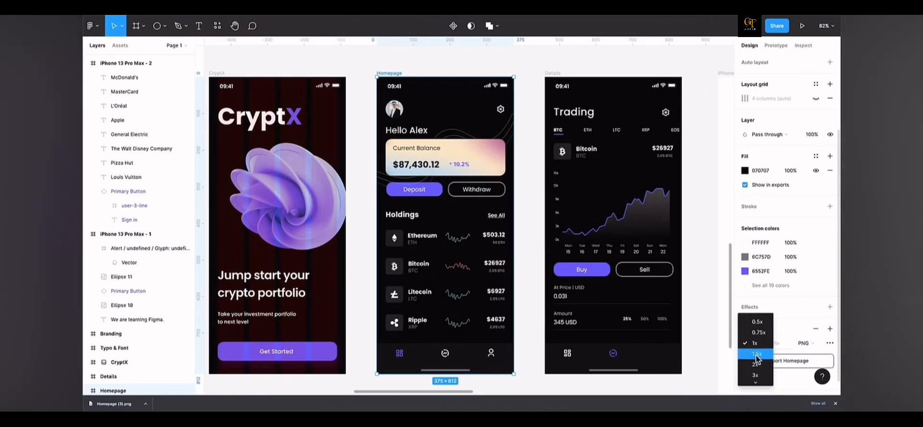
pyautogui.click(754, 312)
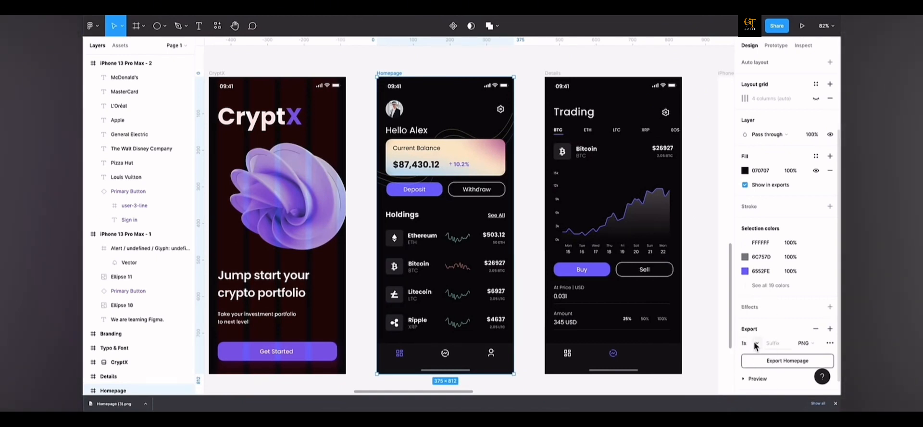
pyautogui.scroll(1, 647, 314)
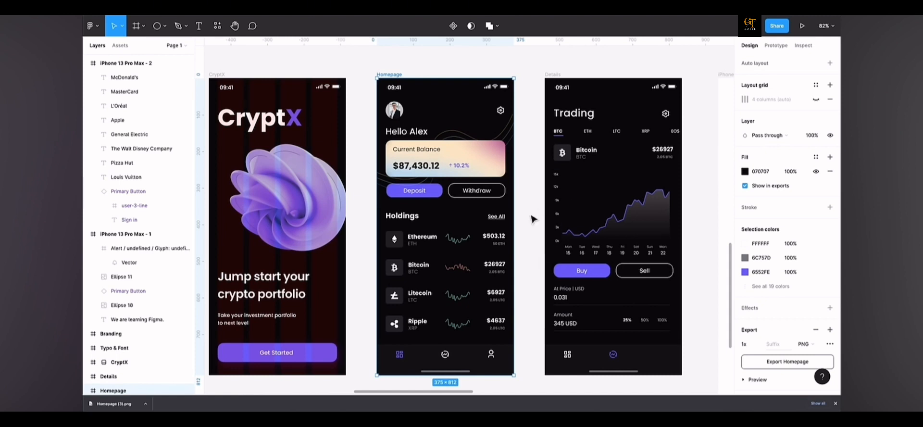
pyautogui.click(748, 344)
pyautogui.click(755, 355)
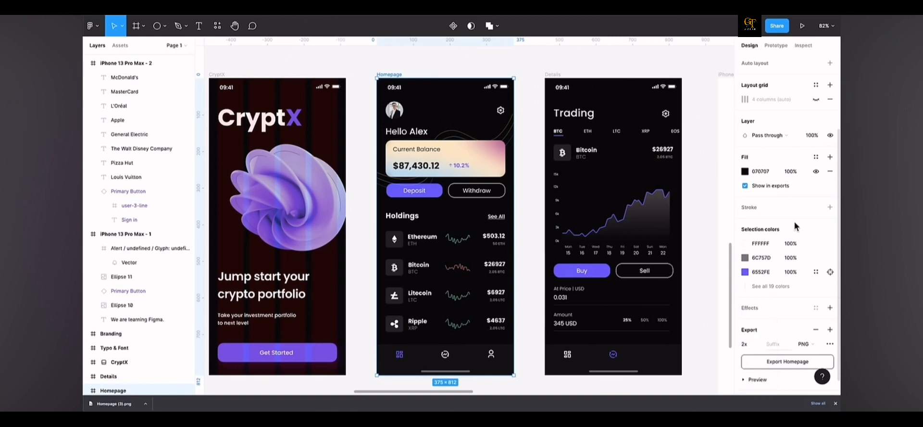
pyautogui.scroll(4, 793, 221)
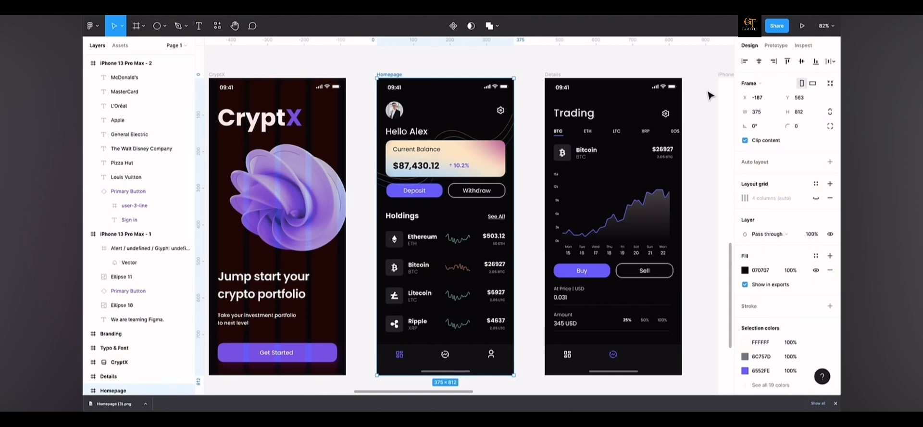
pyautogui.scroll(-3, 792, 324)
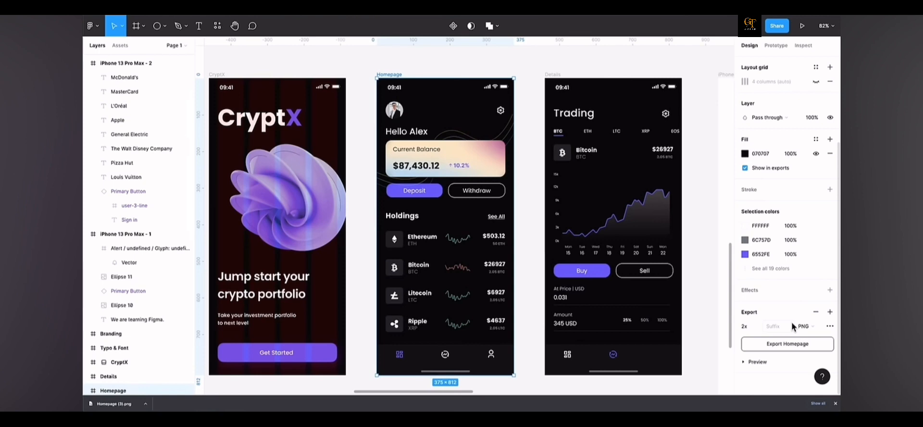
pyautogui.click(835, 403)
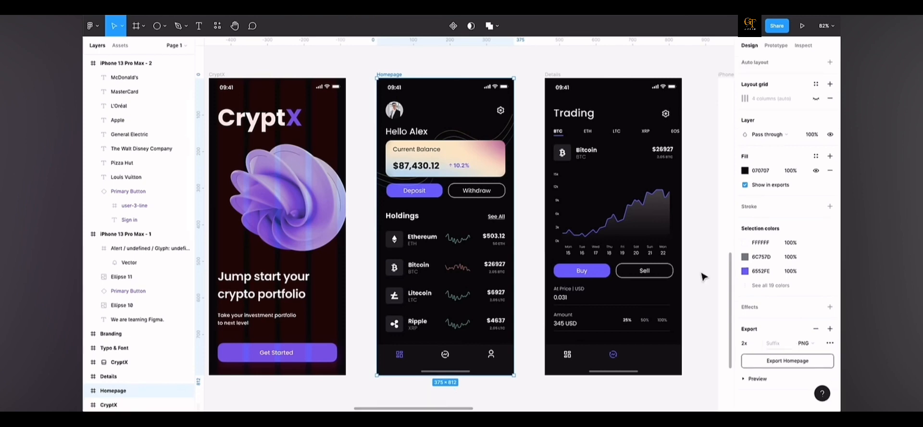
# Add a second layout grid to the Homepage frame and inspect it up close.
pyautogui.hscroll(10, 702, 278)
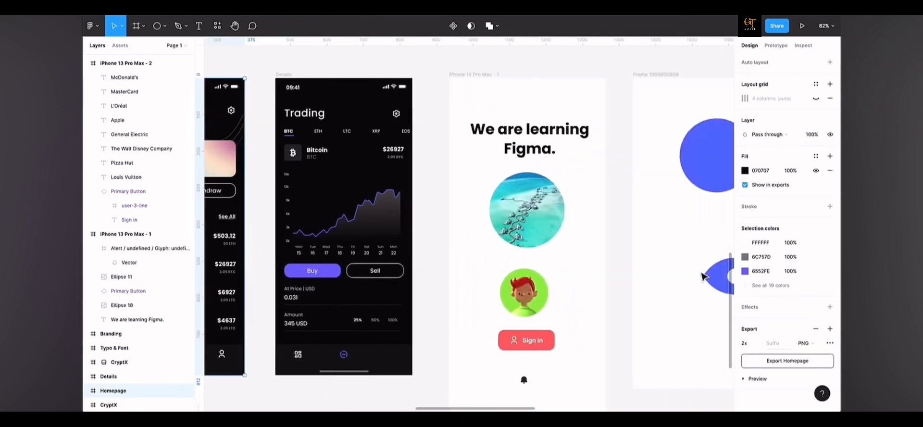
pyautogui.scroll(-5, 703, 277)
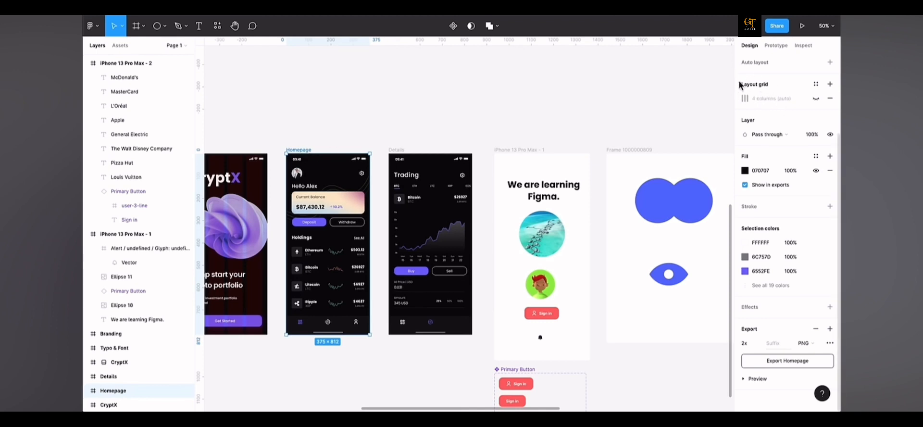
pyautogui.scroll(1, 756, 96)
pyautogui.scroll(3, 755, 96)
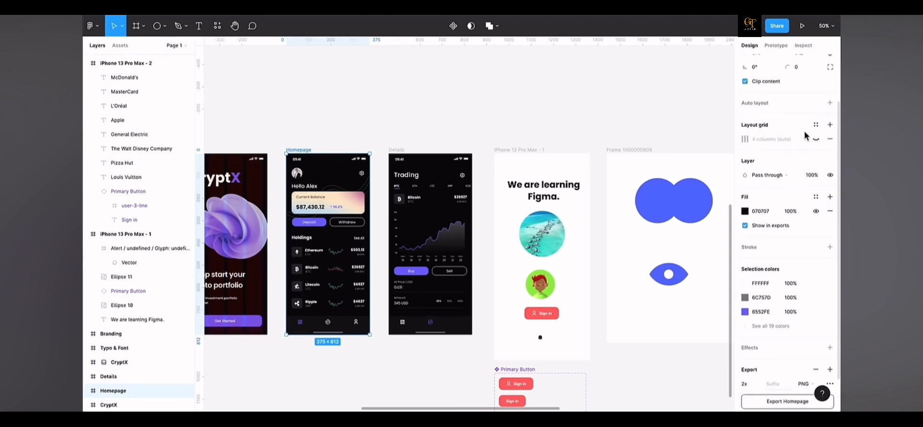
pyautogui.click(830, 125)
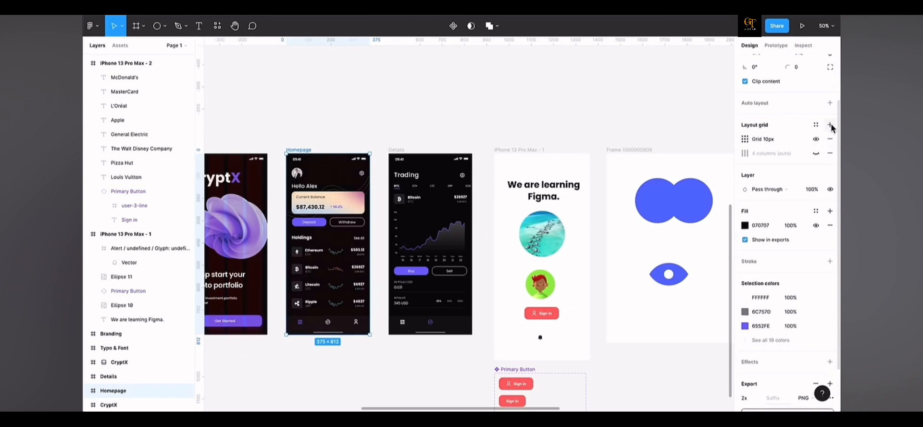
pyautogui.scroll(3, 240, 224)
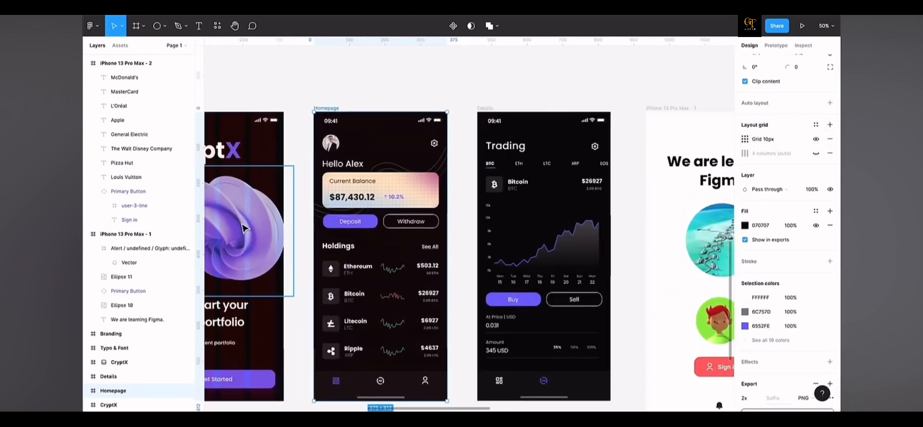
pyautogui.scroll(3, 394, 202)
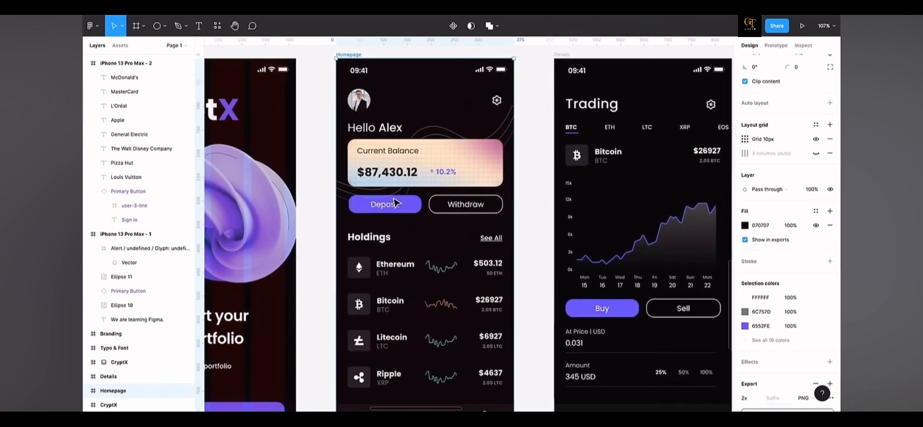
# Try the rows type on the Homepage frame's 10px layout grid and settle on columns.
pyautogui.click(744, 139)
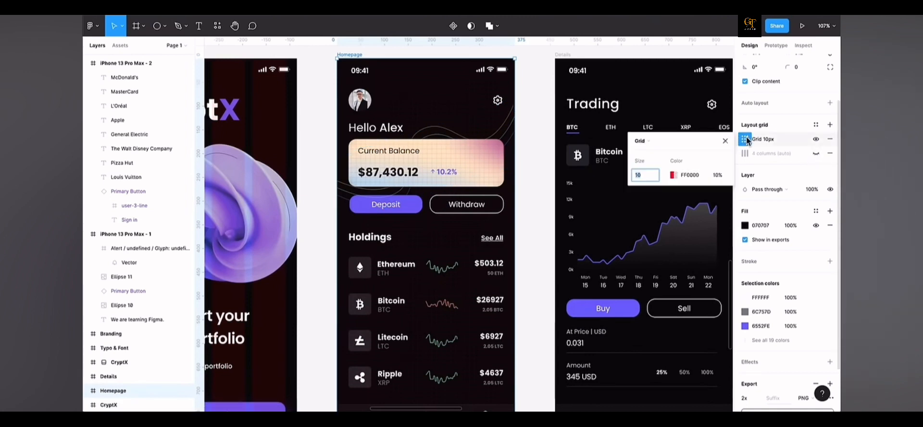
pyautogui.click(666, 142)
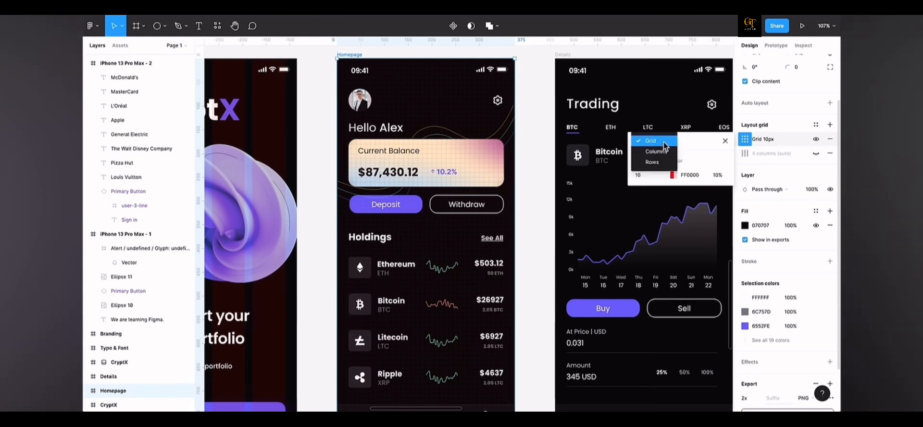
pyautogui.click(664, 153)
pyautogui.click(658, 144)
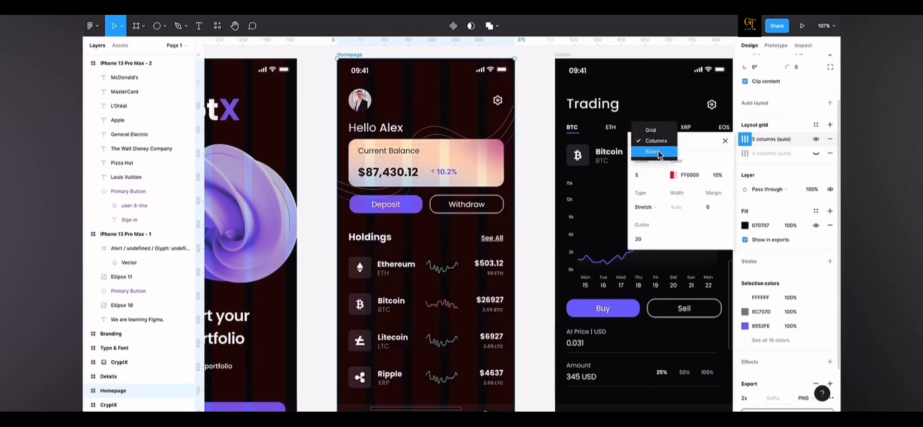
pyautogui.click(658, 151)
pyautogui.click(661, 140)
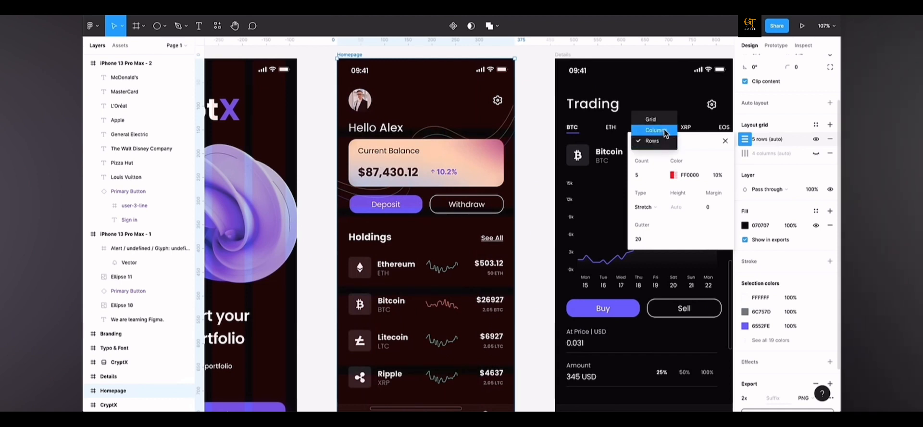
pyautogui.click(654, 130)
pyautogui.click(649, 141)
pyautogui.click(649, 141)
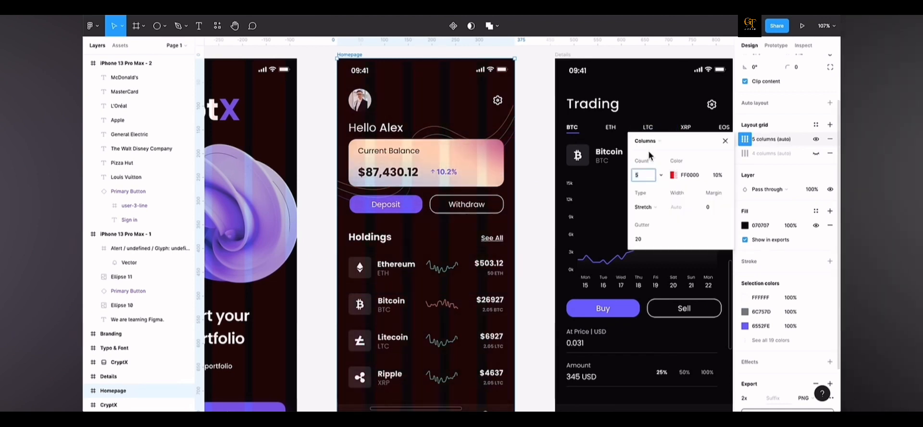
# Set the column count of the Homepage frame's visible layout grid to 4.
pyautogui.click(682, 144)
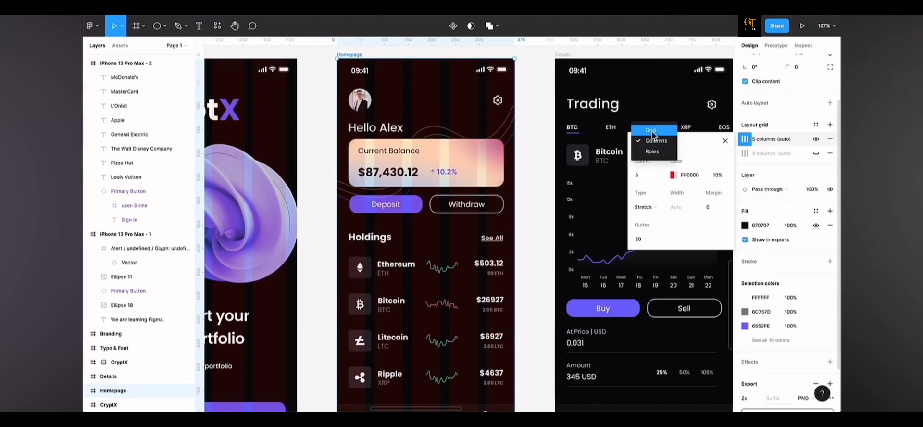
pyautogui.click(687, 145)
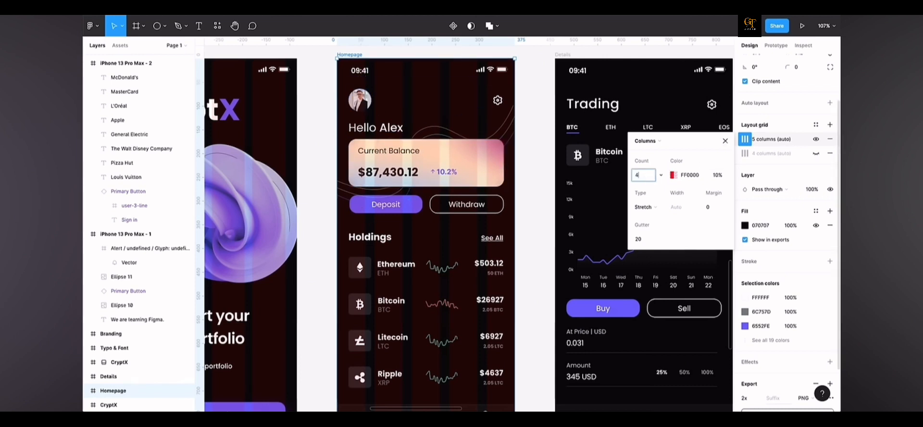
pyautogui.press('Return')
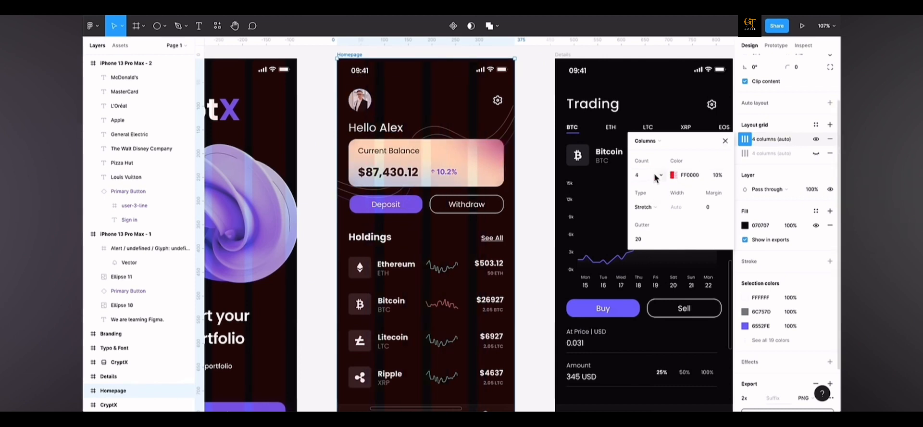
# Try the Center type on the column grid, return it to Stretch and set its margin to 20.
pyautogui.click(654, 206)
pyautogui.click(660, 199)
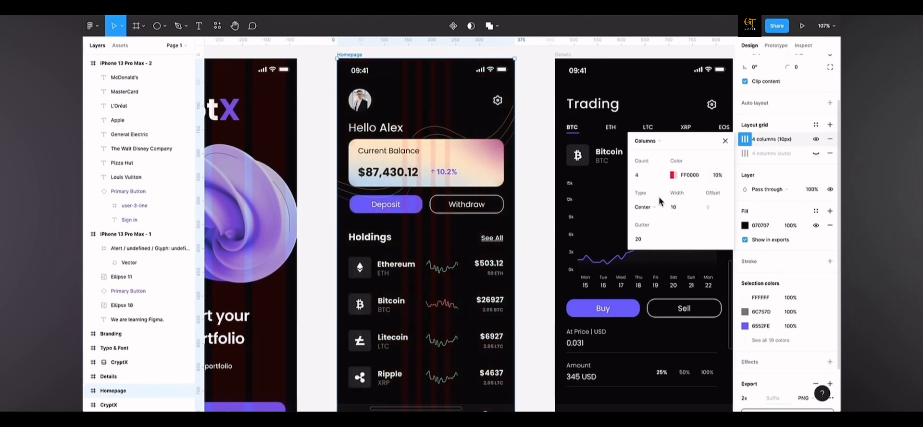
pyautogui.click(655, 207)
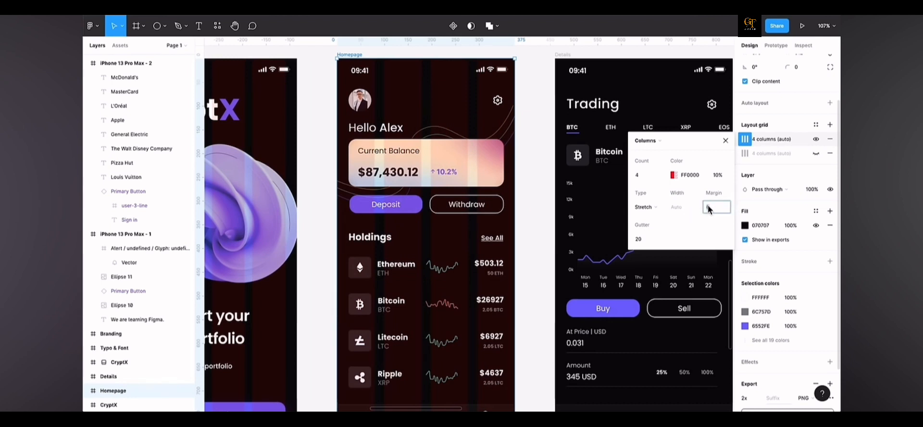
pyautogui.write('20')
pyautogui.press('Return')
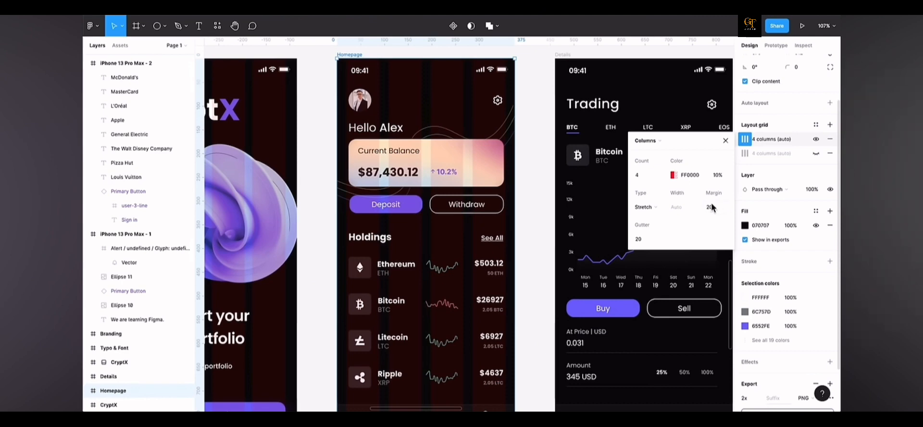
# Try a margin of 40 on the Homepage column grid and set it back to 20.
pyautogui.scroll(6, 509, 116)
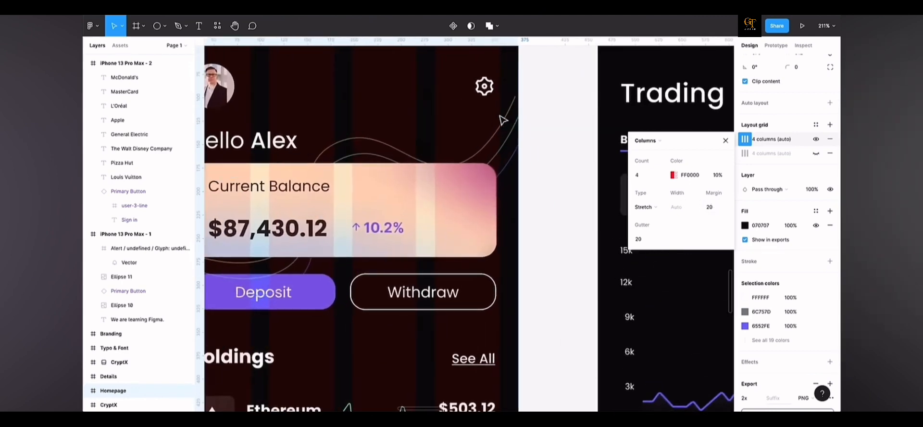
pyautogui.hscroll(-6, 503, 120)
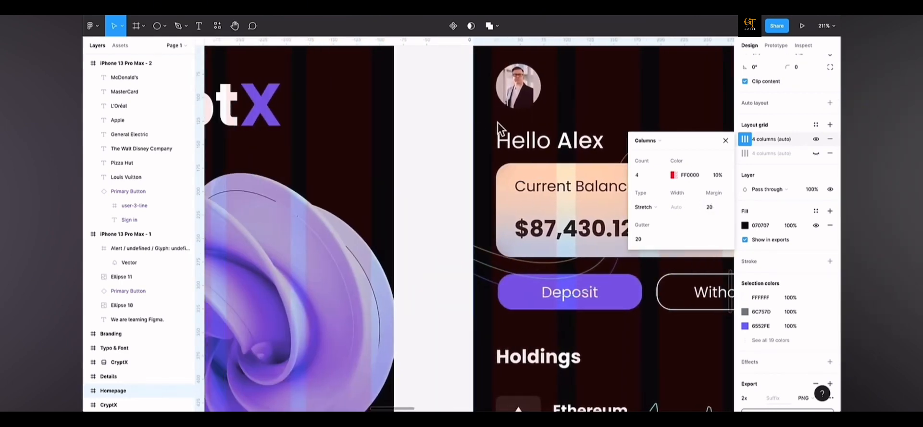
pyautogui.click(711, 207)
pyautogui.write('40')
pyautogui.press('Return')
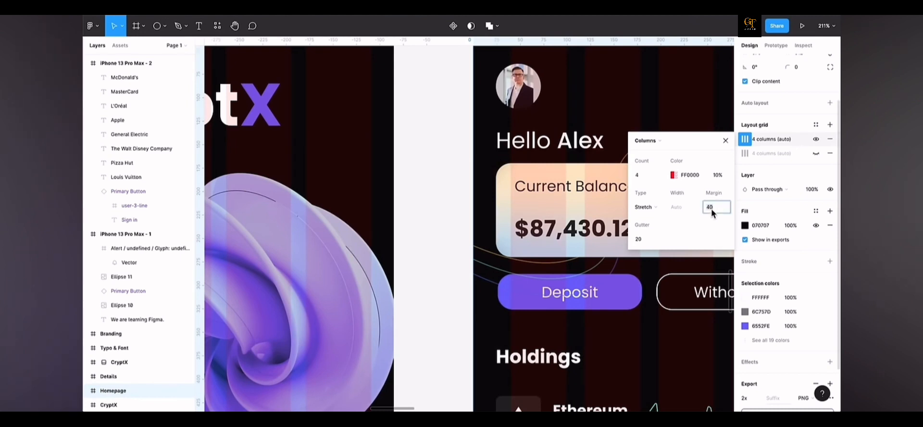
pyautogui.write('20')
pyautogui.press('Return')
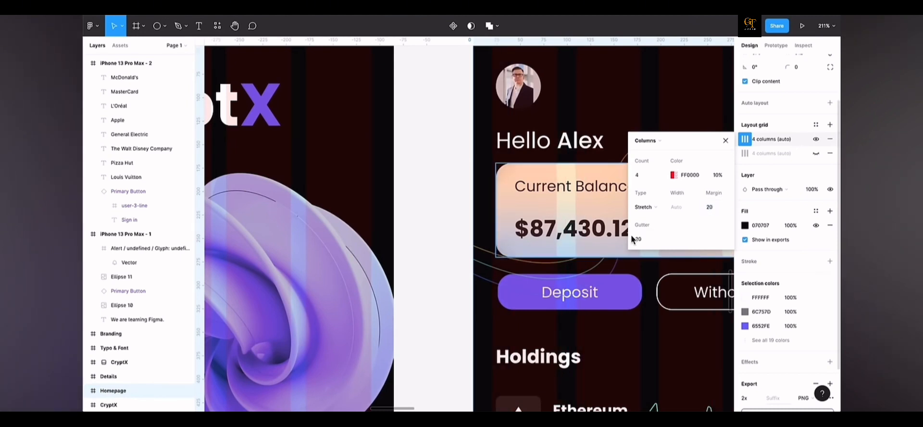
# Try gutters of 10 and 40 on the Homepage column grid and set the gutter back to 20.
pyautogui.hscroll(5, 572, 198)
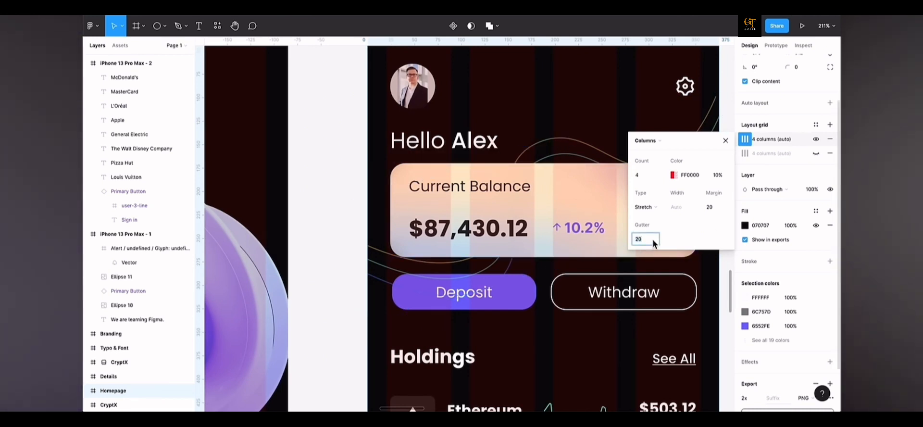
pyautogui.write('10')
pyautogui.press('Return')
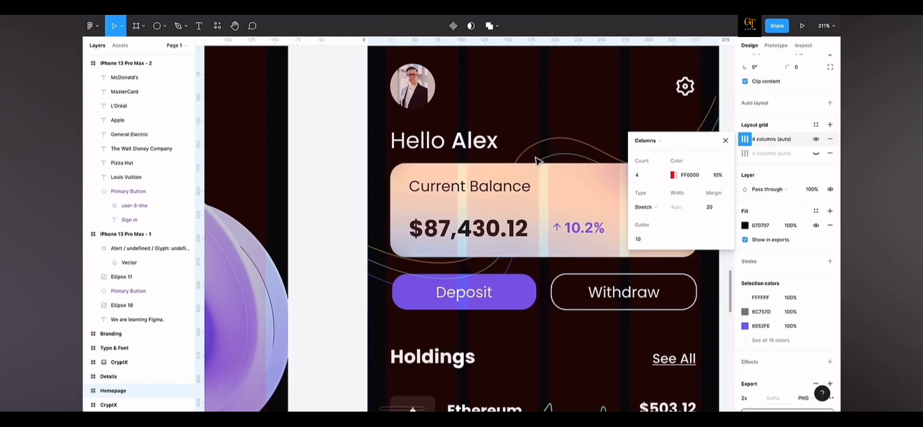
pyautogui.click(641, 240)
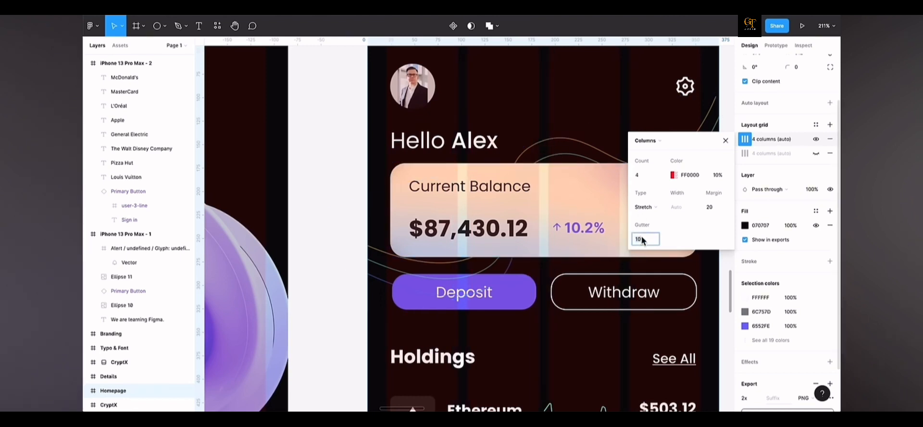
pyautogui.write('40')
pyautogui.press('Return')
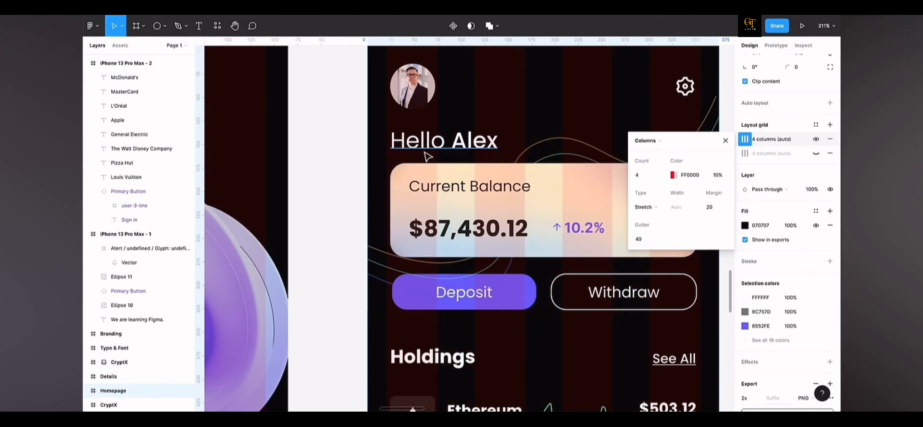
pyautogui.click(639, 238)
pyautogui.write('20')
pyautogui.press('Return')
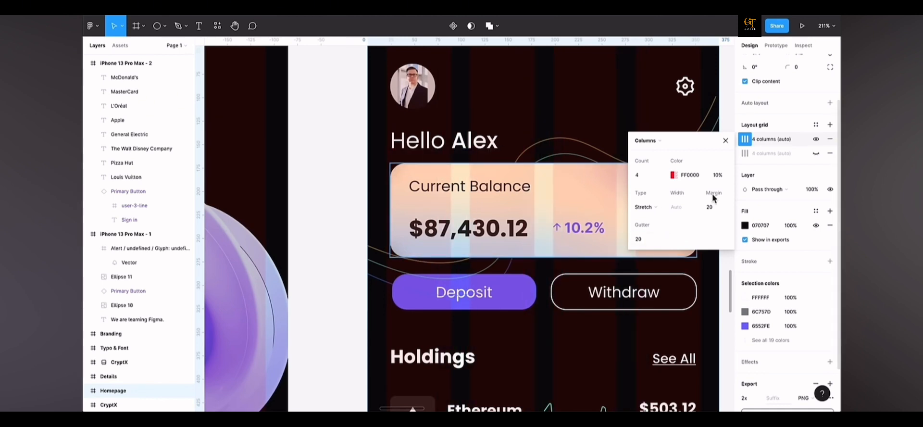
# Hide the Homepage frame's 4-column layout grid and close its settings.
pyautogui.click(815, 139)
pyautogui.scroll(-5, 505, 158)
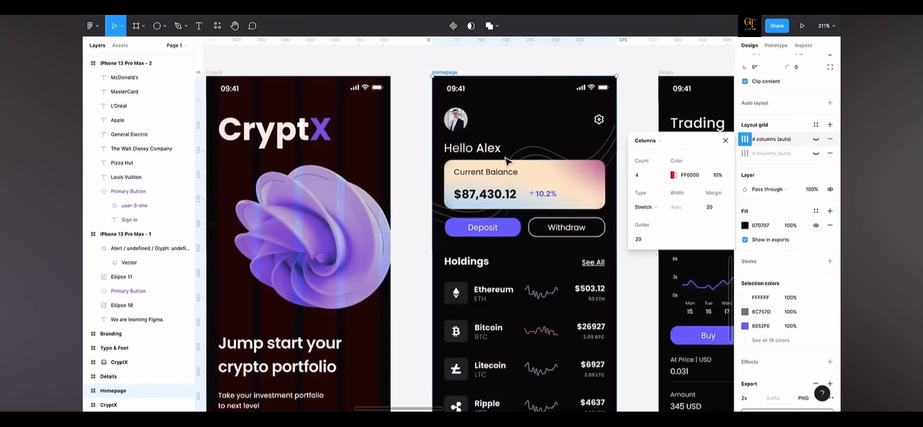
pyautogui.click(583, 156)
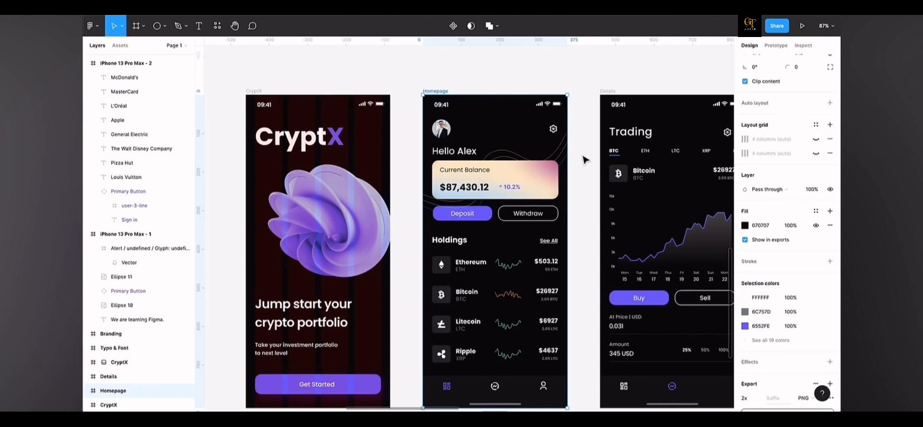
# Set the file's invite permission to can edit and copy the share link to the selected frame.
pyautogui.click(775, 28)
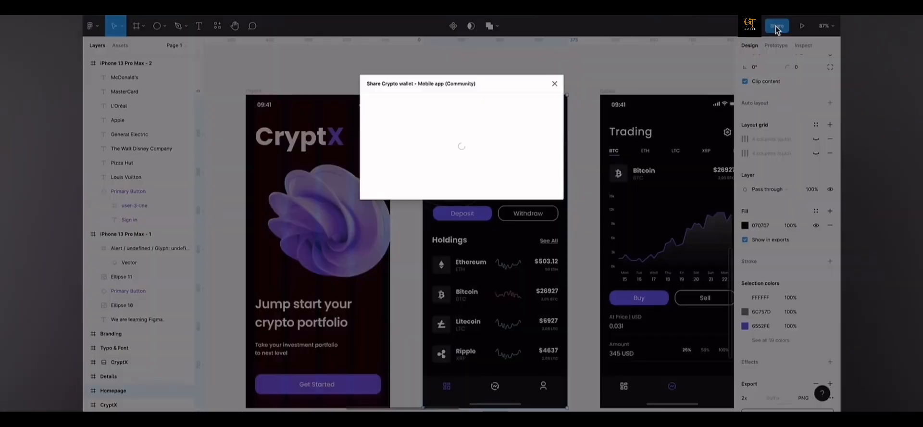
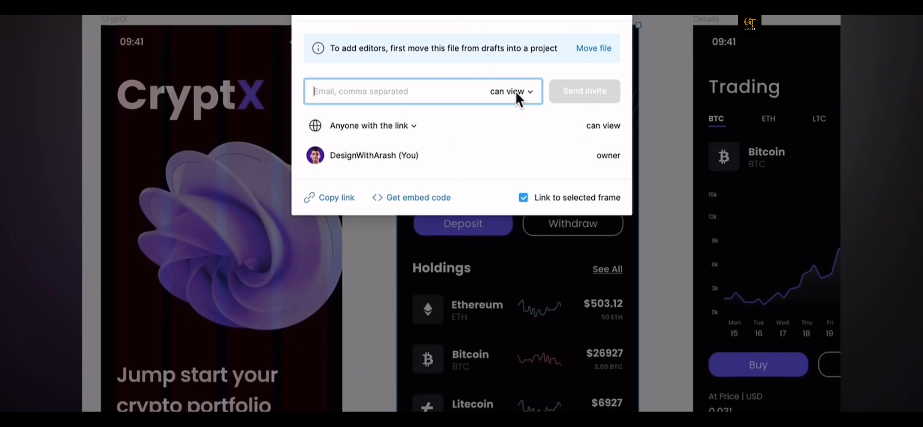
pyautogui.click(517, 91)
pyautogui.click(522, 75)
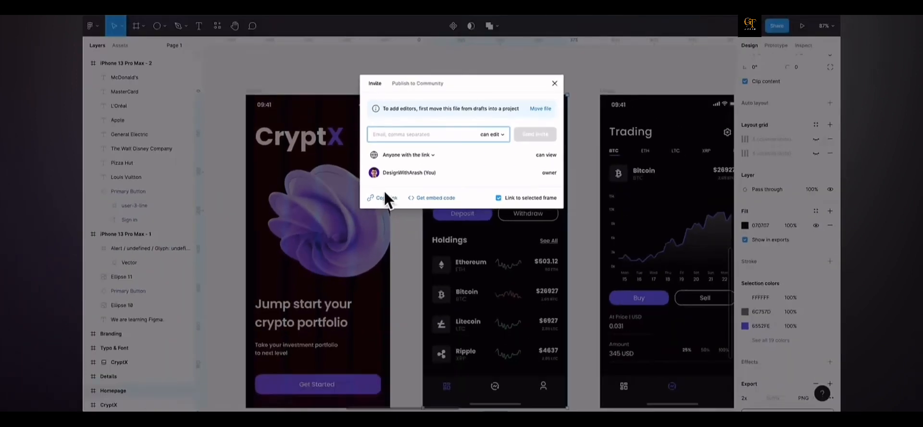
pyautogui.click(386, 197)
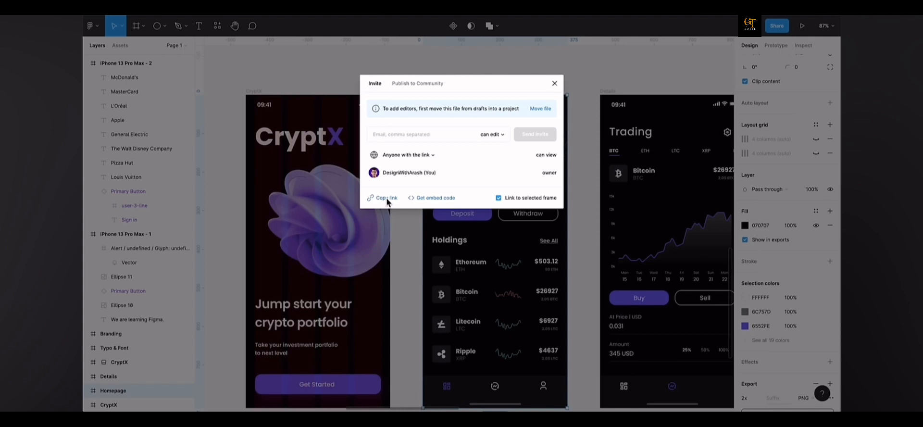
pyautogui.click(553, 84)
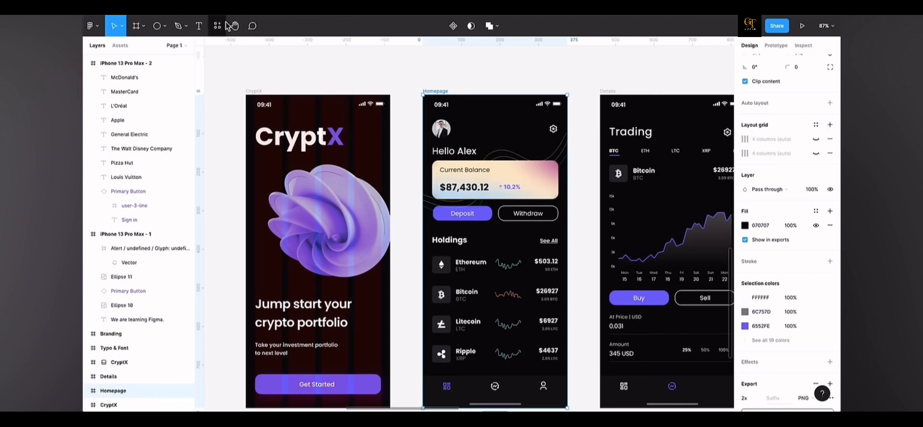
# Post a comment at the Homepage's Deposit button asking the designer to please make this button completely rounded.
pyautogui.scroll(-5, 339, 85)
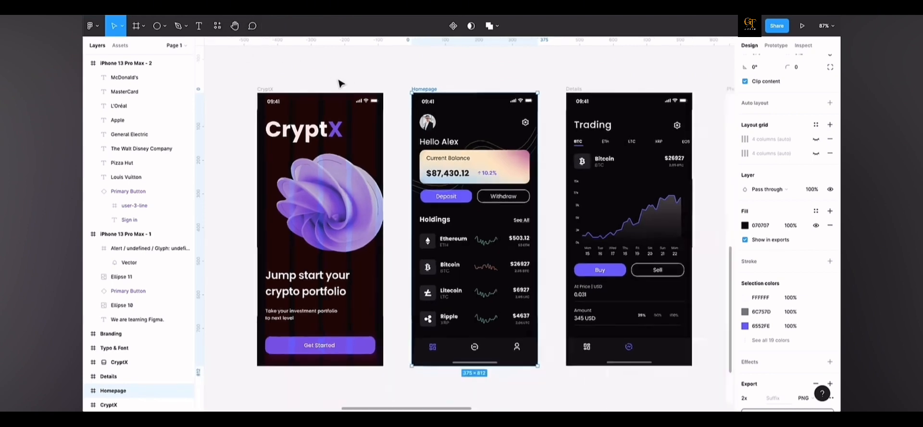
pyautogui.hscroll(3, 396, 86)
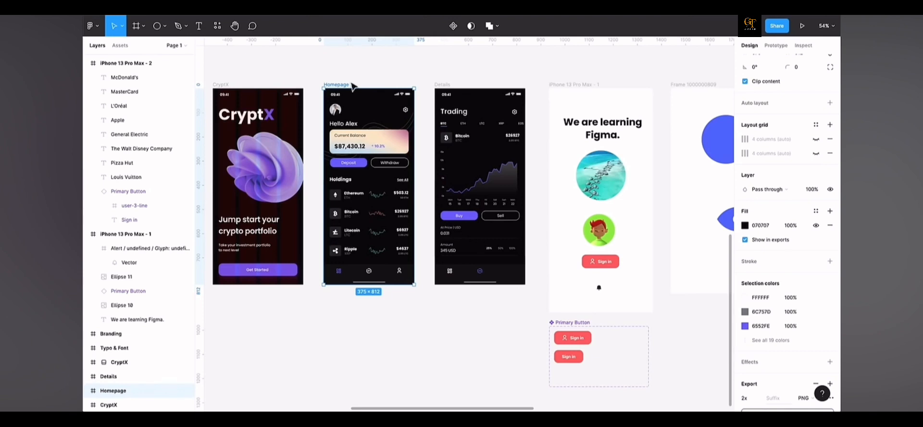
pyautogui.click(252, 27)
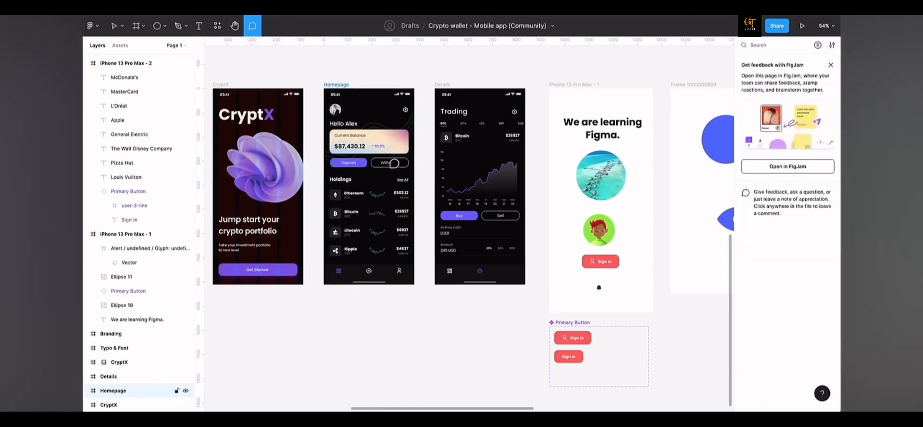
pyautogui.scroll(5, 366, 163)
pyautogui.scroll(2, 366, 163)
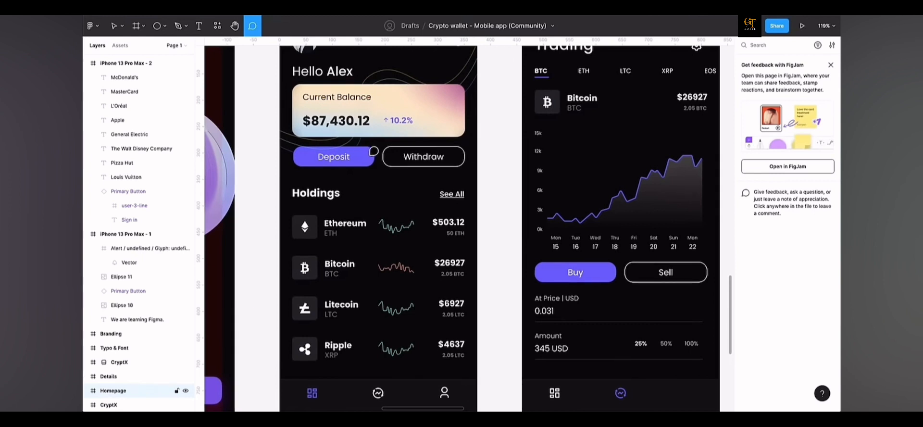
pyautogui.click(371, 147)
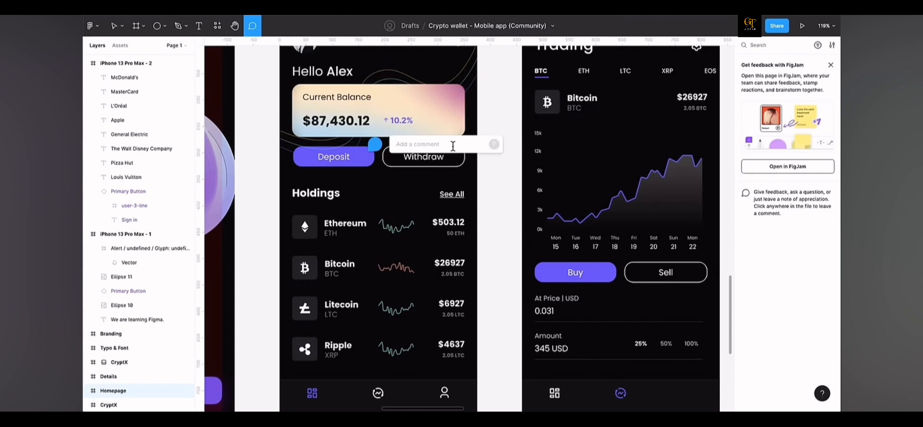
pyautogui.write('Hey Arash.')
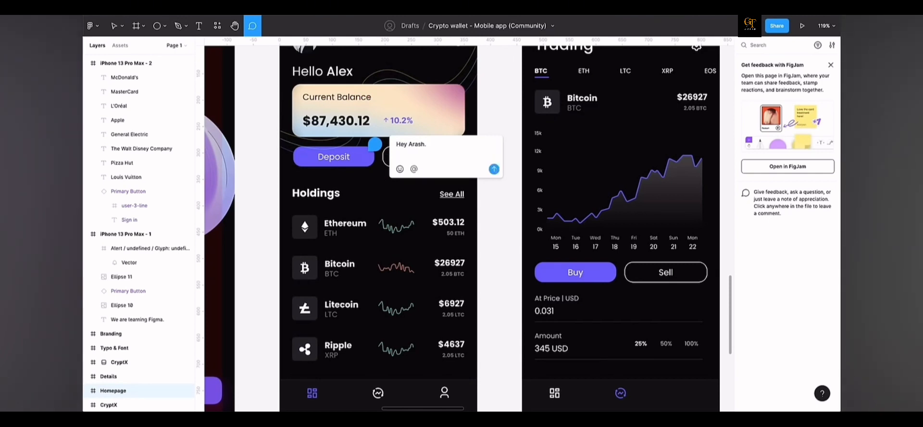
pyautogui.write(' Could you please mak')
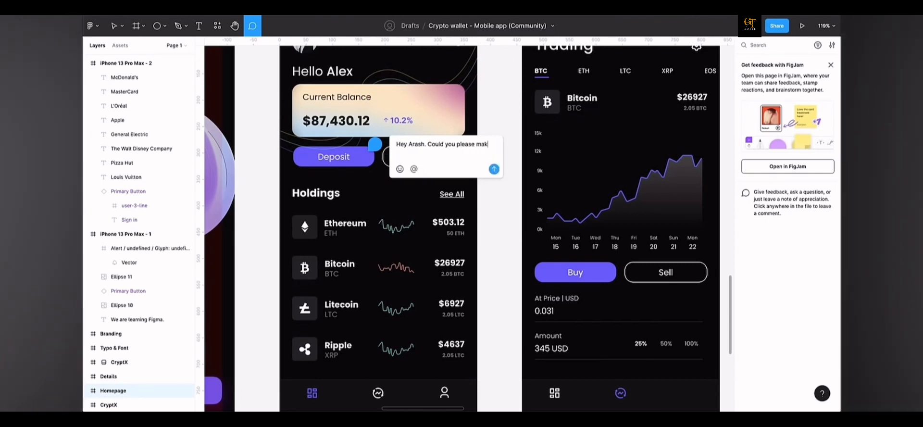
pyautogui.write('e this b')
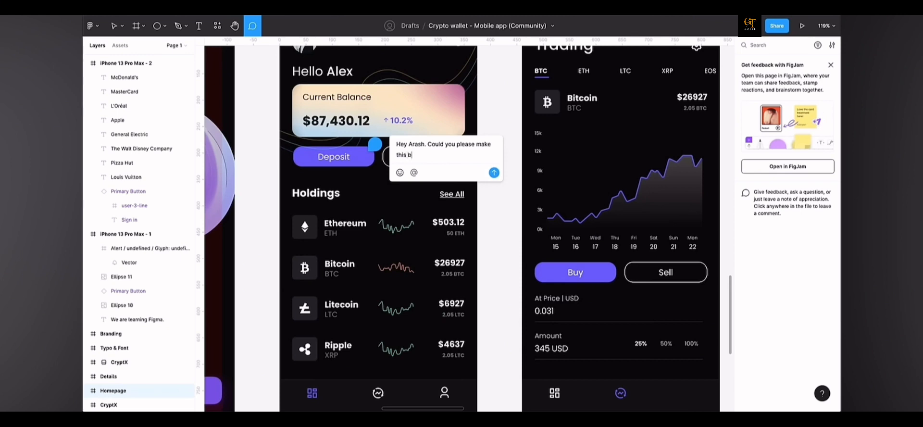
pyautogui.write('utton completely rounded?')
pyautogui.click(493, 172)
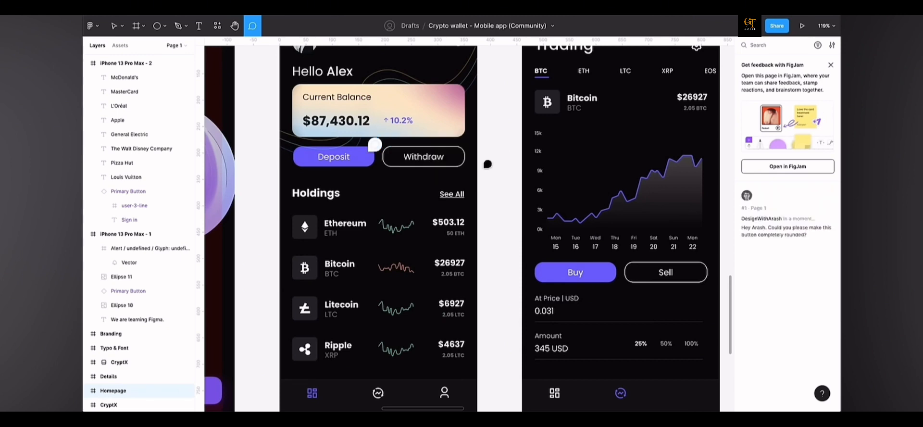
pyautogui.moveTo(375, 144)
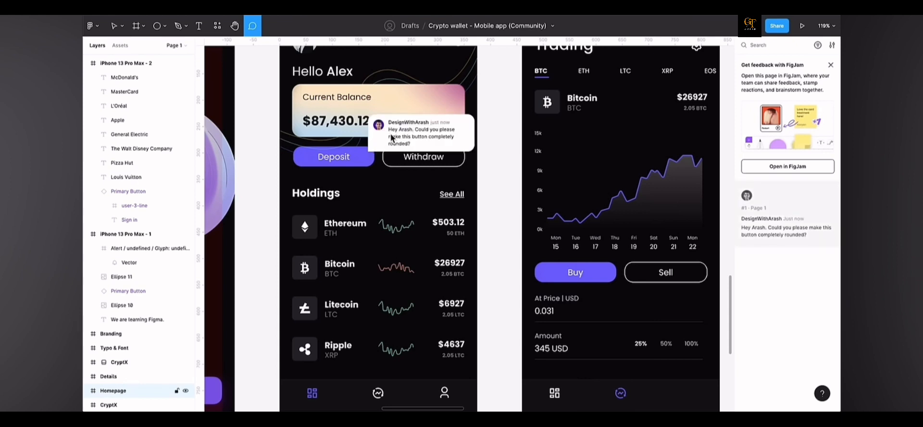
# Round the Homepage buttons by setting the corner radius of Deposit to about 55 and of Withdraw to 58.
pyautogui.press('v')
pyautogui.doubleClick(365, 156)
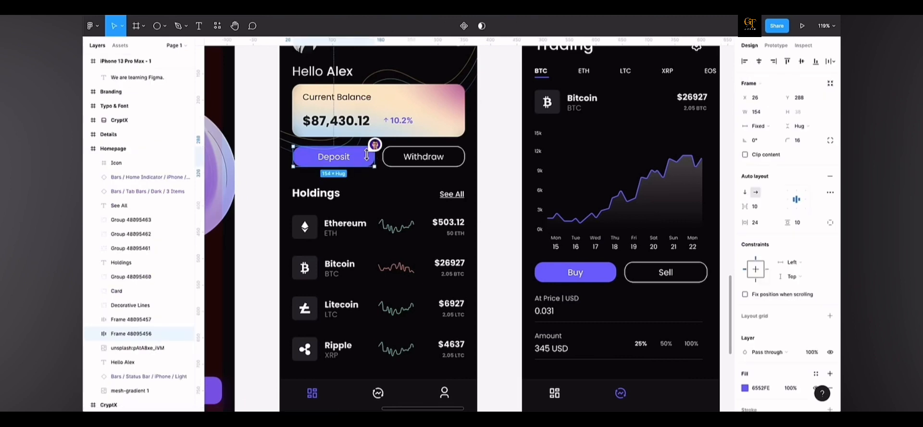
pyautogui.moveTo(366, 155); pyautogui.dragTo(375, 128)
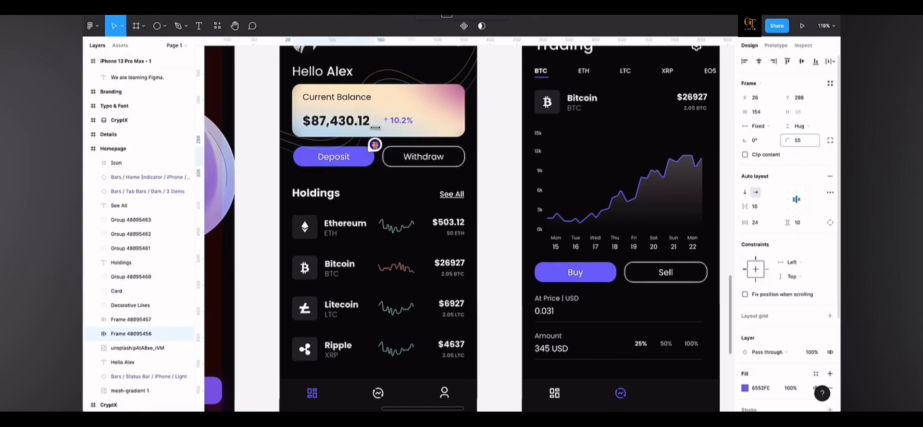
pyautogui.click(449, 164)
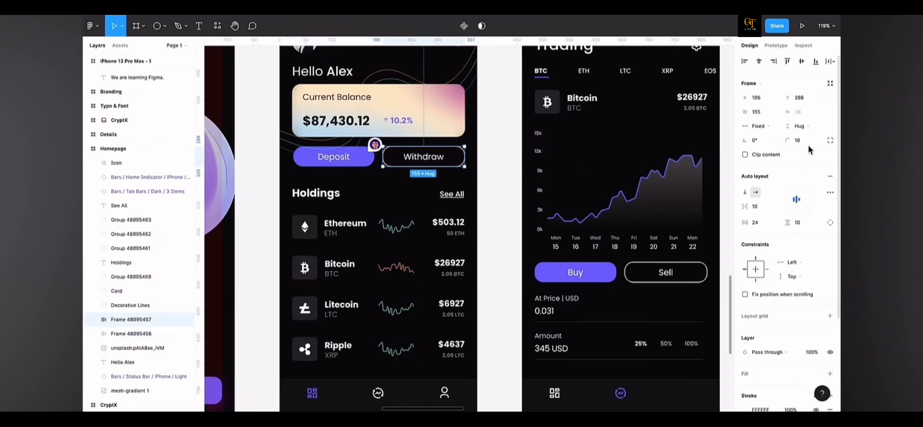
pyautogui.moveTo(375, 144); pyautogui.dragTo(377, 149)
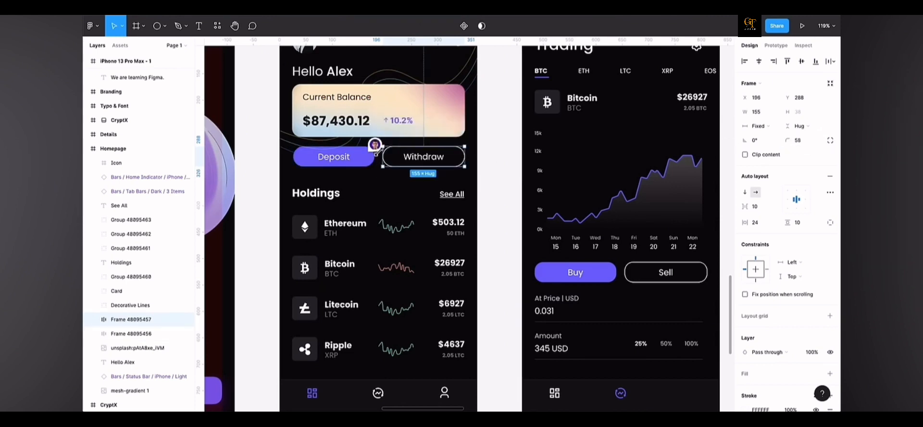
# Reply "Done." with a smiley emoji to the comment at the Deposit button and mark the thread as resolved.
pyautogui.click(375, 144)
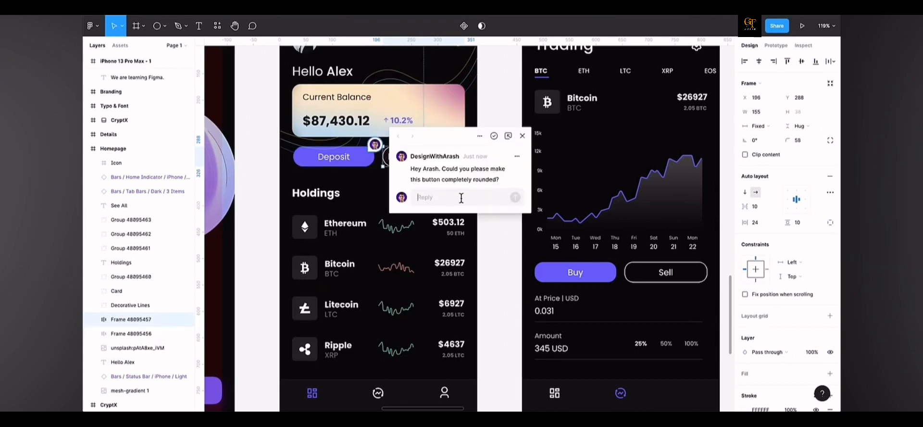
pyautogui.write('Done.')
pyautogui.click(423, 221)
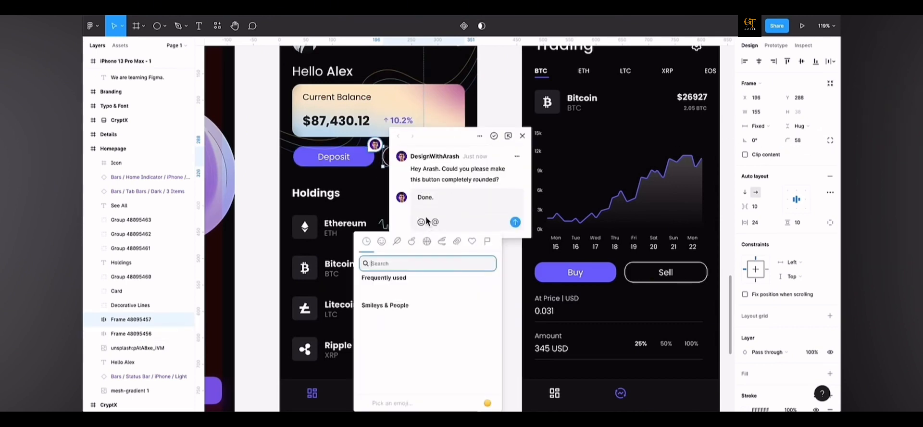
pyautogui.click(366, 296)
pyautogui.click(515, 222)
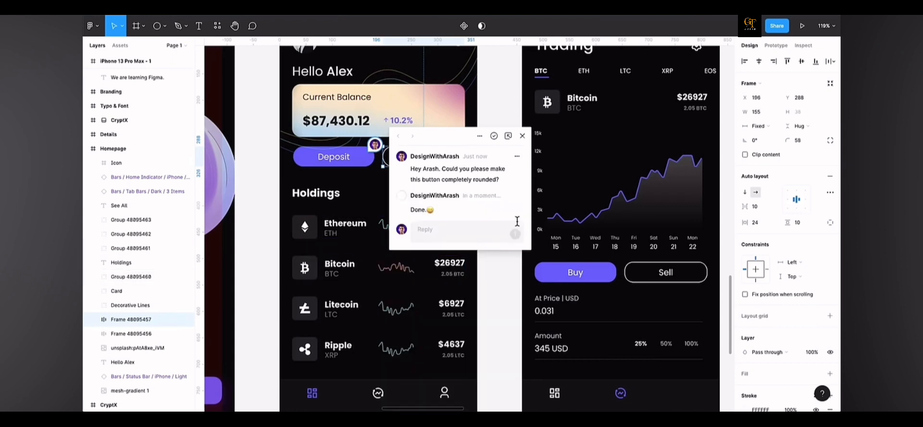
pyautogui.click(494, 136)
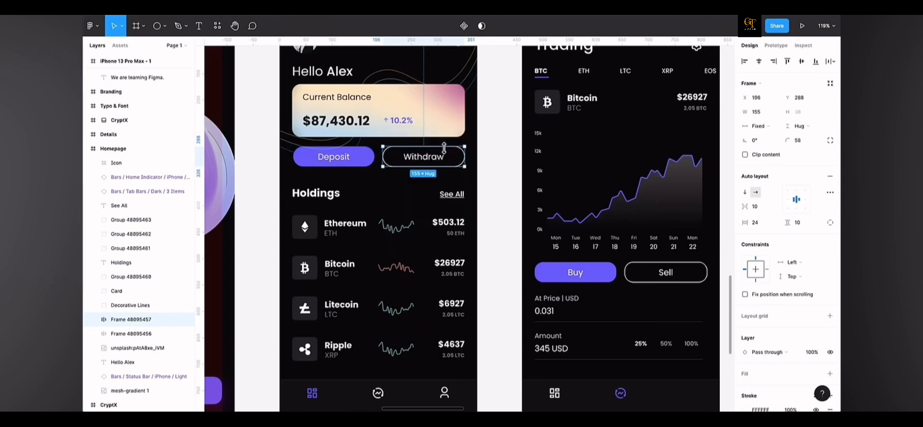
# Hide the 4-column layout grid on the CryptX frame.
pyautogui.scroll(-3, 443, 148)
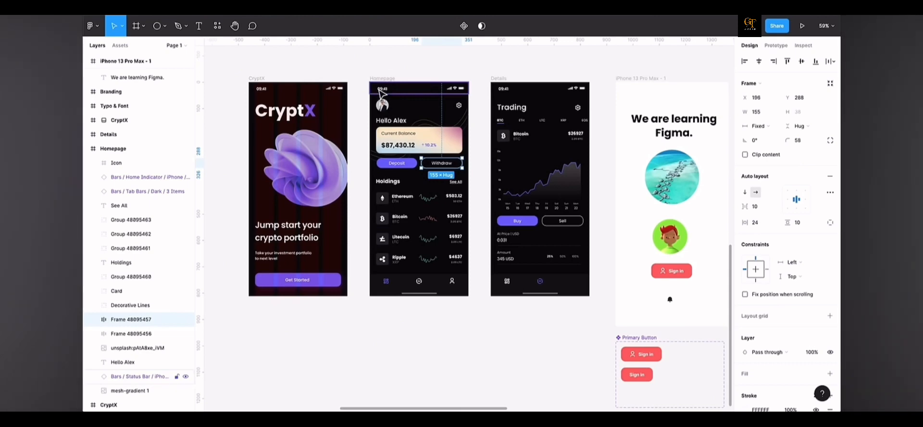
pyautogui.scroll(2, 481, 140)
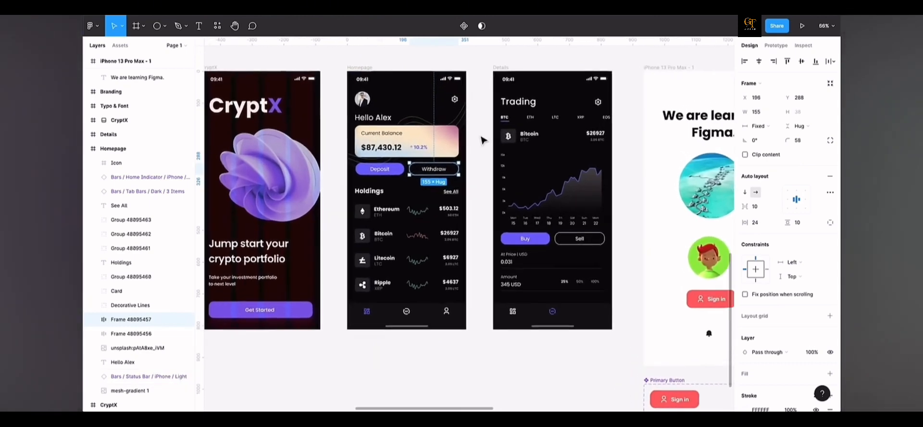
pyautogui.hscroll(-1, 481, 140)
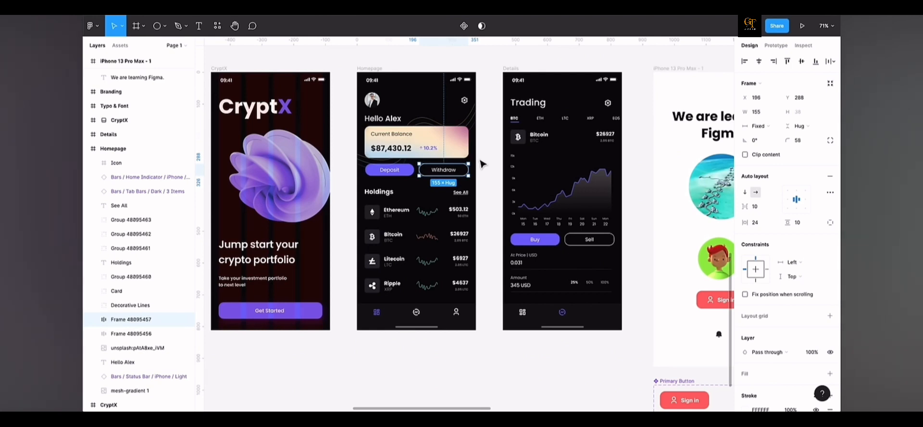
pyautogui.scroll(-1, 480, 160)
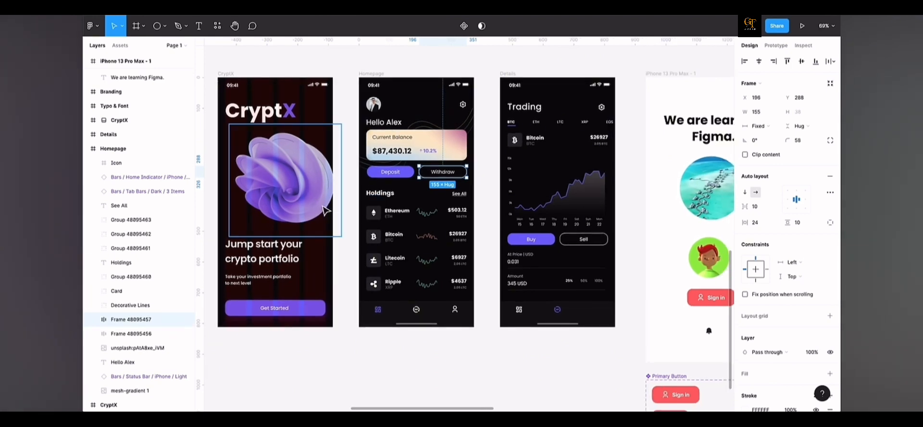
pyautogui.click(230, 74)
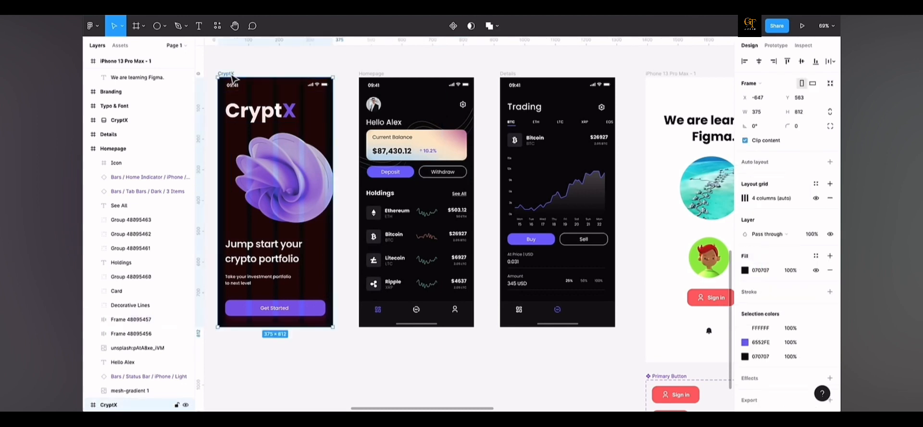
pyautogui.hscroll(-1, 231, 74)
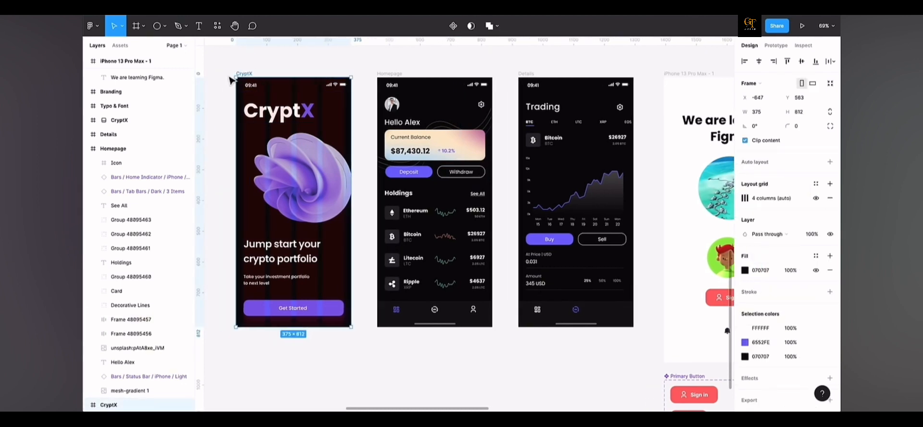
pyautogui.click(815, 198)
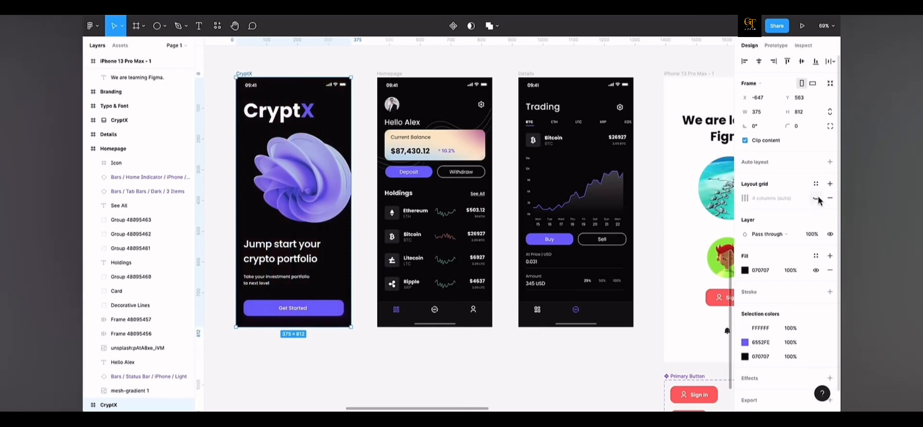
pyautogui.hscroll(-1, 248, 143)
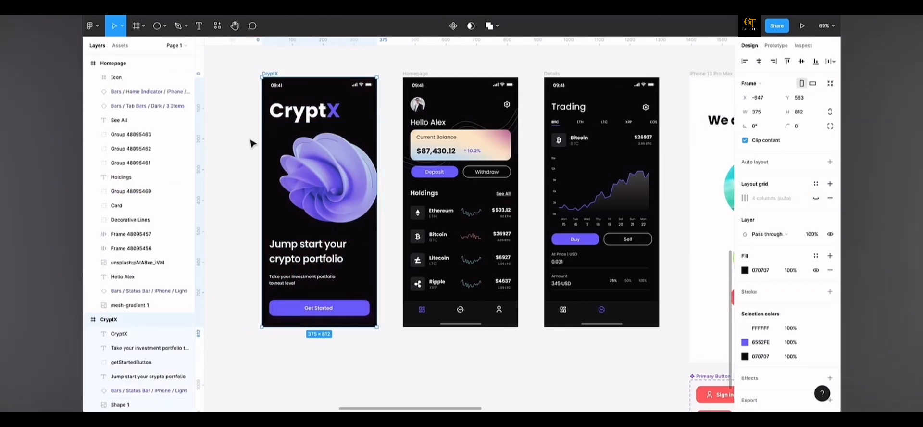
# Create a prototype connection from the CryptX screen's Get Started button to the Homepage frame.
pyautogui.click(337, 311)
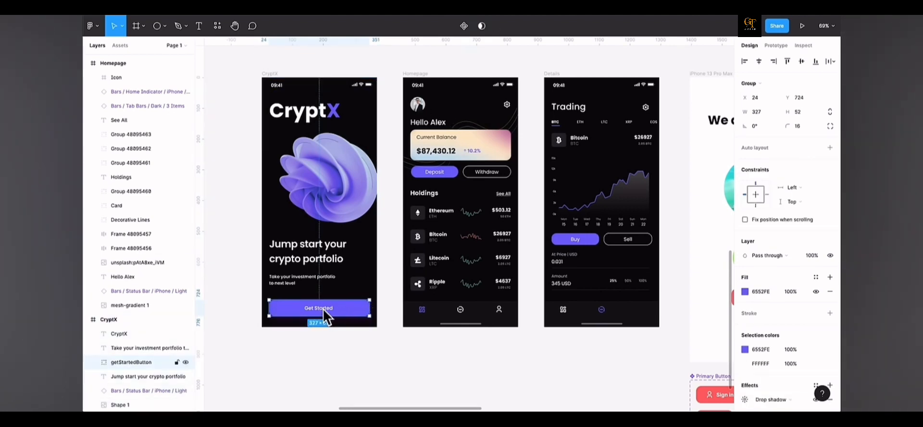
pyautogui.scroll(2, 323, 315)
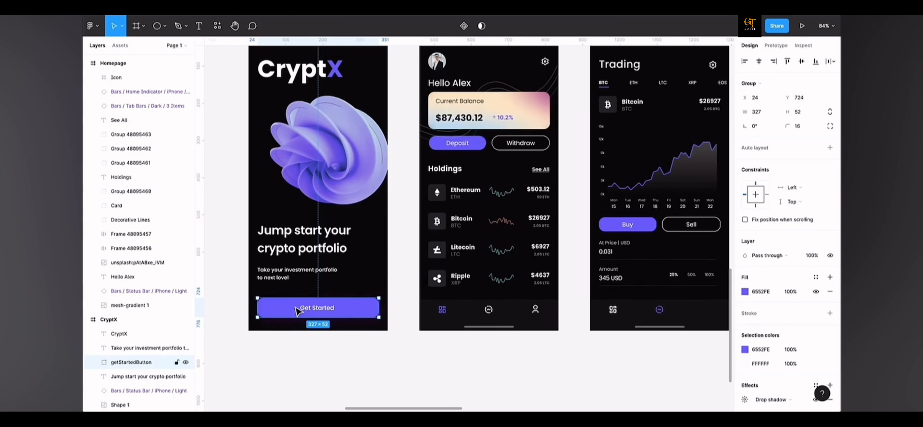
pyautogui.click(769, 46)
pyautogui.scroll(4, 326, 315)
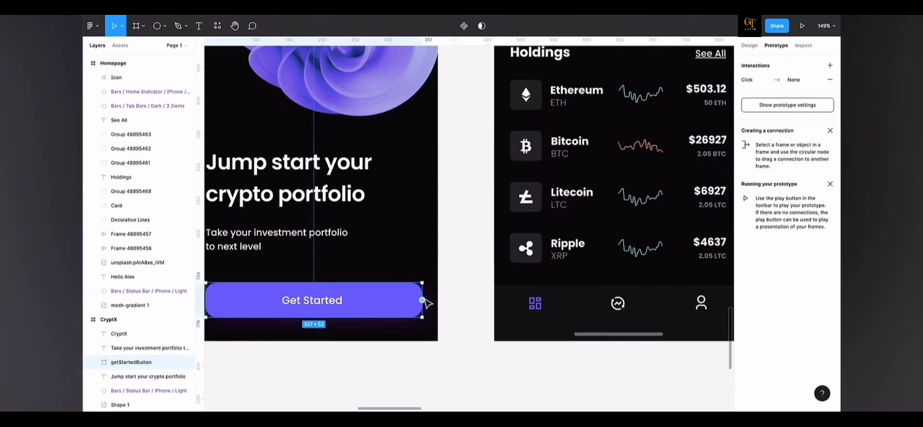
pyautogui.hscroll(-2, 424, 302)
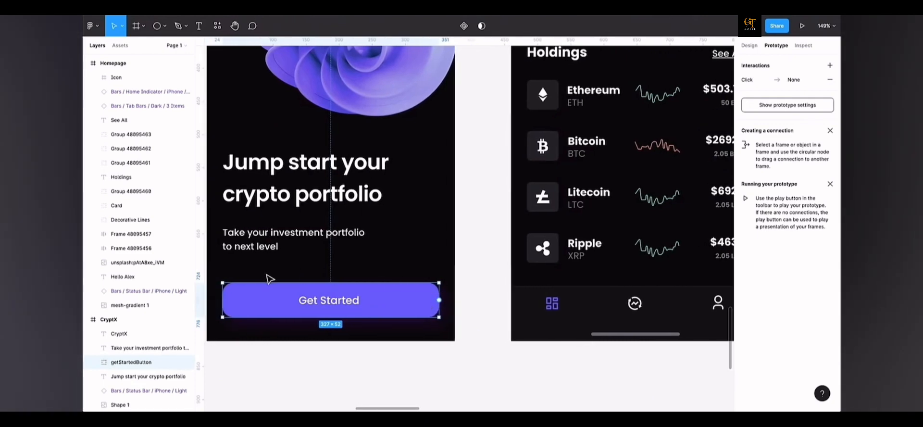
pyautogui.scroll(-1, 441, 305)
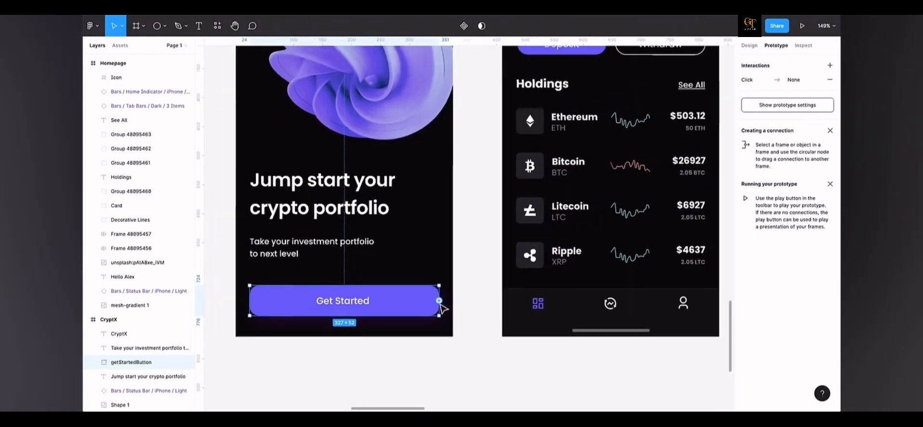
pyautogui.scroll(-5, 441, 306)
pyautogui.moveTo(438, 301); pyautogui.dragTo(500, 155)
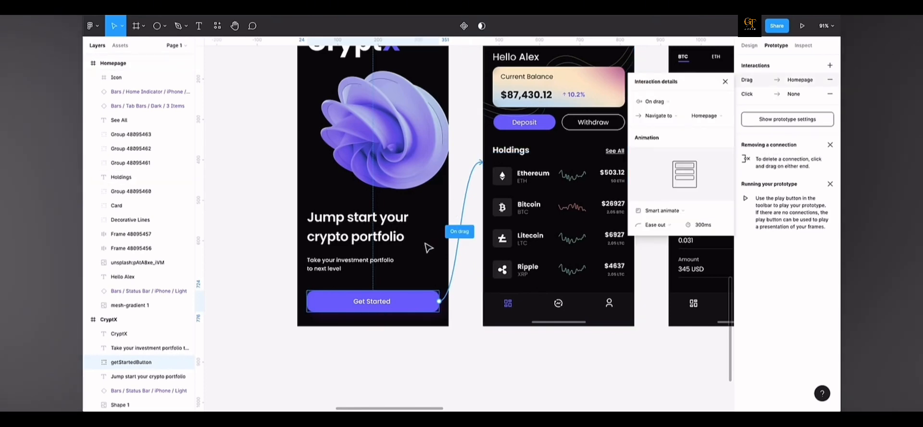
# Remove the extra Click interaction without a destination from the CryptX screen's Get Started button.
pyautogui.scroll(3, 503, 150)
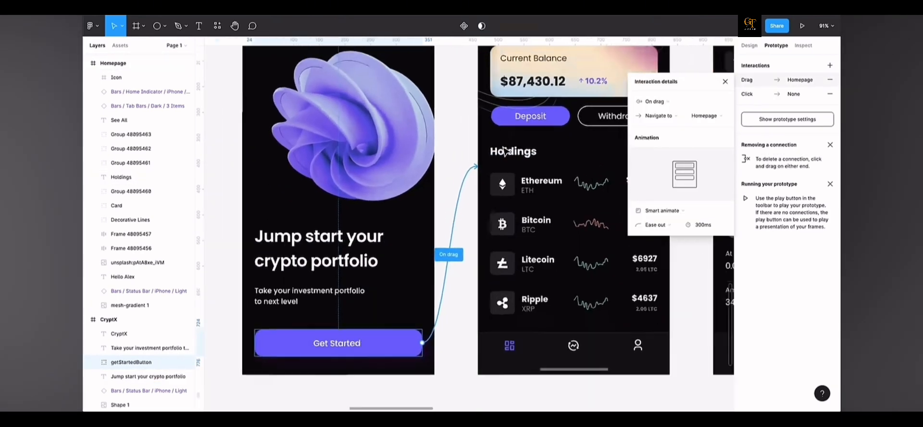
pyautogui.scroll(-3, 502, 150)
pyautogui.scroll(2, 502, 148)
pyautogui.scroll(2, 505, 152)
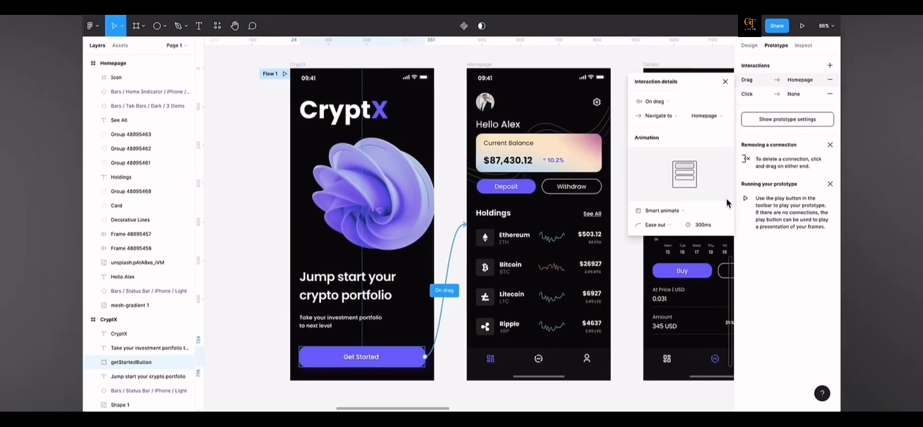
pyautogui.click(685, 100)
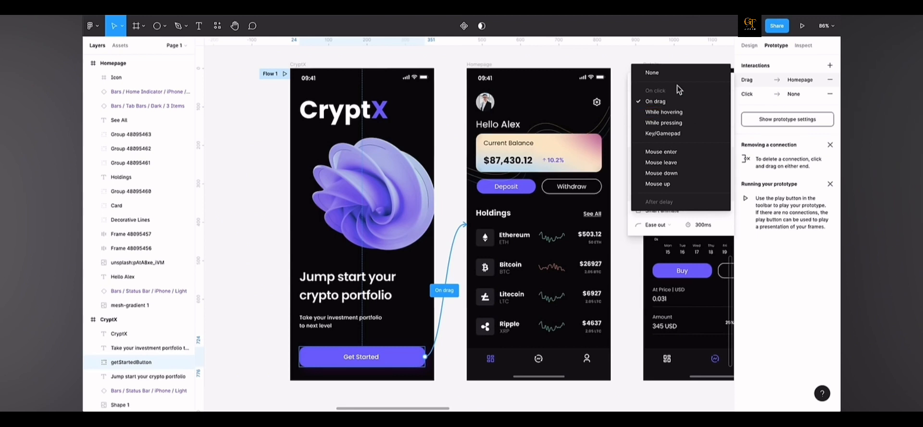
pyautogui.click(657, 218)
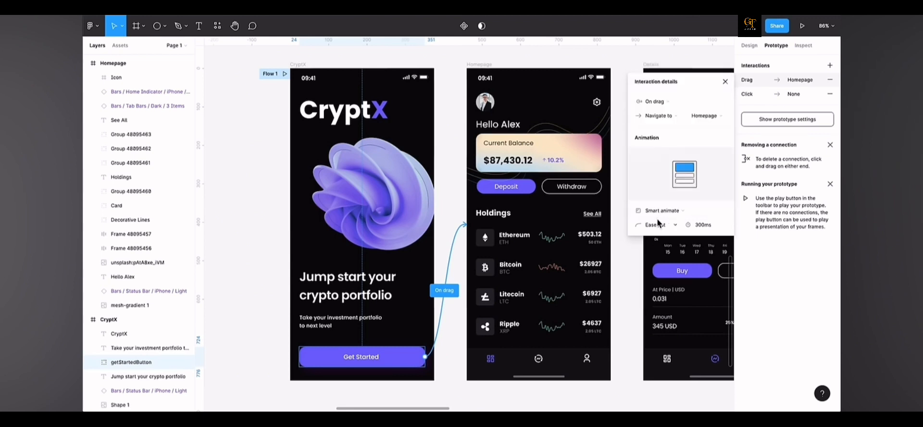
pyautogui.click(725, 82)
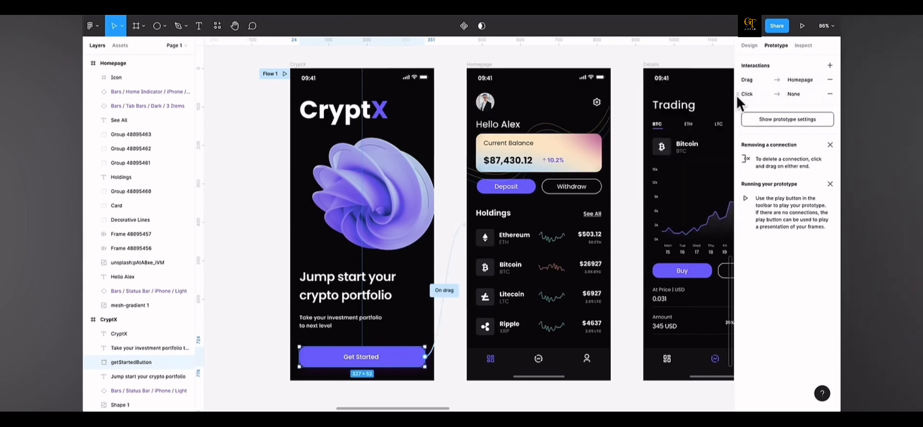
pyautogui.click(830, 94)
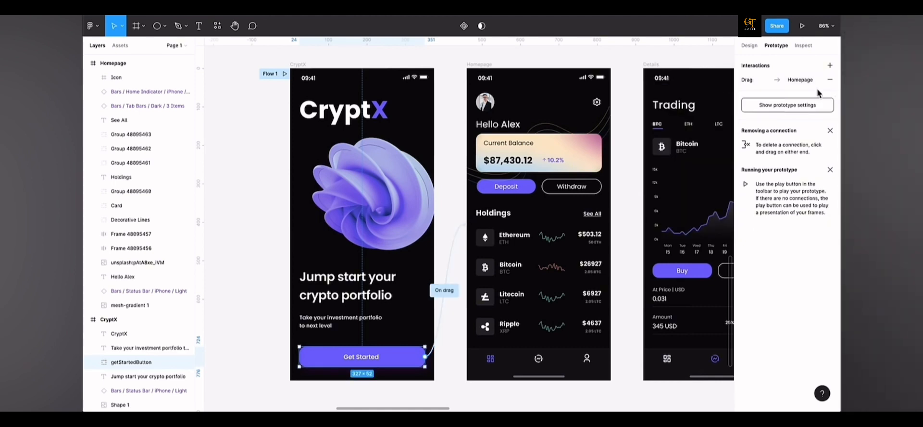
# Change the trigger of the Get Started button's connection to Homepage to On click.
pyautogui.click(745, 80)
pyautogui.click(653, 102)
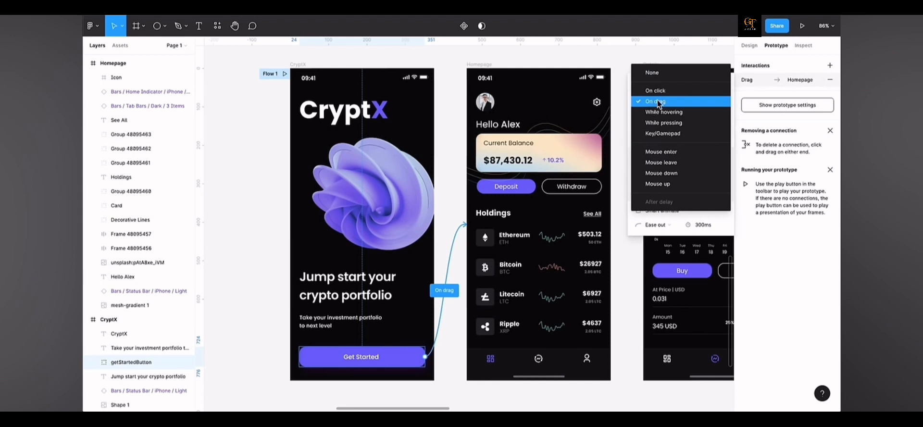
pyautogui.click(671, 91)
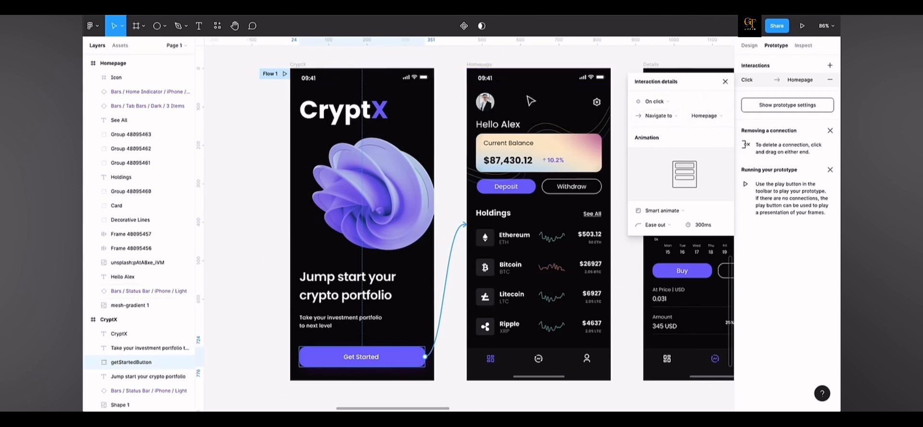
# Set the animation of the Get Started button's click interaction to Instant.
pyautogui.click(475, 65)
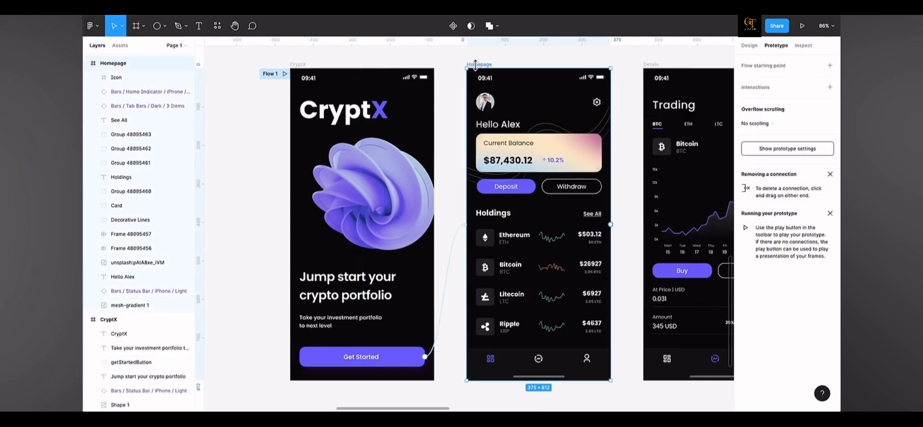
pyautogui.click(396, 357)
pyautogui.click(772, 82)
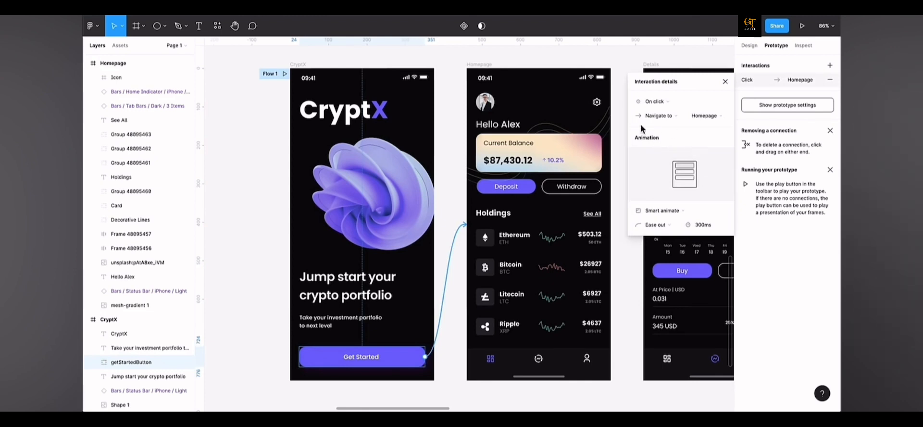
pyautogui.click(659, 210)
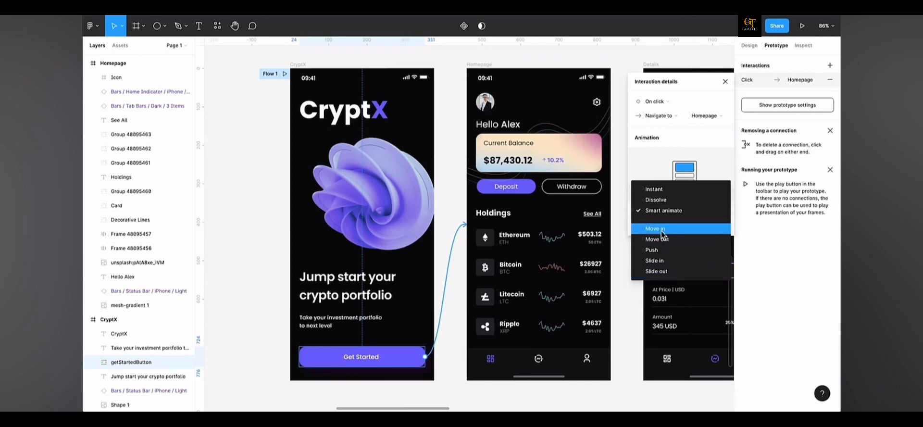
pyautogui.click(657, 189)
pyautogui.press('Escape')
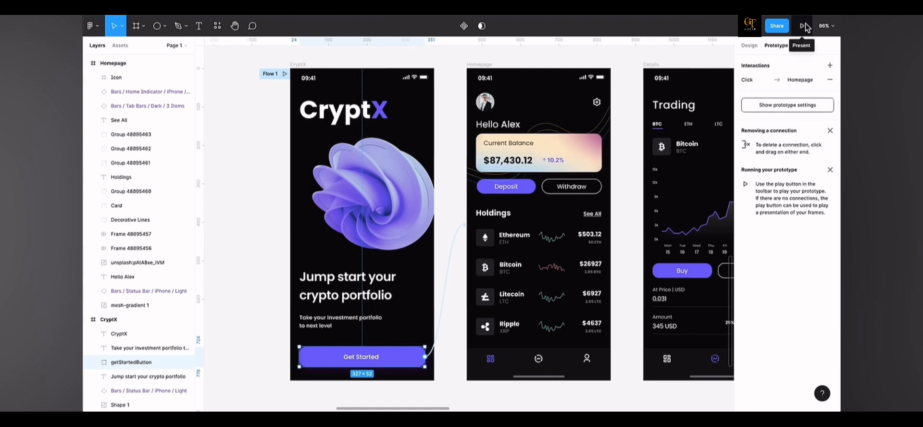
# Preview Flow 1, test the Get Started button's link to Homepage, and restart the prototype.
pyautogui.click(284, 73)
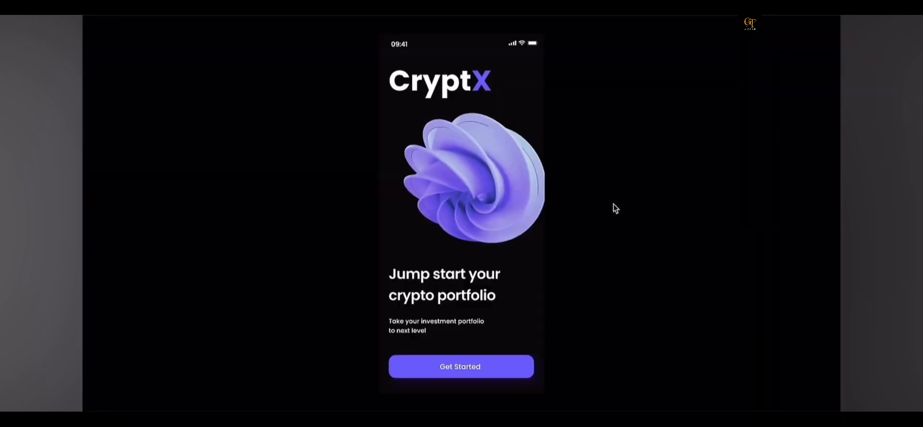
pyautogui.click(472, 367)
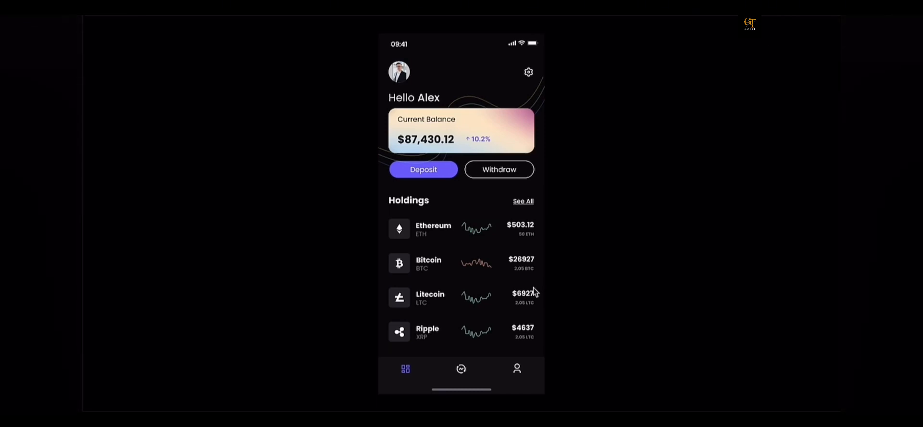
pyautogui.press('r')
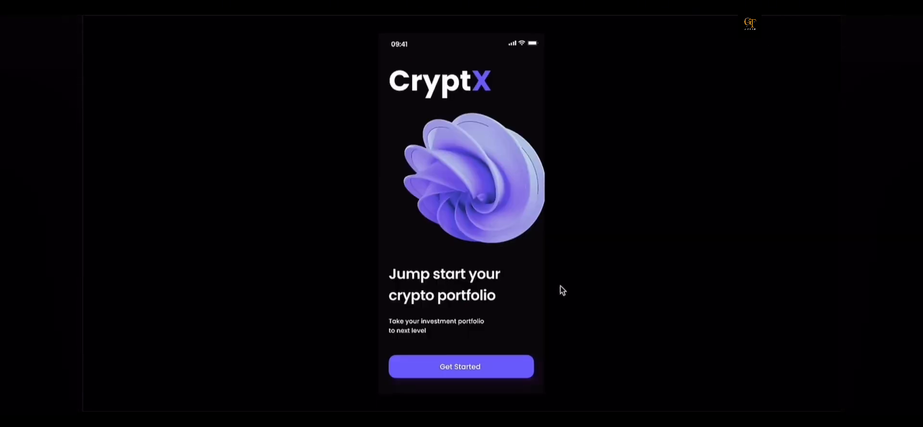
pyautogui.press('Right')
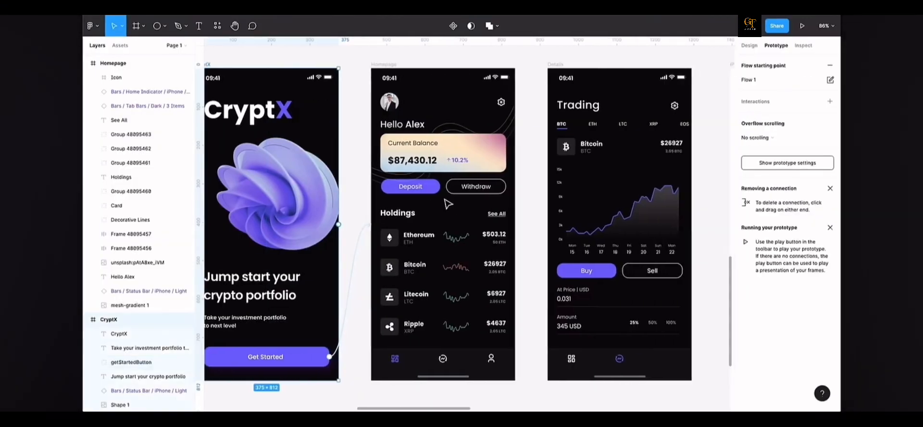
# Connect the middle tab (Tab Two) in the Homepage tab bar to the Details frame with an on-click interaction.
pyautogui.hscroll(1, 447, 202)
pyautogui.click(454, 358)
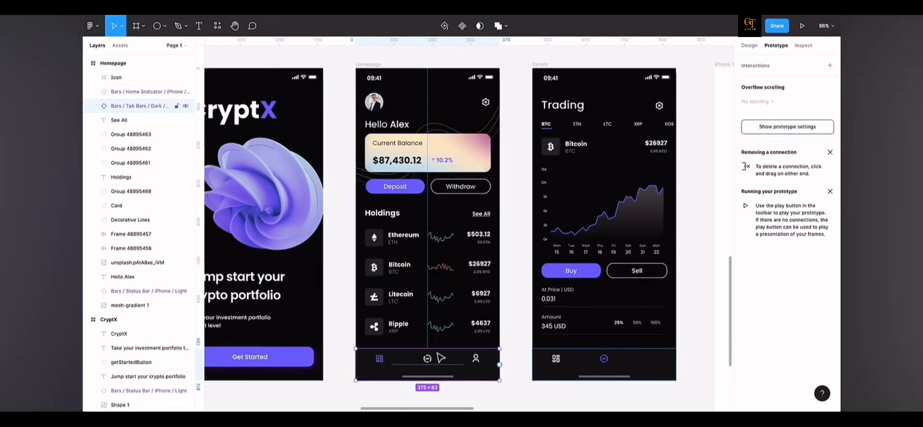
pyautogui.doubleClick(427, 360)
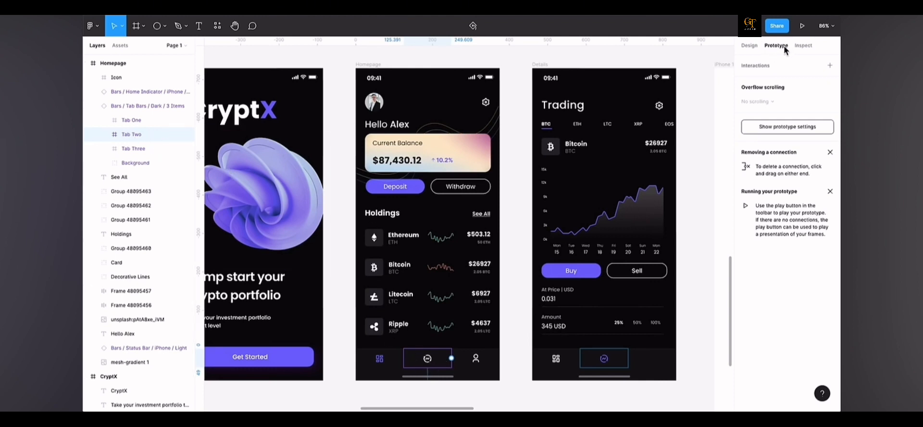
pyautogui.moveTo(450, 358); pyautogui.dragTo(558, 226)
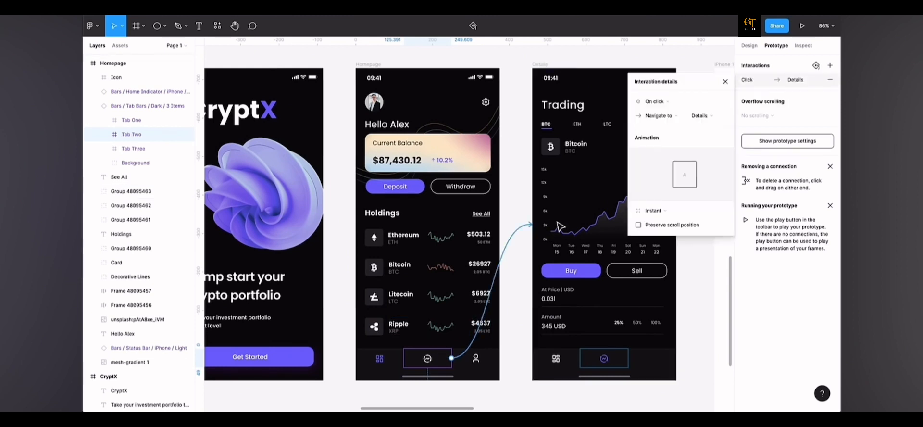
pyautogui.press('Escape')
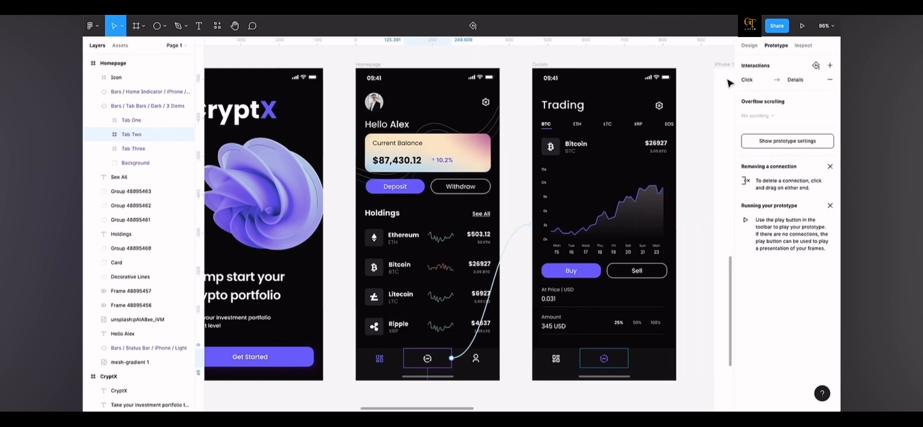
# Play the prototype from the CryptX screen, testing the Get Started button and the middle tab through to the Trading screen.
pyautogui.hscroll(-3, 362, 57)
pyautogui.hotkey('ctrl', 'alt', 'Return')
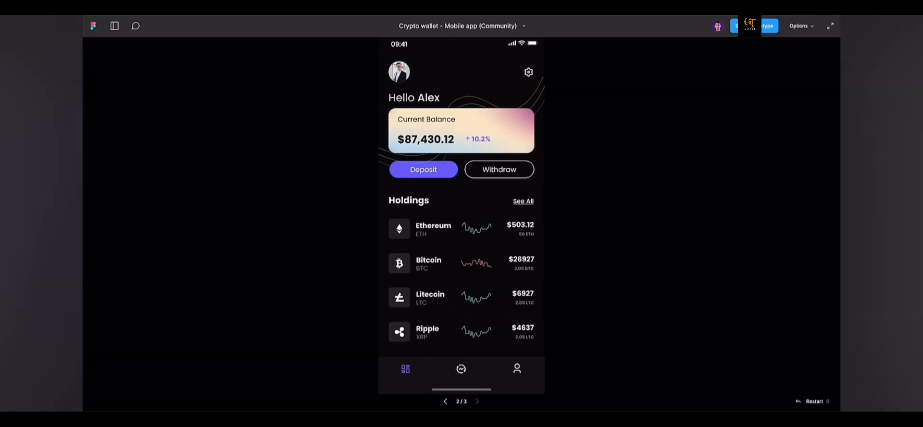
pyautogui.press('Left')
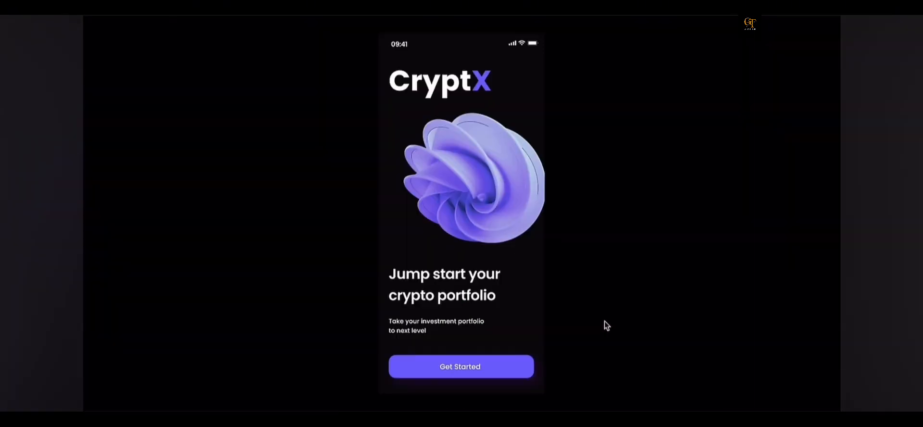
pyautogui.click(457, 365)
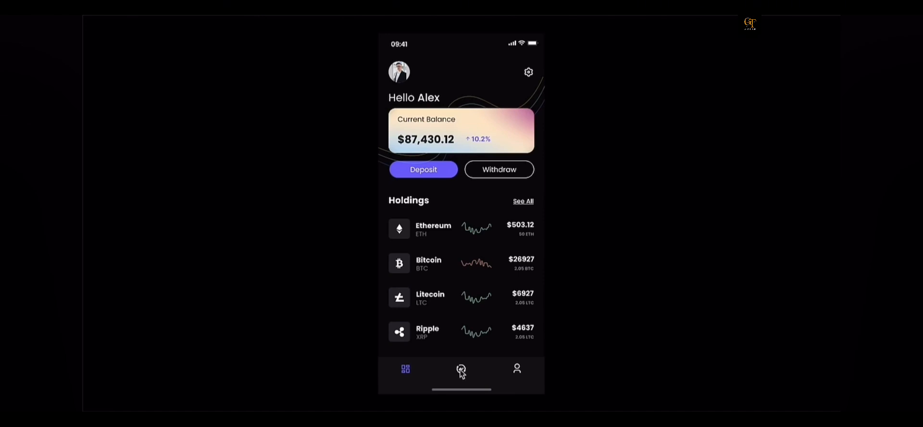
pyautogui.click(460, 370)
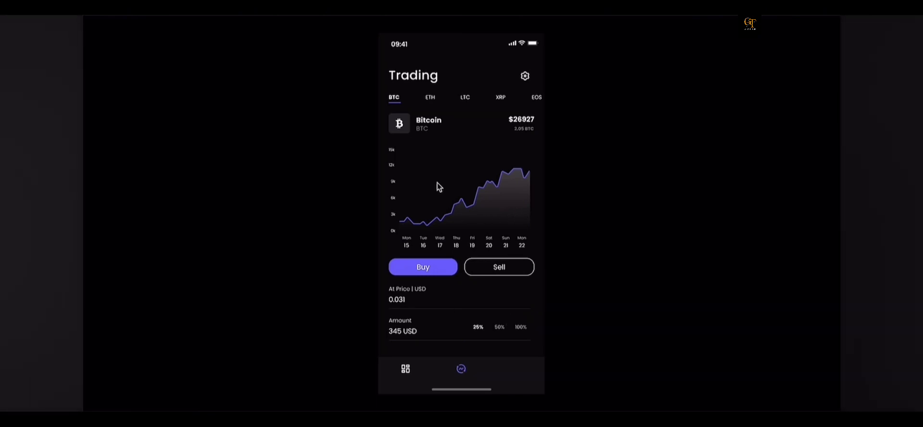
pyautogui.press('Escape')
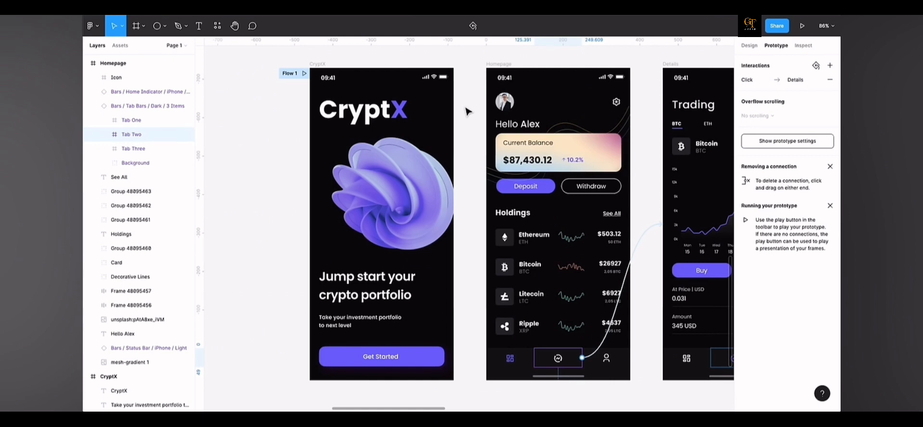
# Move the CryptX frame well away from Homepage and delete the Get Started button's prototype connection.
pyautogui.hscroll(2, 470, 118)
pyautogui.scroll(1, 470, 118)
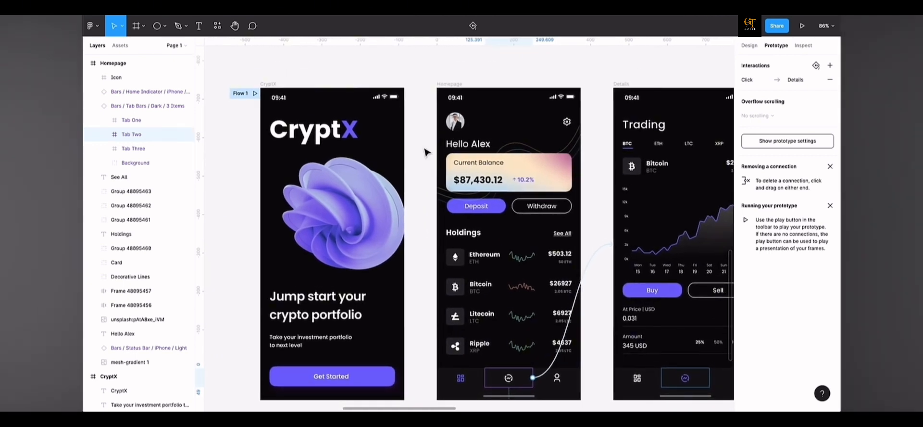
pyautogui.scroll(-3, 424, 152)
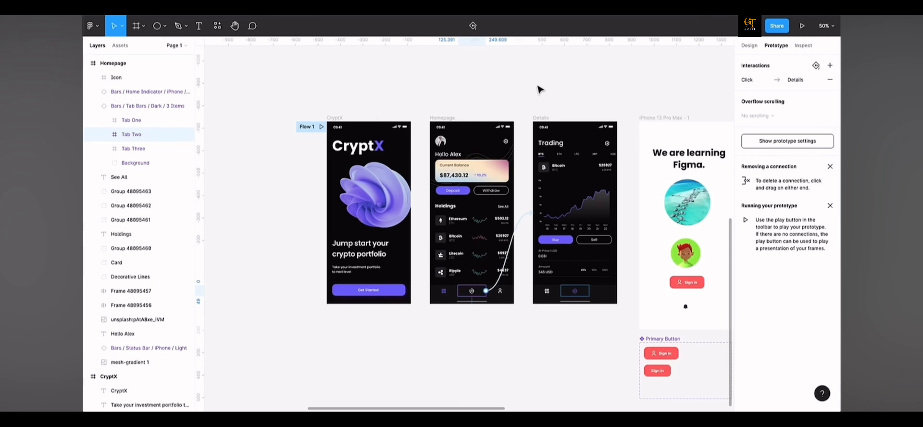
pyautogui.hscroll(-5, 379, 121)
pyautogui.click(535, 118)
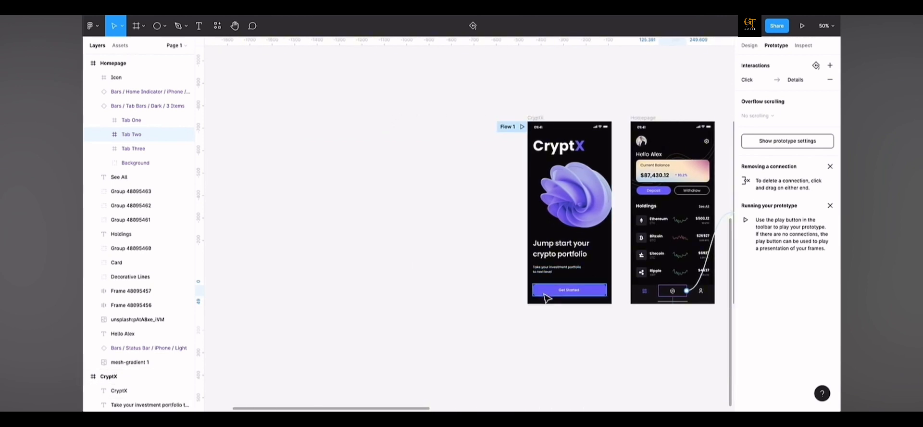
pyautogui.moveTo(521, 121); pyautogui.dragTo(327, 121)
pyautogui.moveTo(492, 207); pyautogui.dragTo(568, 277)
pyautogui.click(543, 239)
pyautogui.press('Delete')
pyautogui.scroll(6, 383, 291)
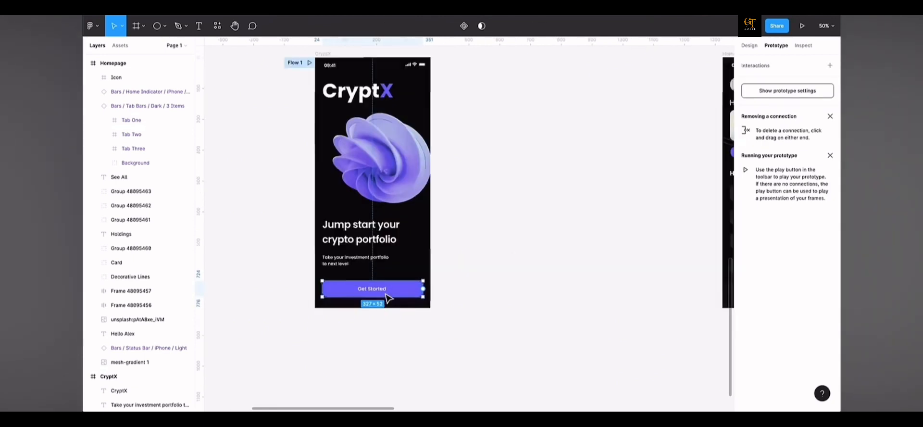
# Duplicate the CryptX frame, placing the copy directly beside the original.
pyautogui.scroll(-5, 409, 291)
pyautogui.scroll(3, 406, 288)
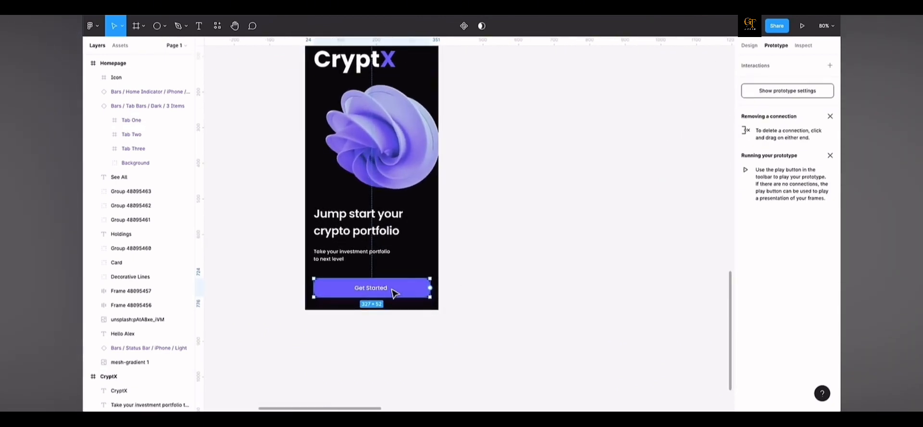
pyautogui.scroll(2, 394, 292)
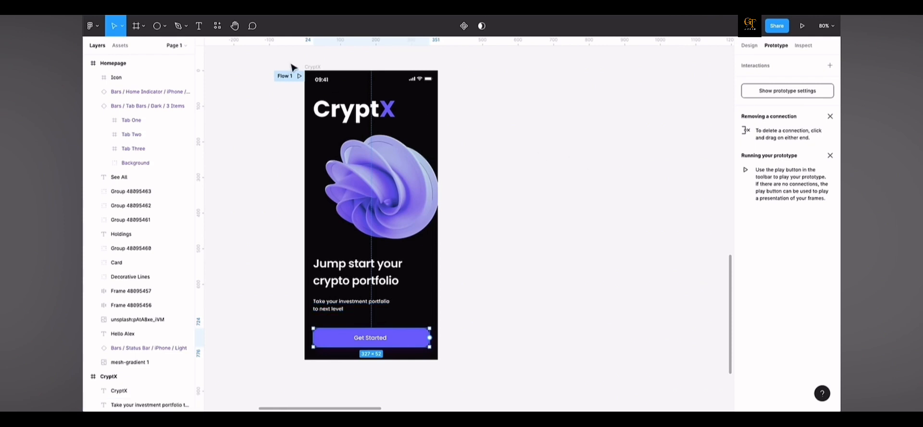
pyautogui.click(327, 70)
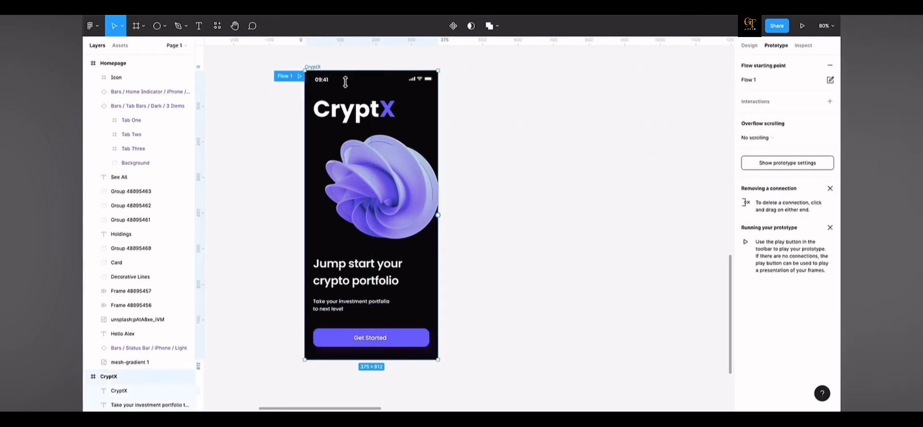
pyautogui.hotkey('ctrl', 'd')
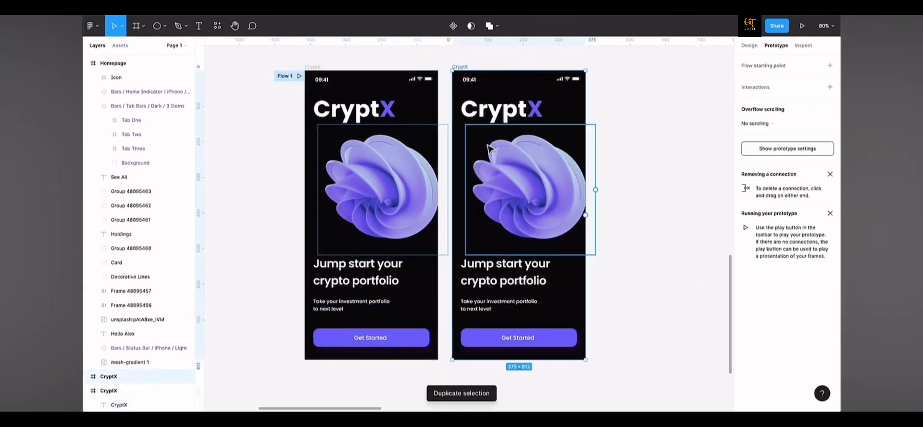
# Add a white (FFFFFF) fill at 20% over the Get Started button's purple fill in the duplicated CryptX frame.
pyautogui.click(557, 339)
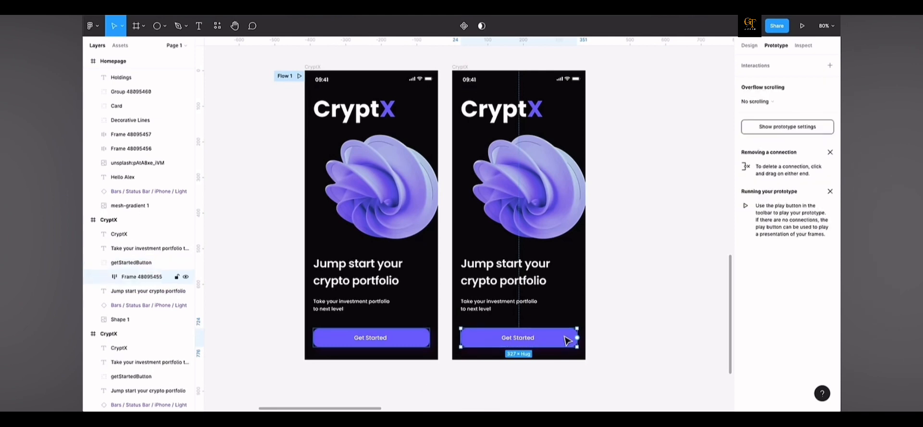
pyautogui.click(756, 47)
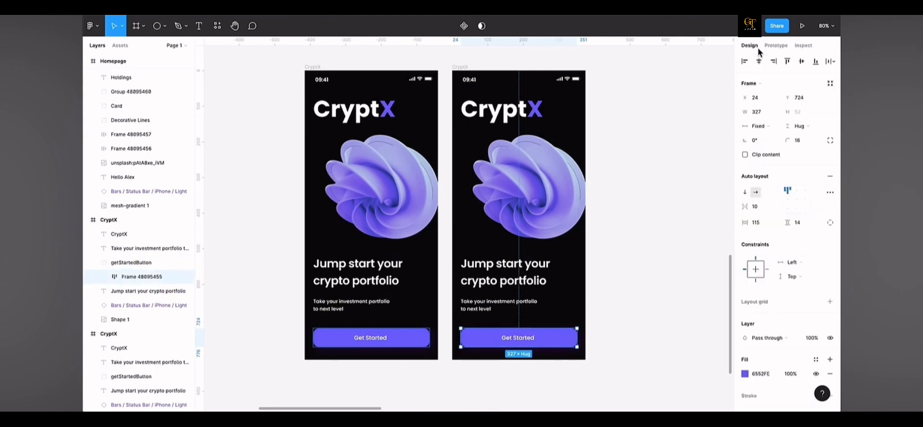
pyautogui.scroll(-5, 757, 216)
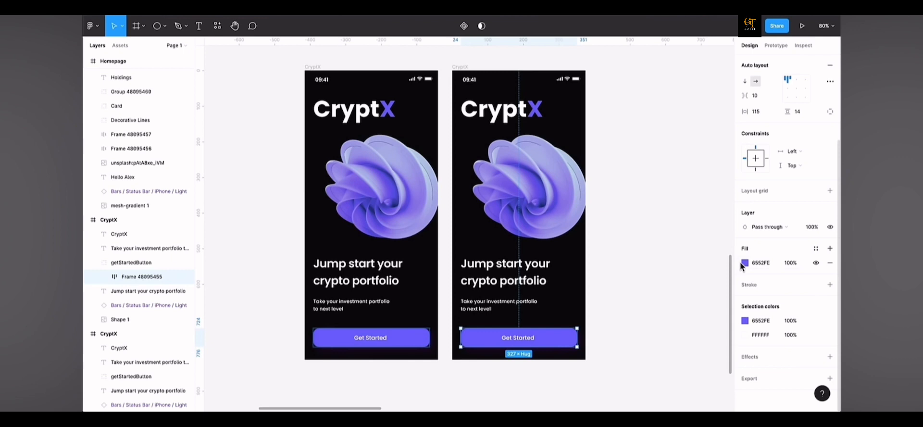
pyautogui.click(829, 248)
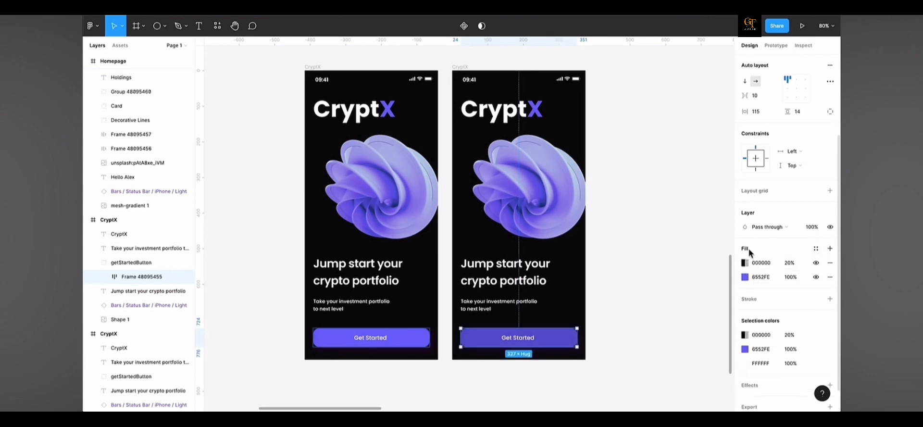
pyautogui.click(745, 263)
pyautogui.moveTo(673, 222); pyautogui.dragTo(595, 177)
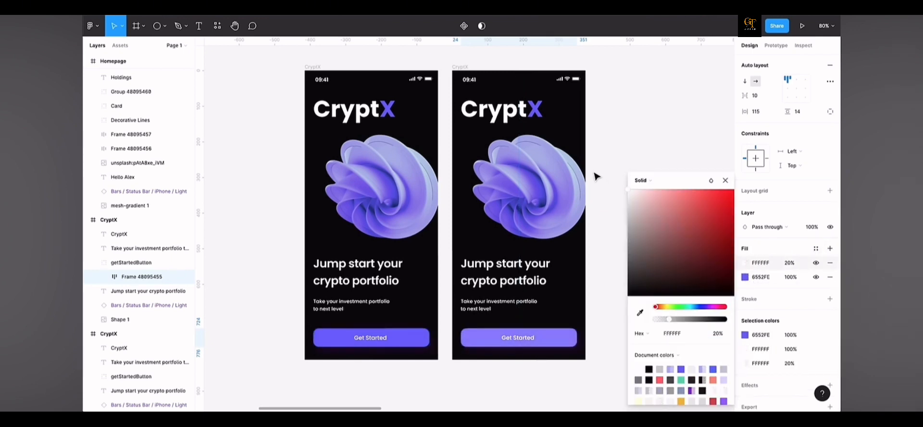
pyautogui.click(725, 181)
# Connect the original frame's Get Started button to the duplicated CryptX frame with a While hovering trigger and Smart animate.
pyautogui.click(385, 333)
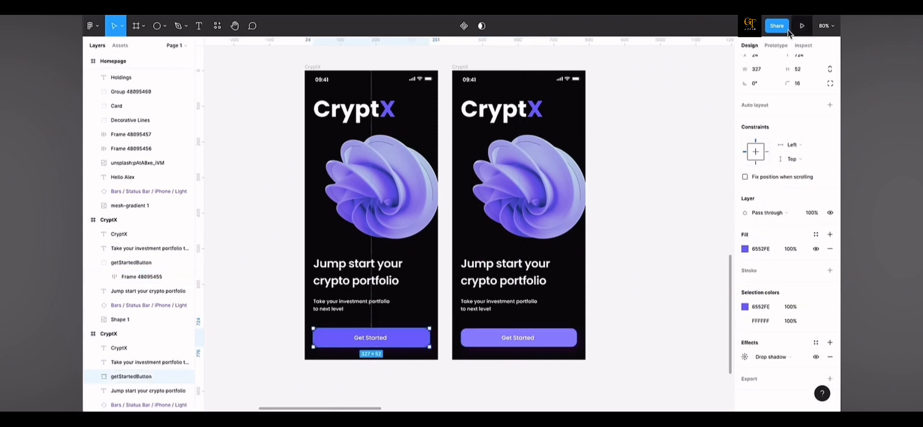
pyautogui.click(774, 46)
pyautogui.moveTo(429, 337); pyautogui.dragTo(468, 269)
pyautogui.click(658, 102)
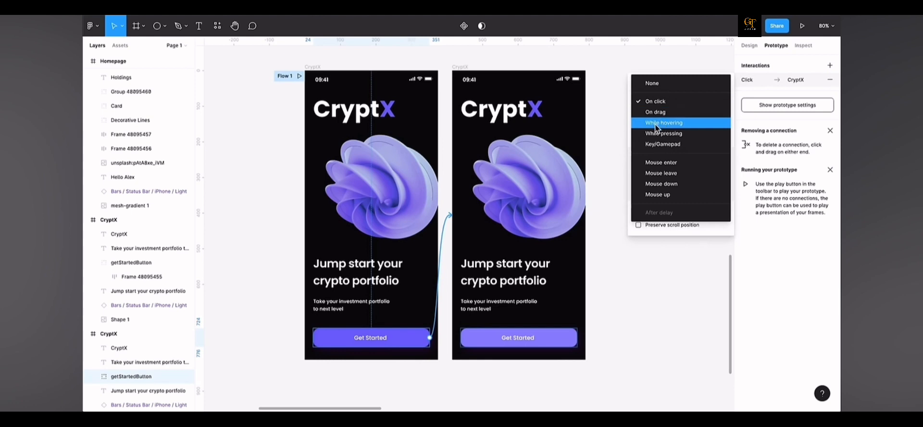
pyautogui.click(682, 123)
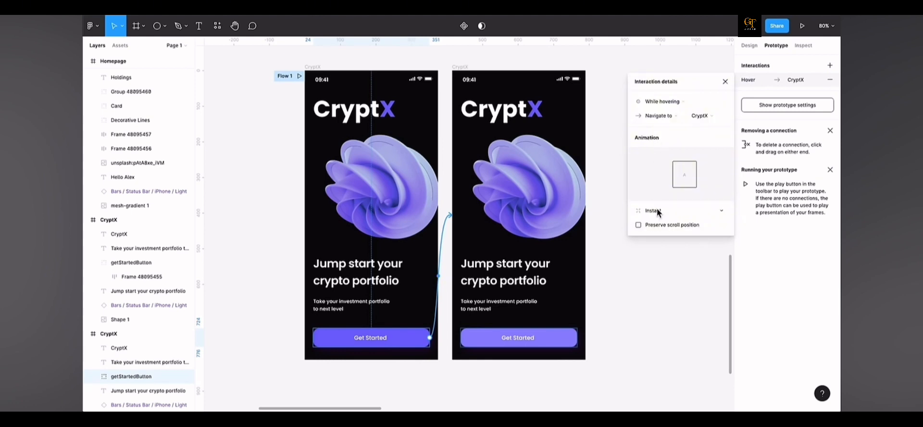
pyautogui.click(668, 210)
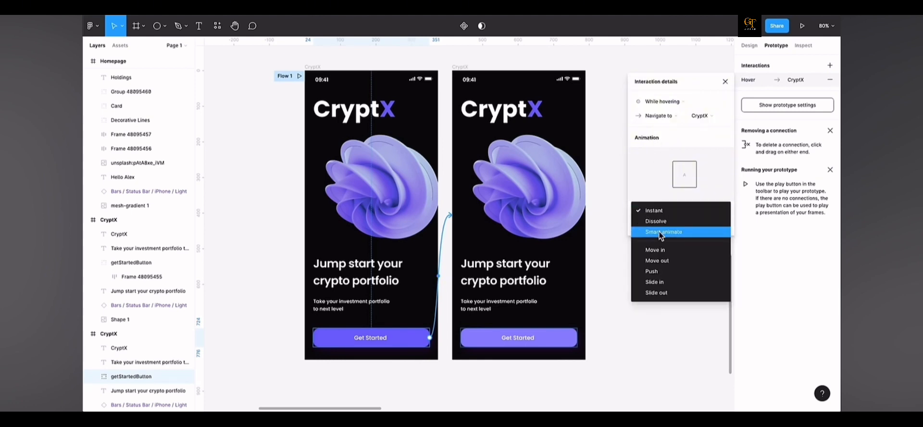
pyautogui.click(661, 232)
pyautogui.press('Escape')
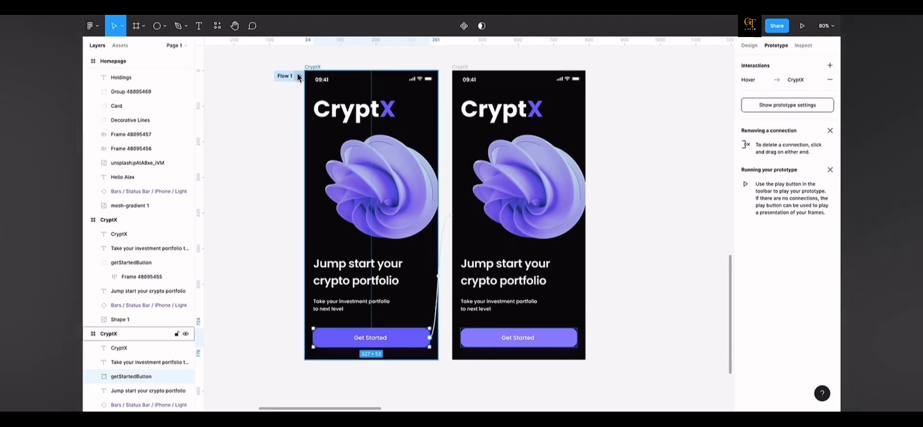
# Preview Flow 1 from the original CryptX frame to check the Get Started hover effect, and return to the canvas.
pyautogui.click(298, 76)
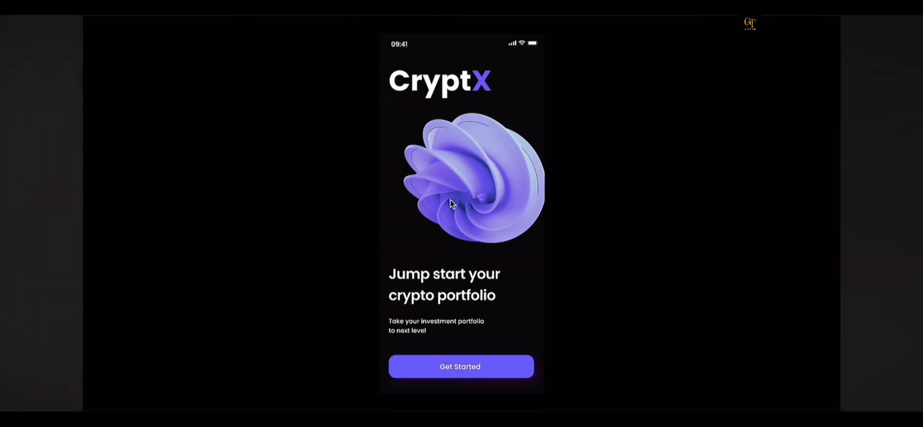
pyautogui.click(328, 7)
pyautogui.scroll(-5, 449, 91)
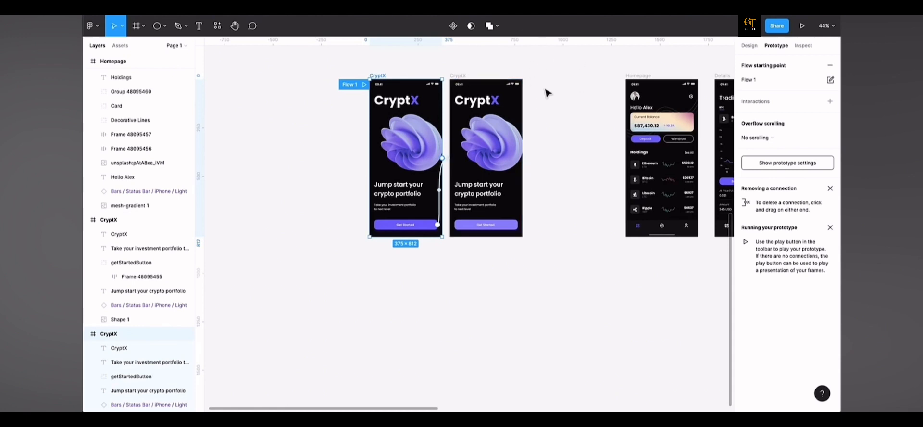
pyautogui.hscroll(1, 616, 82)
pyautogui.hscroll(3, 616, 82)
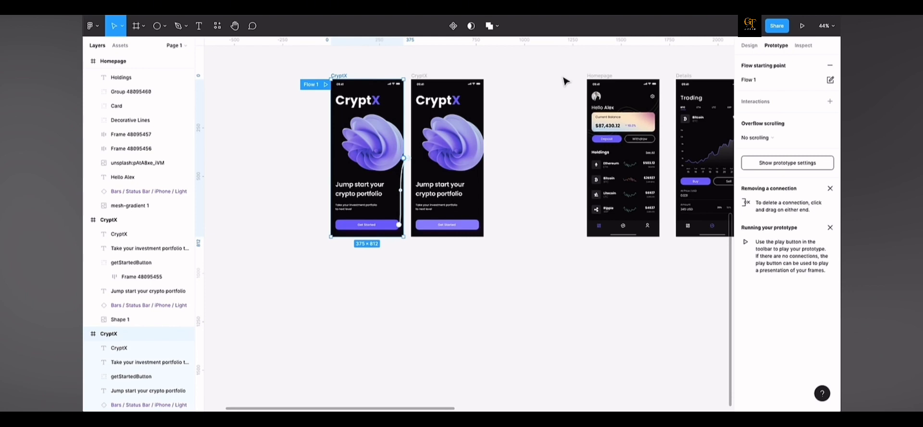
# Delete the duplicated CryptX frame and move the original one close to the Homepage frame.
pyautogui.click(419, 80)
pyautogui.press('Delete')
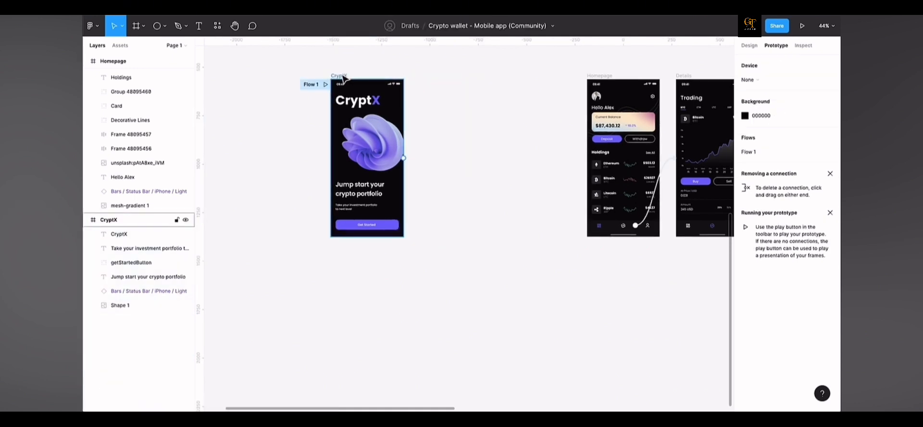
pyautogui.moveTo(340, 78); pyautogui.dragTo(544, 81)
# Delete the Sign in variant without an icon from the Primary Button component set.
pyautogui.hscroll(10, 551, 91)
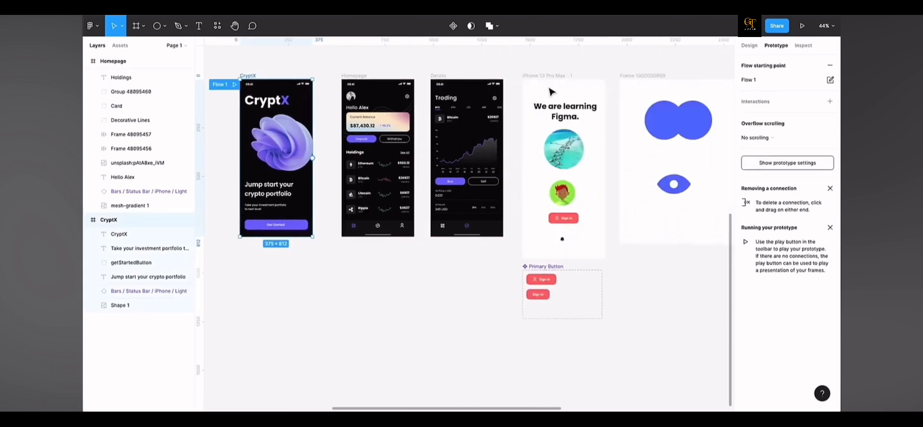
pyautogui.scroll(5, 380, 282)
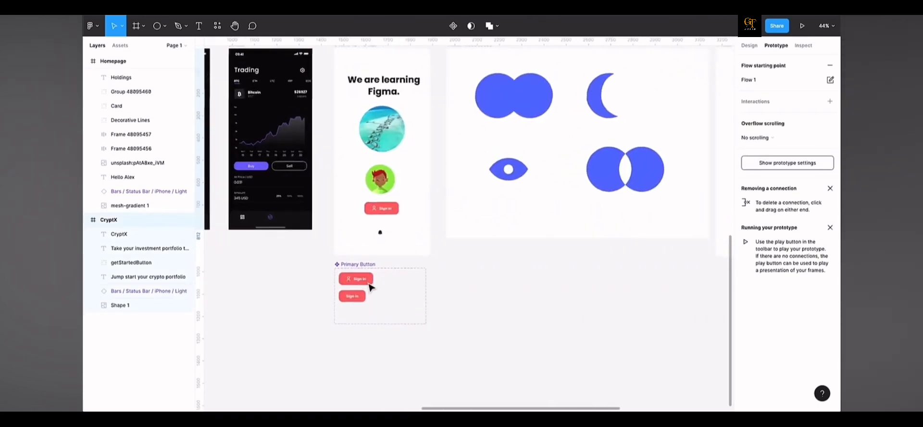
pyautogui.scroll(8, 370, 286)
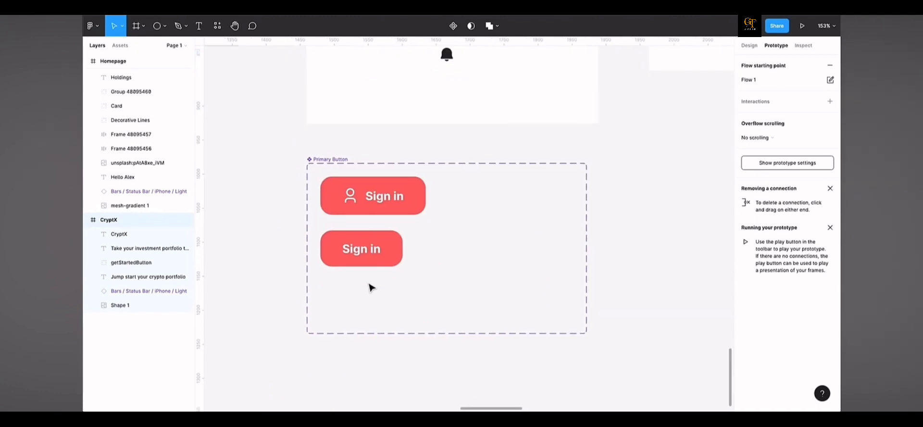
pyautogui.click(353, 257)
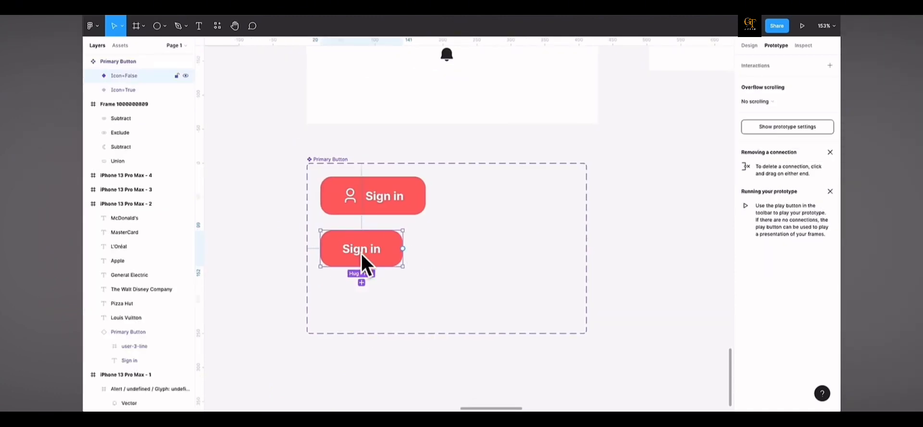
pyautogui.press('Delete')
# Rename the remaining Sign in variant's property to Button and set its value to Primary.
pyautogui.click(405, 195)
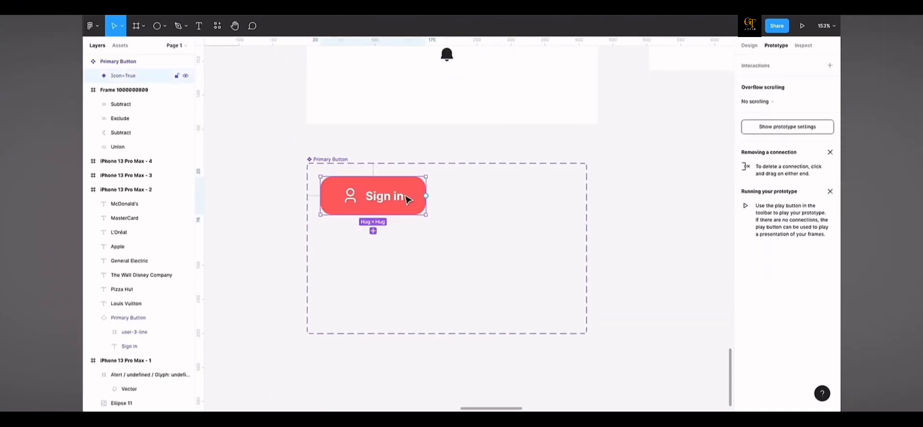
pyautogui.click(749, 45)
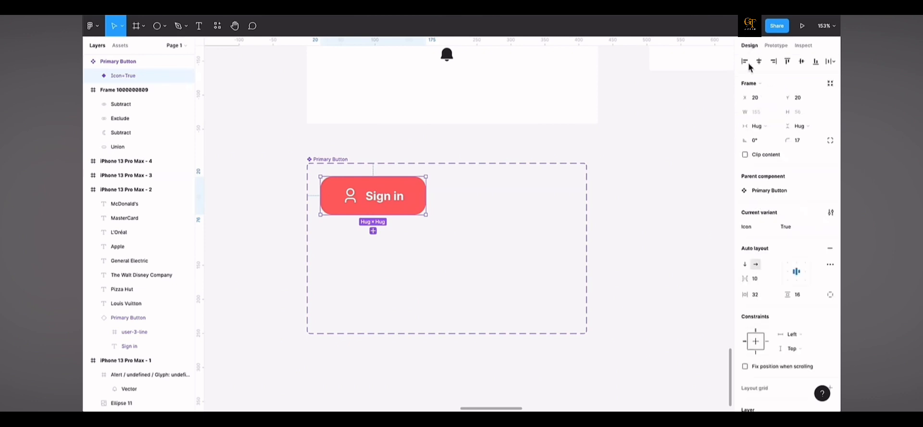
pyautogui.doubleClick(751, 226)
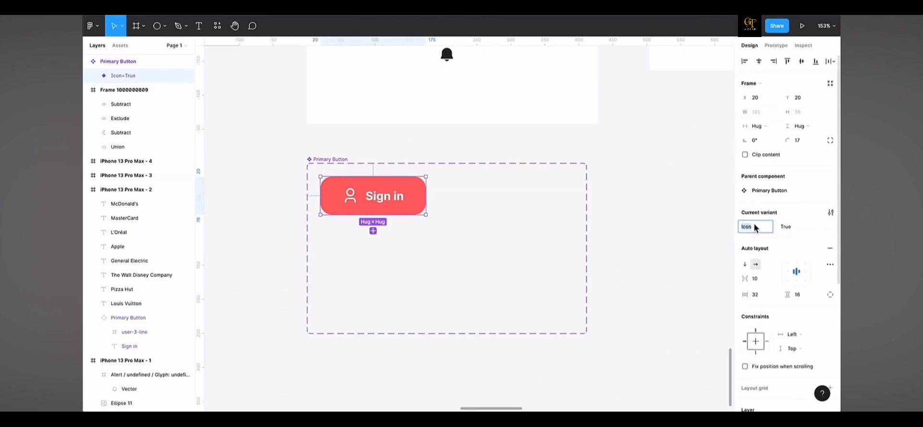
pyautogui.write('Button')
pyautogui.click(798, 229)
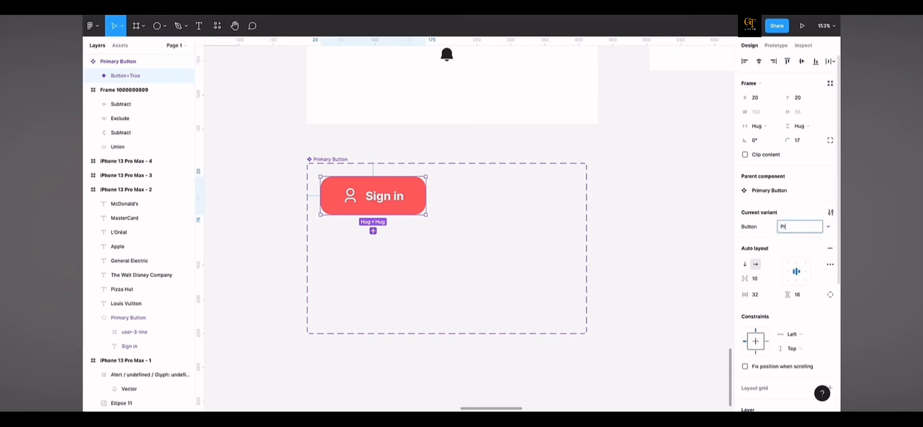
pyautogui.write('Primary')
pyautogui.press('Return')
# Add a second variant to the Primary Button component set and name it Hover.
pyautogui.click(373, 231)
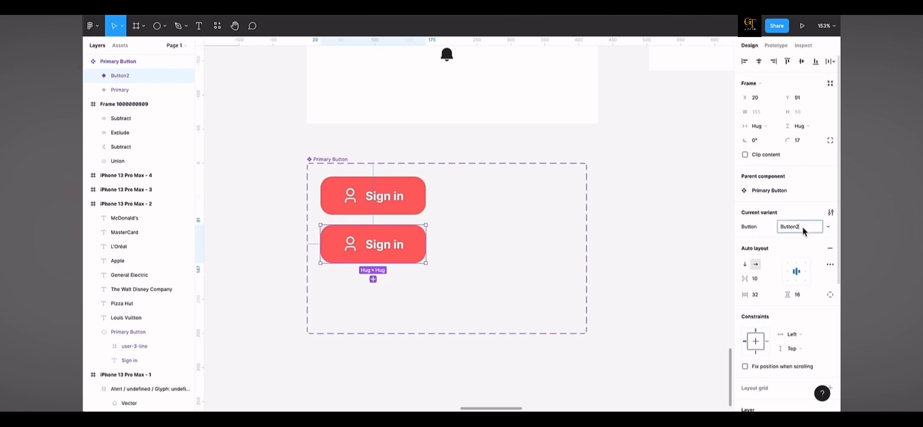
pyautogui.write('Hover')
pyautogui.press('Return')
# Add a white fill at 20% over the FF5555 fill of the Hover variant.
pyautogui.scroll(-5, 778, 267)
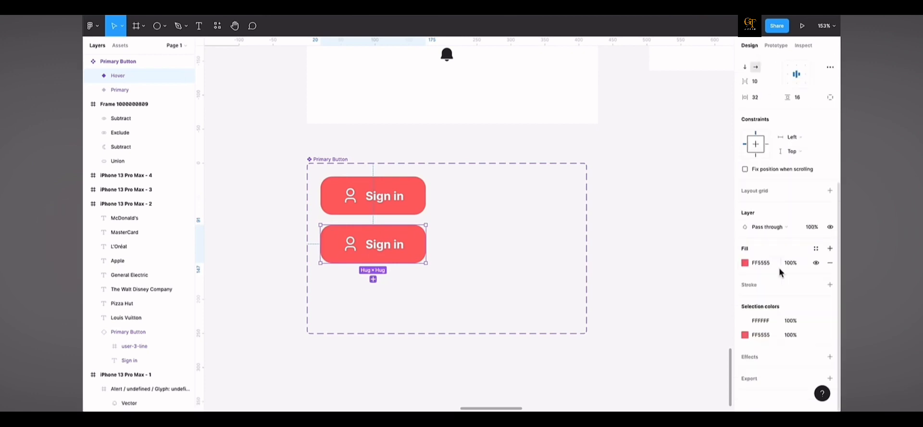
pyautogui.click(829, 248)
pyautogui.click(745, 262)
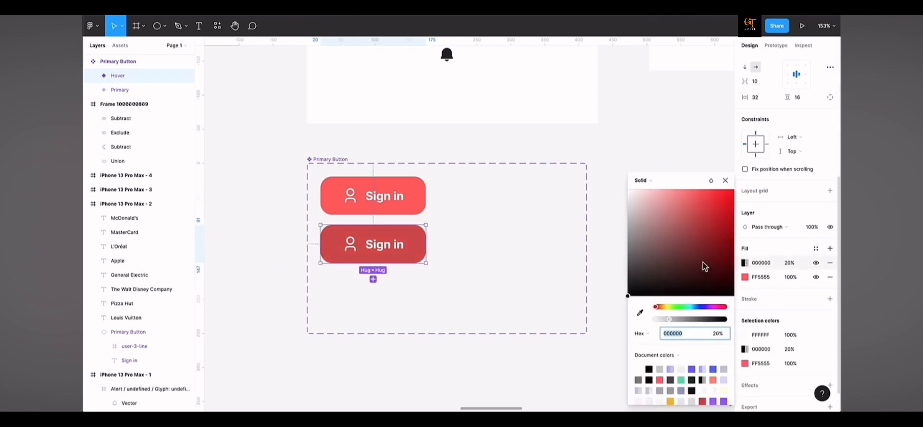
pyautogui.moveTo(702, 261); pyautogui.dragTo(586, 172)
pyautogui.click(725, 180)
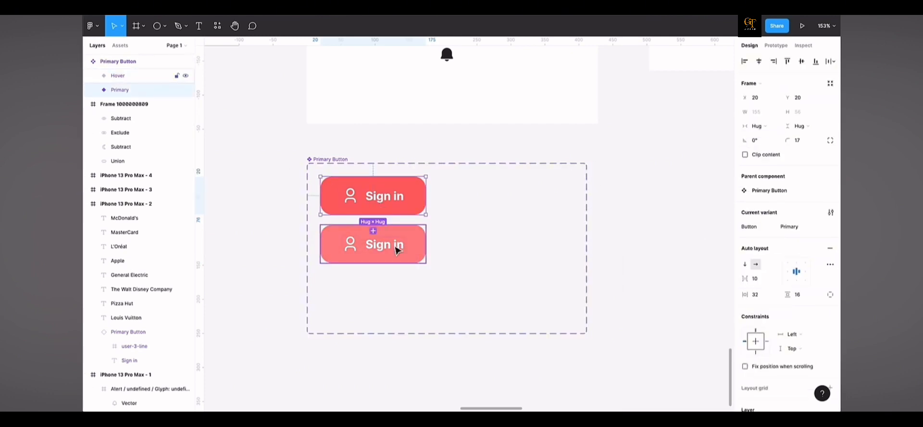
# Connect the Primary variant to the Hover variant with a While hovering interaction that changes to Hover using Smart animate.
pyautogui.click(466, 208)
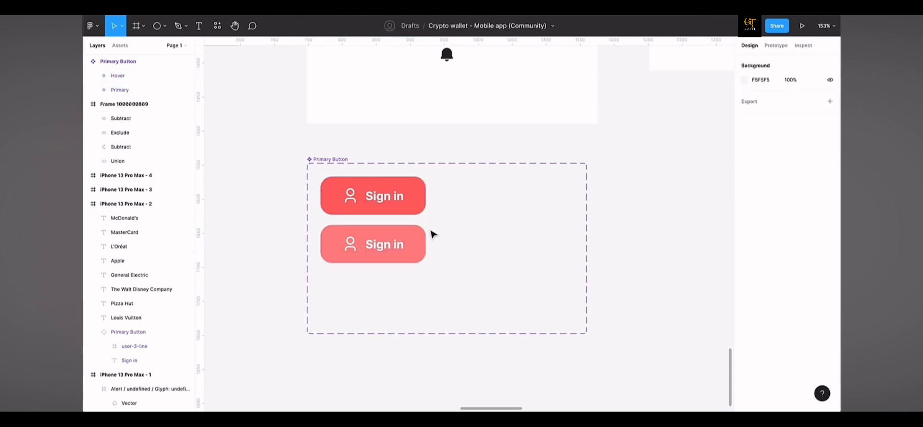
pyautogui.click(414, 207)
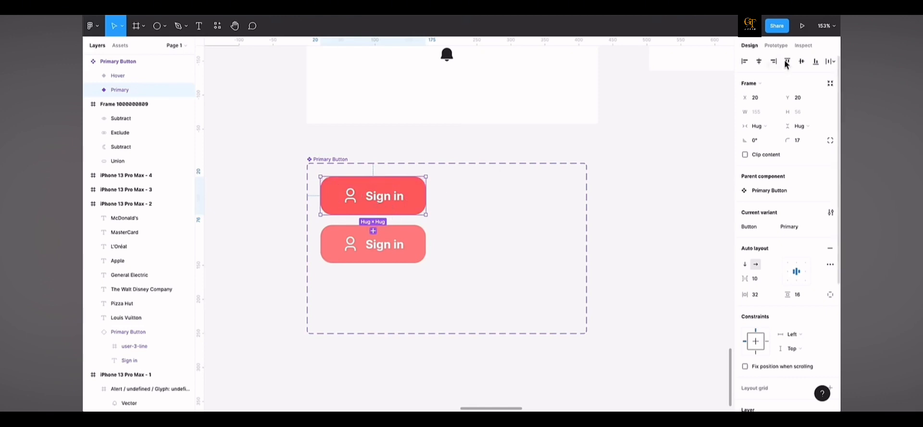
pyautogui.click(776, 45)
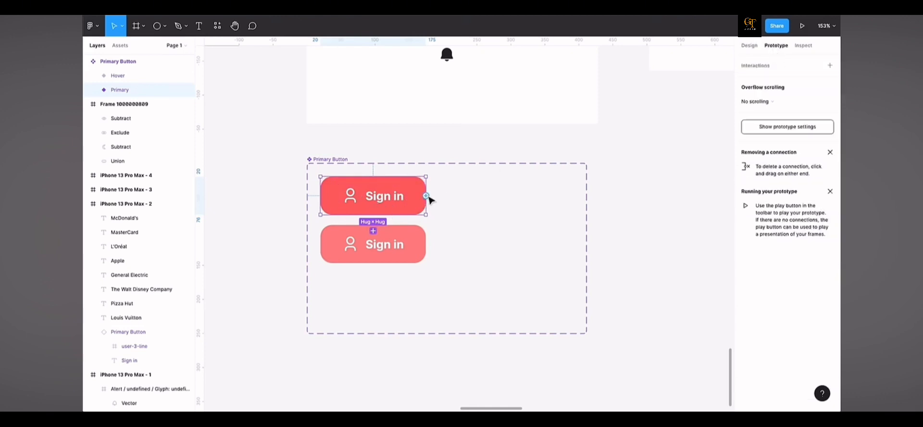
pyautogui.moveTo(425, 196); pyautogui.dragTo(420, 253)
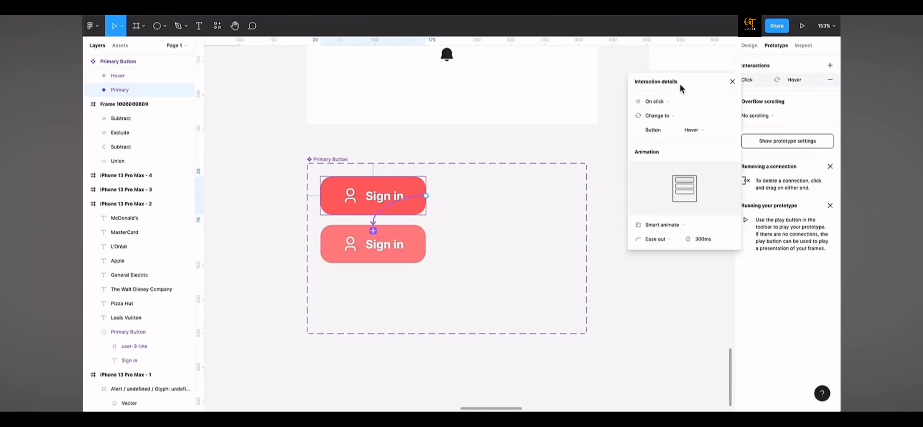
pyautogui.click(666, 107)
pyautogui.click(724, 106)
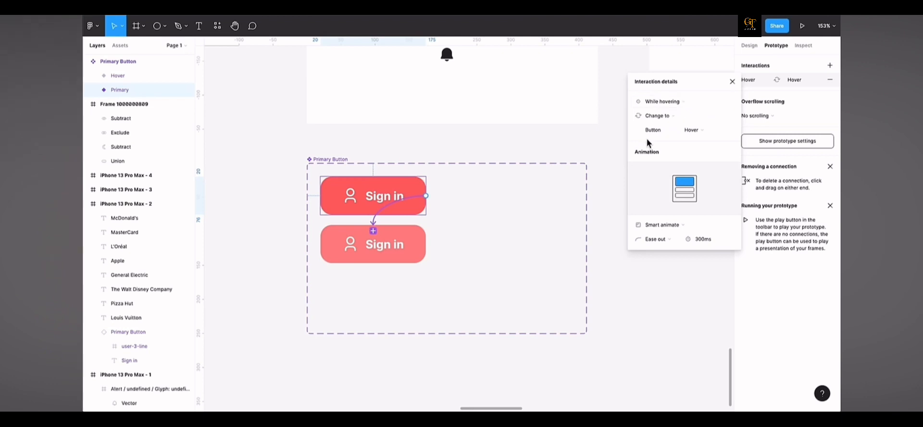
pyautogui.click(732, 82)
# Select the iPhone 13 Pro Max - 3 frame and present its prototype.
pyautogui.scroll(-3, 479, 190)
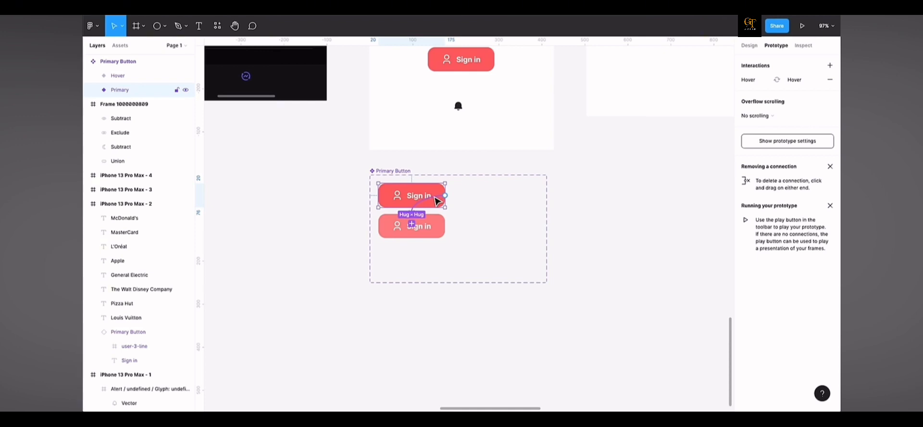
pyautogui.scroll(-5, 668, 200)
pyautogui.hscroll(2, 667, 200)
pyautogui.scroll(5, 584, 186)
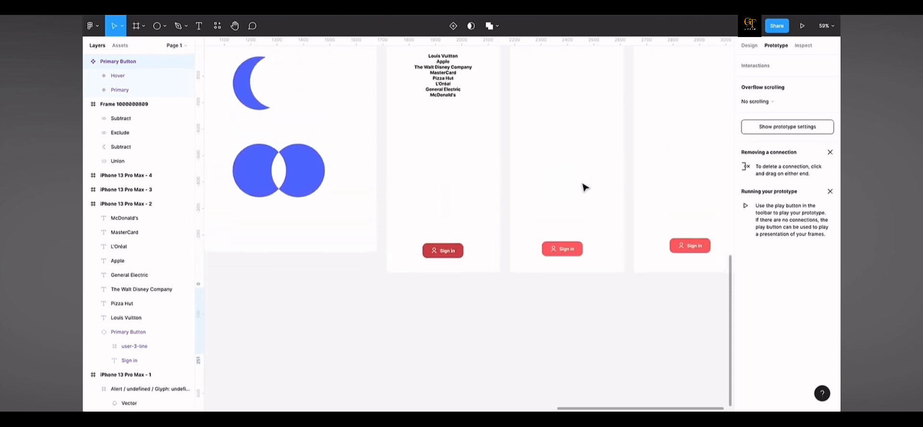
pyautogui.scroll(3, 584, 187)
pyautogui.click(509, 86)
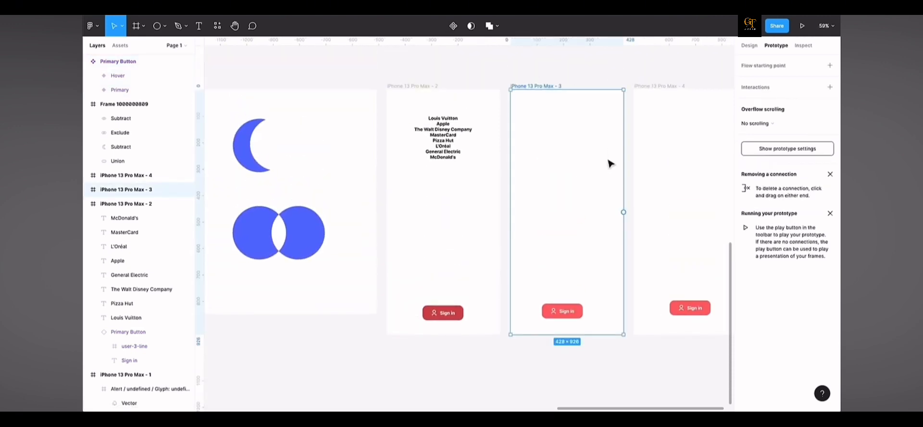
pyautogui.click(802, 26)
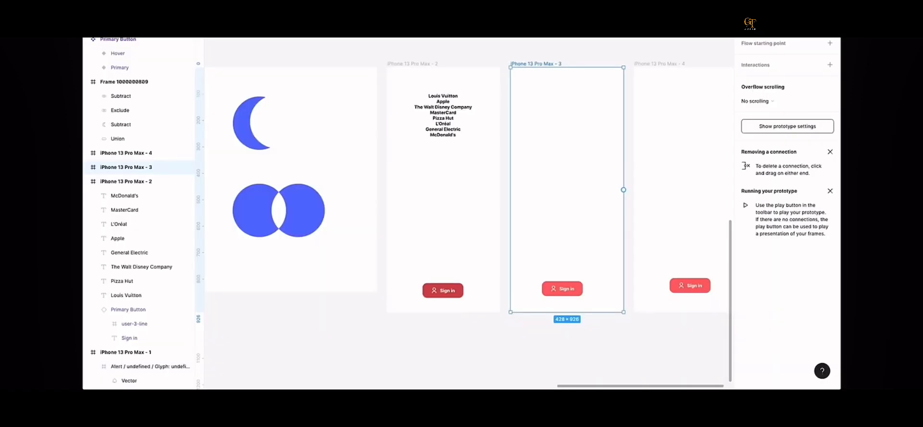
# Examine the constraints of the heading text and the large circular image in the iPhone 13 Pro Max - 1 frame.
pyautogui.scroll(-5, 435, 247)
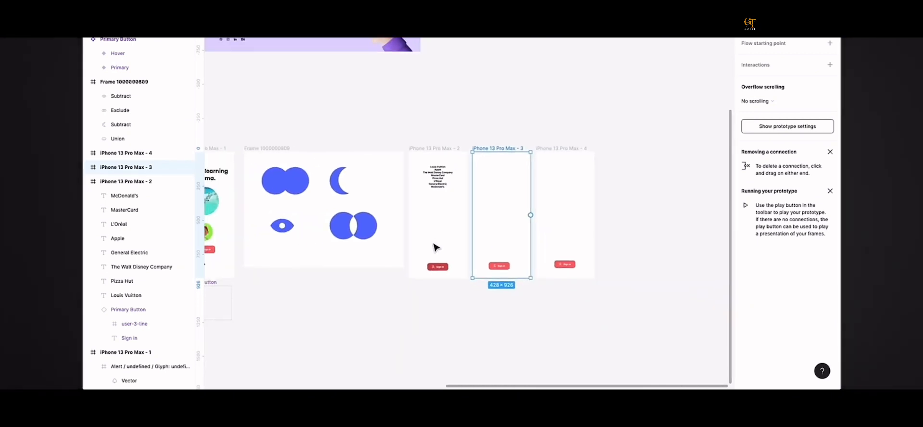
pyautogui.scroll(-3, 435, 247)
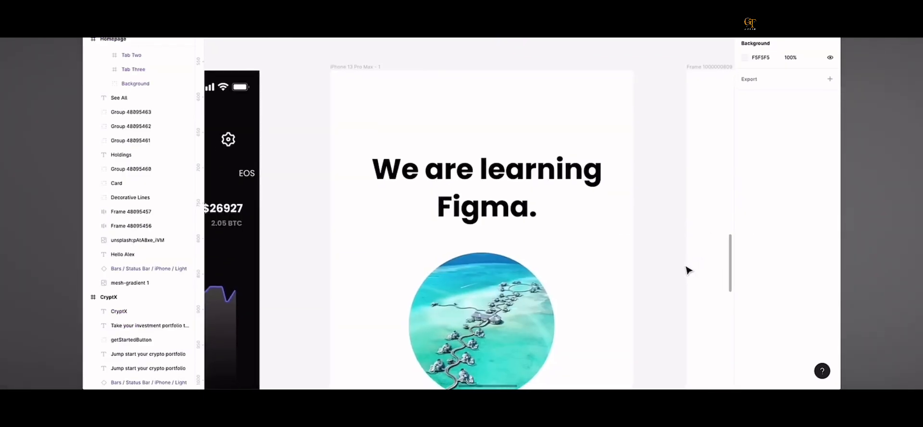
pyautogui.click(524, 176)
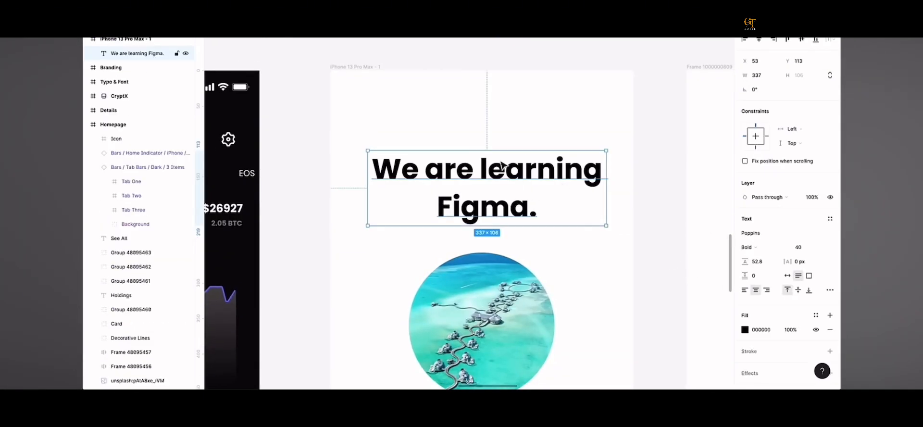
pyautogui.scroll(-1, 495, 191)
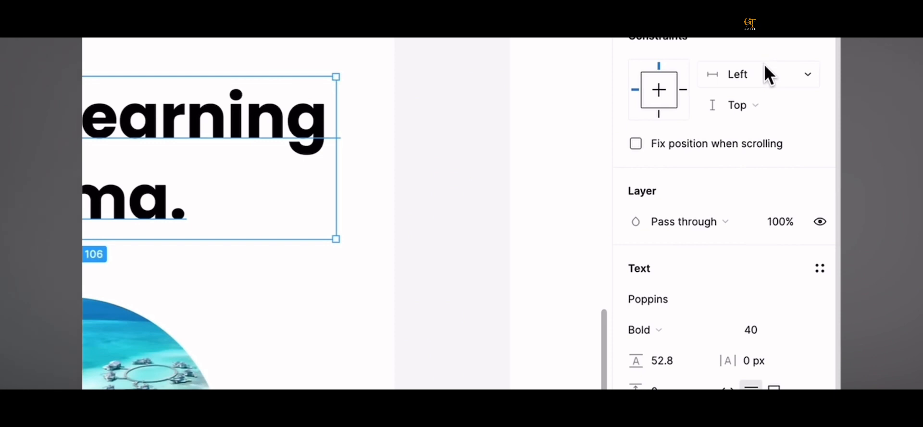
pyautogui.click(485, 259)
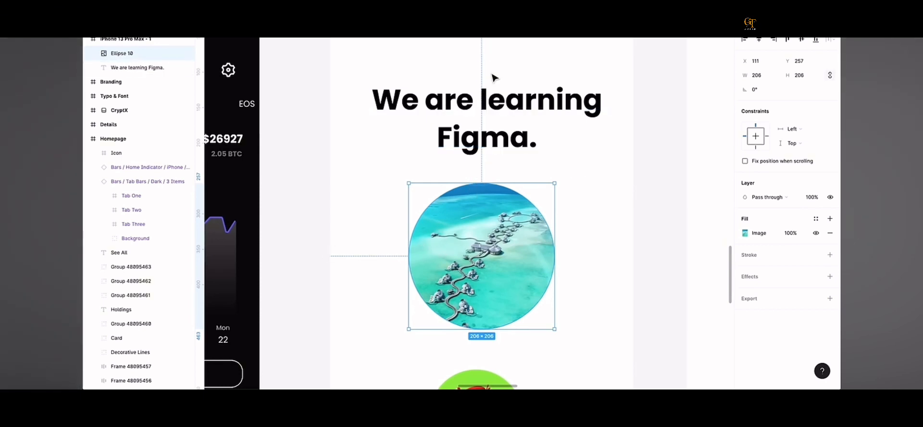
pyautogui.scroll(-5, 493, 76)
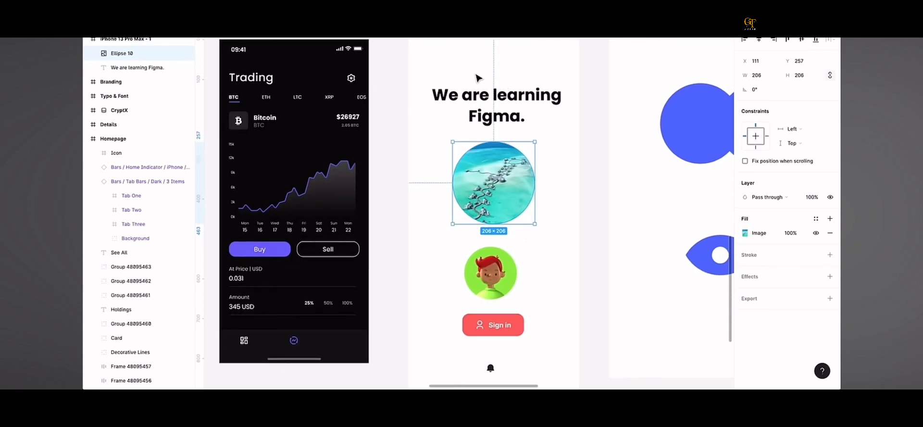
pyautogui.click(447, 41)
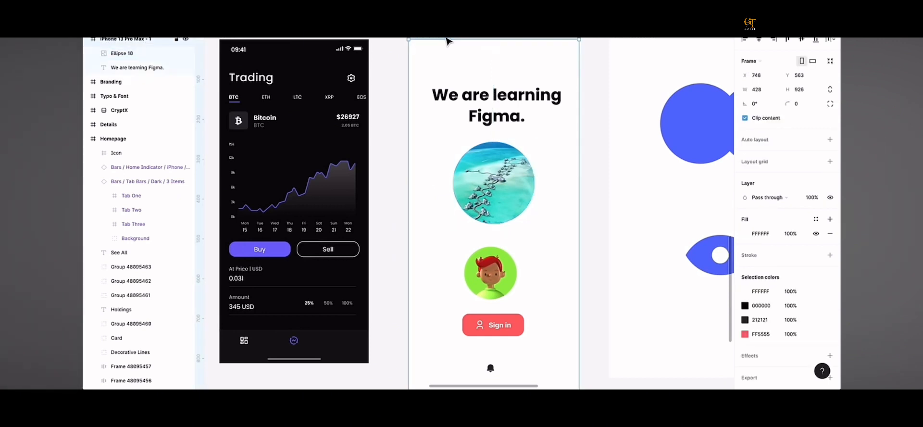
# Draw a new frame about 971 × 630 beside the iPhone 13 Pro Max - 4 frame.
pyautogui.hscroll(5, 526, 79)
pyautogui.scroll(-2, 525, 79)
pyautogui.scroll(-3, 525, 78)
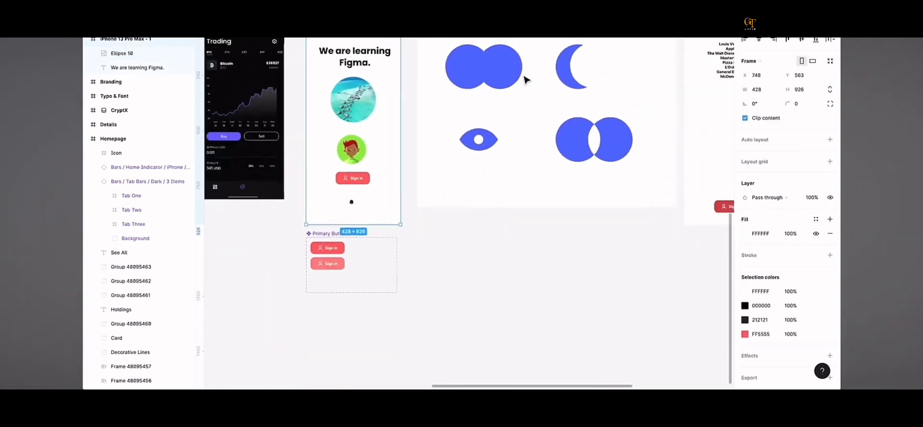
pyautogui.hscroll(10, 525, 79)
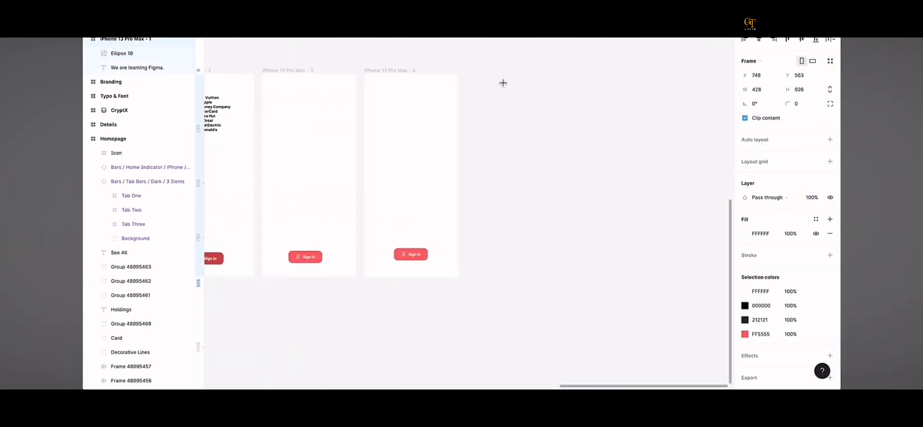
pyautogui.moveTo(503, 73); pyautogui.dragTo(714, 211)
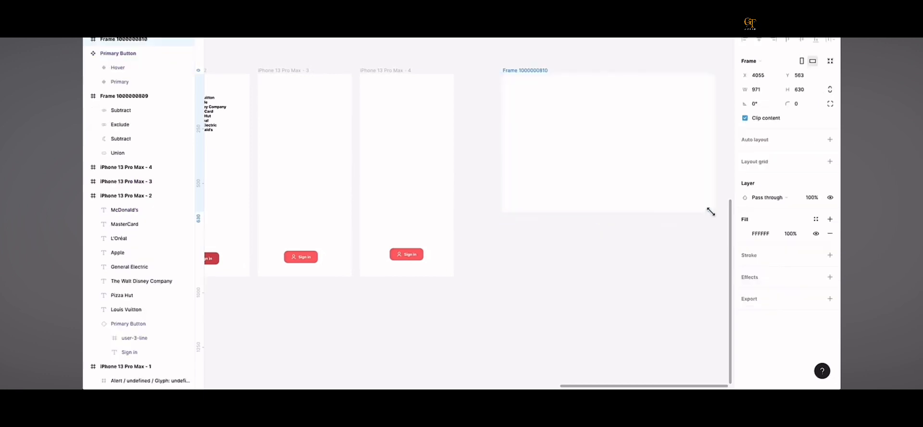
# Copy the Sign in button from iPhone 13 Pro Max - 4 into the new frame and center it there.
pyautogui.click(411, 255)
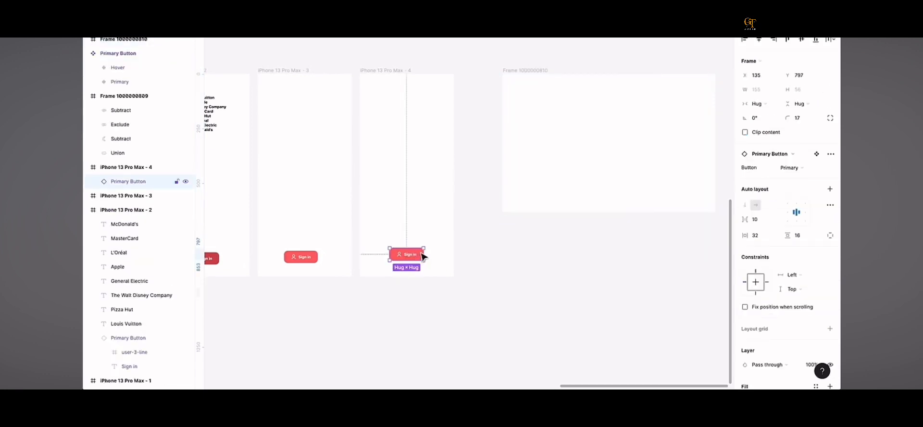
pyautogui.click(525, 82)
pyautogui.hotkey('ctrl', 'v')
pyautogui.moveTo(557, 147); pyautogui.dragTo(614, 145)
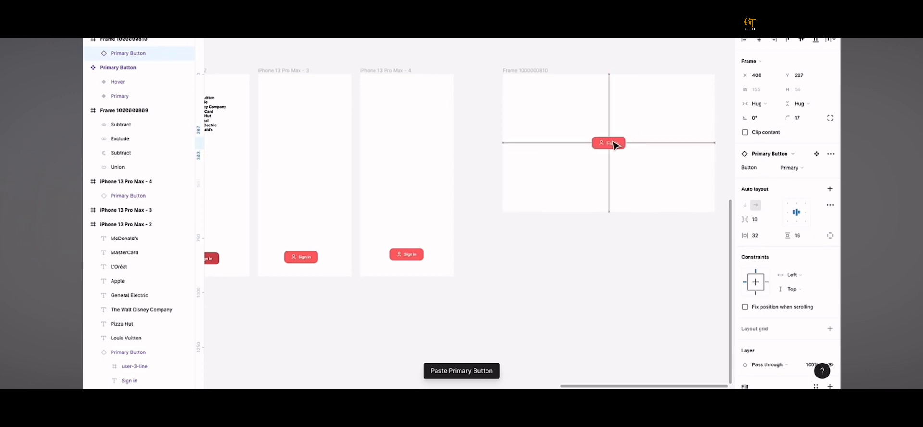
pyautogui.scroll(3, 636, 131)
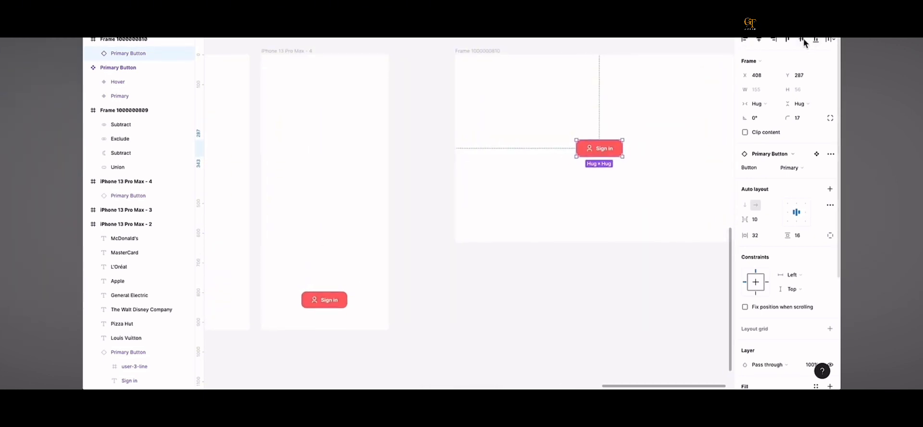
pyautogui.hscroll(3, 697, 163)
# Try widening the new frame to about 1291 and narrowing it to about 1032 to test the button's Left and Top constraints.
pyautogui.scroll(-3, 749, 178)
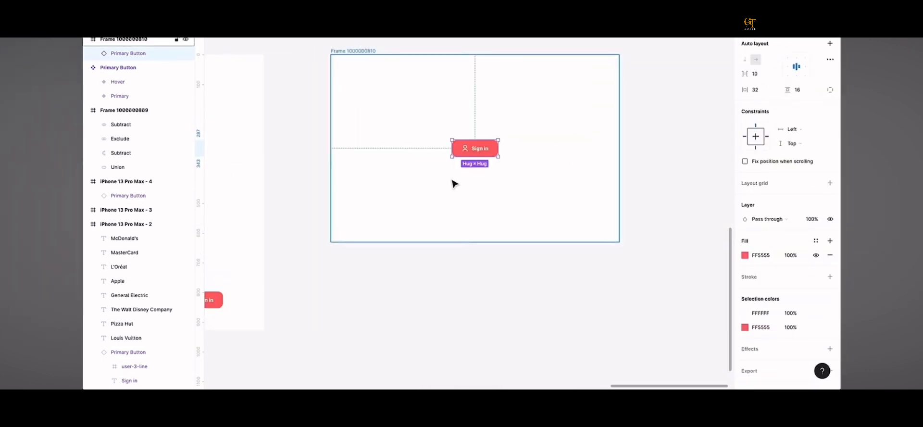
pyautogui.scroll(3, 454, 183)
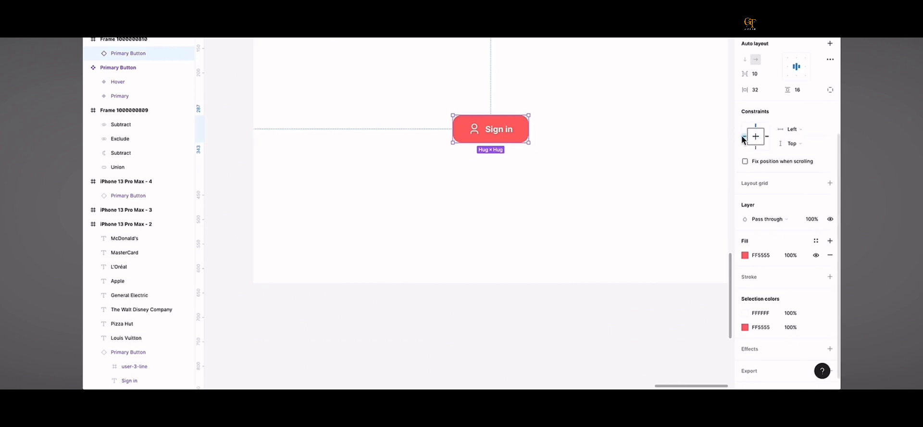
pyautogui.scroll(-3, 618, 136)
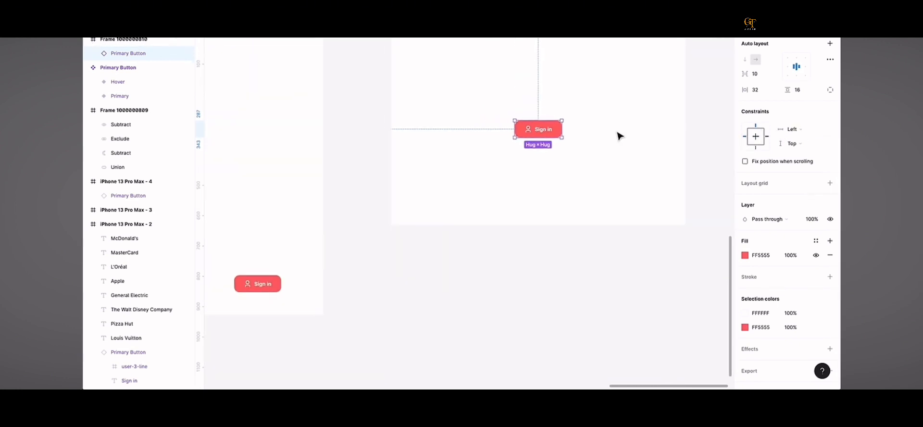
pyautogui.scroll(2, 617, 133)
pyautogui.click(390, 56)
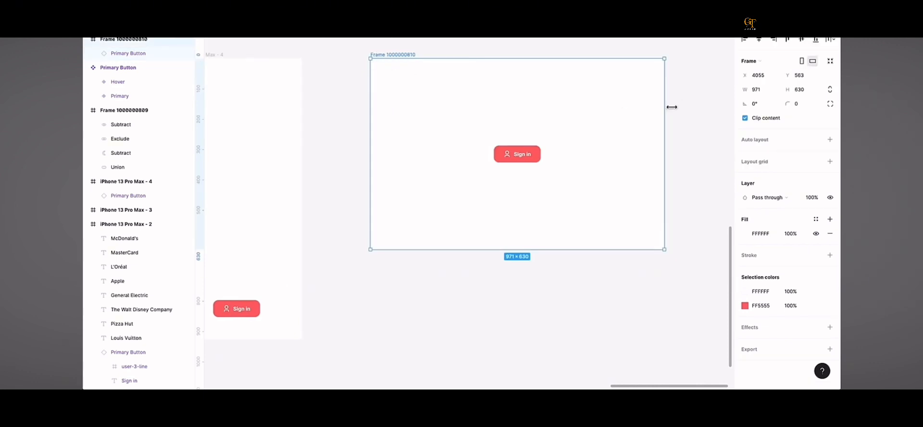
pyautogui.moveTo(671, 106); pyautogui.dragTo(720, 106)
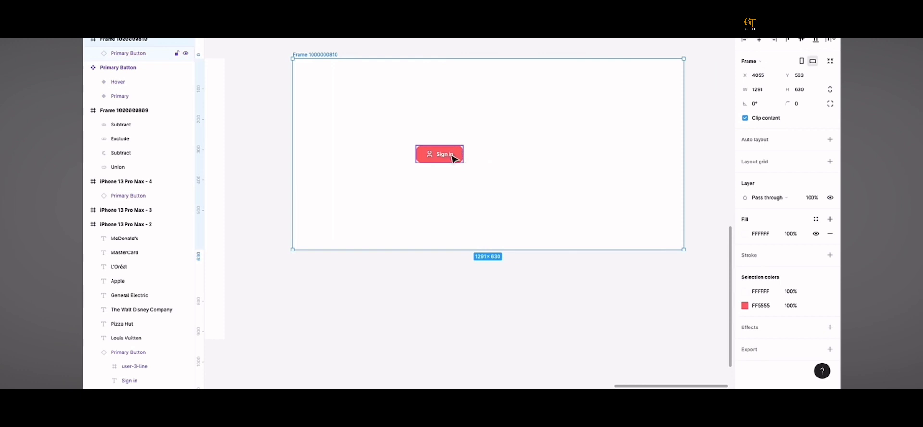
pyautogui.moveTo(683, 130); pyautogui.dragTo(605, 139)
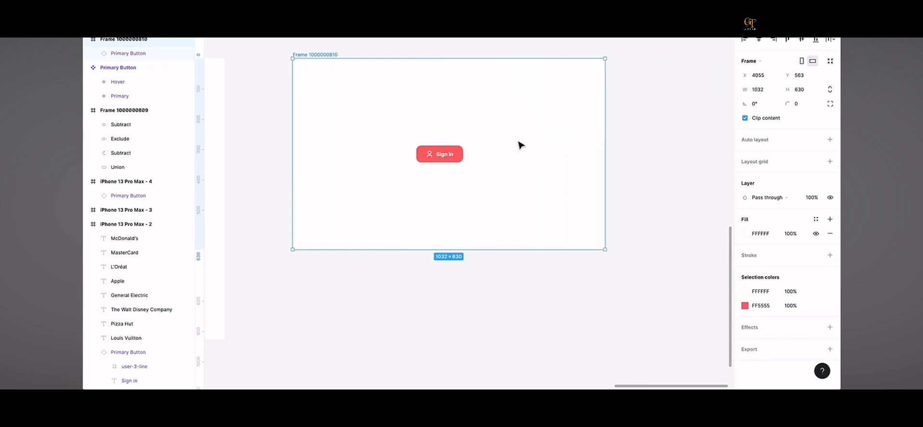
pyautogui.click(450, 156)
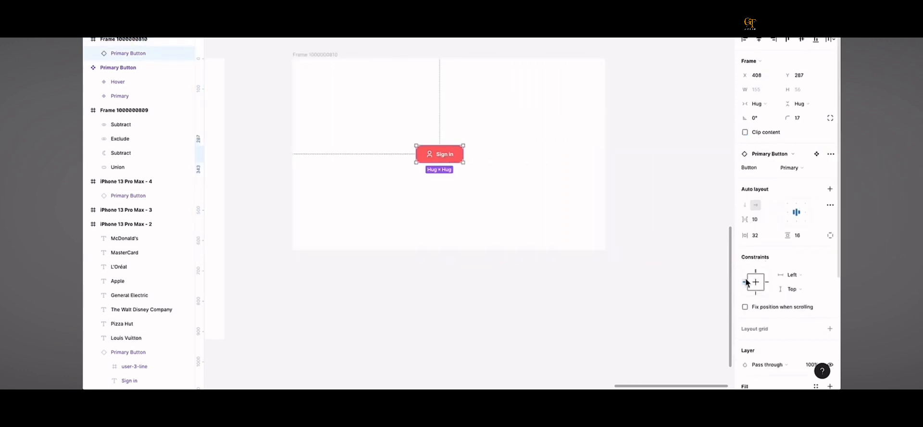
pyautogui.scroll(-2, 760, 281)
pyautogui.scroll(2, 762, 144)
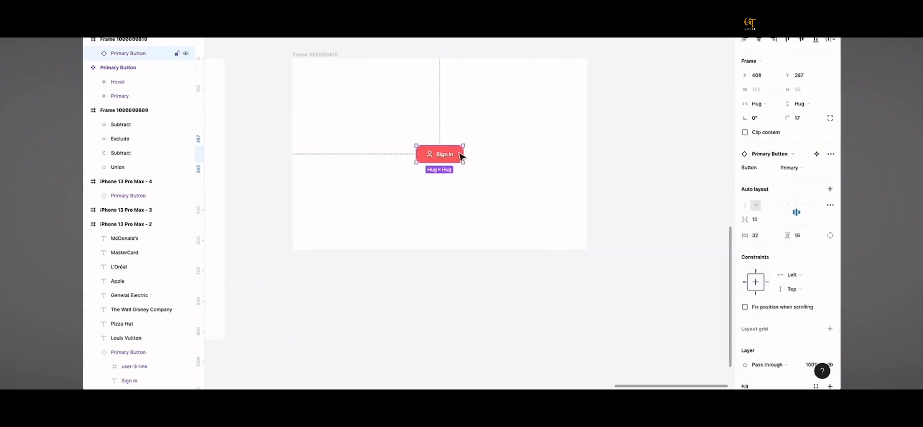
# Set both the horizontal and vertical constraints of the new frame's Sign in button to Center.
pyautogui.click(311, 55)
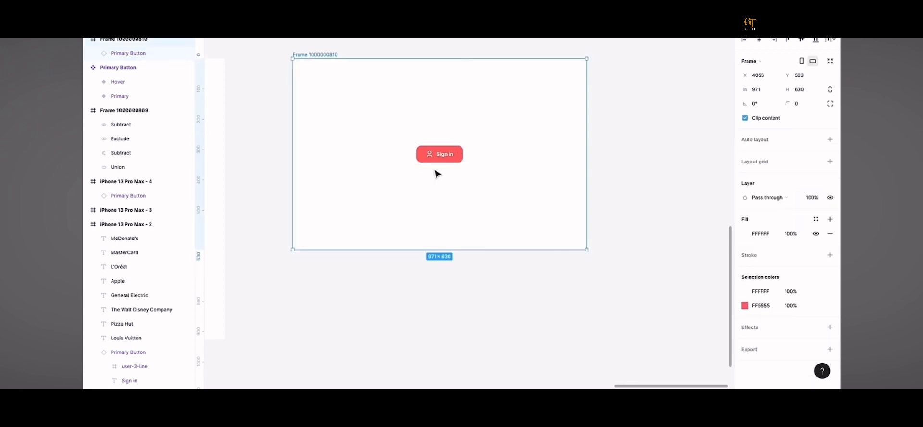
pyautogui.click(452, 160)
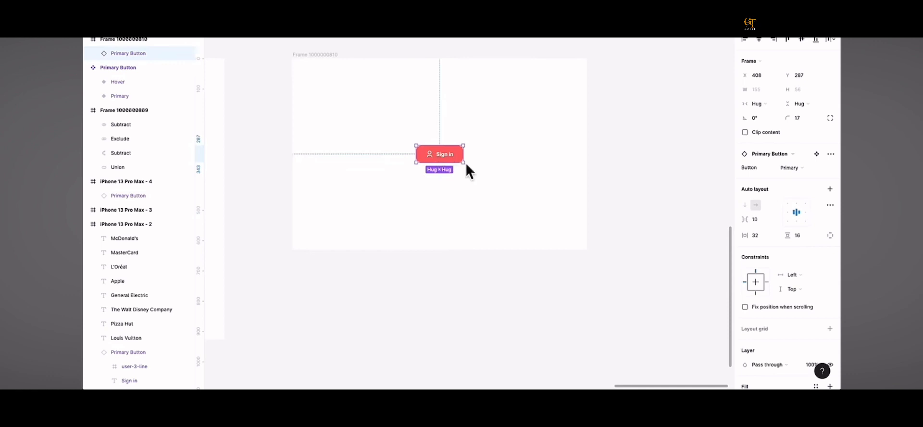
pyautogui.scroll(-3, 744, 148)
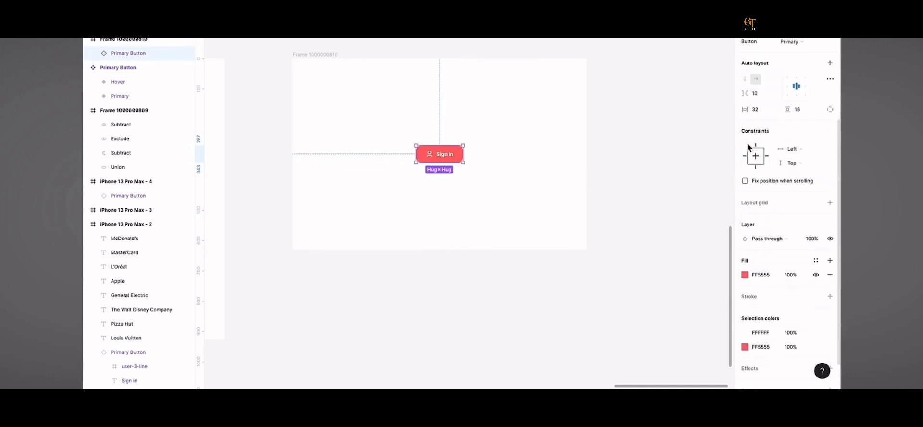
pyautogui.click(807, 154)
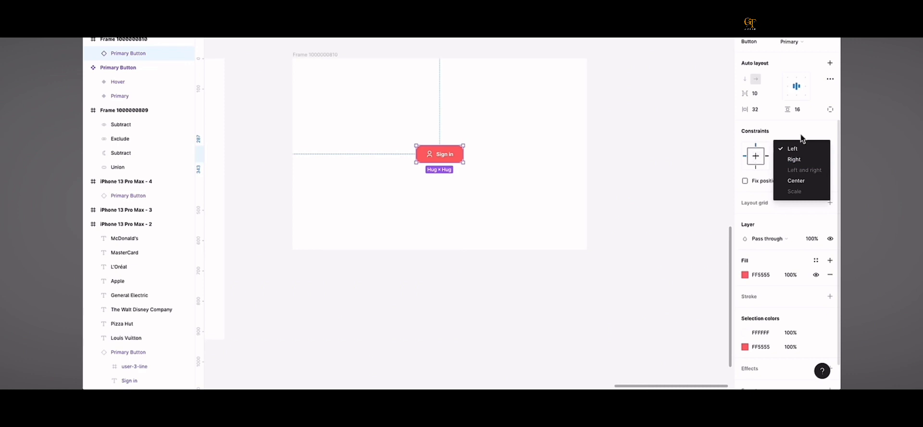
pyautogui.click(791, 180)
pyautogui.click(797, 161)
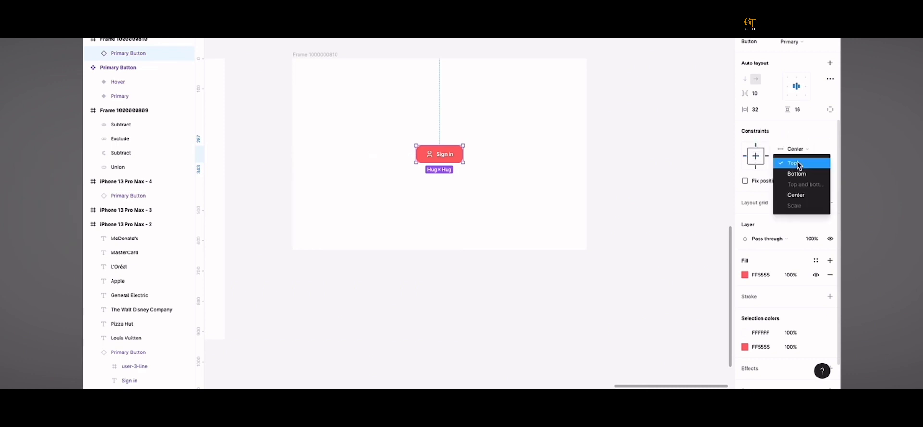
pyautogui.click(795, 194)
# Resize the new frame to about 1255 × 620 to test the button's centered constraints.
pyautogui.click(330, 54)
pyautogui.moveTo(589, 141); pyautogui.dragTo(658, 141)
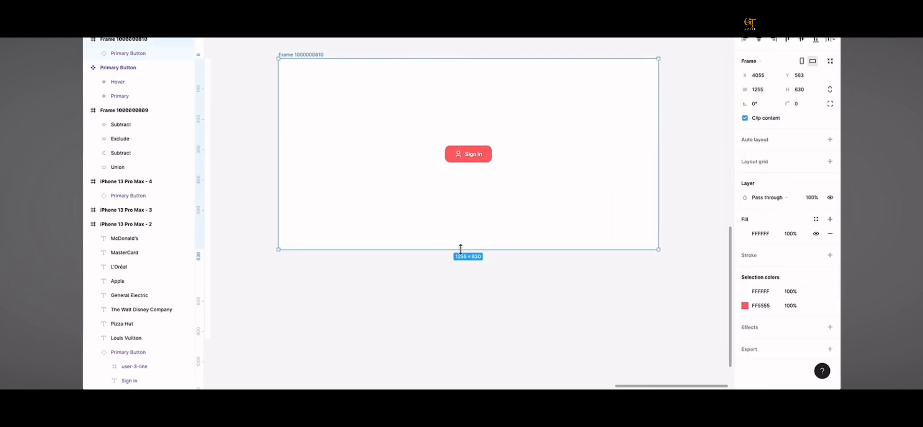
pyautogui.moveTo(460, 248); pyautogui.dragTo(437, 246)
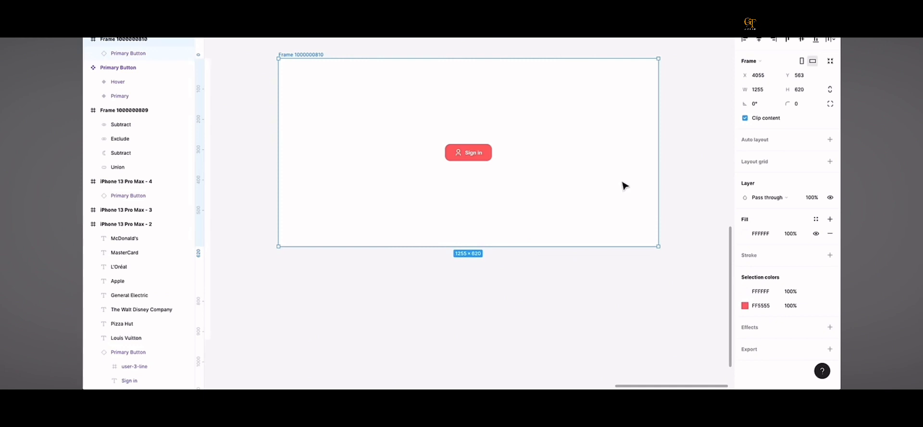
# Examine the constraints of the tab bar at the bottom of the Homepage frame.
pyautogui.scroll(-5, 426, 134)
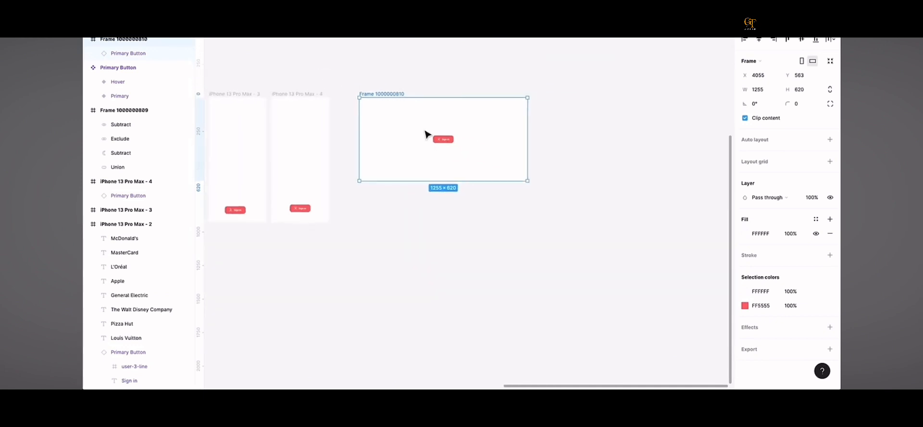
pyautogui.hscroll(-5, 425, 134)
pyautogui.hscroll(-10, 426, 134)
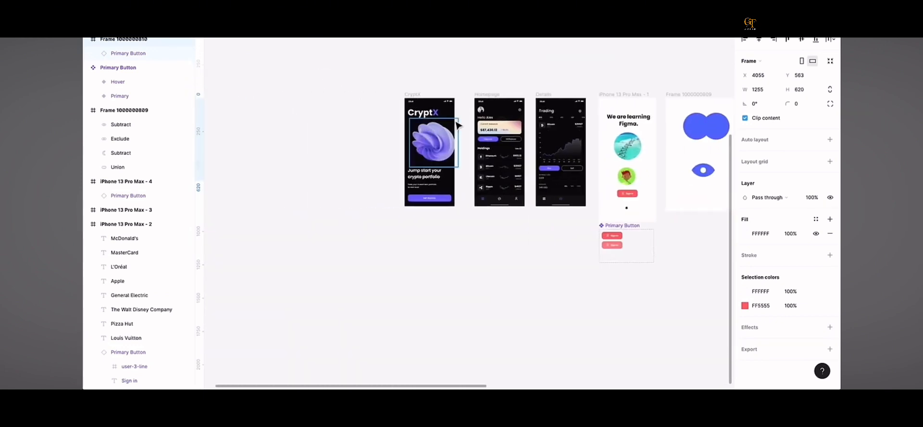
pyautogui.scroll(5, 511, 228)
pyautogui.click(504, 221)
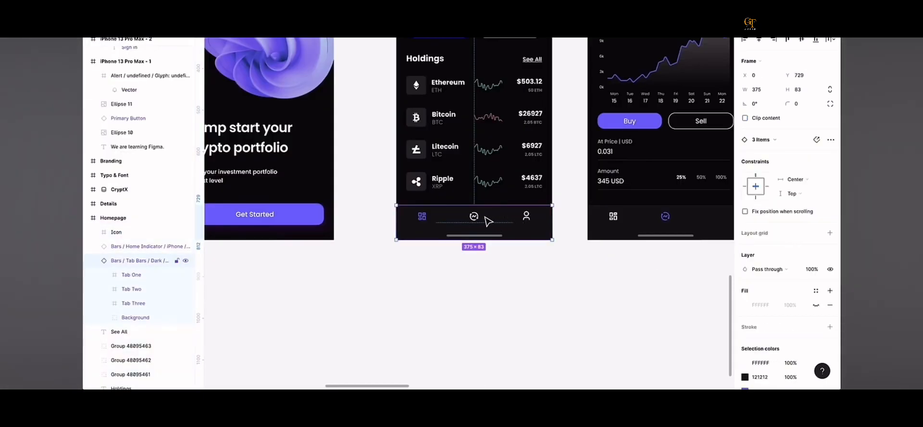
pyautogui.scroll(3, 486, 218)
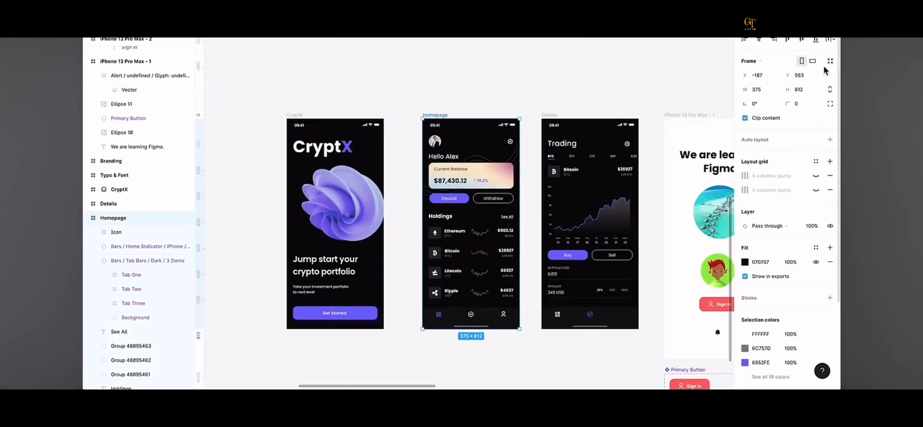
pyautogui.moveTo(787, 89); pyautogui.dragTo(785, 49)
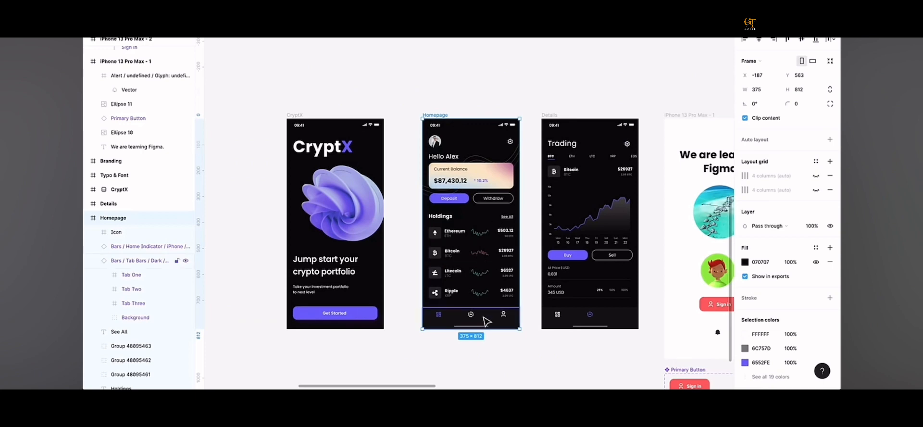
pyautogui.click(442, 317)
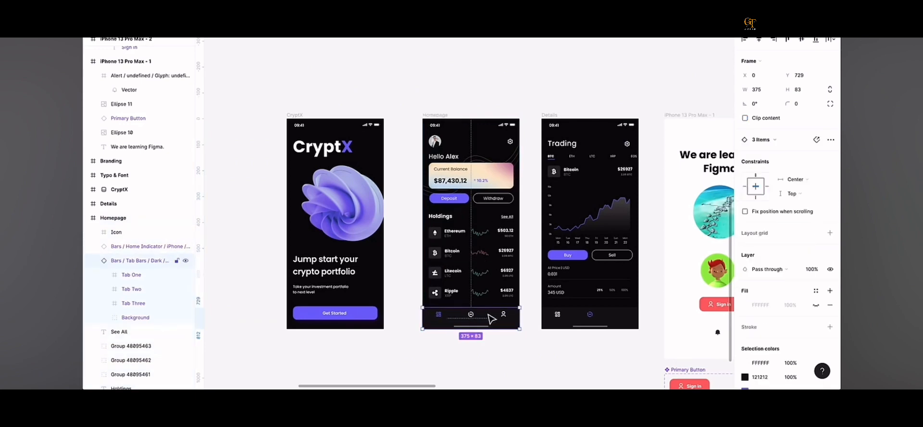
pyautogui.scroll(4, 490, 315)
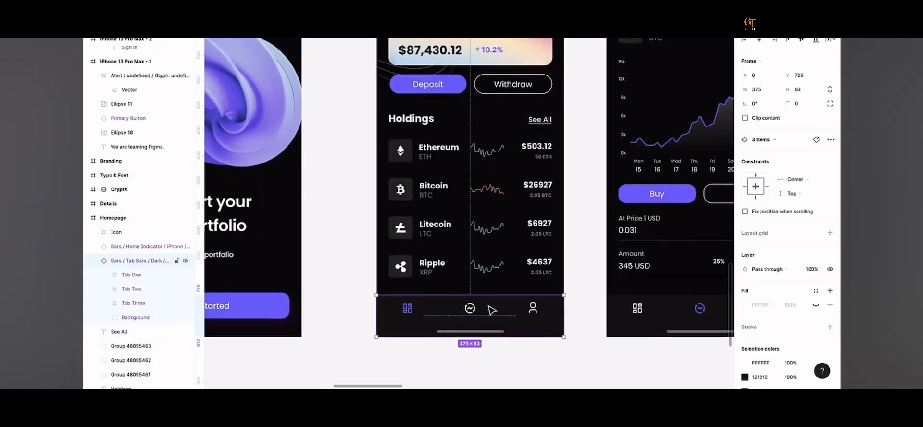
# Set the vertical constraint of the Homepage frame's tab bar to Bottom.
pyautogui.scroll(-2, 490, 310)
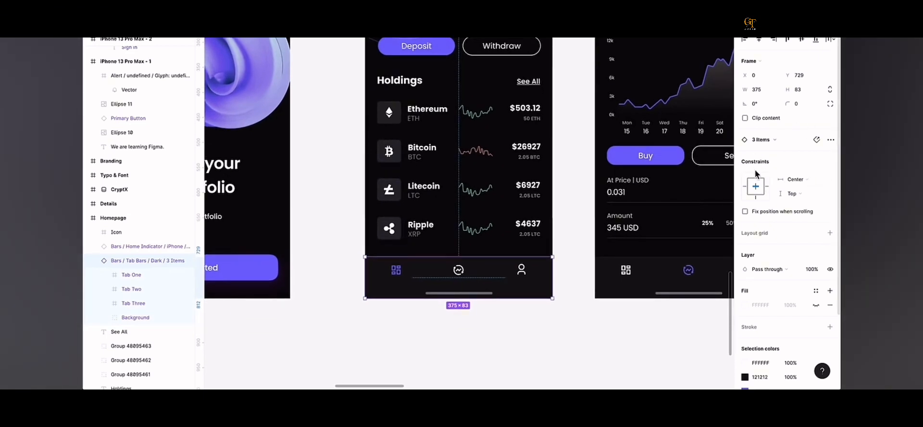
pyautogui.click(796, 191)
pyautogui.click(799, 205)
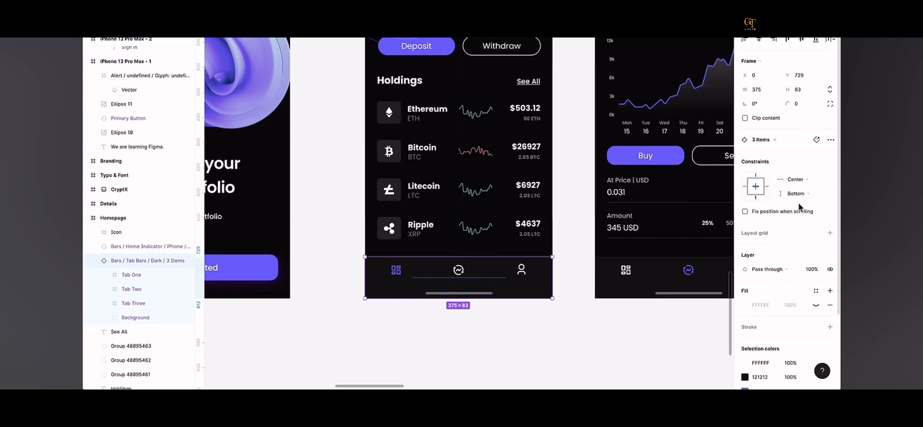
# Try stretching the Homepage frame to about 375 × 1002 to test the tab bar's Bottom constraint, and undo the resize.
pyautogui.scroll(-3, 529, 232)
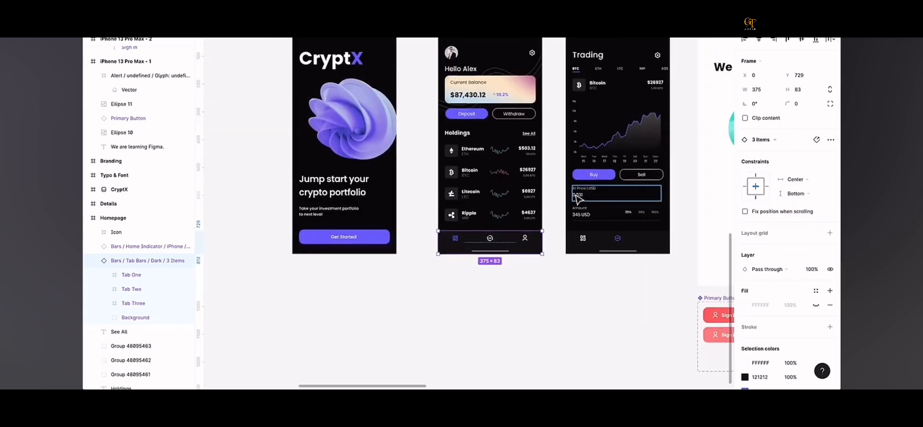
pyautogui.moveTo(488, 270); pyautogui.dragTo(482, 323)
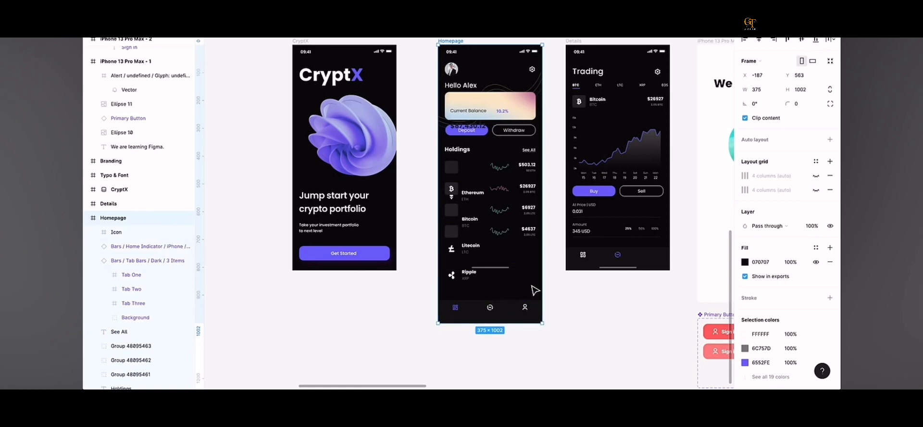
pyautogui.hotkey('ctrl', 'z')
# Move the CryptX frame away from the Homepage frame into free canvas space, to about X -1284, Y 574.
pyautogui.scroll(5, 402, 263)
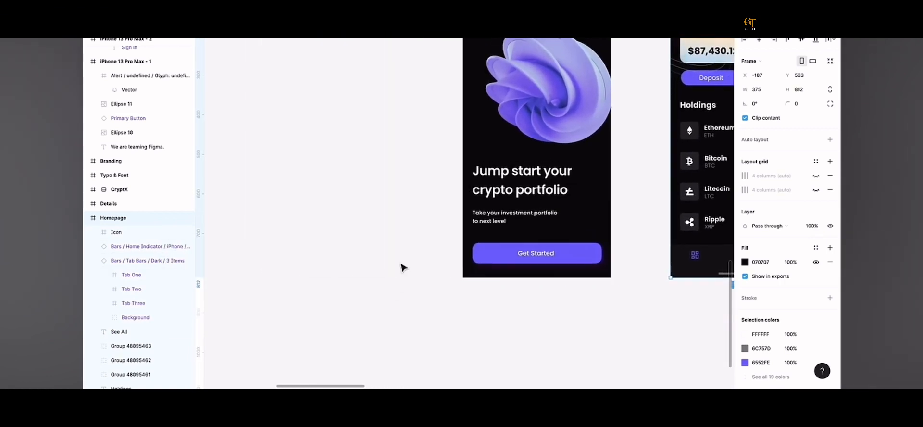
pyautogui.scroll(-5, 402, 267)
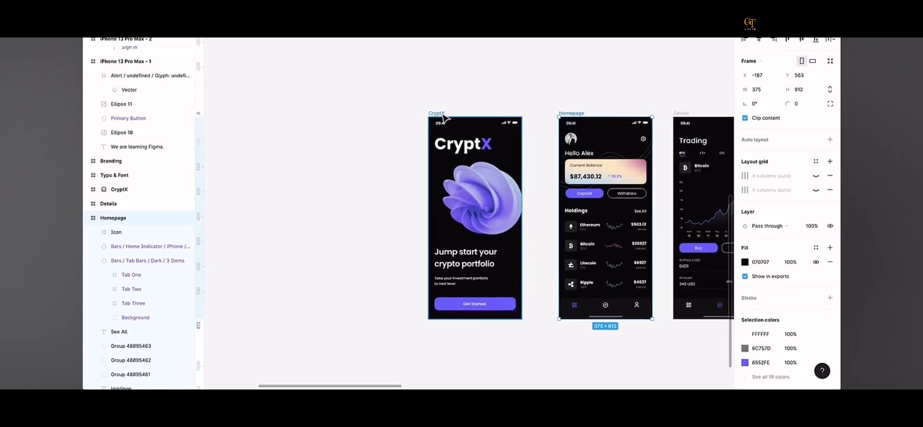
pyautogui.moveTo(442, 118); pyautogui.dragTo(300, 118)
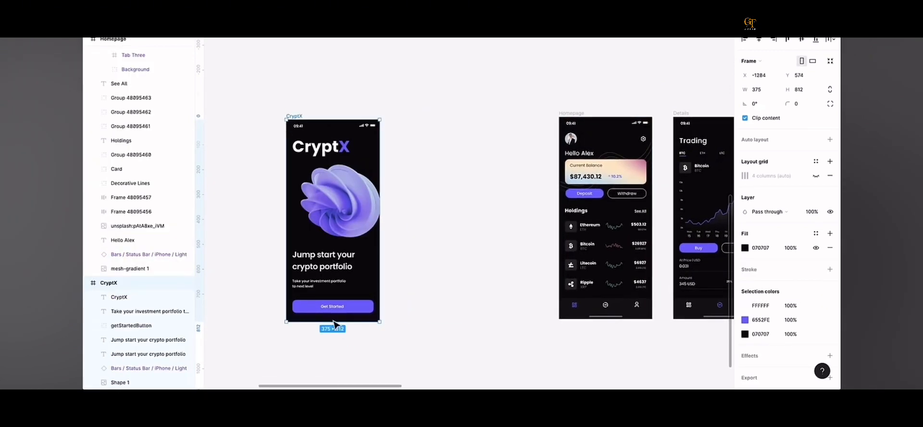
# Try widening the CryptX frame to about 737 to test the Get Started button's Left constraint, and undo the resize.
pyautogui.scroll(5, 319, 302)
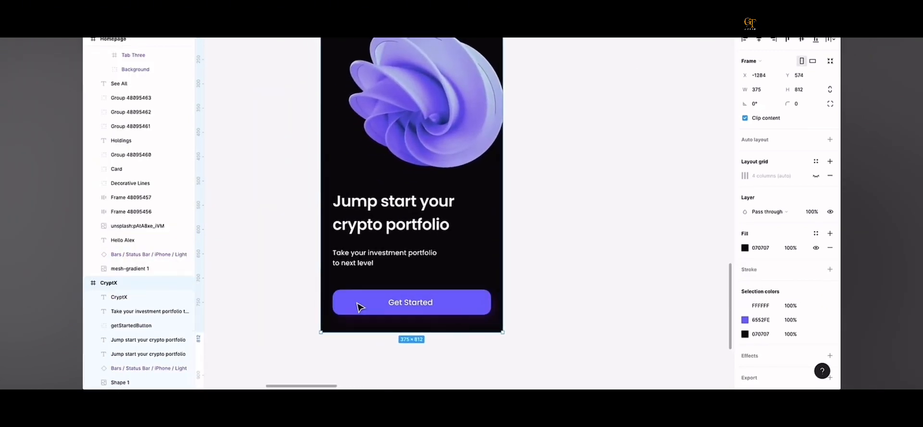
pyautogui.click(361, 306)
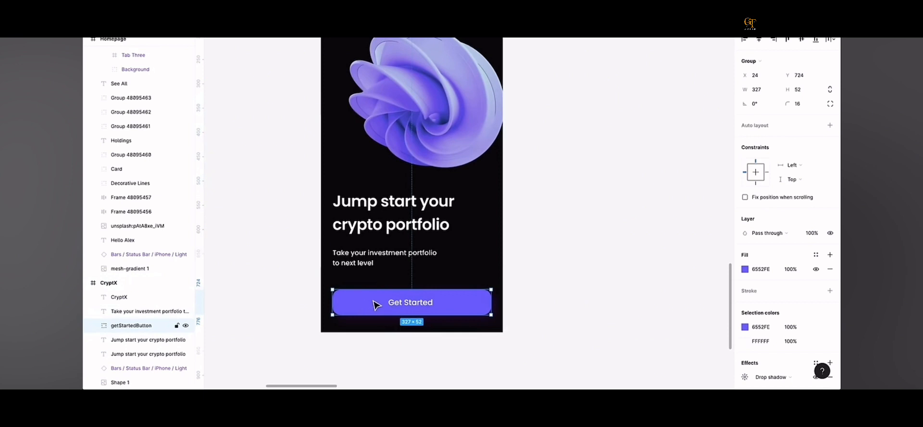
pyautogui.scroll(-3, 710, 165)
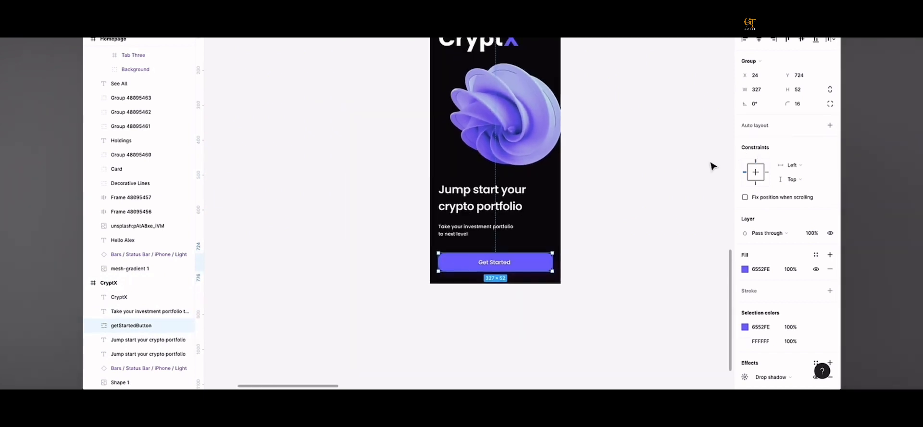
pyautogui.scroll(2, 711, 165)
pyautogui.hscroll(2, 711, 165)
pyautogui.click(403, 39)
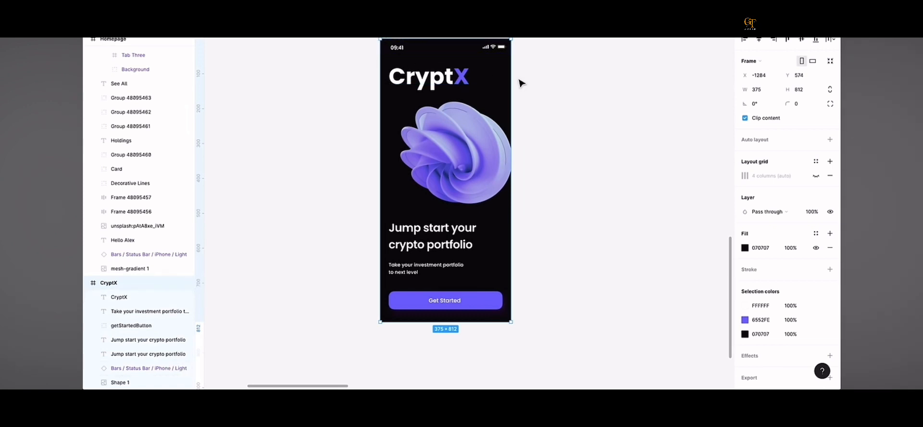
pyautogui.moveTo(511, 78); pyautogui.dragTo(636, 125)
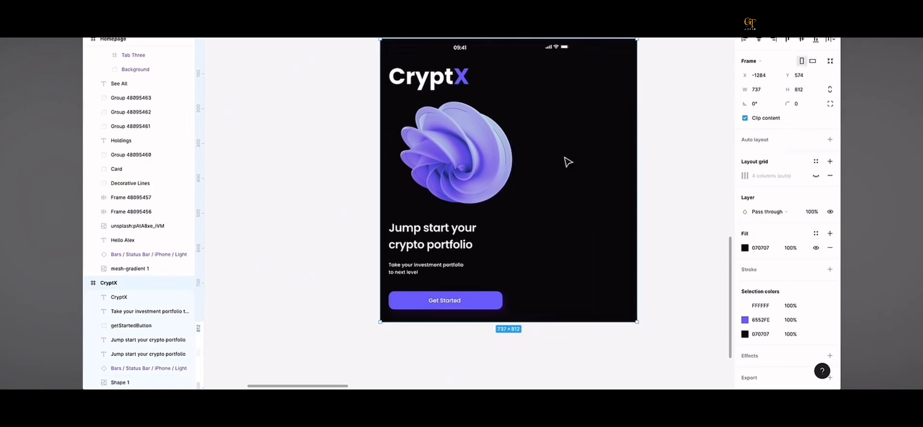
pyautogui.hotkey('ctrl', 'z')
# Set the Get Started button's horizontal constraint to Left and right, and widen the CryptX frame to test it.
pyautogui.click(459, 302)
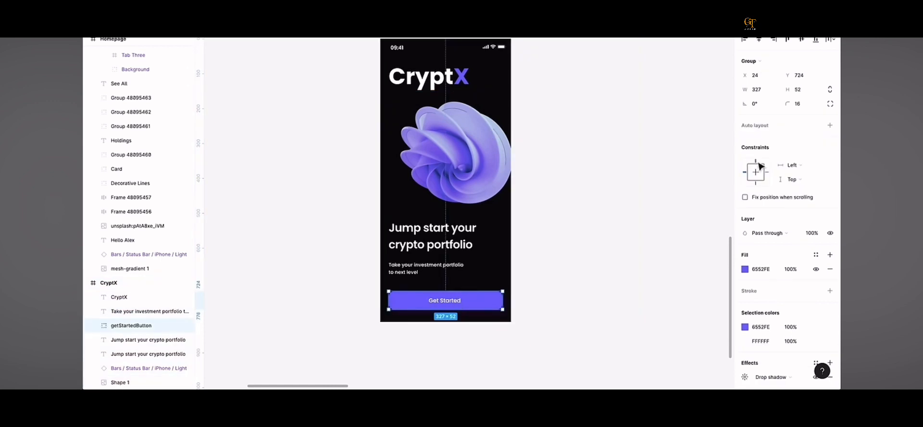
pyautogui.click(790, 165)
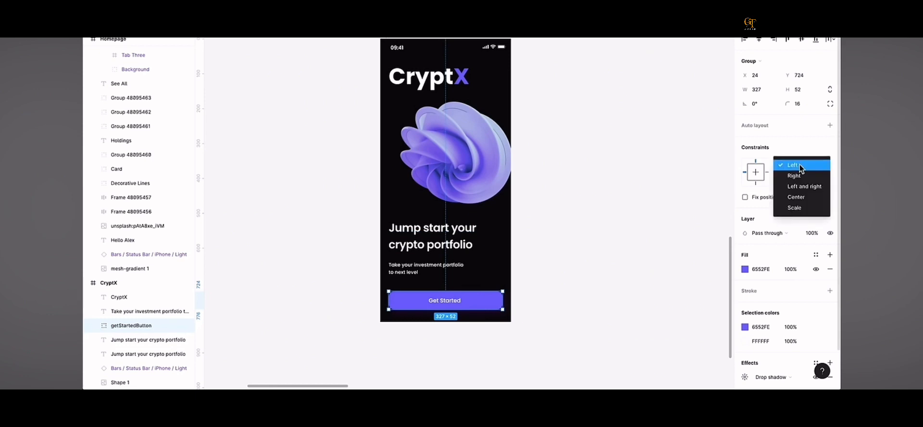
pyautogui.click(799, 187)
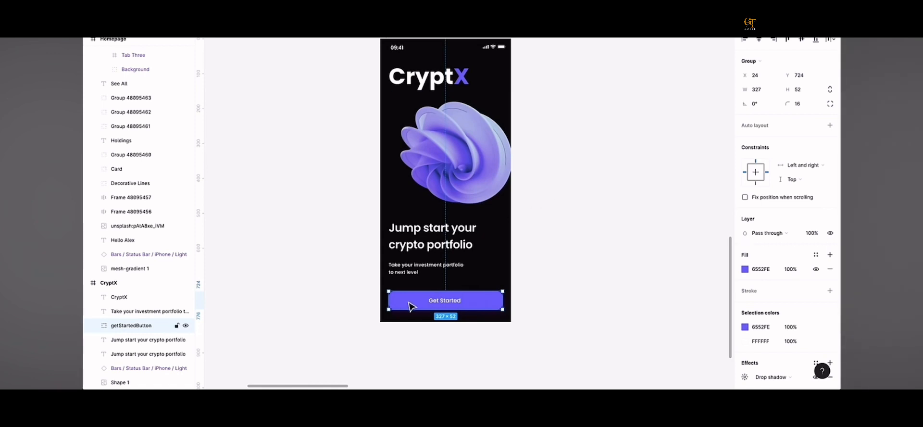
pyautogui.click(387, 38)
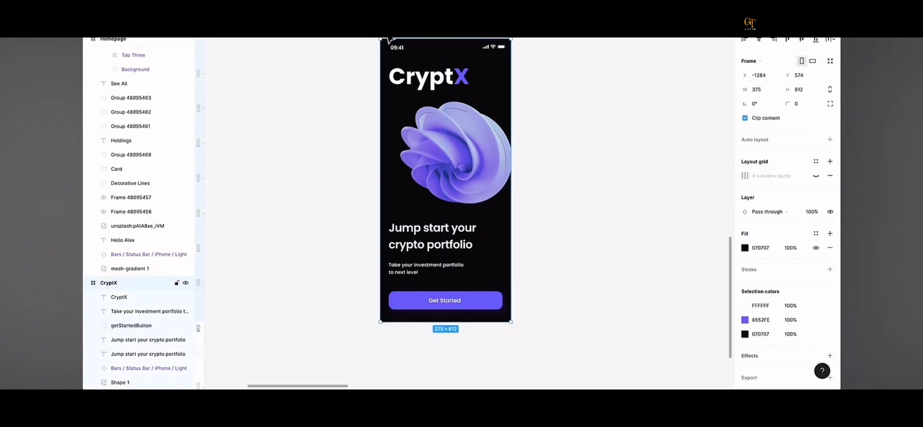
pyautogui.moveTo(510, 103); pyautogui.dragTo(646, 111)
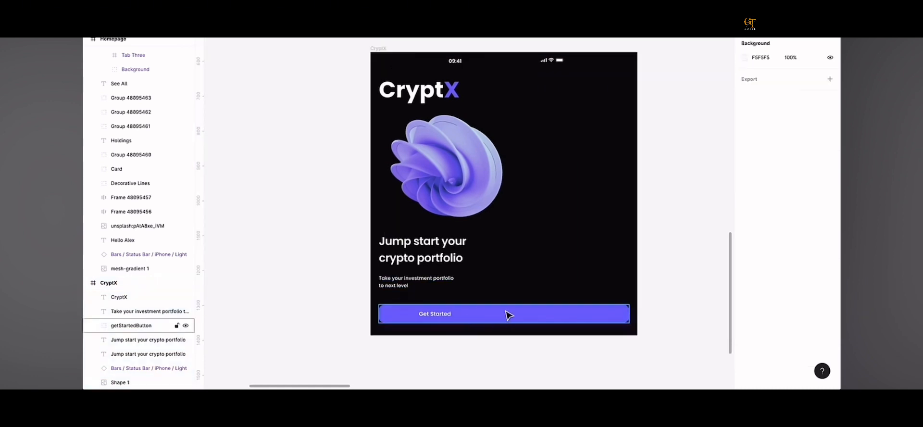
# Center the auto layout alignment of the frame inside the Get Started button group so its label sits in the middle.
pyautogui.click(485, 317)
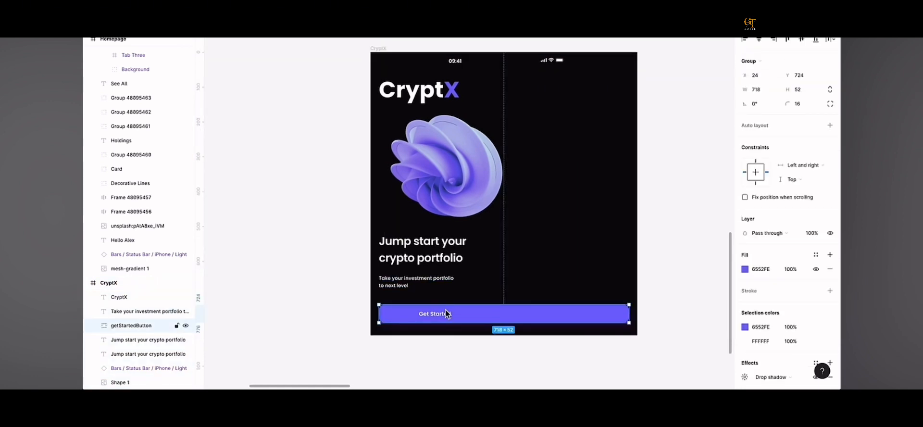
pyautogui.click(92, 325)
pyautogui.click(123, 337)
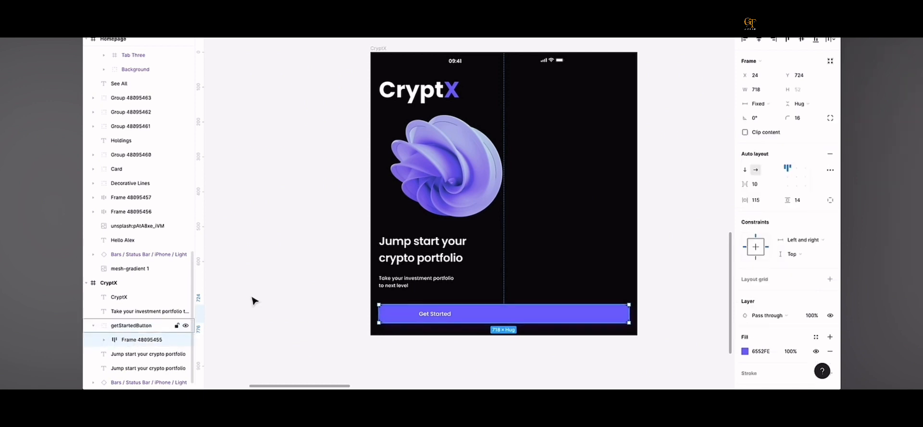
pyautogui.click(796, 181)
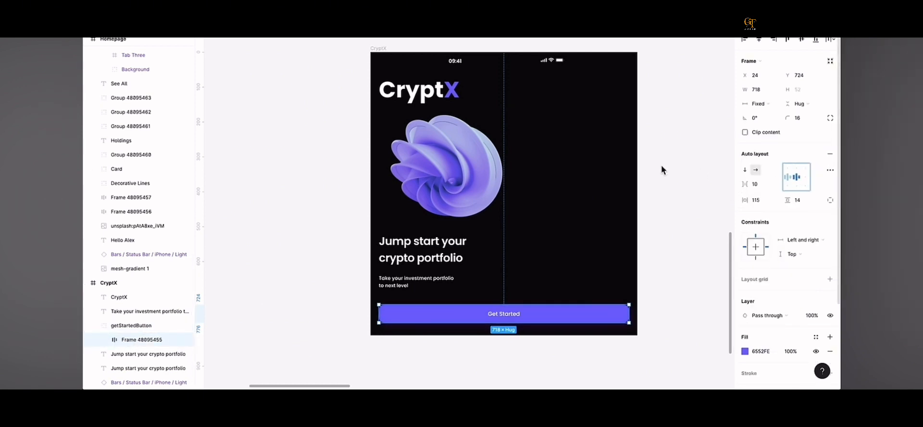
# Try narrowing the CryptX frame to about 632 to test the centered button label, and undo the resizing back to 375.
pyautogui.click(376, 49)
pyautogui.moveTo(637, 161); pyautogui.dragTo(591, 169)
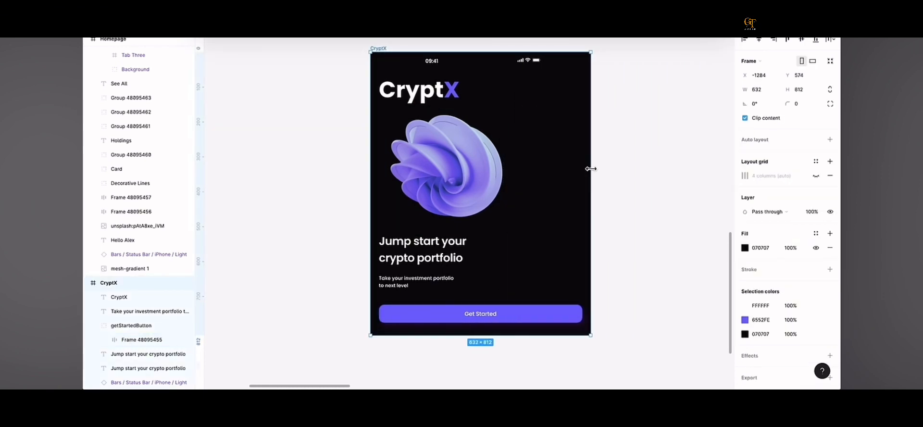
pyautogui.click(458, 252)
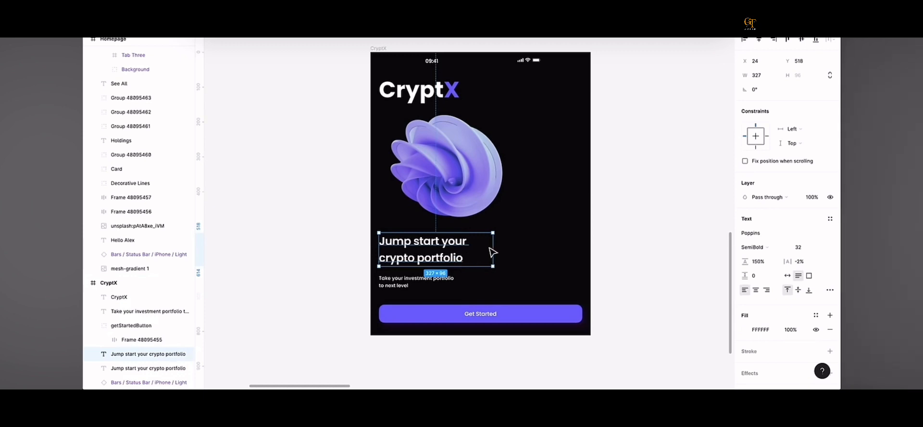
pyautogui.hotkey('ctrl', 'z')
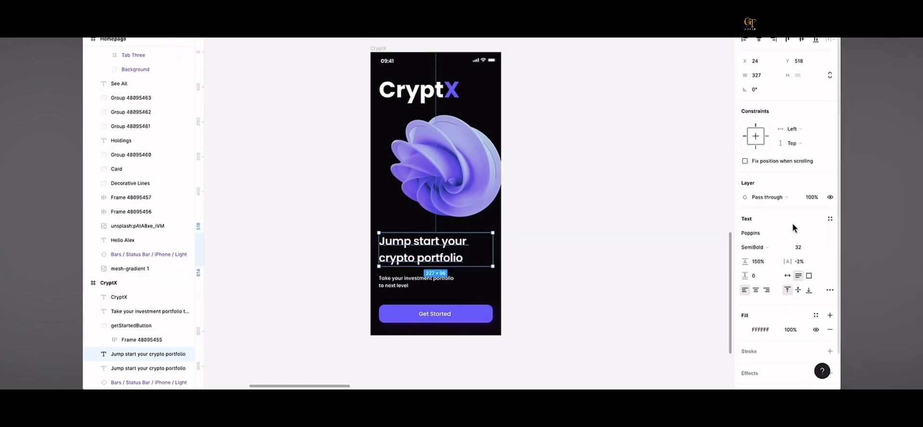
# Set the horizontal constraints of the "Jump start your crypto portfolio" heading, the investment tagline and the CryptX title to Center.
pyautogui.click(756, 137)
pyautogui.click(401, 281)
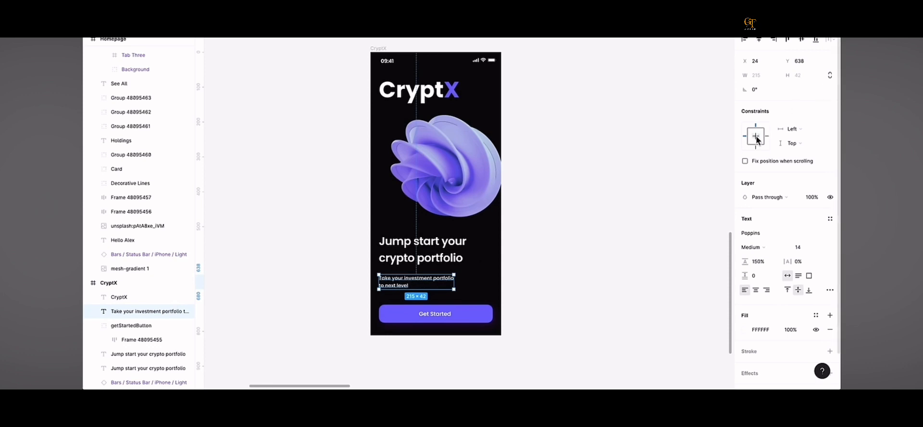
pyautogui.click(413, 91)
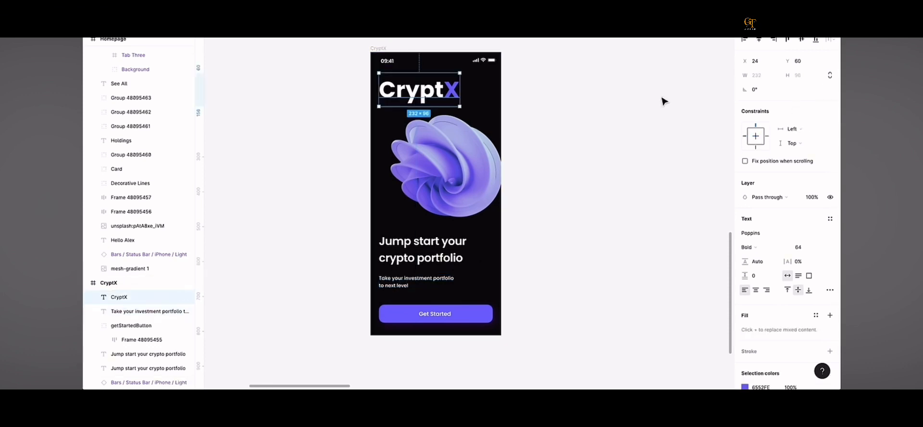
pyautogui.click(756, 137)
# Align the CryptX title and tagline to the frame's horizontal center, and center the text alignment of the heading and tagline.
pyautogui.click(759, 41)
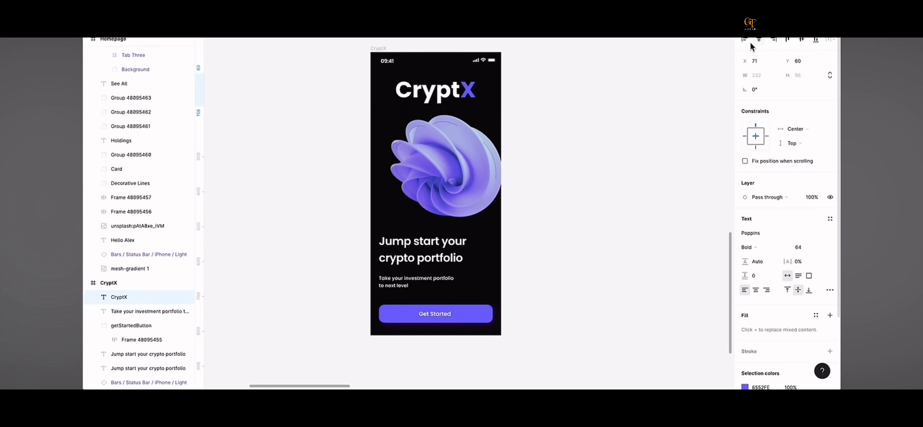
pyautogui.click(430, 262)
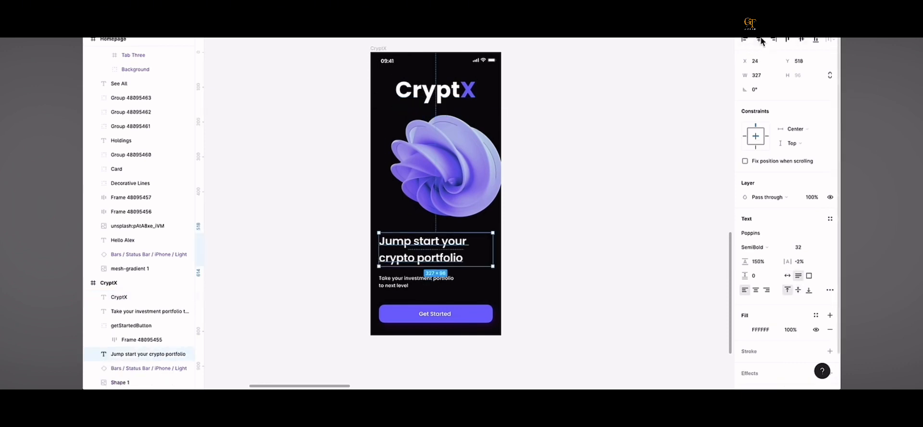
pyautogui.click(756, 290)
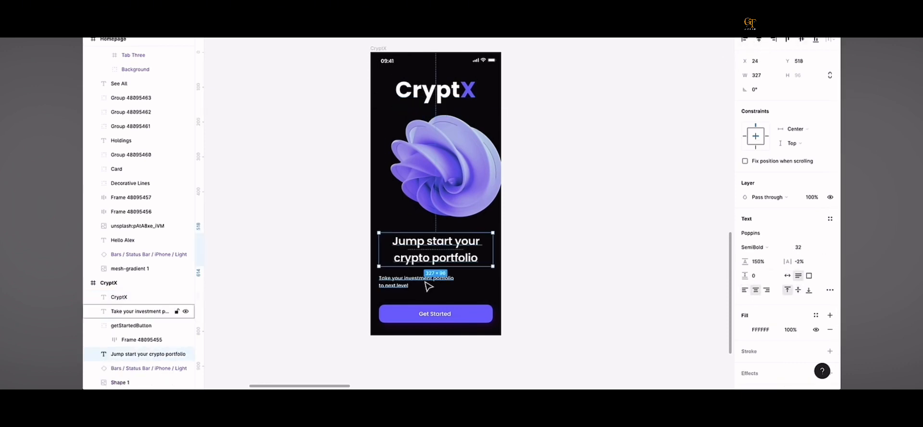
pyautogui.click(428, 283)
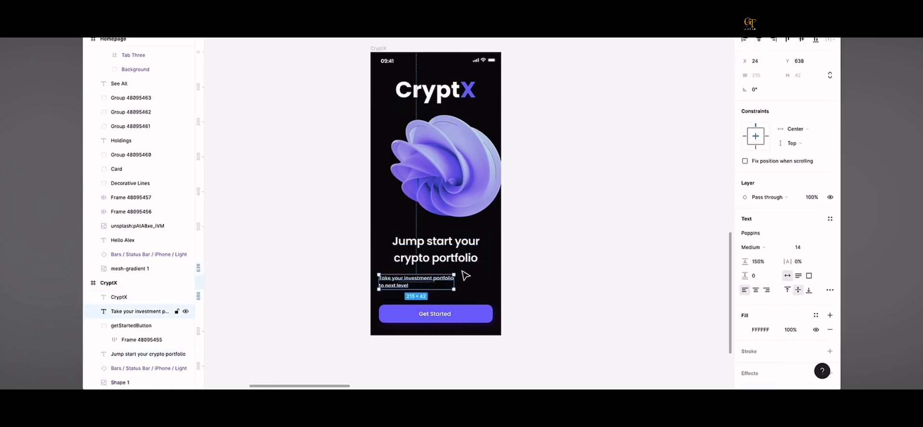
pyautogui.click(759, 40)
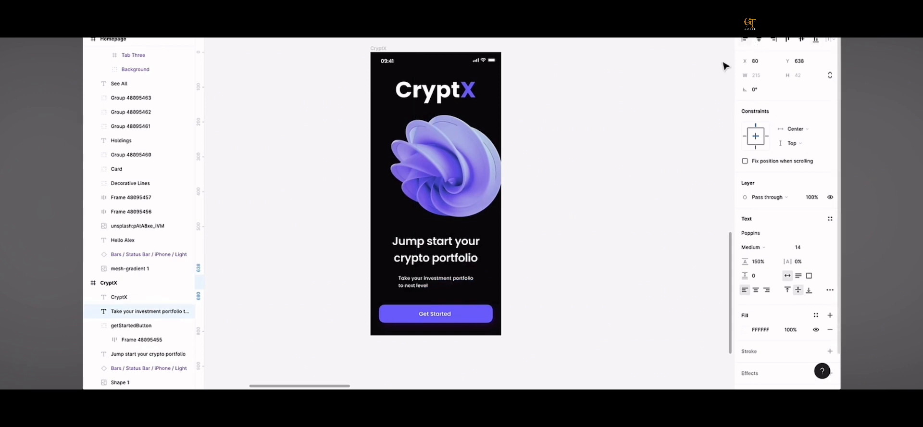
pyautogui.click(755, 291)
# Align the purple shape image to the CryptX frame's horizontal center and set its horizontal constraint to Center.
pyautogui.click(459, 178)
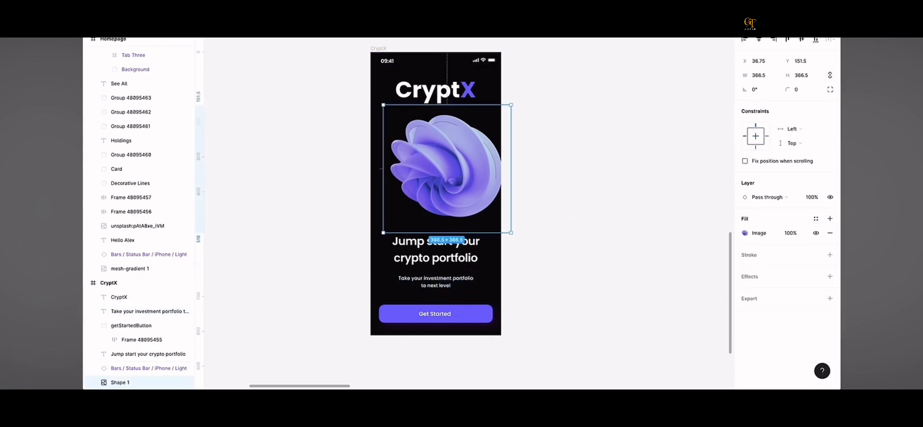
pyautogui.click(759, 40)
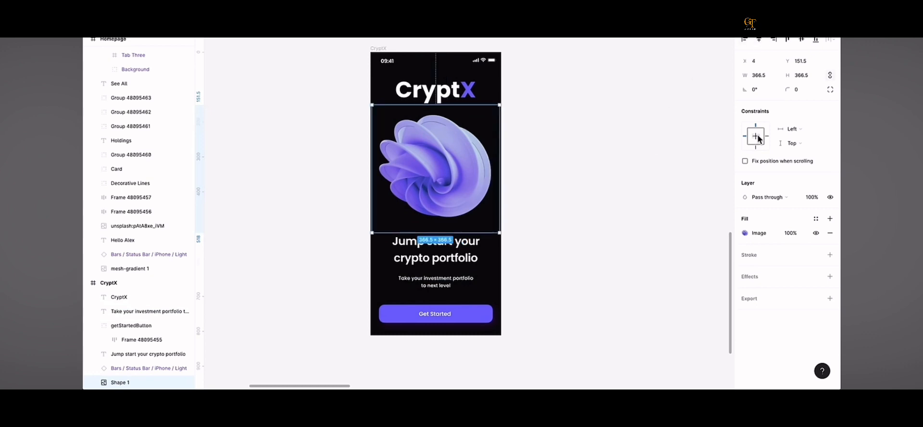
# Check the Get Started button's constraints and widen the CryptX frame to about 700 × 812 to test all its elements.
pyautogui.click(462, 310)
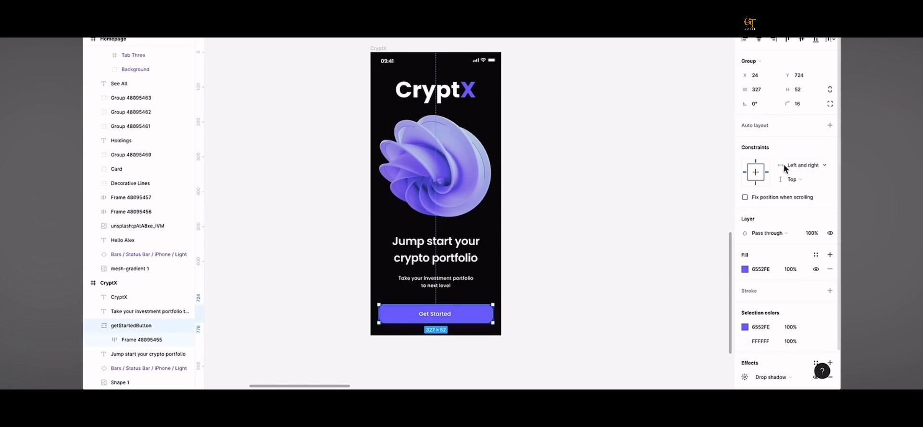
pyautogui.click(378, 48)
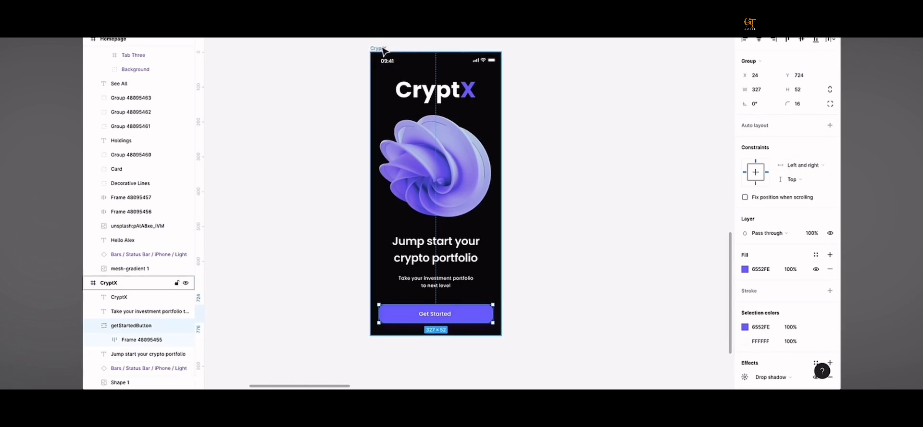
pyautogui.moveTo(501, 128); pyautogui.dragTo(614, 140)
pyautogui.scroll(-1, 572, 154)
pyautogui.hscroll(1, 572, 155)
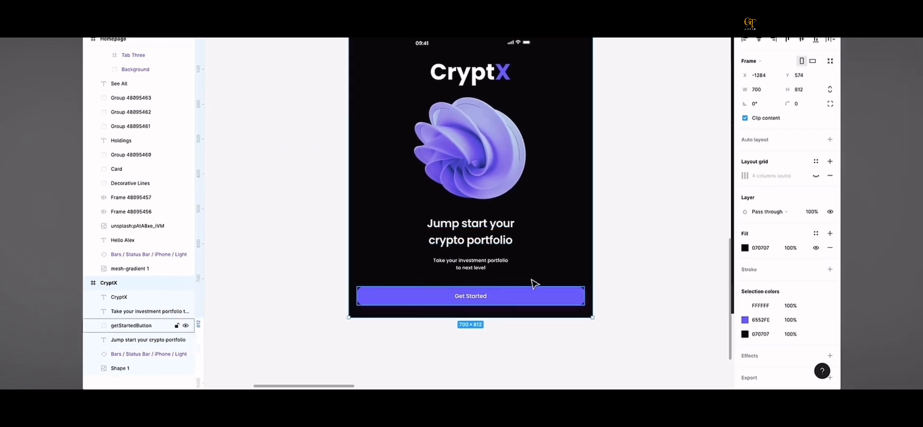
# Try resizing the height of the CryptX frame to test its button's vertical behavior, and undo the resize.
pyautogui.scroll(-3, 556, 266)
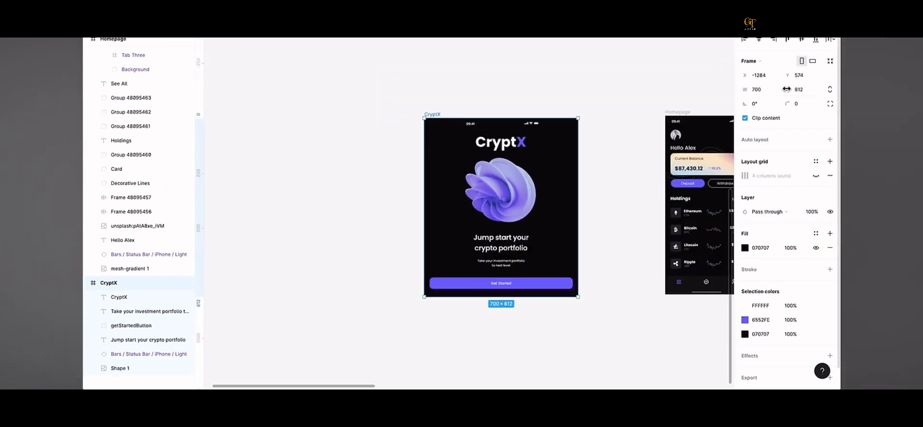
pyautogui.moveTo(786, 89); pyautogui.dragTo(174, 103)
pyautogui.hotkey('ctrl', 'z')
# Set the vertical constraint of the Get Started button in the CryptX frame to Bottom.
pyautogui.click(545, 289)
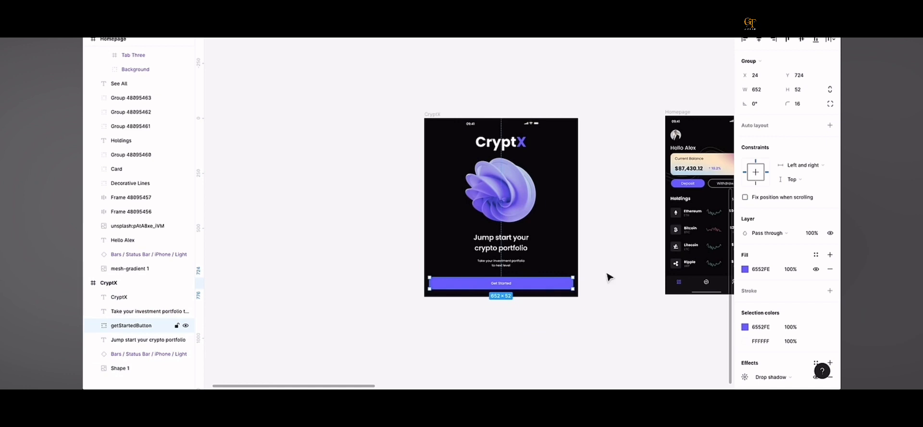
pyautogui.click(788, 179)
pyautogui.click(800, 188)
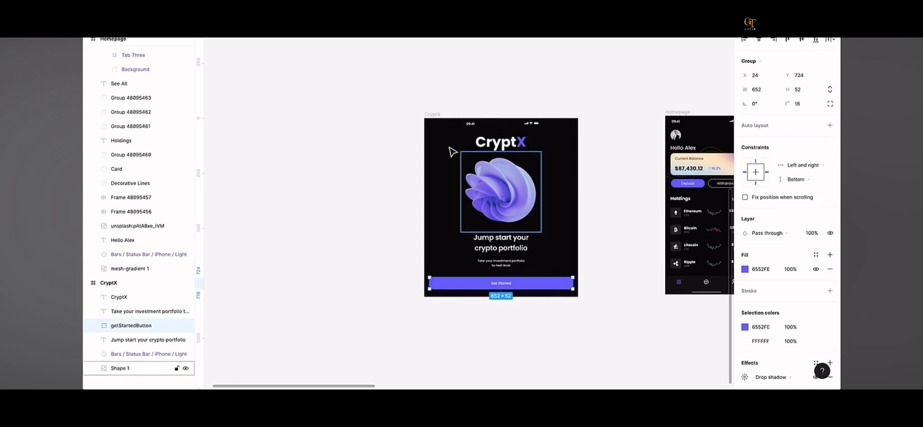
# Stretch the CryptX frame's height to about 912 and widen the frame to test the Get Started button's constraints.
pyautogui.press('Escape')
pyautogui.moveTo(506, 297); pyautogui.dragTo(505, 318)
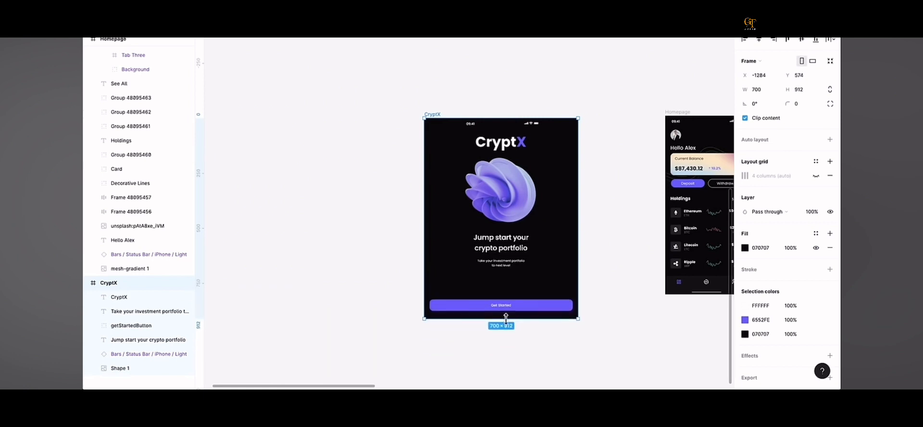
pyautogui.moveTo(576, 263); pyautogui.dragTo(606, 262)
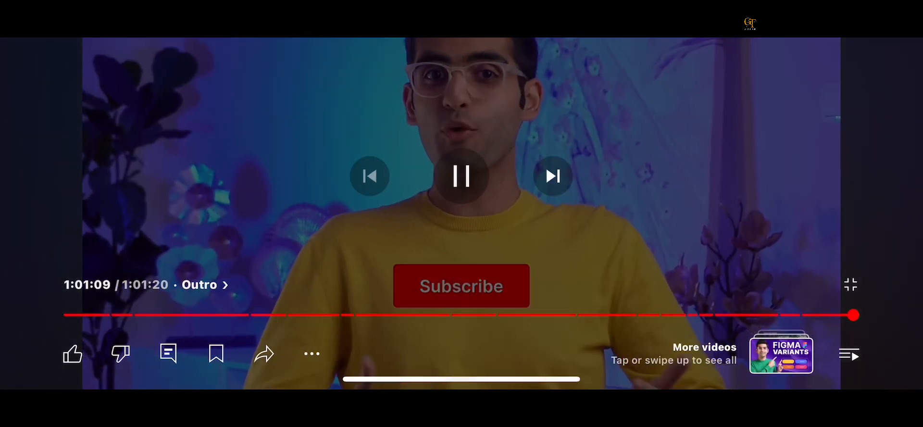
pyautogui.moveTo(855, 5); pyautogui.dragTo(855, 192)
pyautogui.click(742, 264)
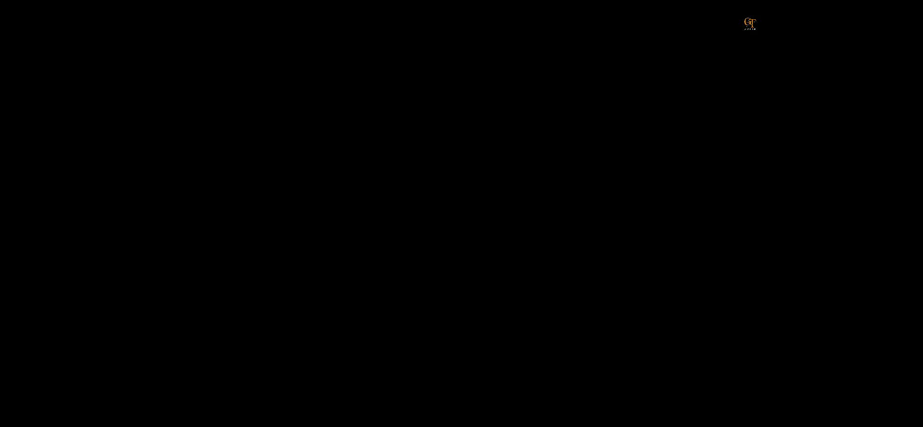